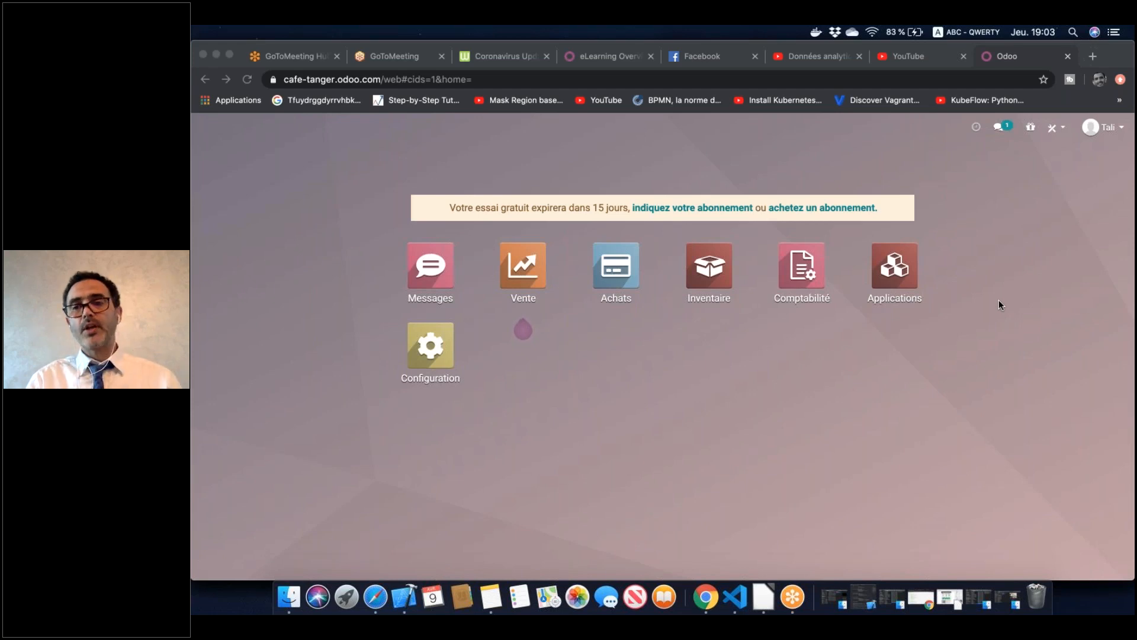
Find the Point de vente application by searching for "point" and install it
{"action": "left_click", "coordinate": [884, 272]}
{"action": "left_click", "coordinate": [884, 272]}
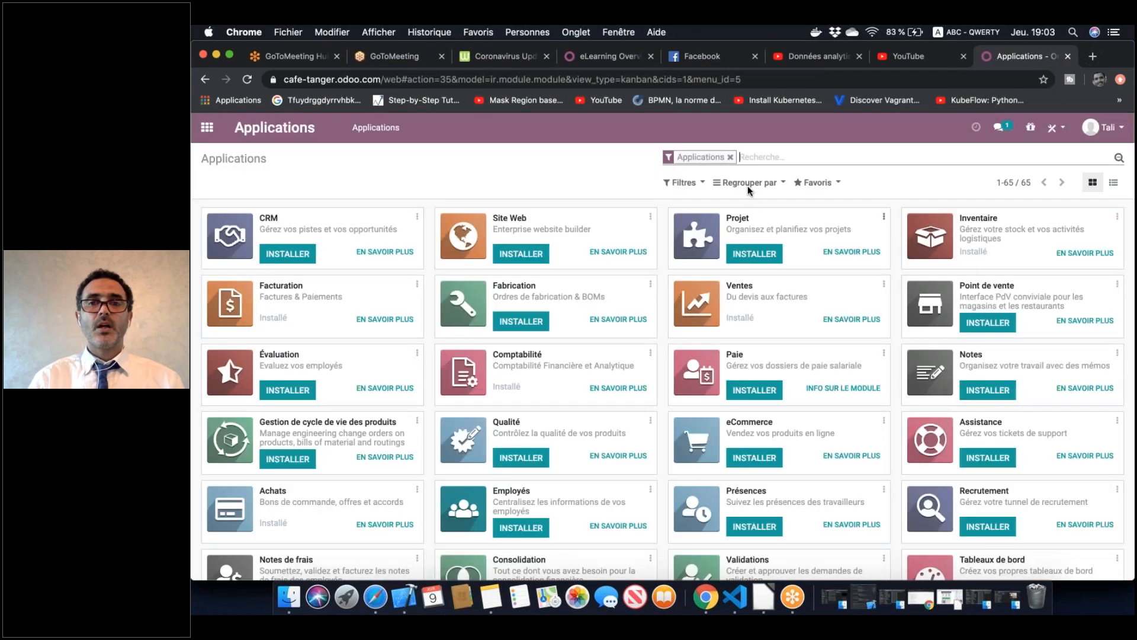
{"action": "left_click", "coordinate": [779, 159]}
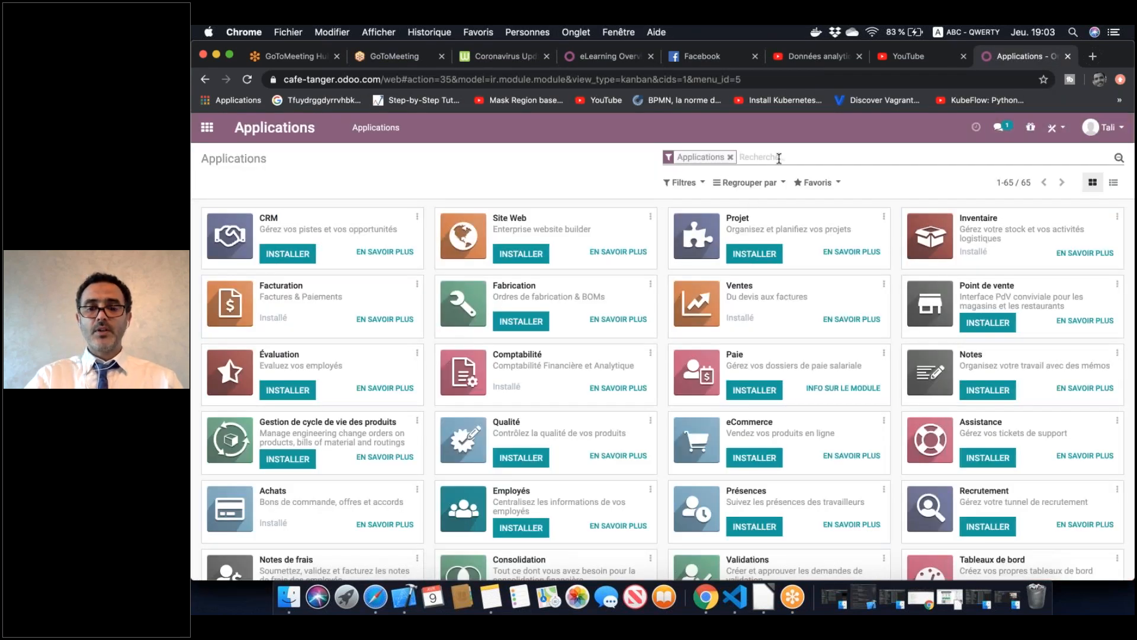
{"action": "type", "text": "point"}
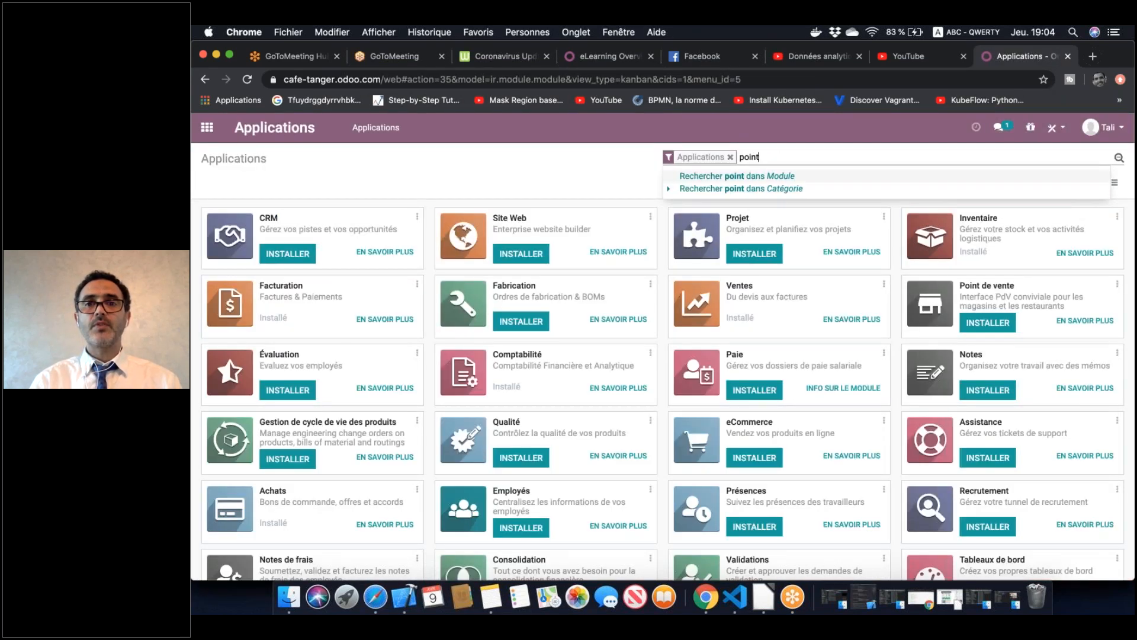
{"action": "key", "text": "Return"}
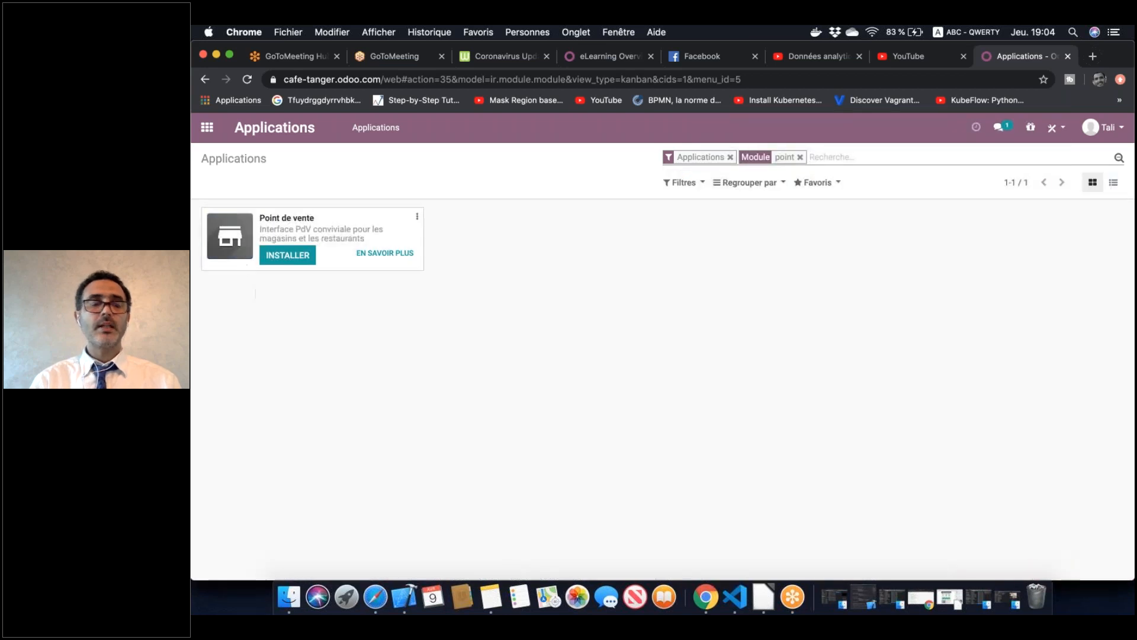
{"action": "left_click", "coordinate": [299, 258]}
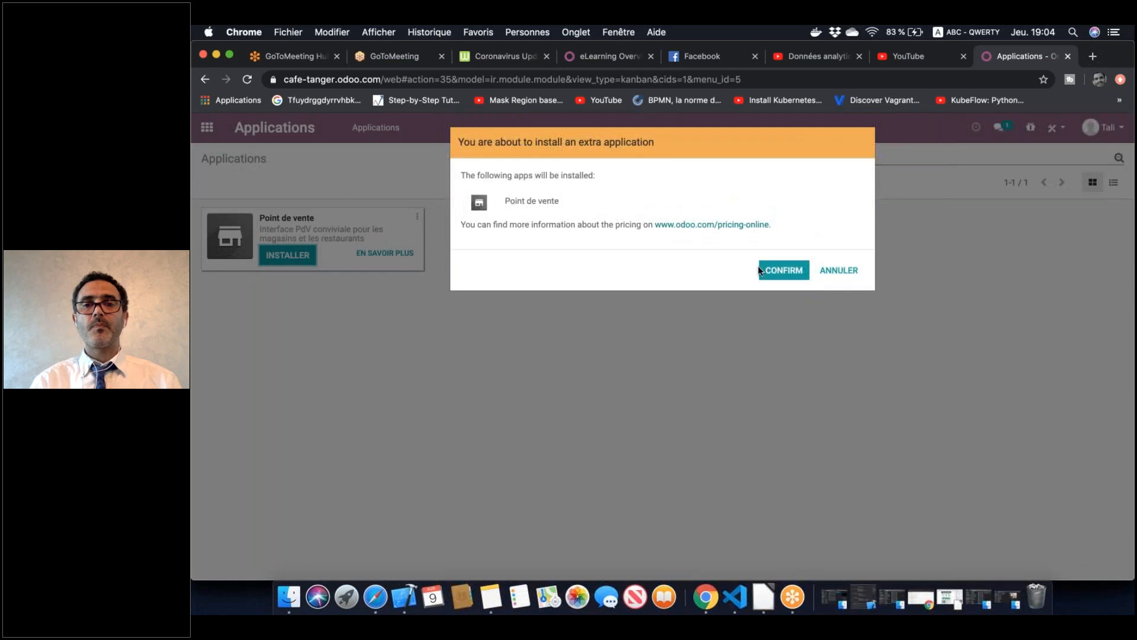
{"action": "left_click", "coordinate": [775, 271]}
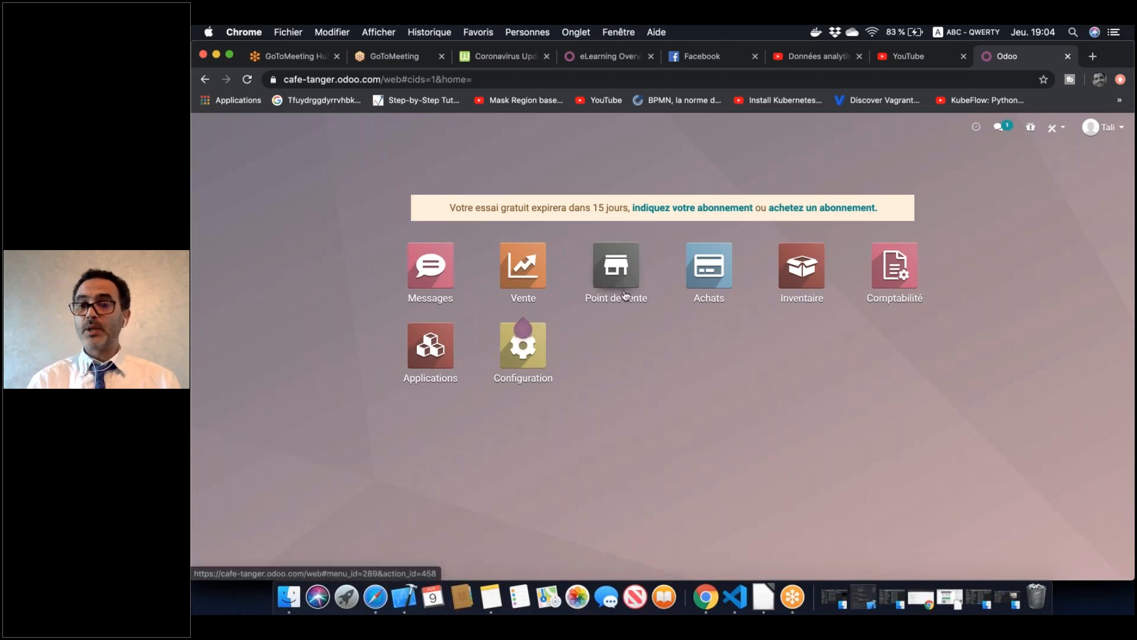
Open the Shop point of sale's configuration in Point de vente, enable "Est un bar/restaurant" and save
{"action": "left_click", "coordinate": [628, 278]}
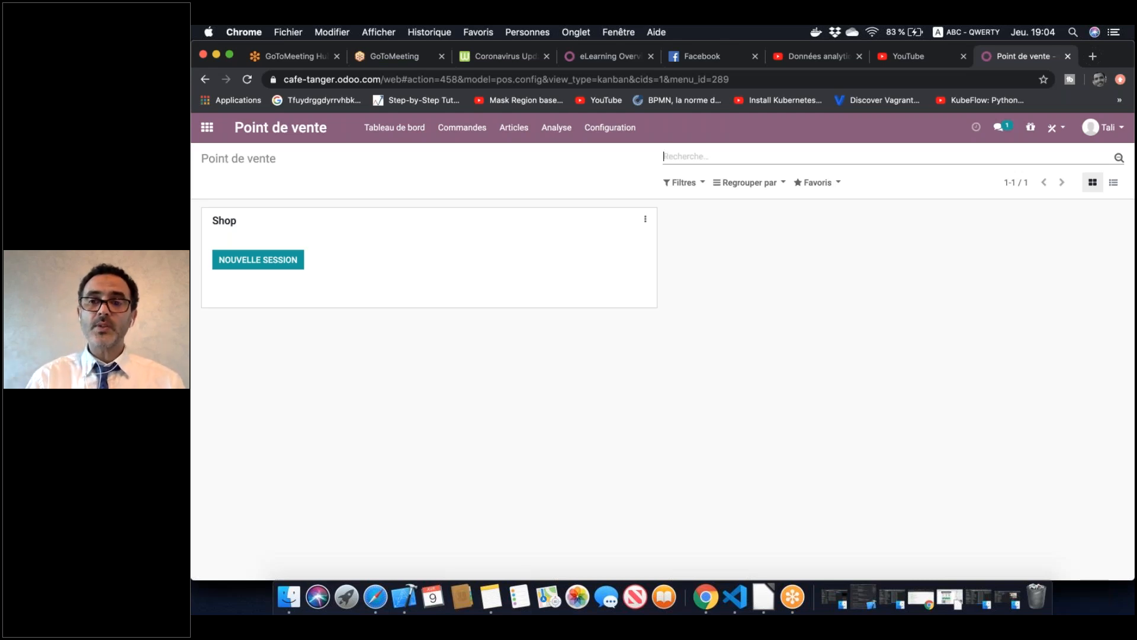
{"action": "left_click", "coordinate": [615, 129]}
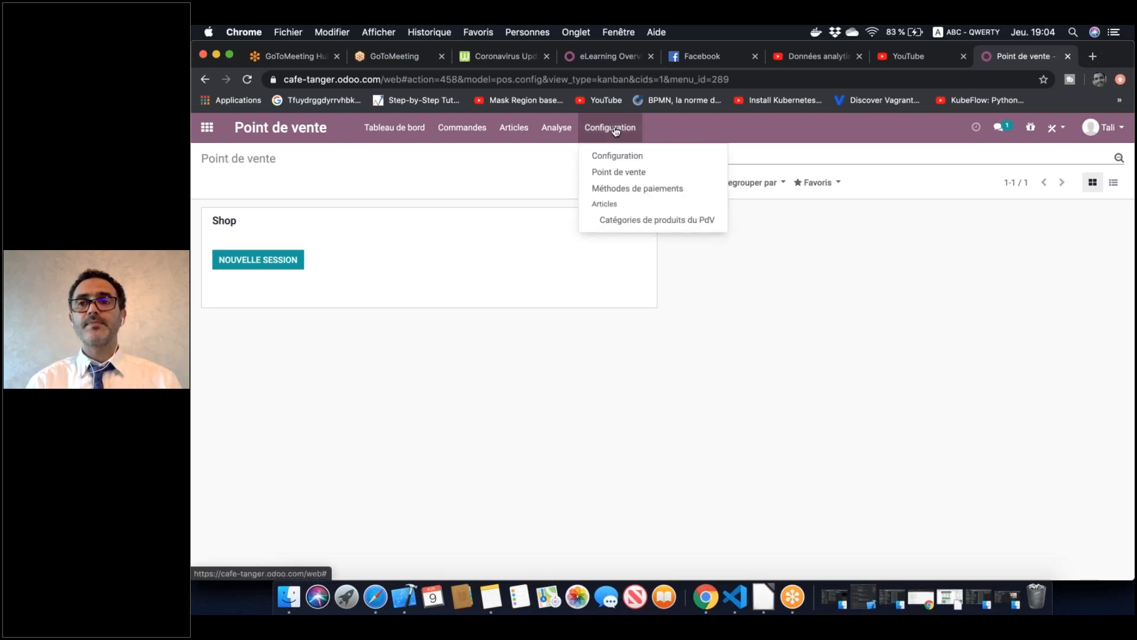
{"action": "left_click", "coordinate": [626, 177]}
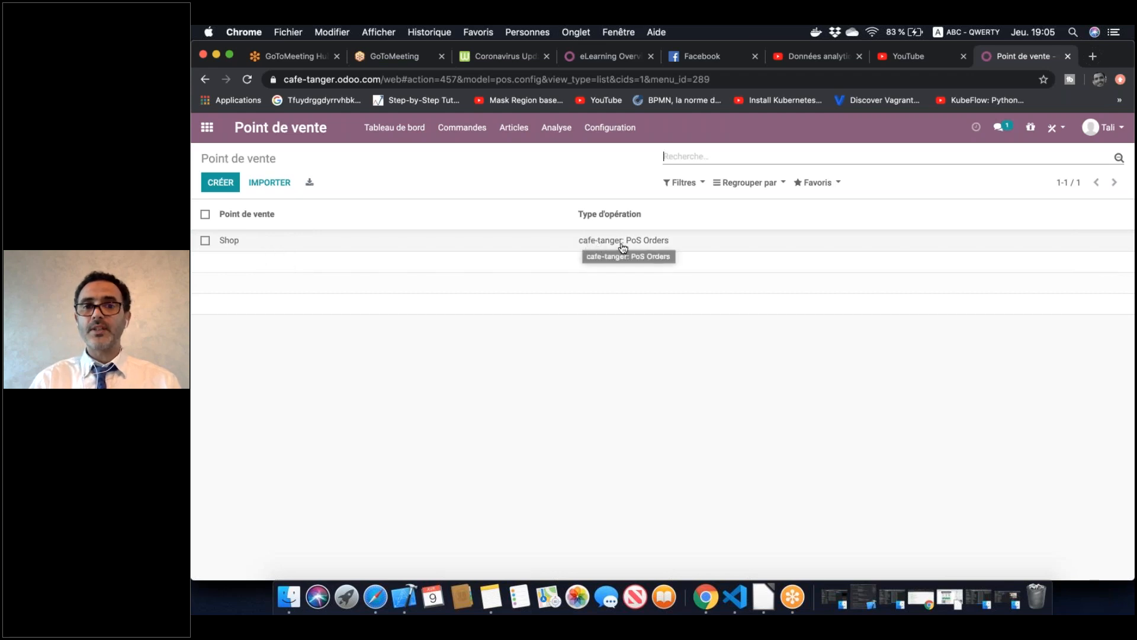
{"action": "left_click", "coordinate": [484, 241]}
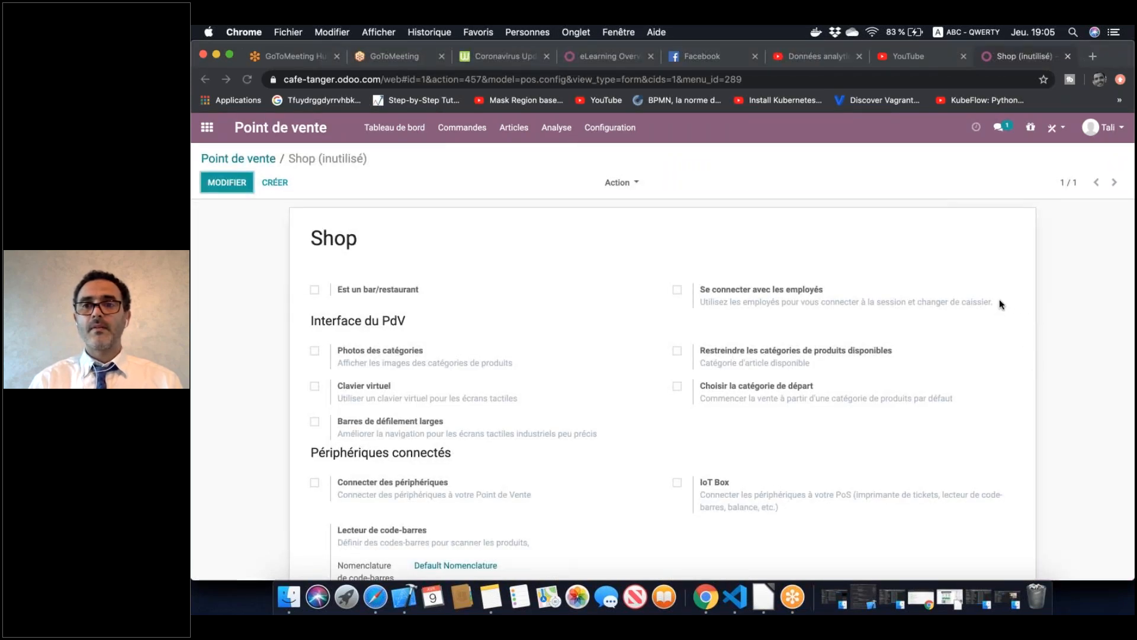
{"action": "left_click", "coordinate": [233, 179]}
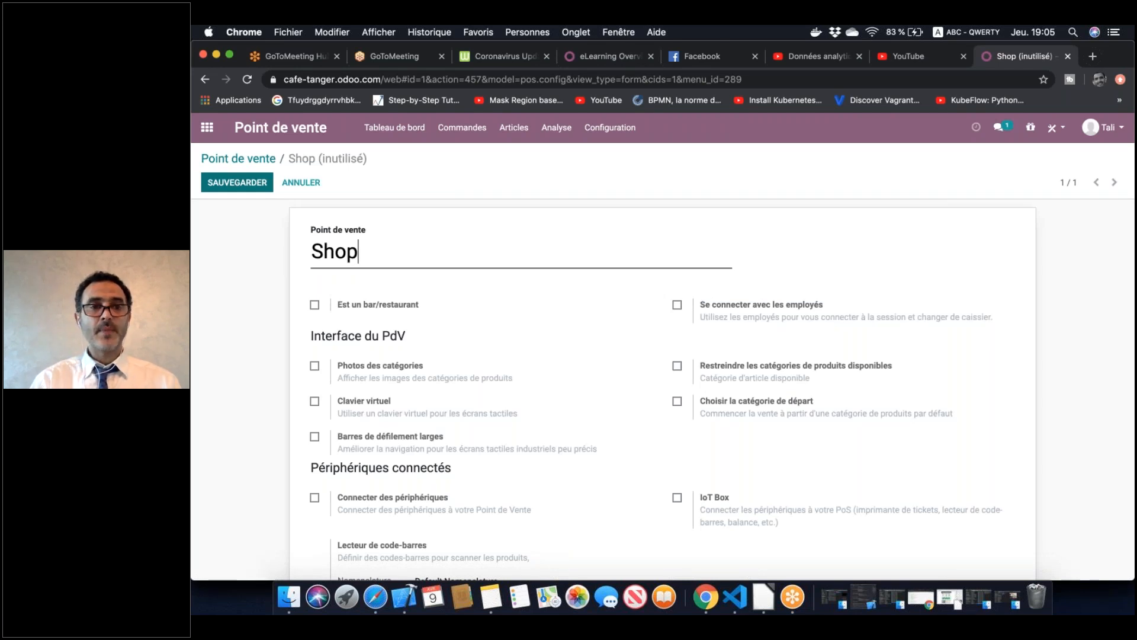
{"action": "left_click", "coordinate": [315, 305]}
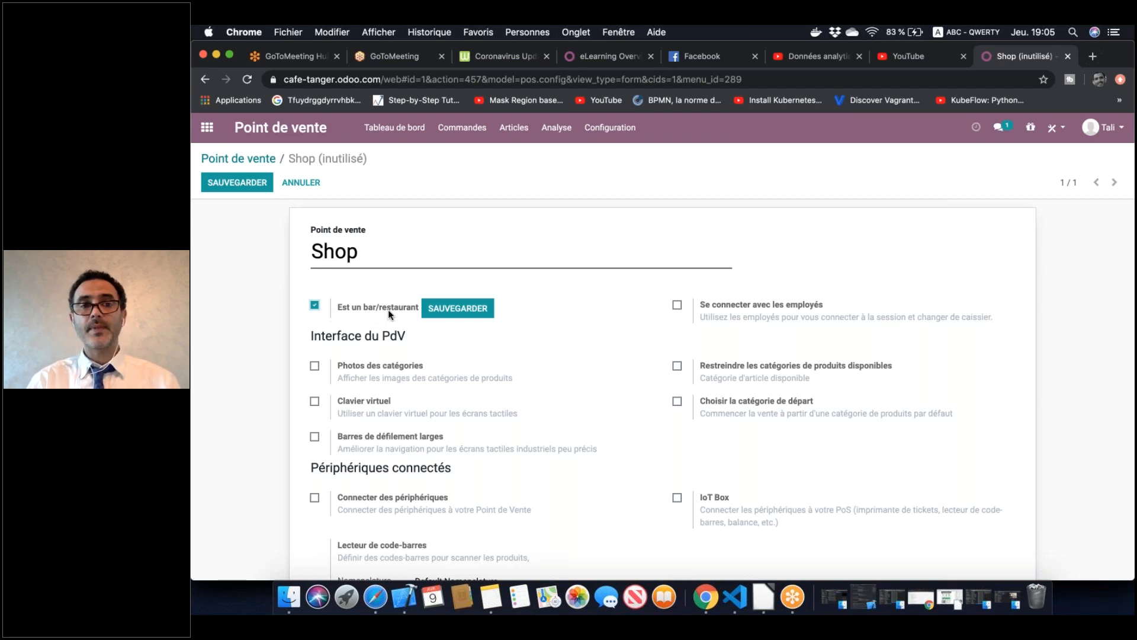
{"action": "left_click", "coordinate": [470, 317]}
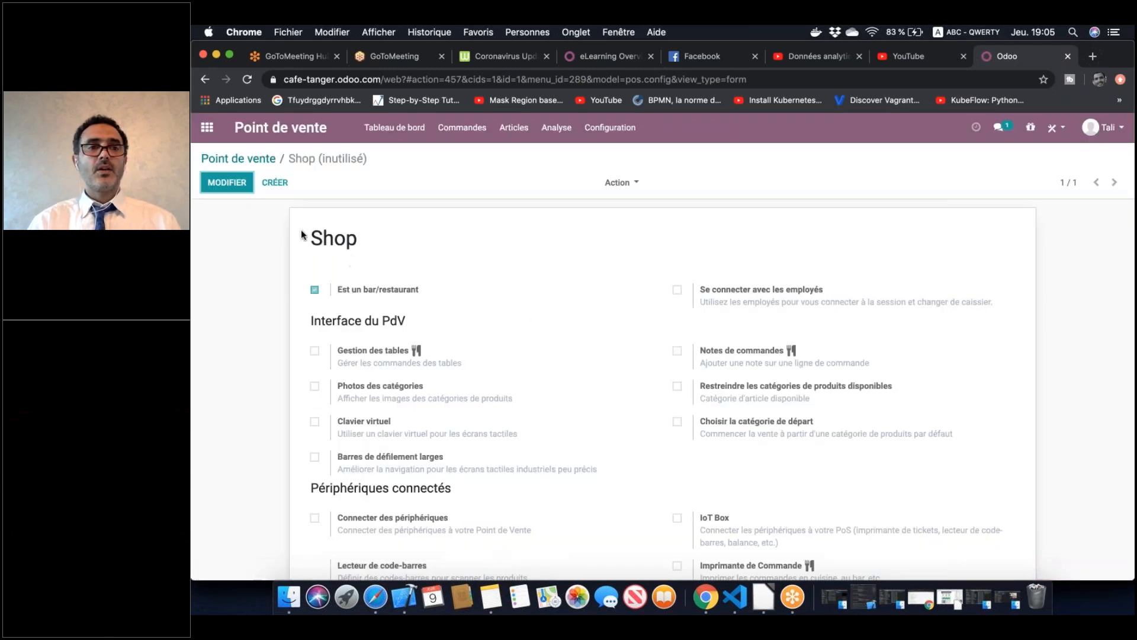
Enable table management (Gestion des tables) for the Shop point of sale and create a floor named Zone1
{"action": "left_click", "coordinate": [228, 183]}
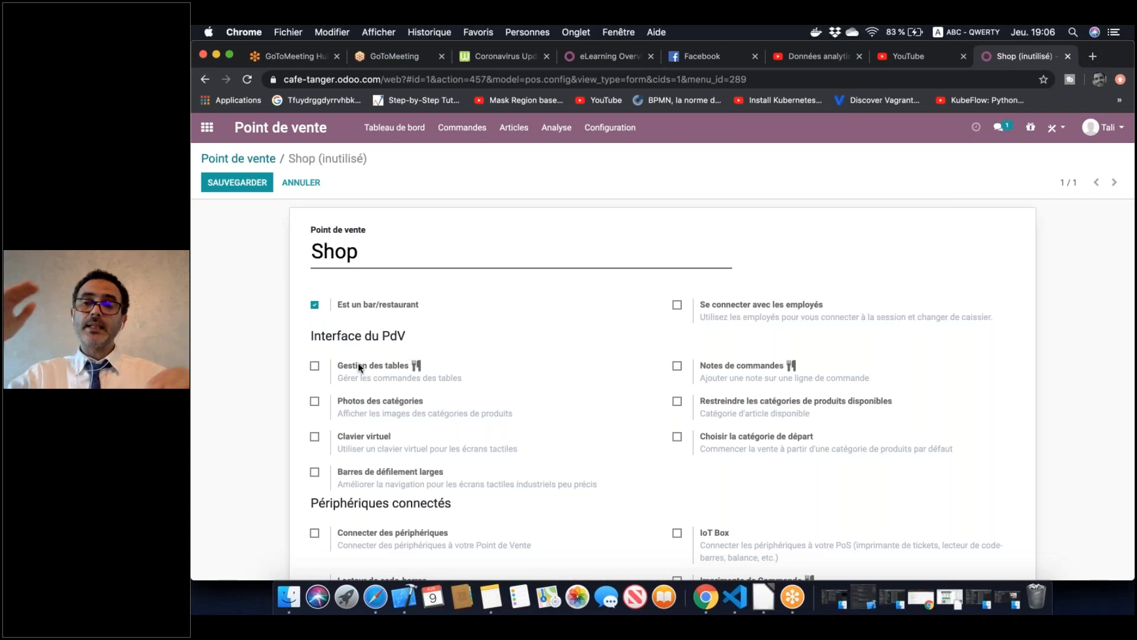
{"action": "left_click", "coordinate": [314, 367]}
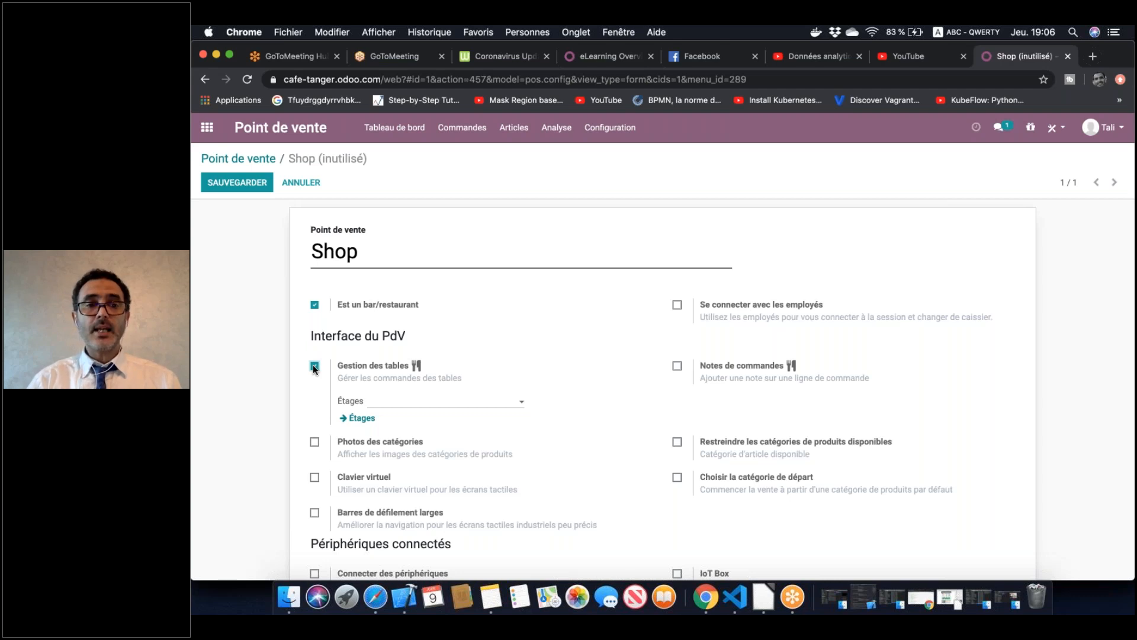
{"action": "left_click", "coordinate": [400, 409]}
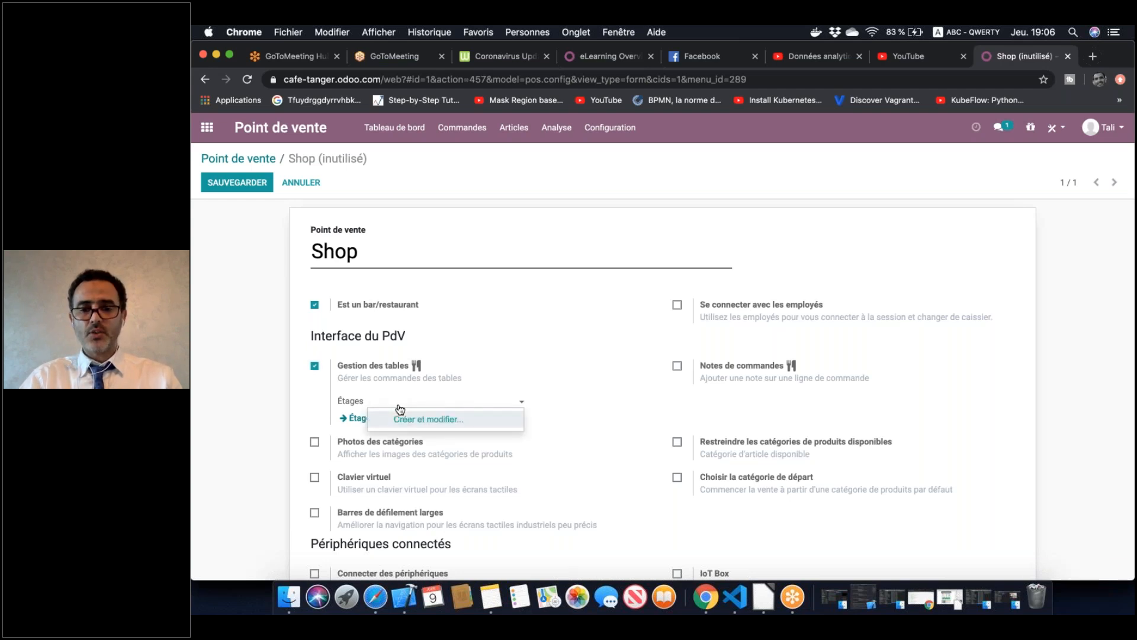
{"action": "type", "text": "Zone1"}
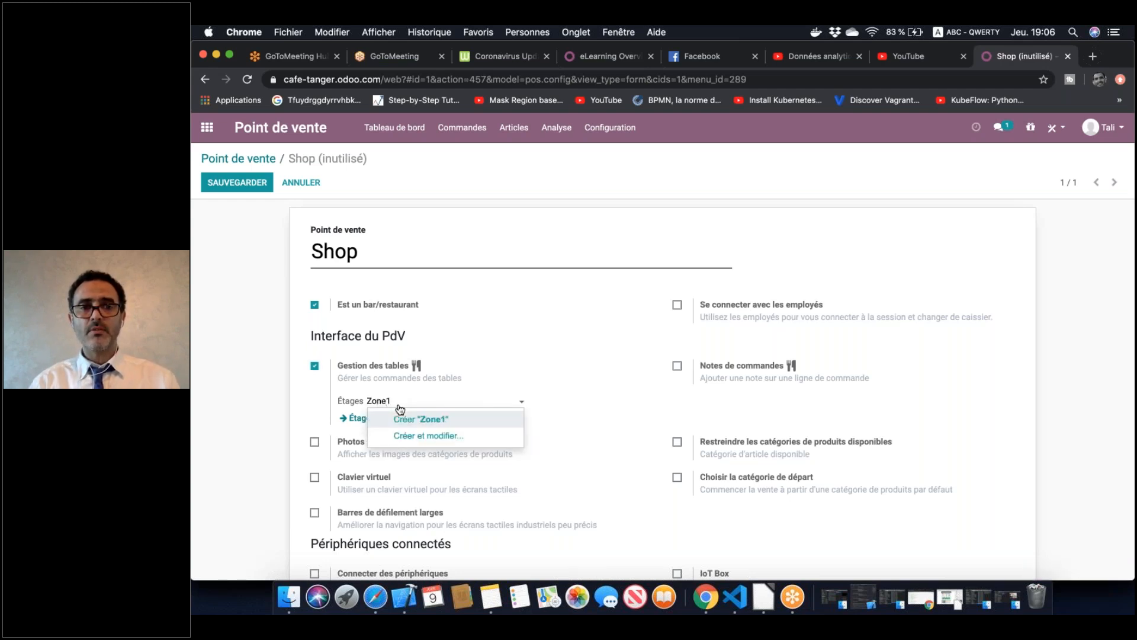
{"action": "left_click", "coordinate": [435, 422]}
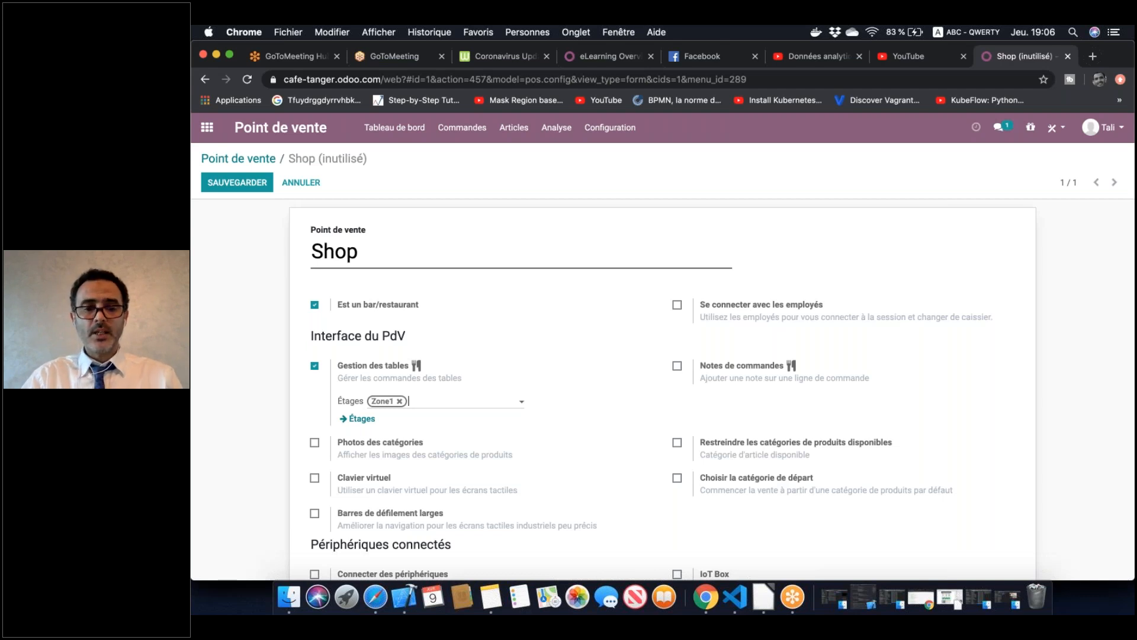
Create a second floor named Zone2 for the Shop's table management
{"action": "type", "text": "Y"}
{"action": "key", "text": "BackSpace"}
{"action": "type", "text": "Zone"}
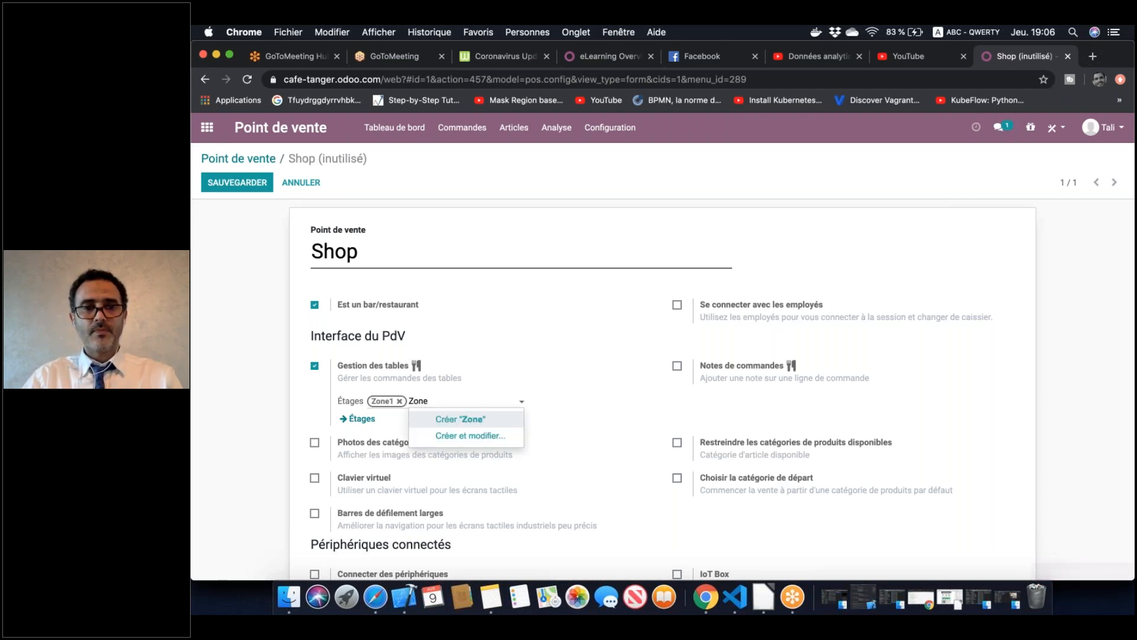
{"action": "type", "text": "2"}
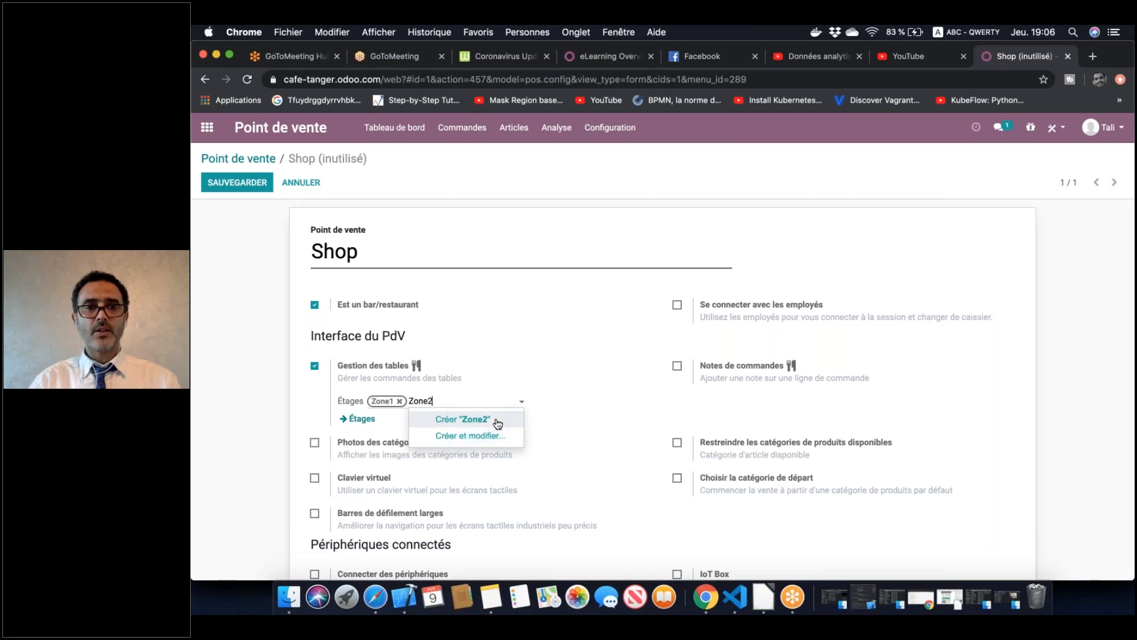
{"action": "left_click", "coordinate": [496, 421]}
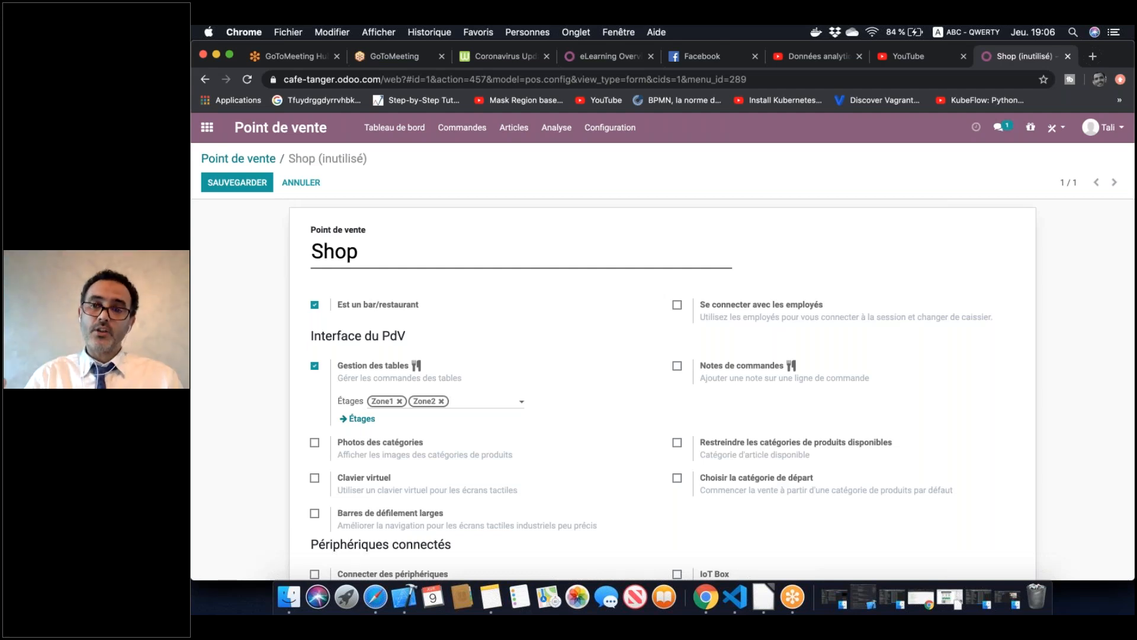
Edit the Zone1 floor plan and add a table named "Table 1" with 4 seats
{"action": "left_click", "coordinate": [363, 419]}
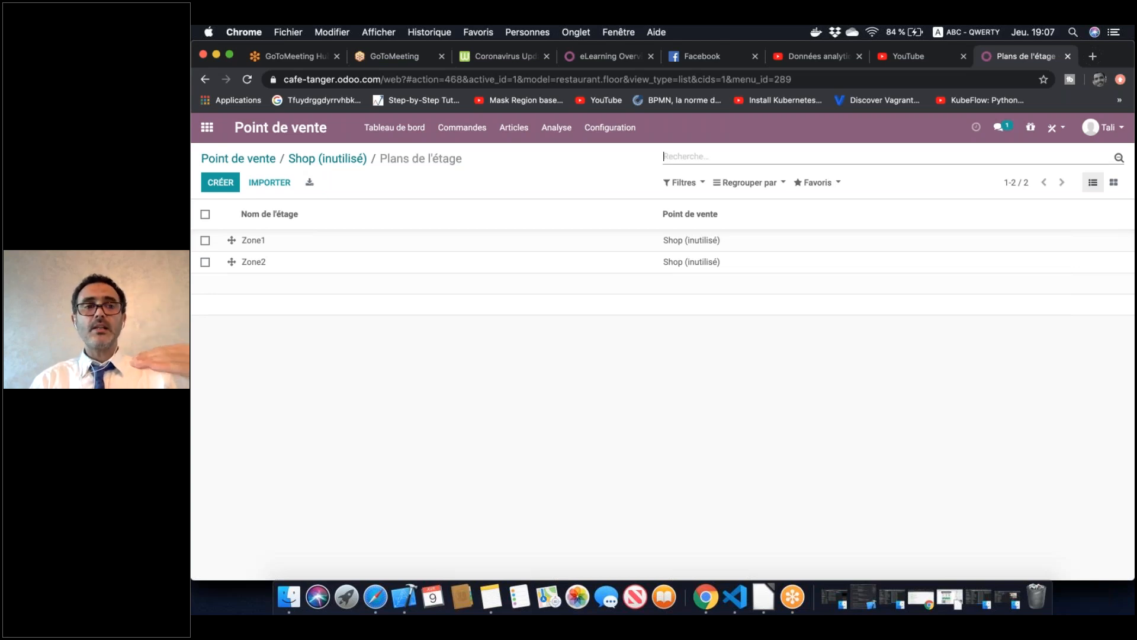
{"action": "left_click", "coordinate": [275, 247]}
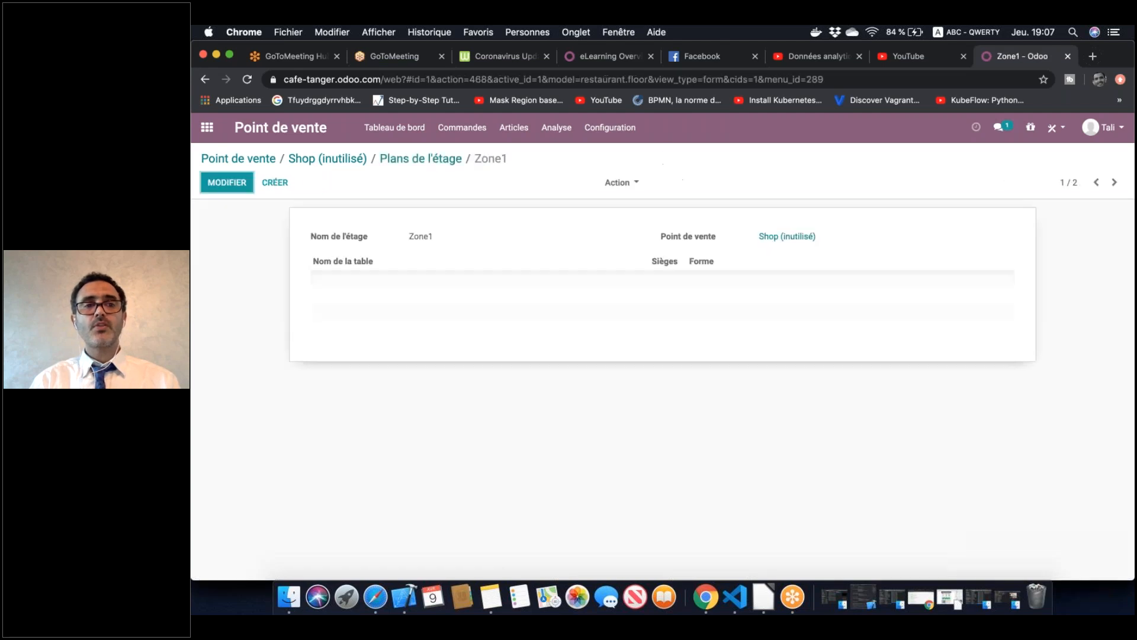
{"action": "left_click", "coordinate": [227, 182]}
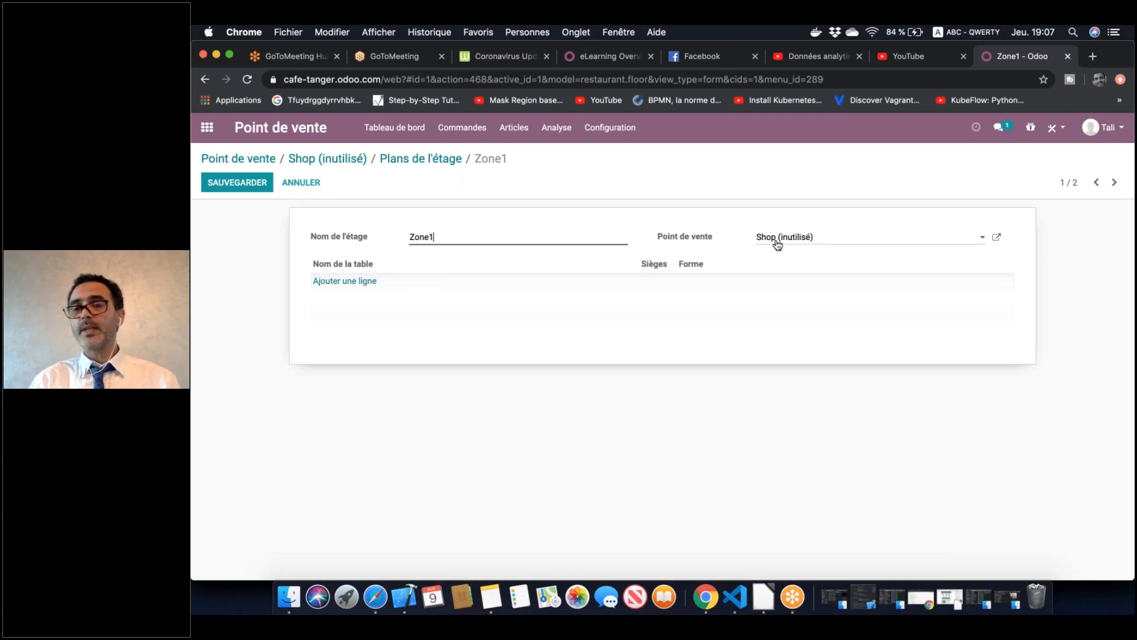
{"action": "left_click", "coordinate": [351, 284]}
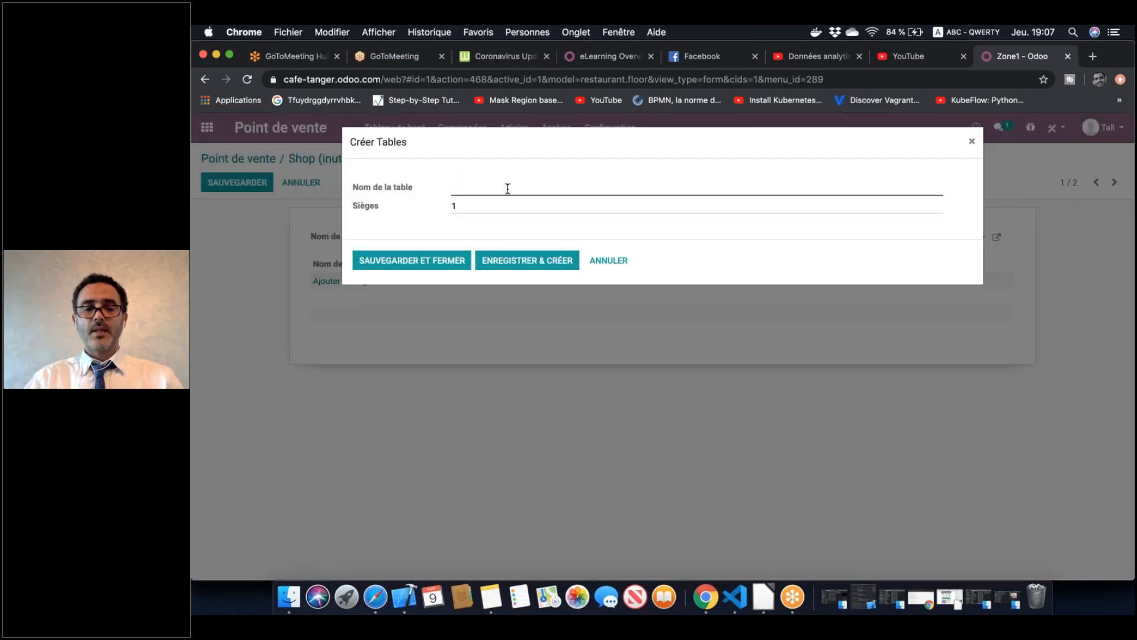
{"action": "type", "text": "Table 1"}
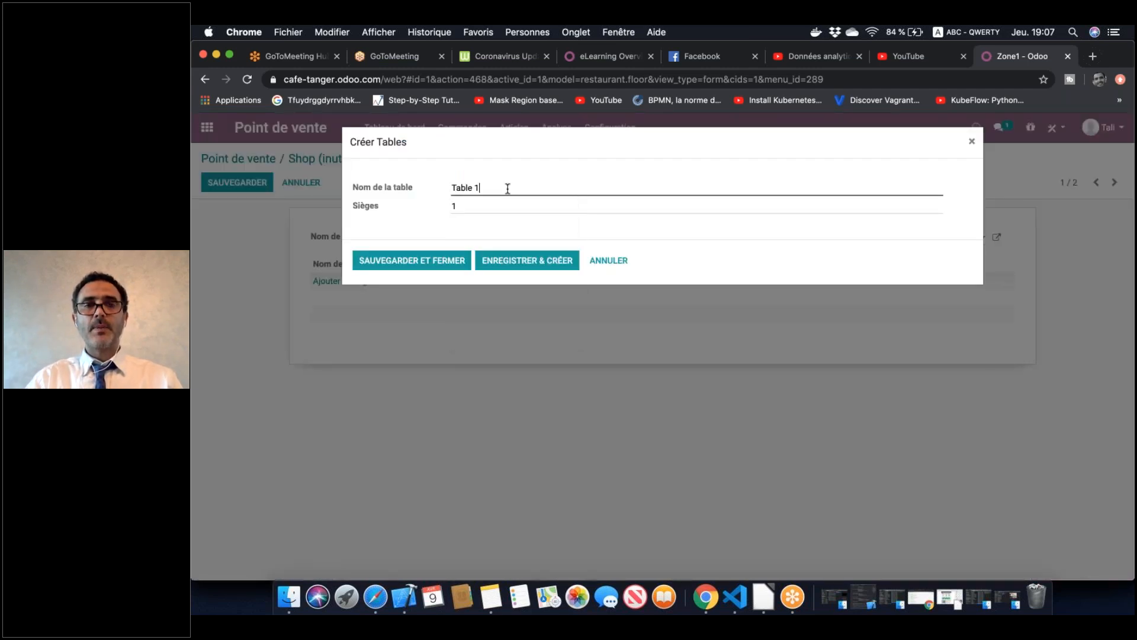
{"action": "left_click", "coordinate": [523, 204]}
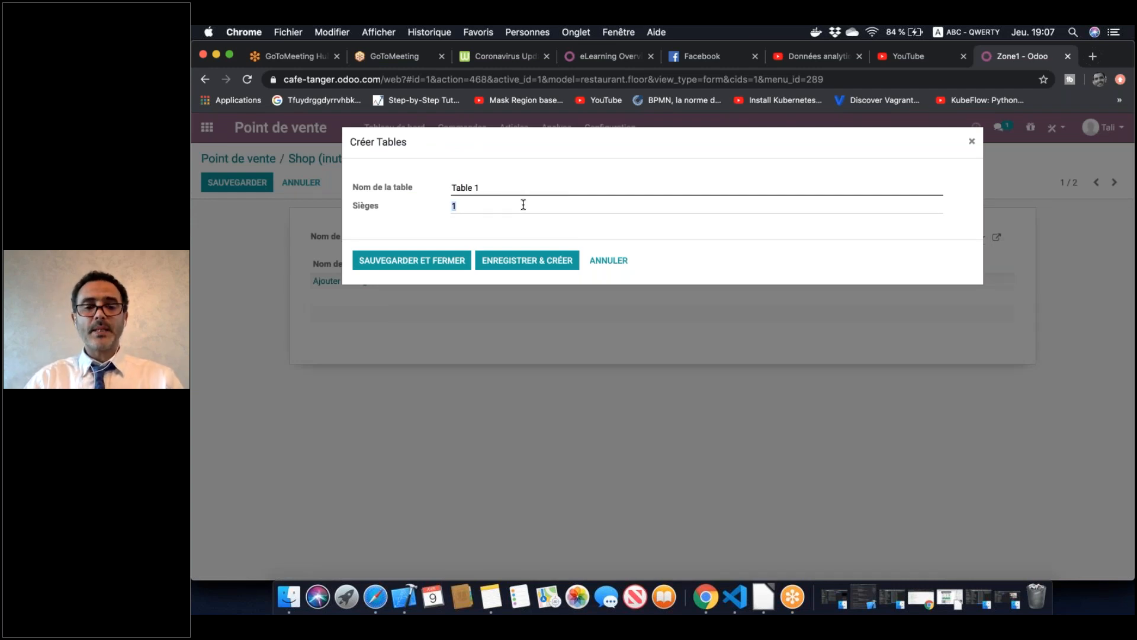
{"action": "type", "text": "4"}
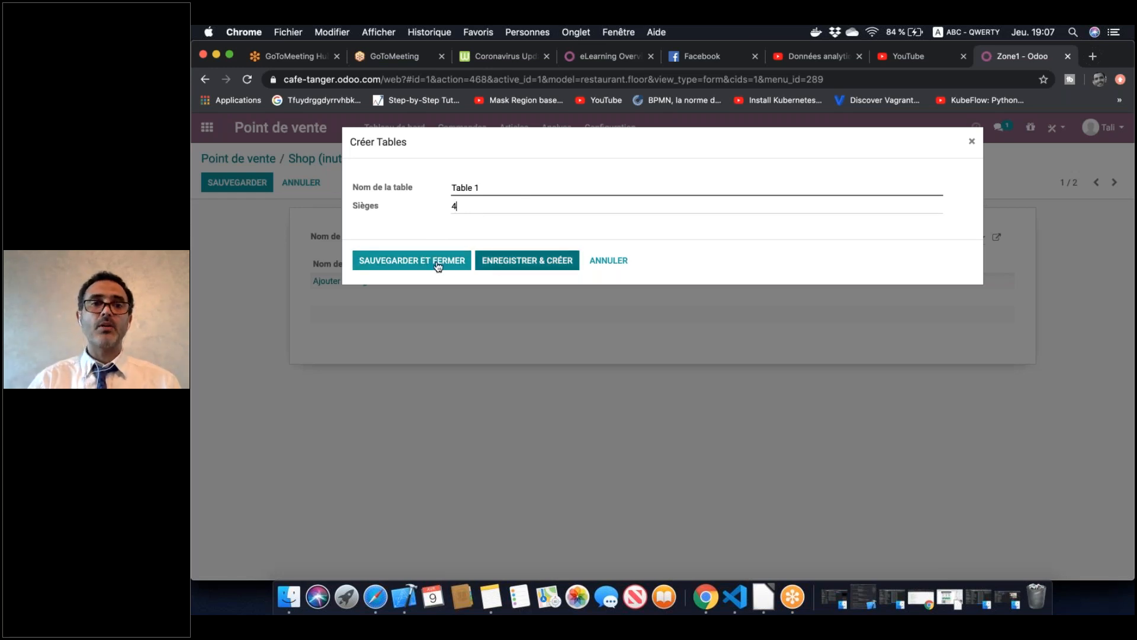
{"action": "left_click", "coordinate": [536, 265]}
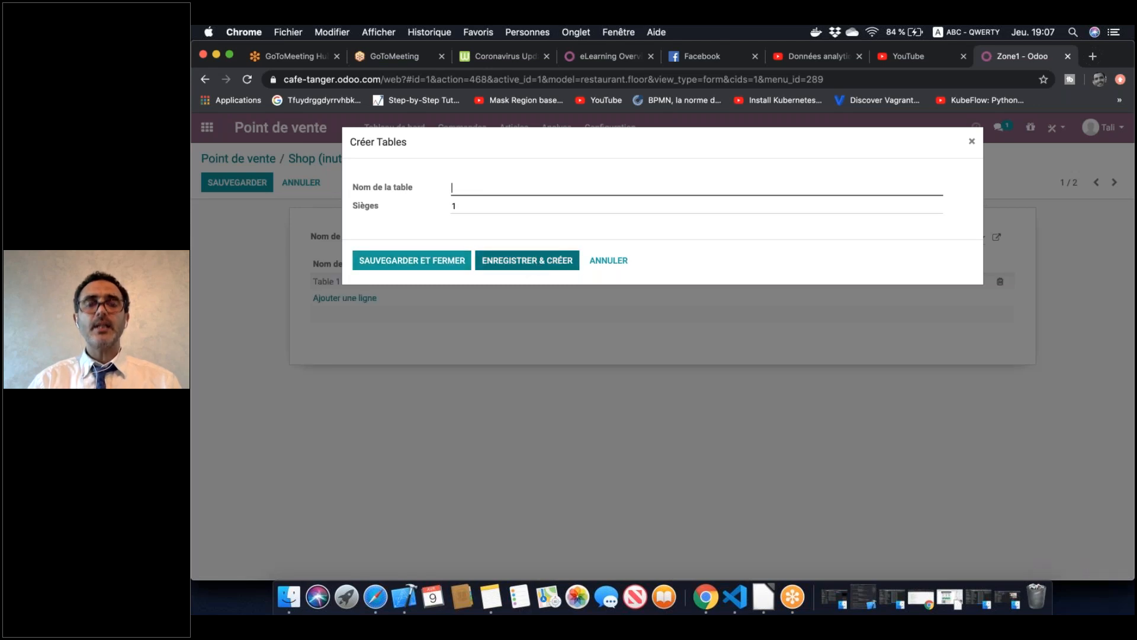
Add a table named "Table 2" with 4 seats to Zone1 and save the floor
{"action": "type", "text": "Table 2"}
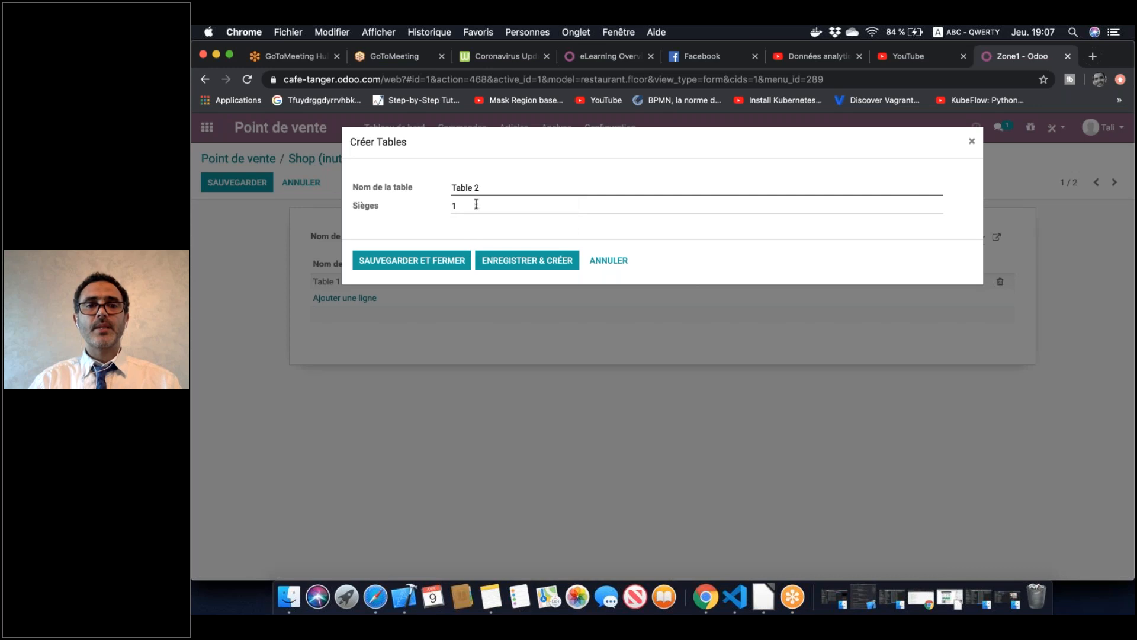
{"action": "left_click", "coordinate": [476, 204]}
{"action": "type", "text": "4"}
{"action": "left_click", "coordinate": [441, 264]}
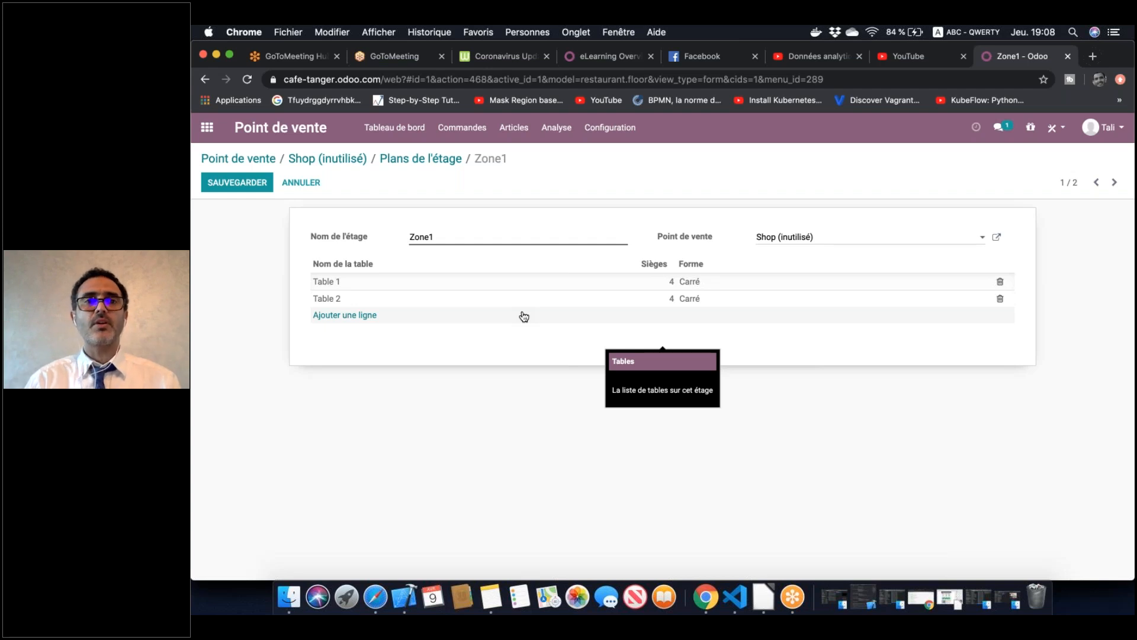
{"action": "left_click", "coordinate": [390, 129]}
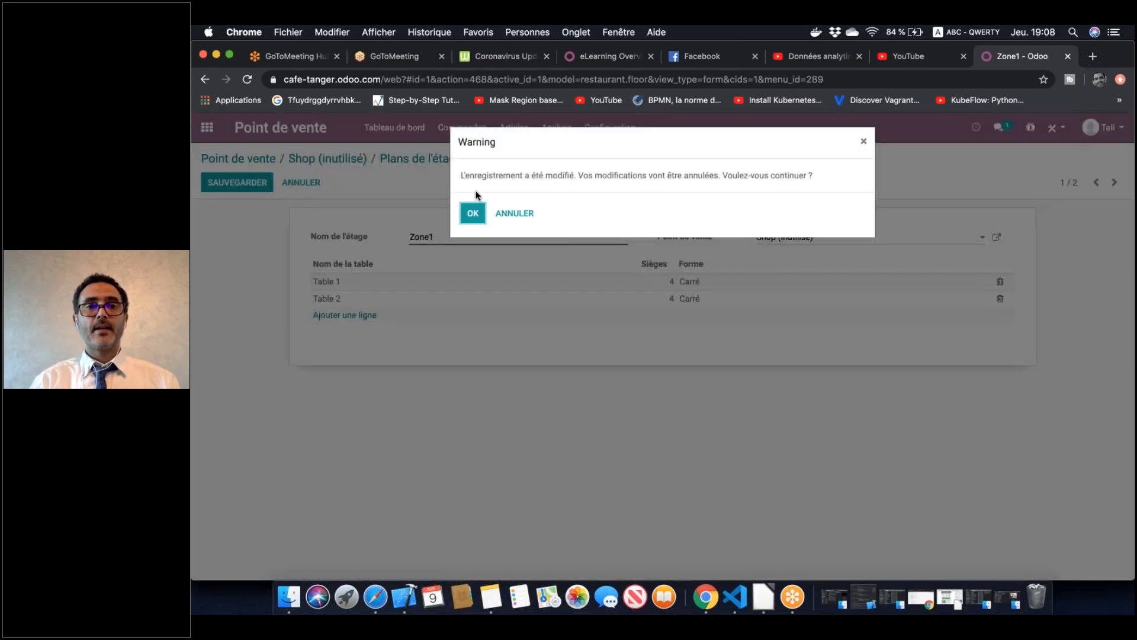
{"action": "left_click", "coordinate": [514, 213]}
{"action": "left_click", "coordinate": [236, 182]}
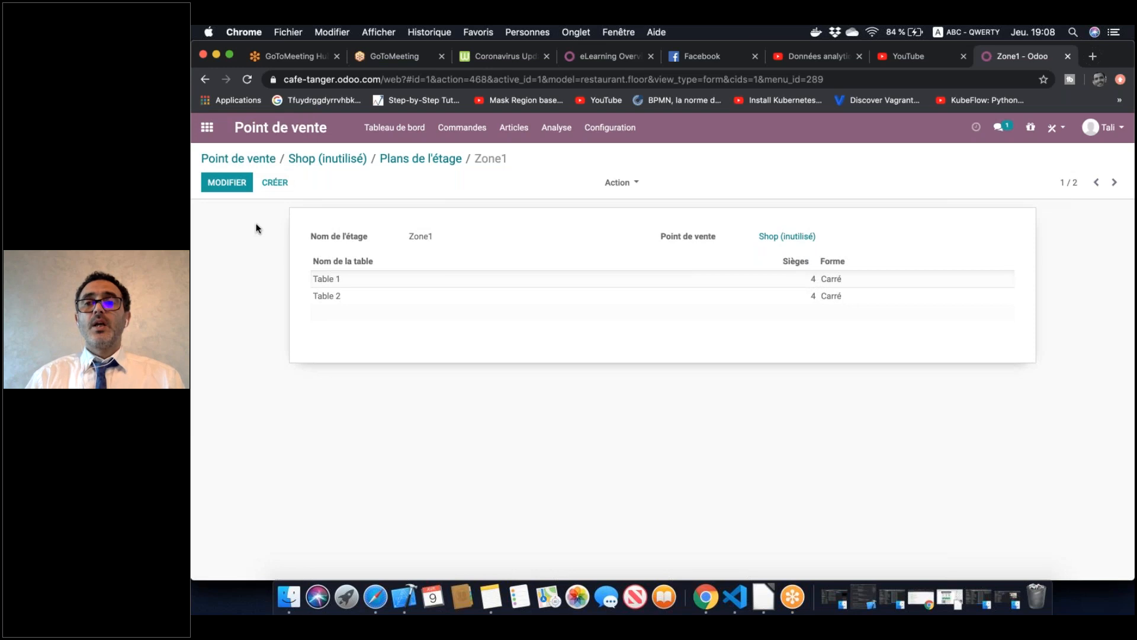
Start a new session for the Shop point of sale from the dashboard
{"action": "left_click", "coordinate": [389, 136]}
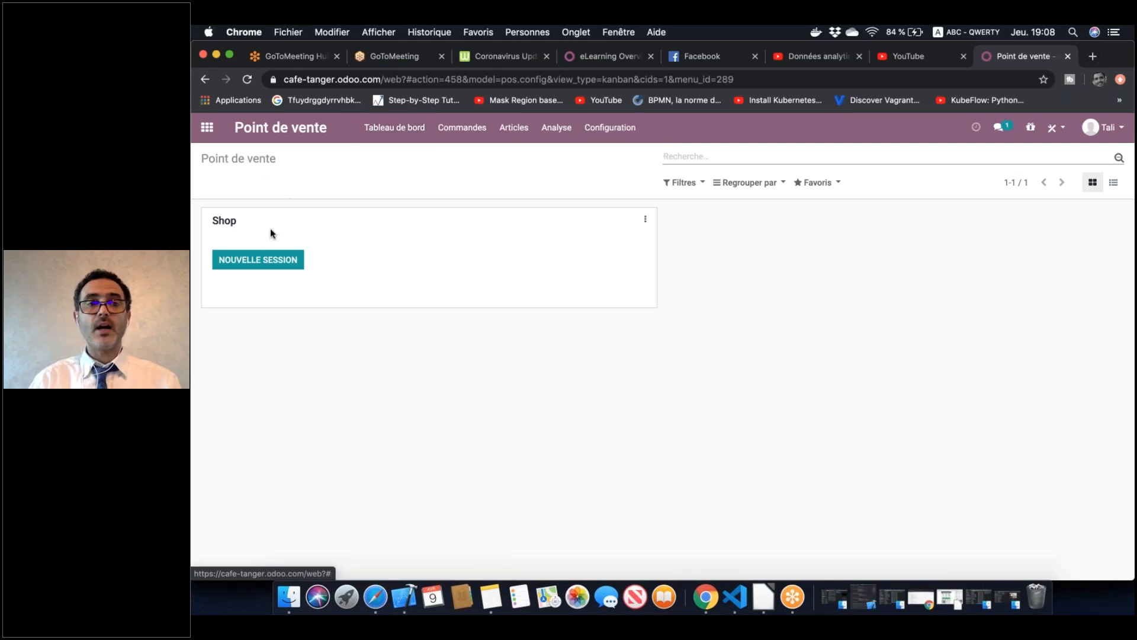
{"action": "left_click", "coordinate": [257, 259]}
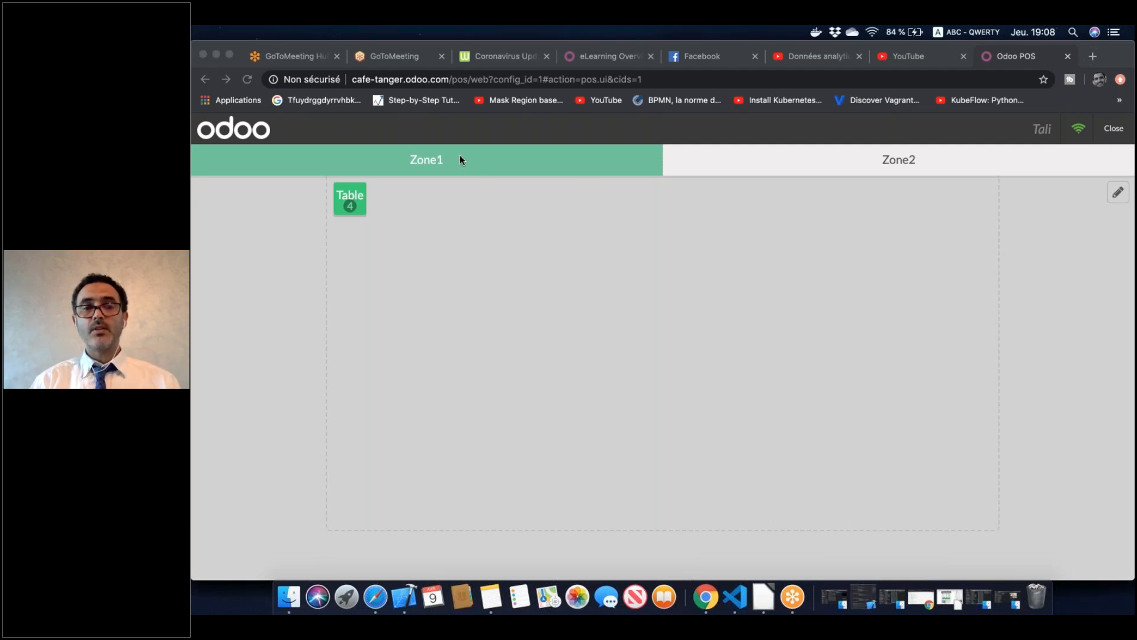
Edit the Zone1 floor plan and spread the overlapping Table 1 and Table 2 apart, widening both into rectangles
{"action": "left_click", "coordinate": [830, 158]}
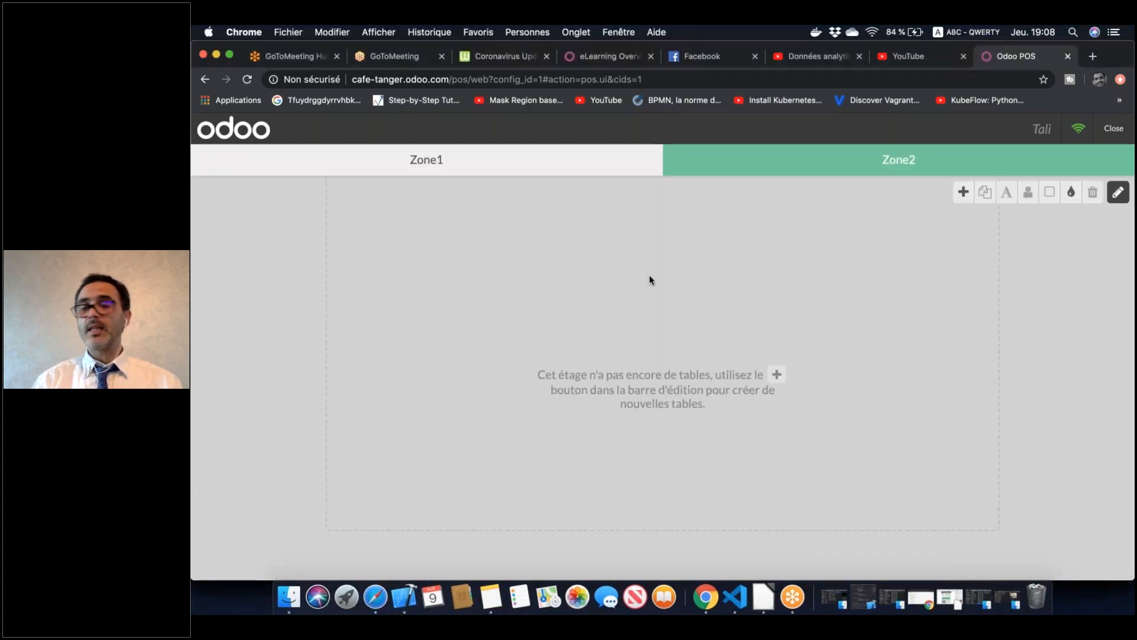
{"action": "left_click", "coordinate": [531, 167]}
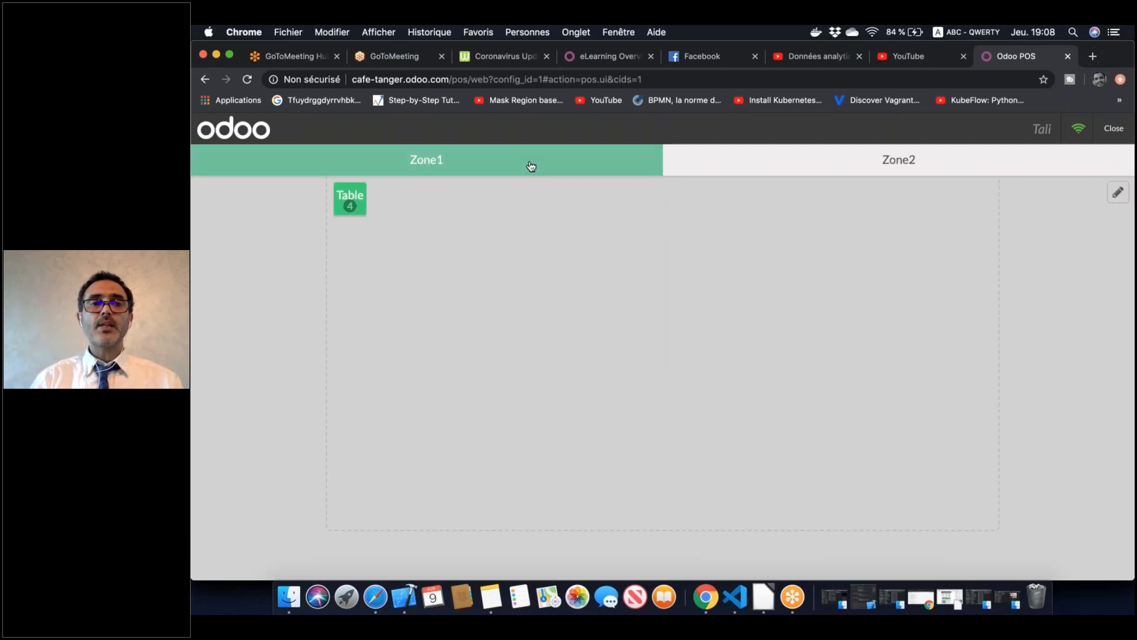
{"action": "left_click", "coordinate": [1118, 197]}
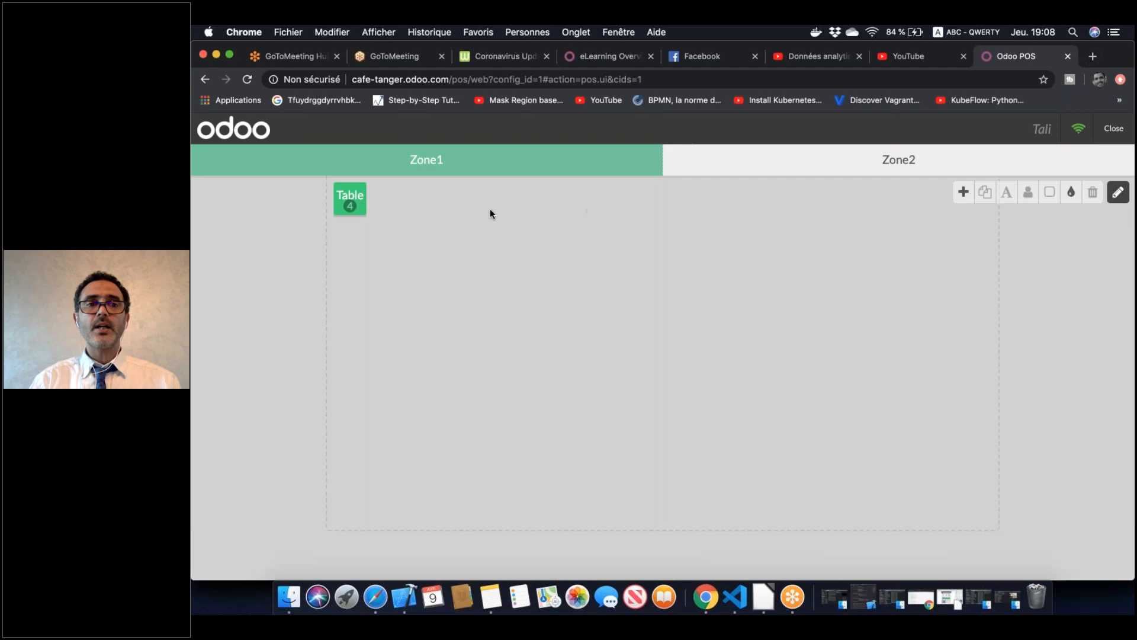
{"action": "left_click_drag", "start_coordinate": [361, 209], "coordinate": [801, 226]}
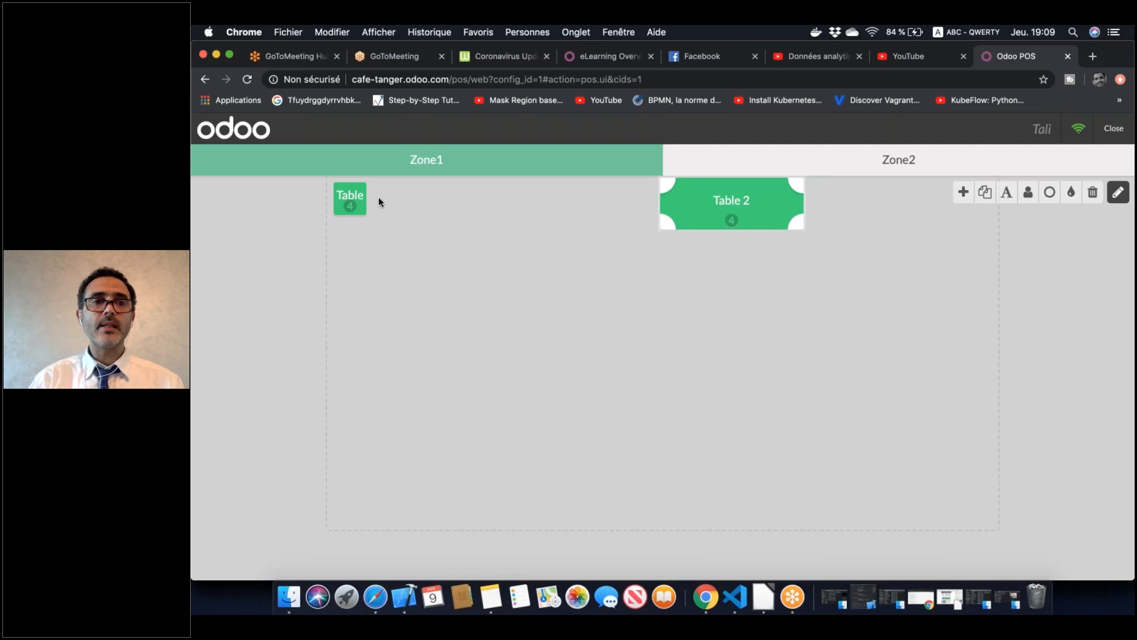
{"action": "left_click", "coordinate": [350, 199]}
{"action": "left_click_drag", "start_coordinate": [360, 188], "coordinate": [458, 291]}
Place Table 2 beside Table 1, level with it, and shrink it to a slightly smaller rectangle
{"action": "left_click", "coordinate": [763, 204]}
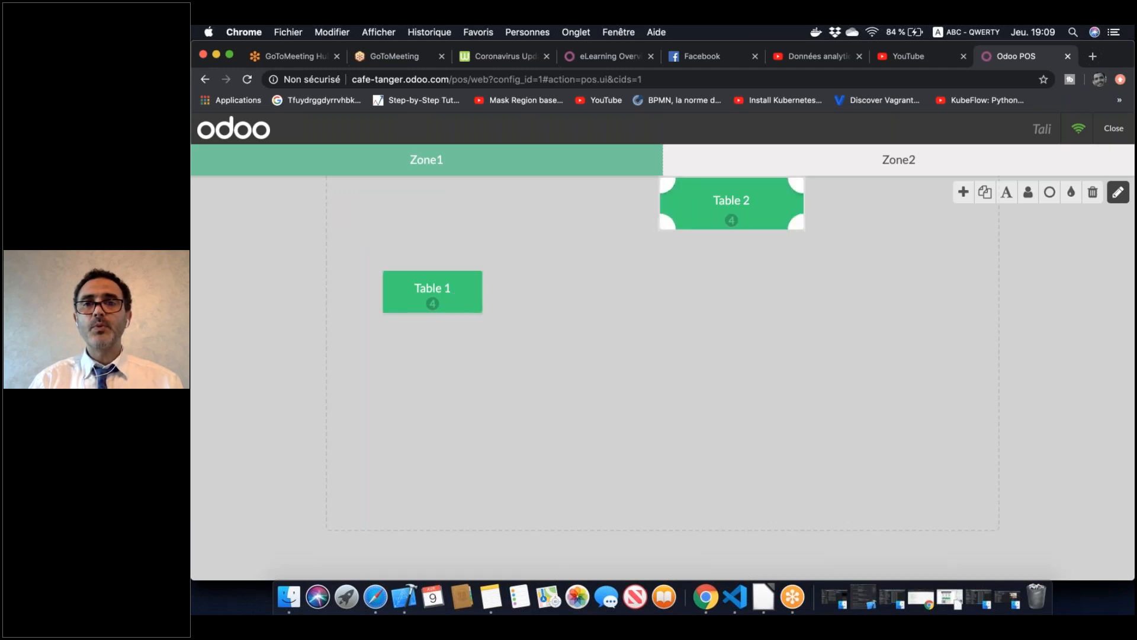
{"action": "left_click_drag", "start_coordinate": [784, 204], "coordinate": [719, 293]}
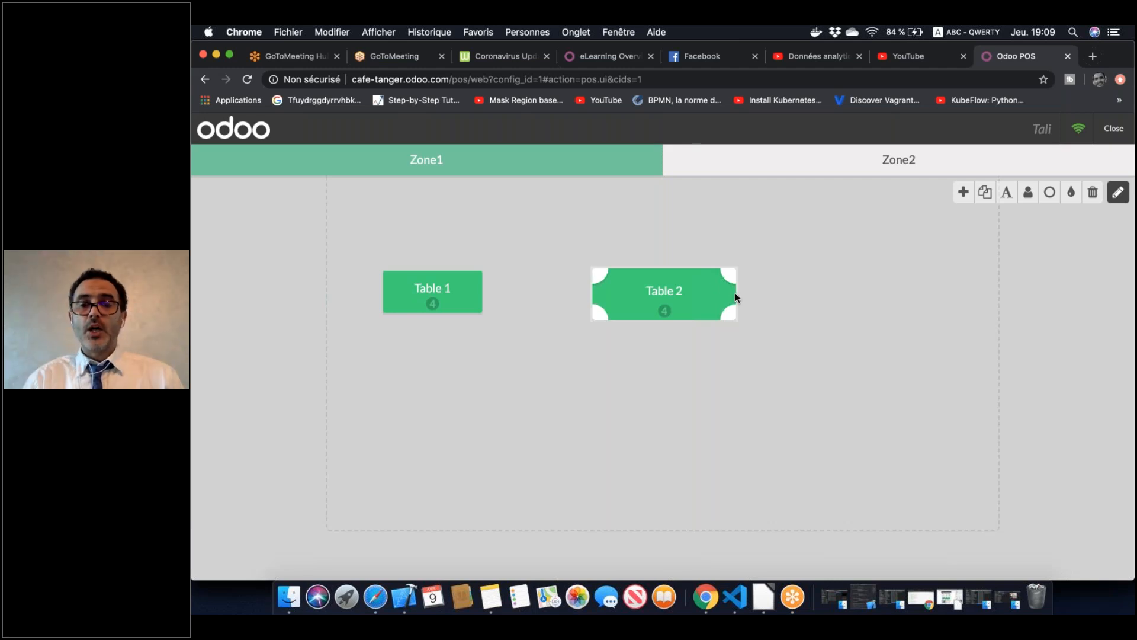
{"action": "left_click", "coordinate": [729, 324]}
{"action": "left_click", "coordinate": [733, 317]}
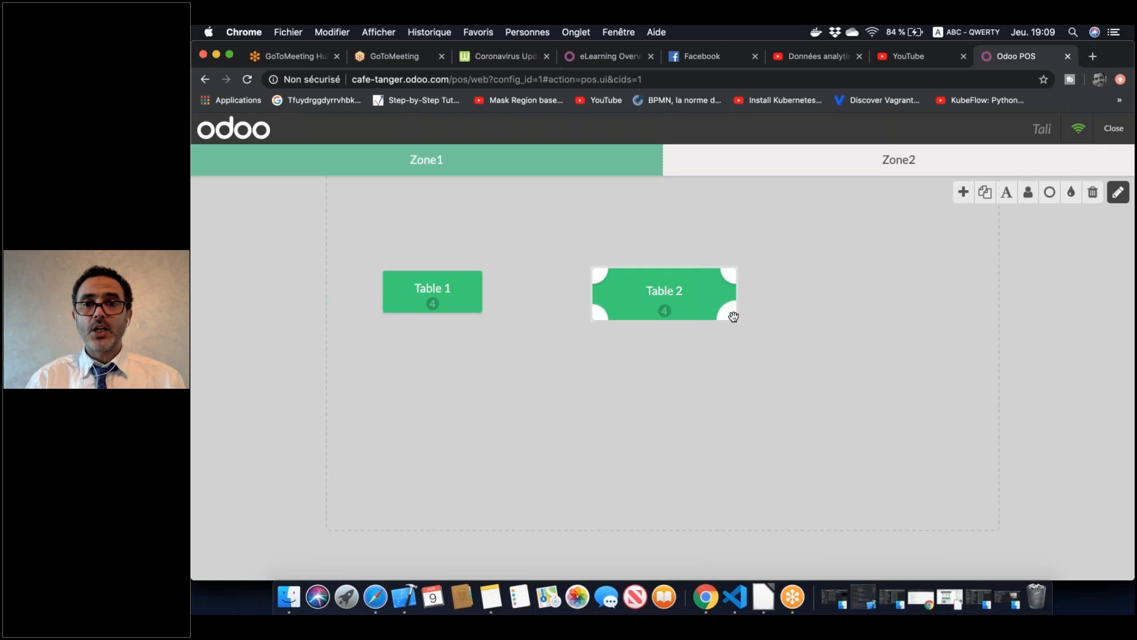
{"action": "left_click_drag", "start_coordinate": [715, 312], "coordinate": [650, 301]}
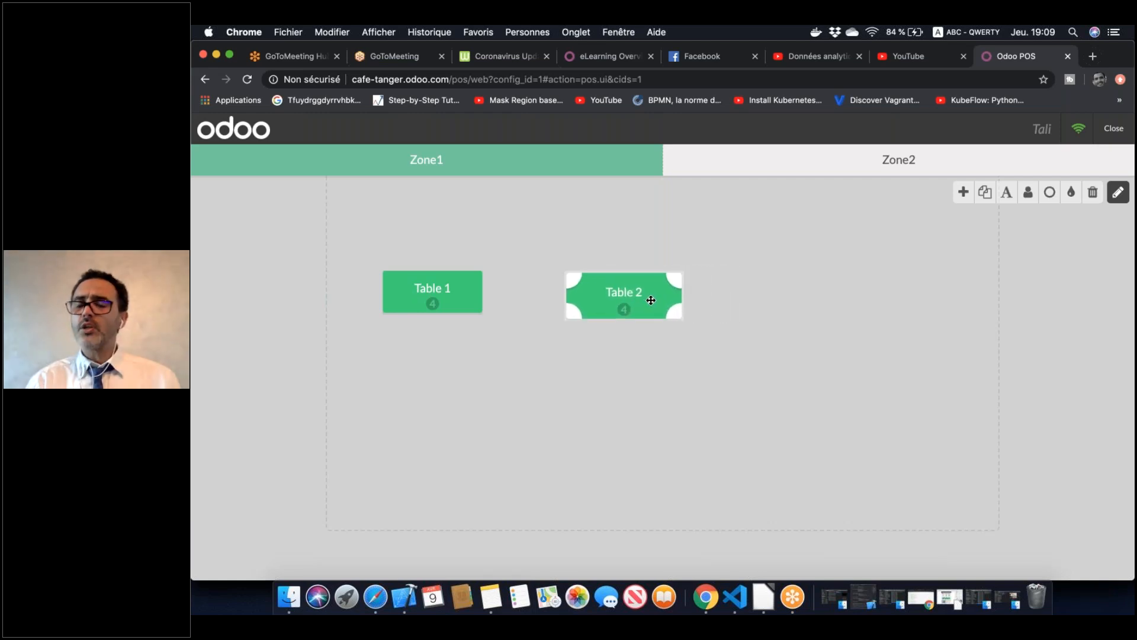
{"action": "left_click", "coordinate": [751, 264]}
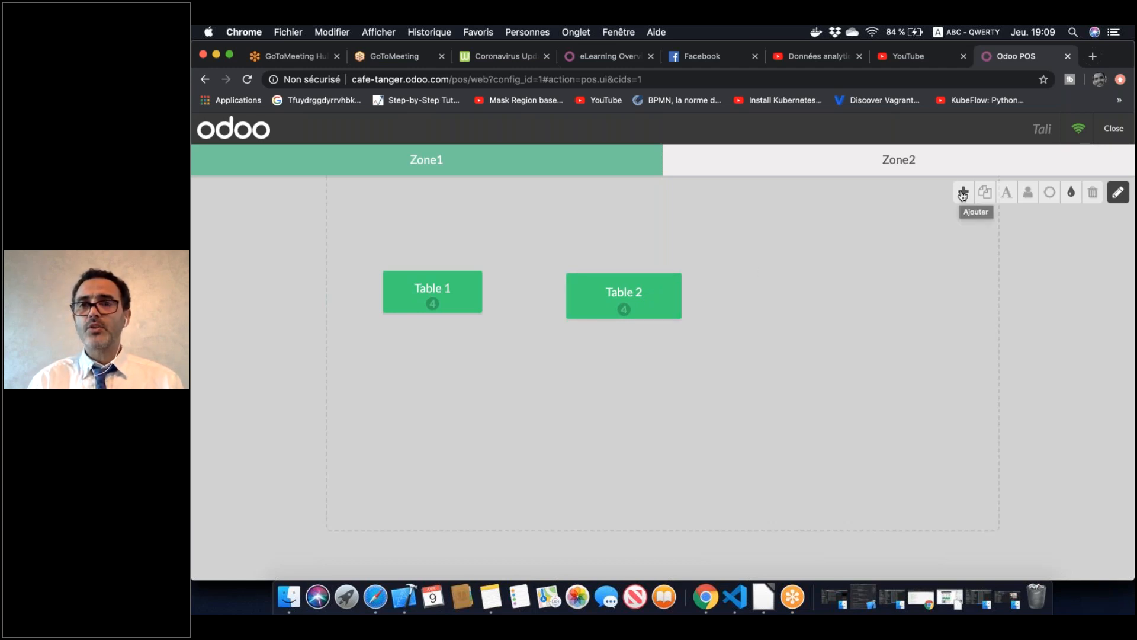
Add a new table to Zone1 below and between the existing two, and name it "Table 3"
{"action": "left_click", "coordinate": [962, 194]}
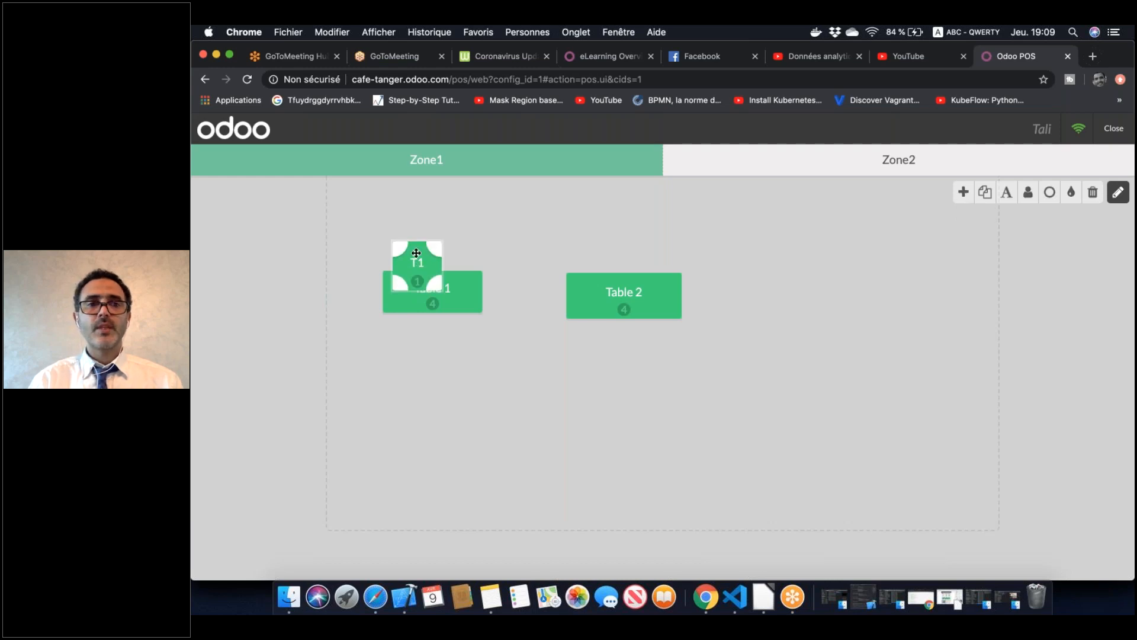
{"action": "left_click_drag", "start_coordinate": [423, 269], "coordinate": [542, 389]}
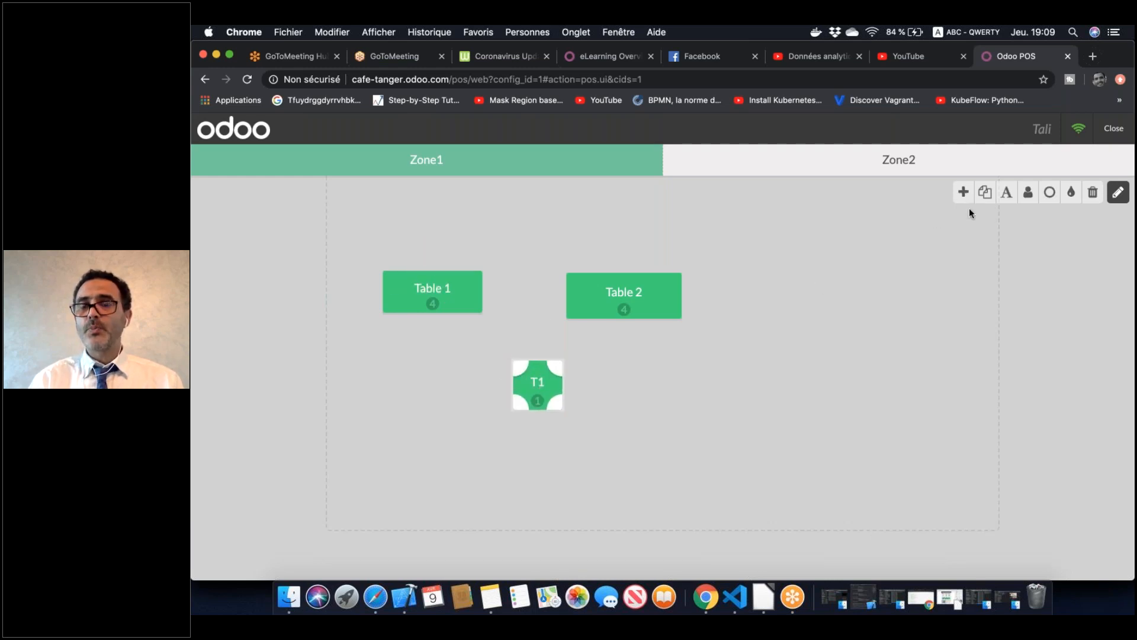
{"action": "left_click", "coordinate": [1006, 192]}
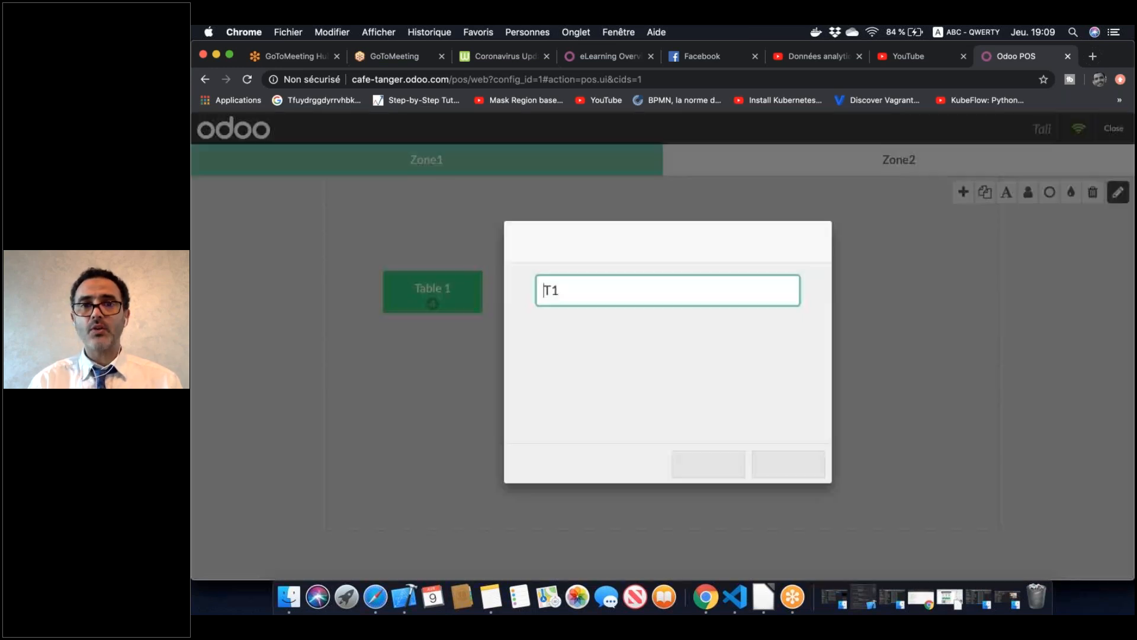
{"action": "key", "text": "BackSpace"}
{"action": "type", "text": "able 3"}
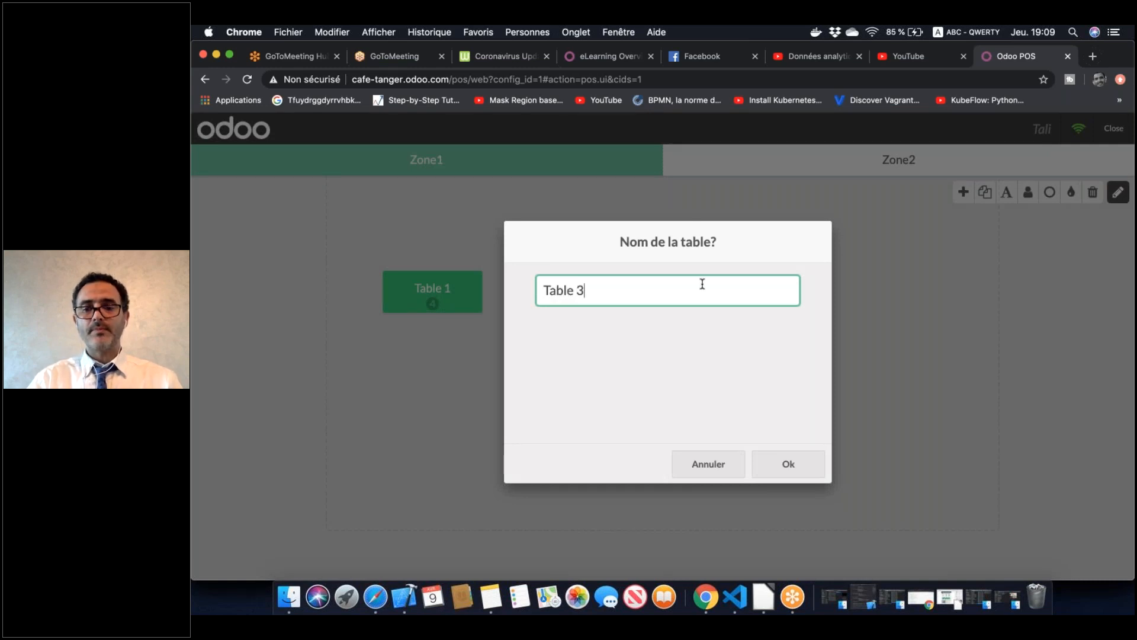
{"action": "left_click", "coordinate": [795, 469]}
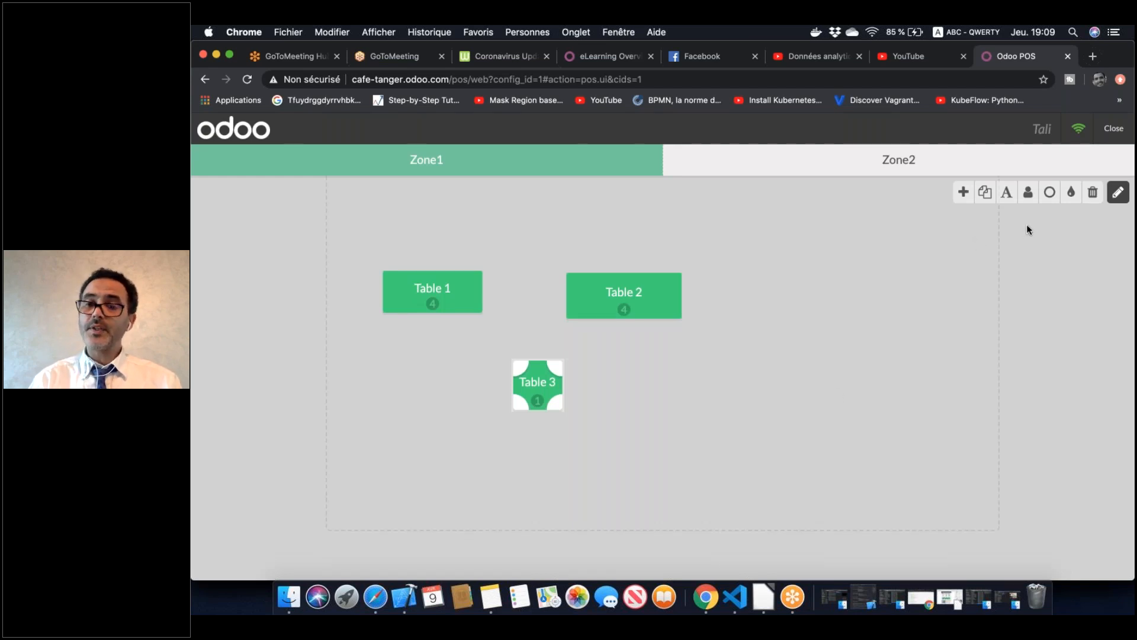
Set the number of seats of Table 3 to 4
{"action": "left_click", "coordinate": [1028, 194]}
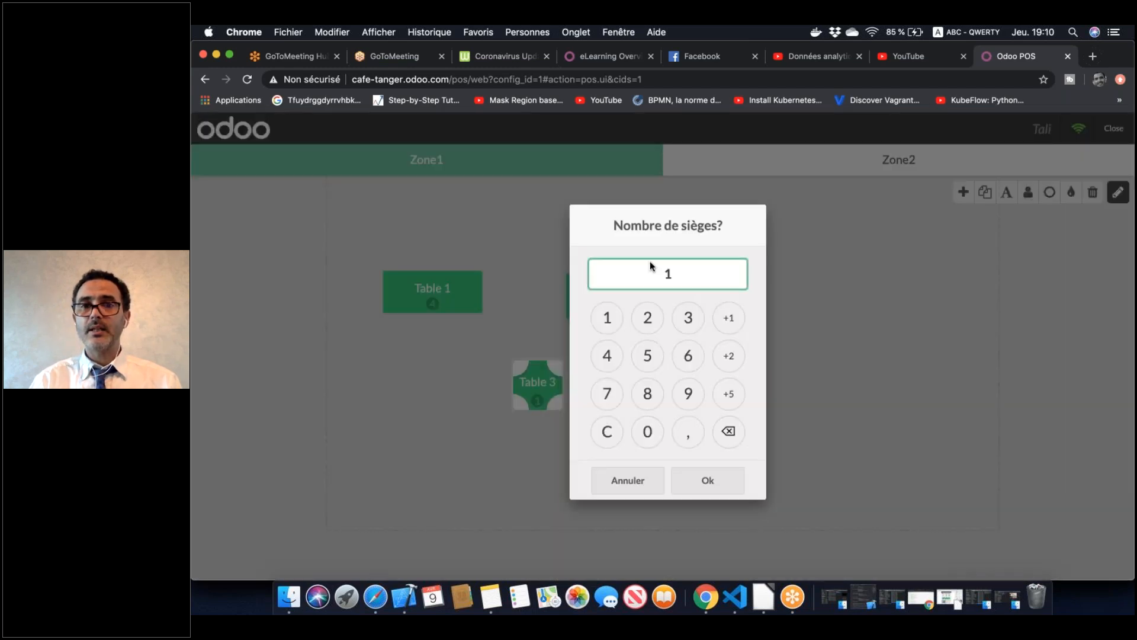
{"action": "left_click", "coordinate": [607, 357]}
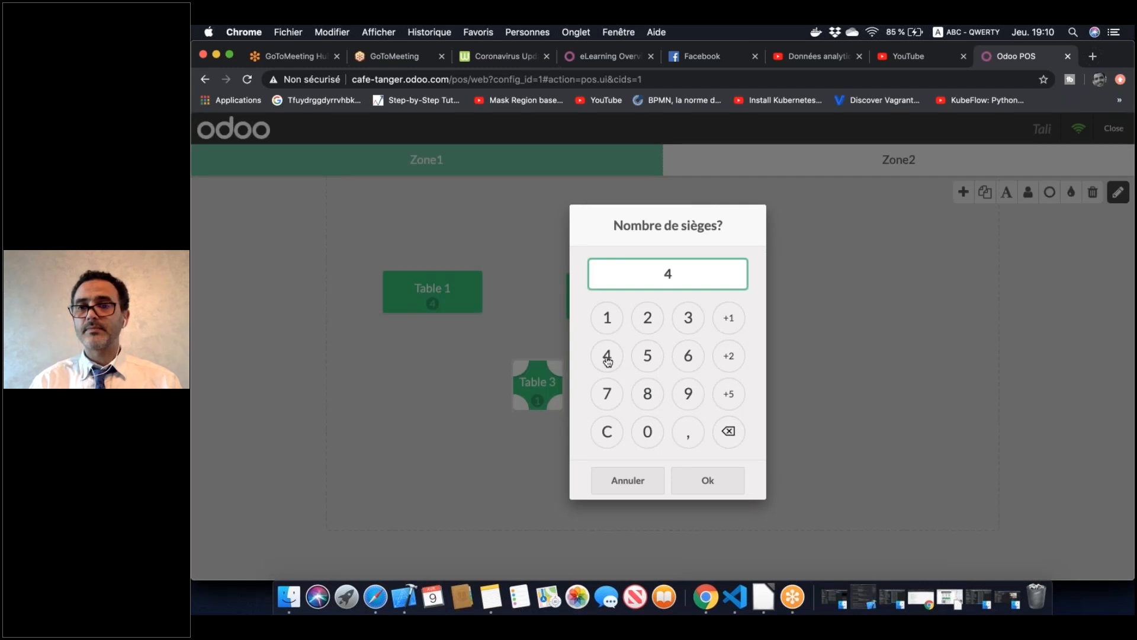
{"action": "left_click", "coordinate": [707, 479]}
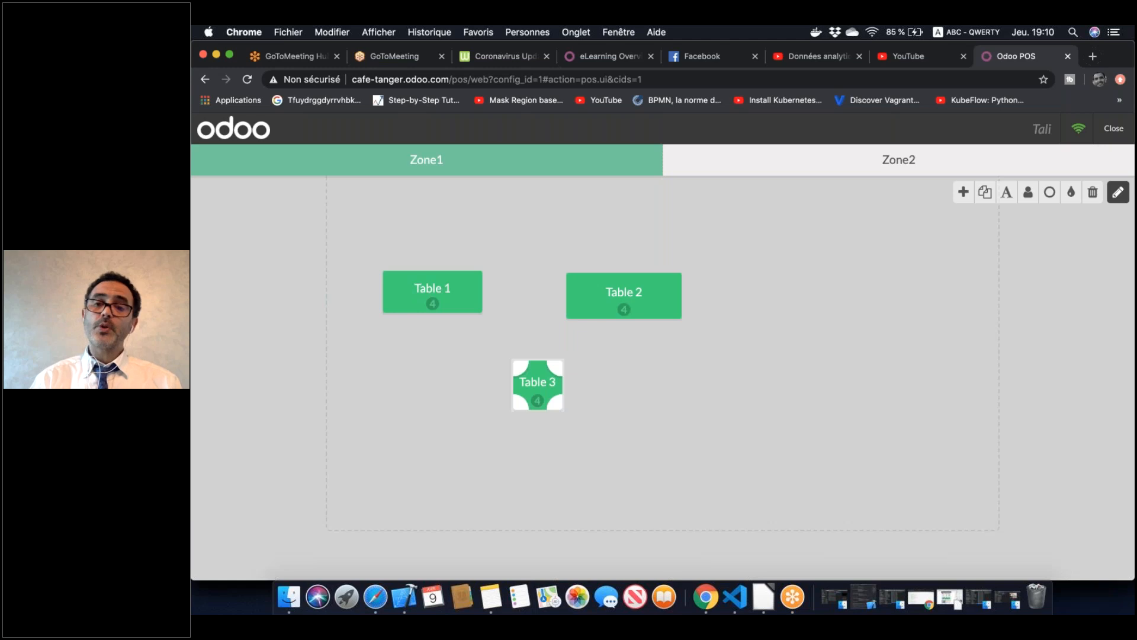
Try the round shape on Table 3, return it to square, and colour the table blue
{"action": "left_click", "coordinate": [1050, 193]}
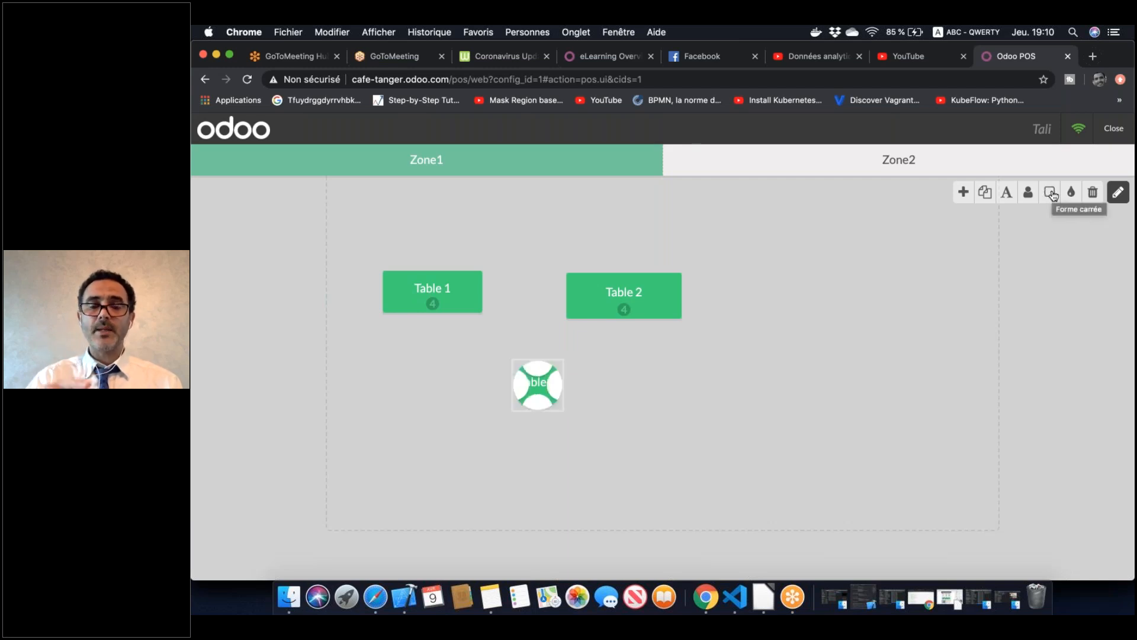
{"action": "left_click", "coordinate": [1051, 193]}
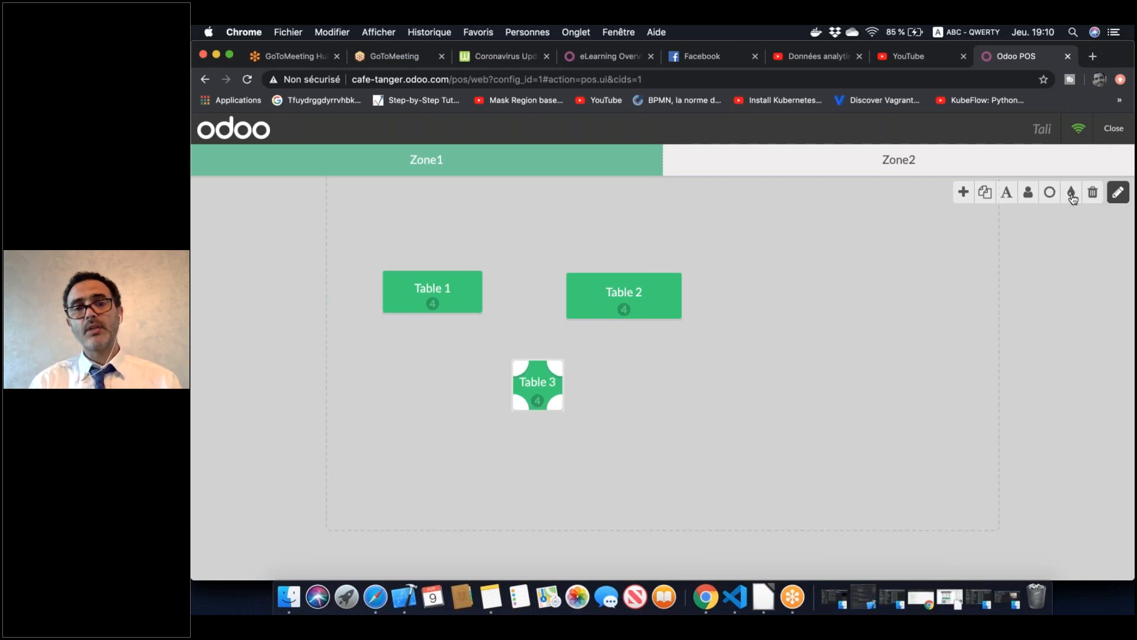
{"action": "left_click", "coordinate": [1071, 194]}
{"action": "left_click", "coordinate": [1089, 221]}
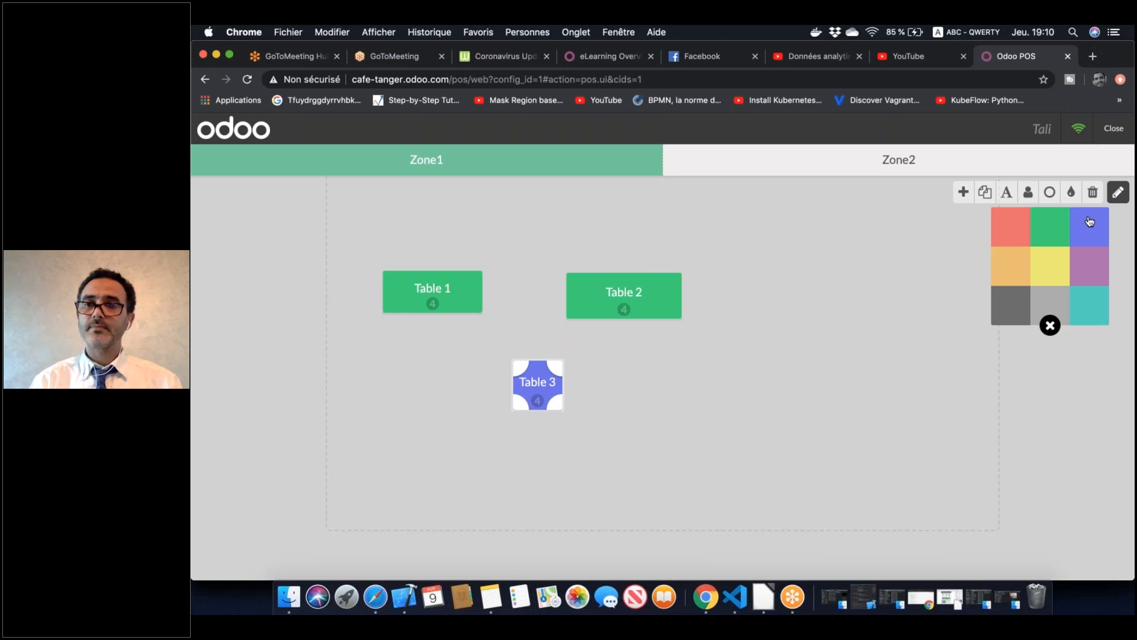
{"action": "left_click", "coordinate": [839, 234]}
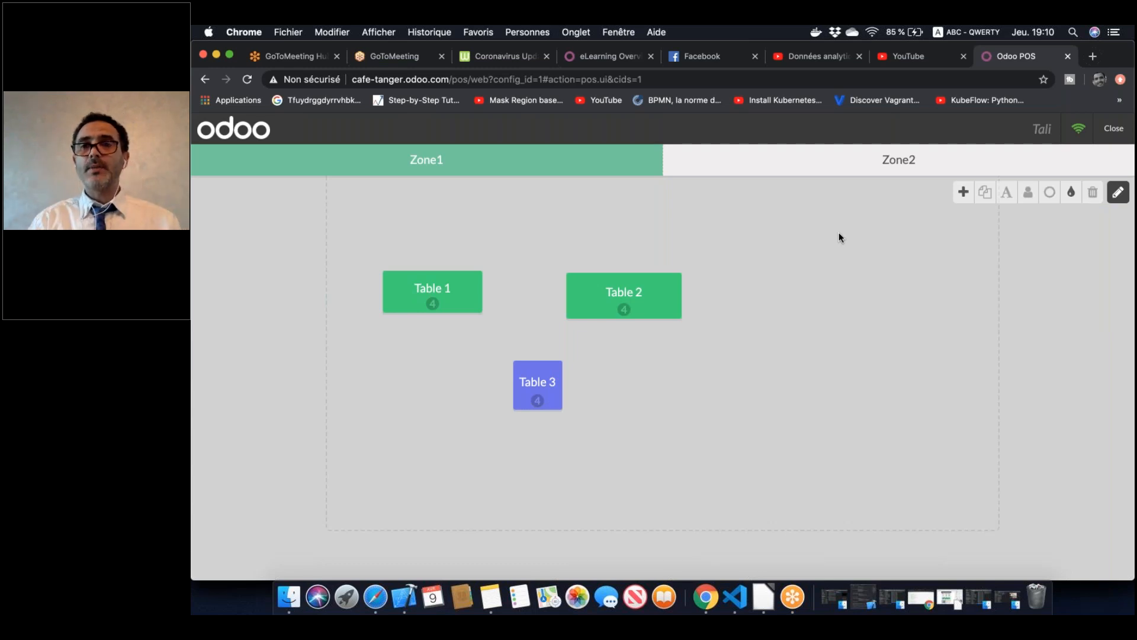
Add a table to the Zone2 floor and stretch it into a long rectangle
{"action": "left_click", "coordinate": [872, 170]}
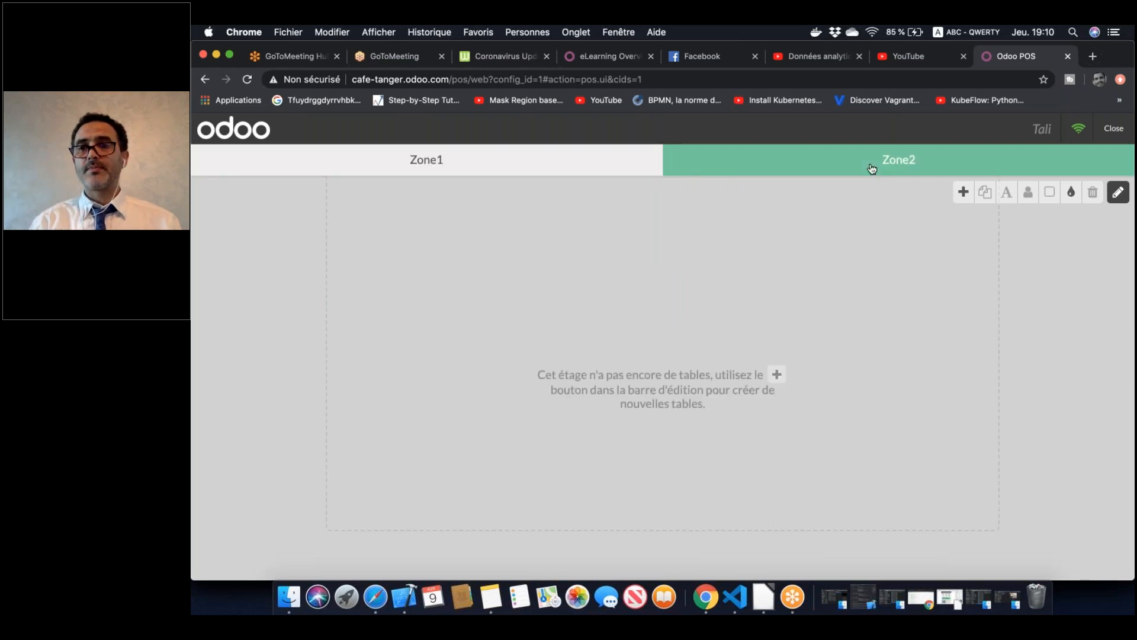
{"action": "left_click", "coordinate": [963, 191]}
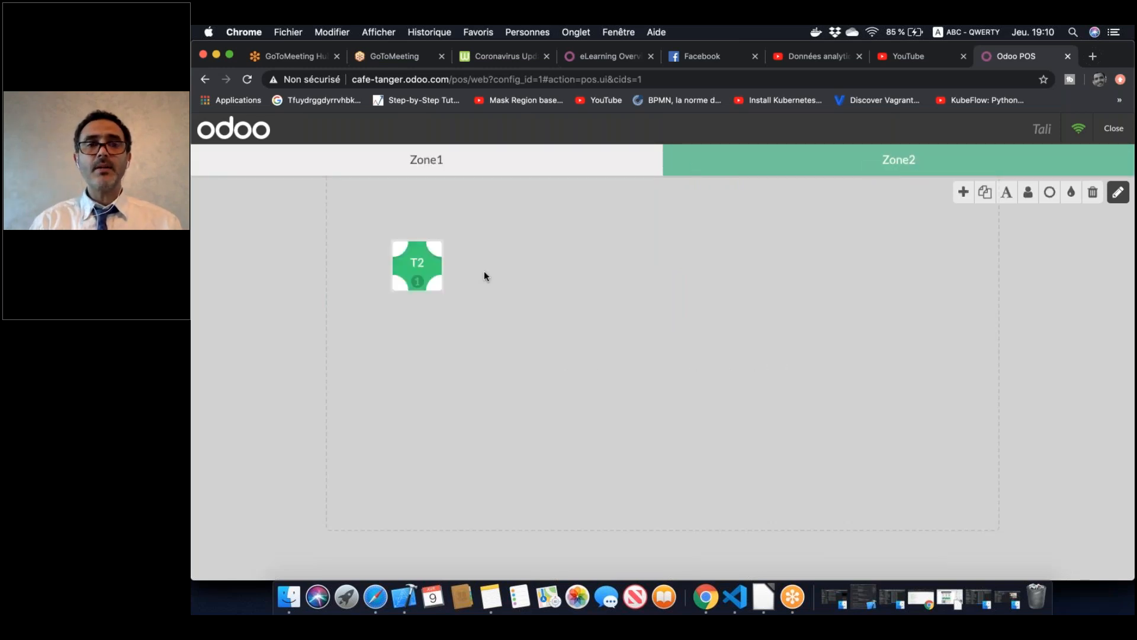
{"action": "left_click", "coordinate": [440, 291]}
{"action": "left_click_drag", "start_coordinate": [440, 291], "coordinate": [610, 296]}
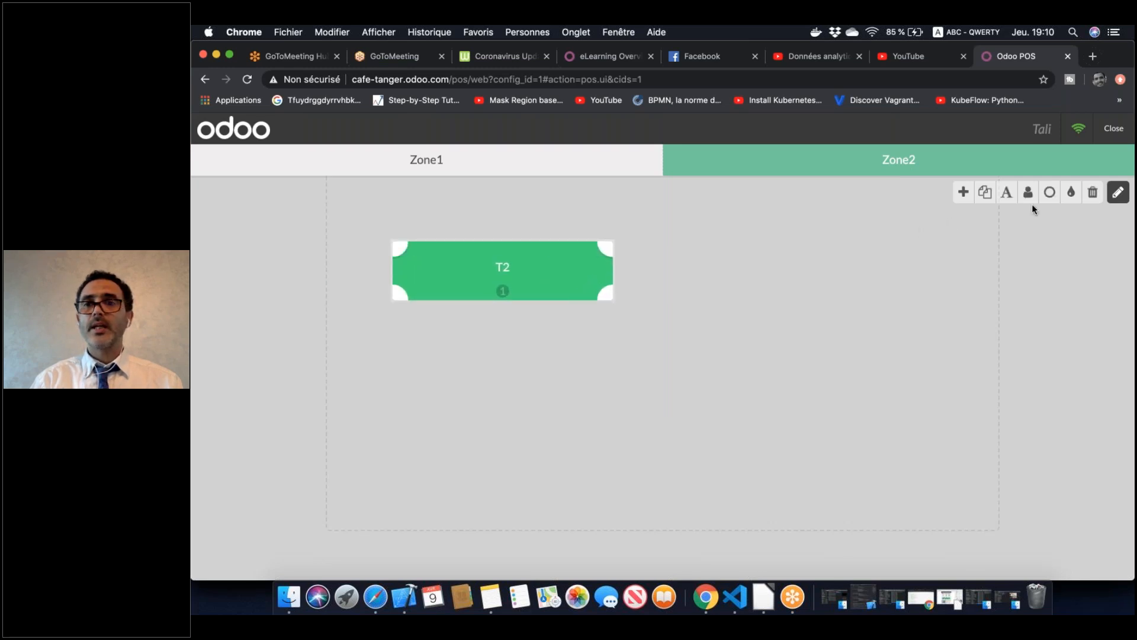
Rename the new Zone2 table as "Table de reunion"
{"action": "left_click", "coordinate": [1006, 193]}
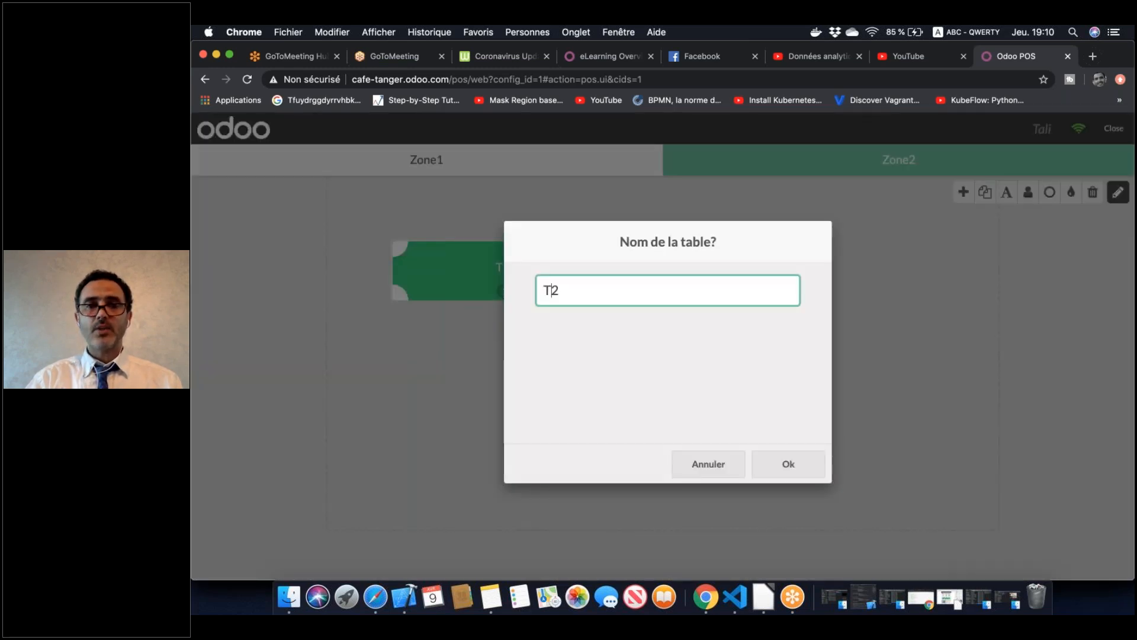
{"action": "key", "text": "BackSpace"}
{"action": "type", "text": "able "}
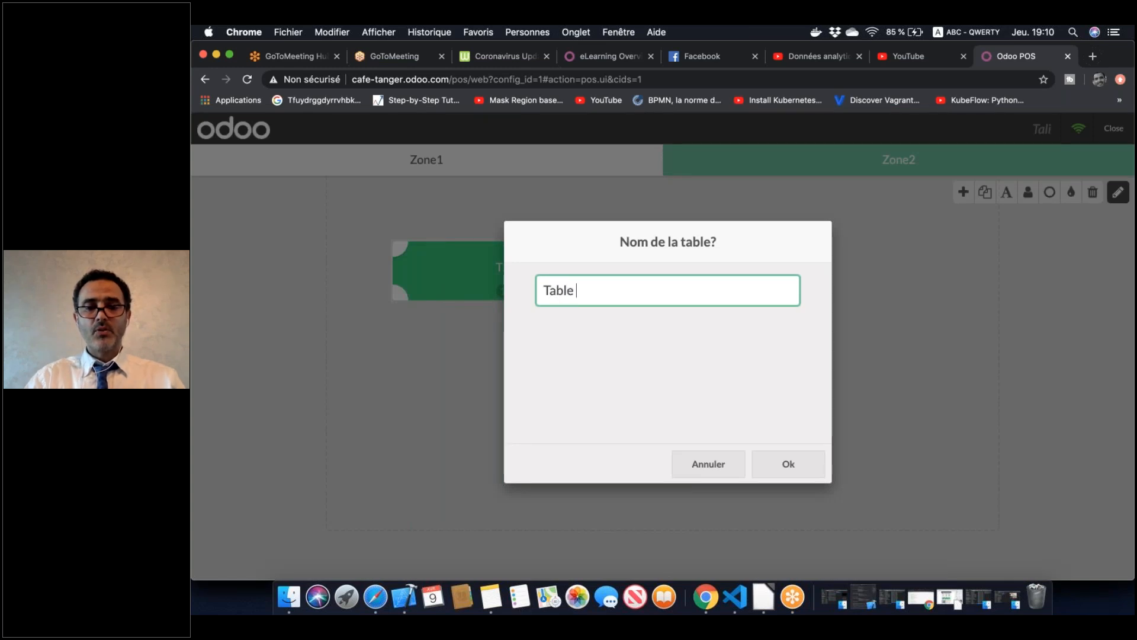
{"action": "type", "text": "de reuniion"}
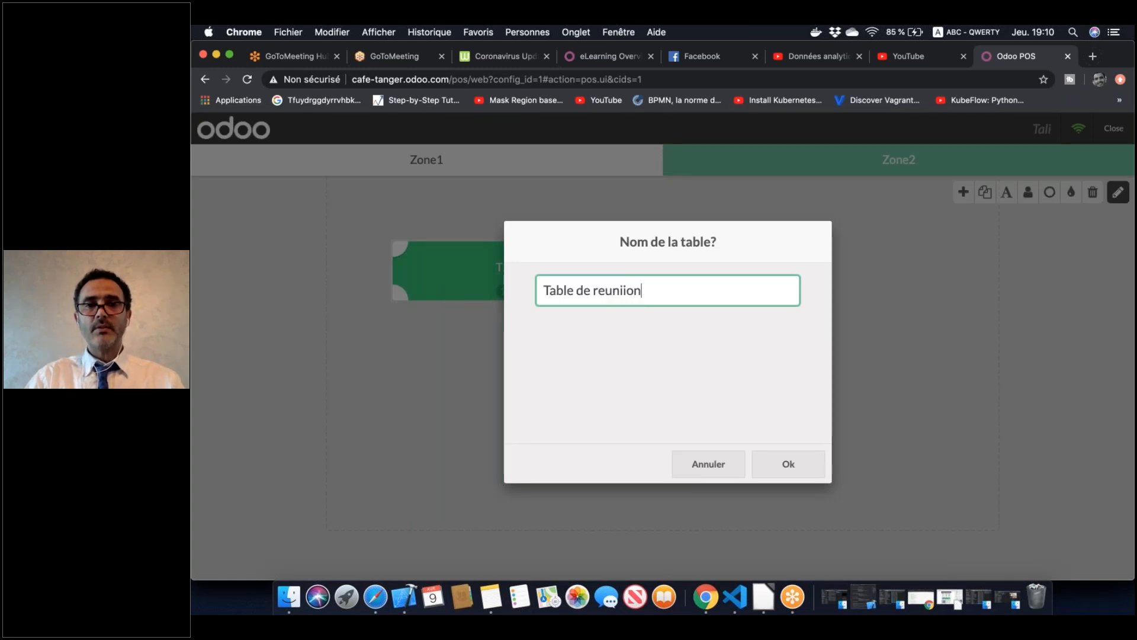
{"action": "key", "text": "Left"}
{"action": "key", "text": "Left"}
{"action": "key", "text": "BackSpace"}
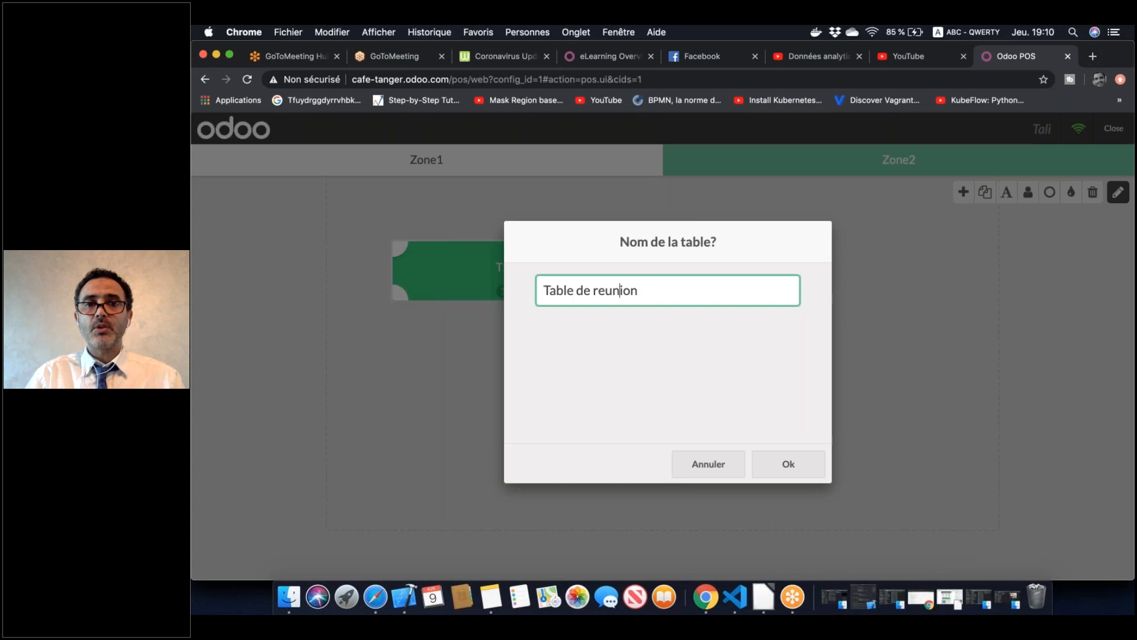
{"action": "left_click", "coordinate": [644, 343]}
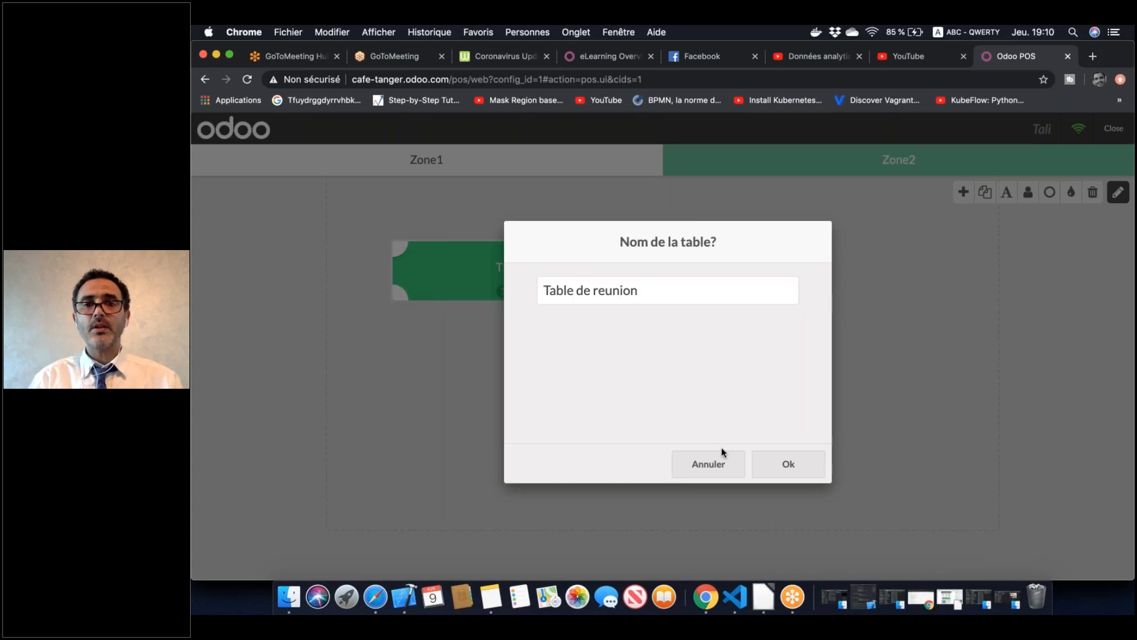
{"action": "left_click", "coordinate": [785, 466]}
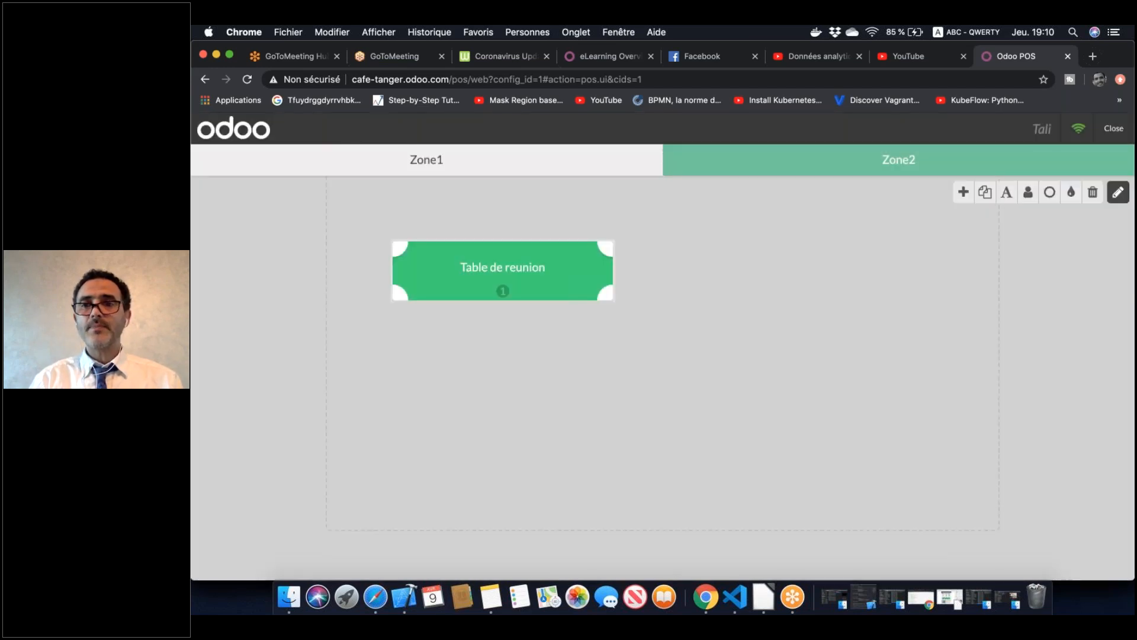
Set the number of seats of the "Table de reunion" table on Zone2 to 10
{"action": "left_click", "coordinate": [1029, 195]}
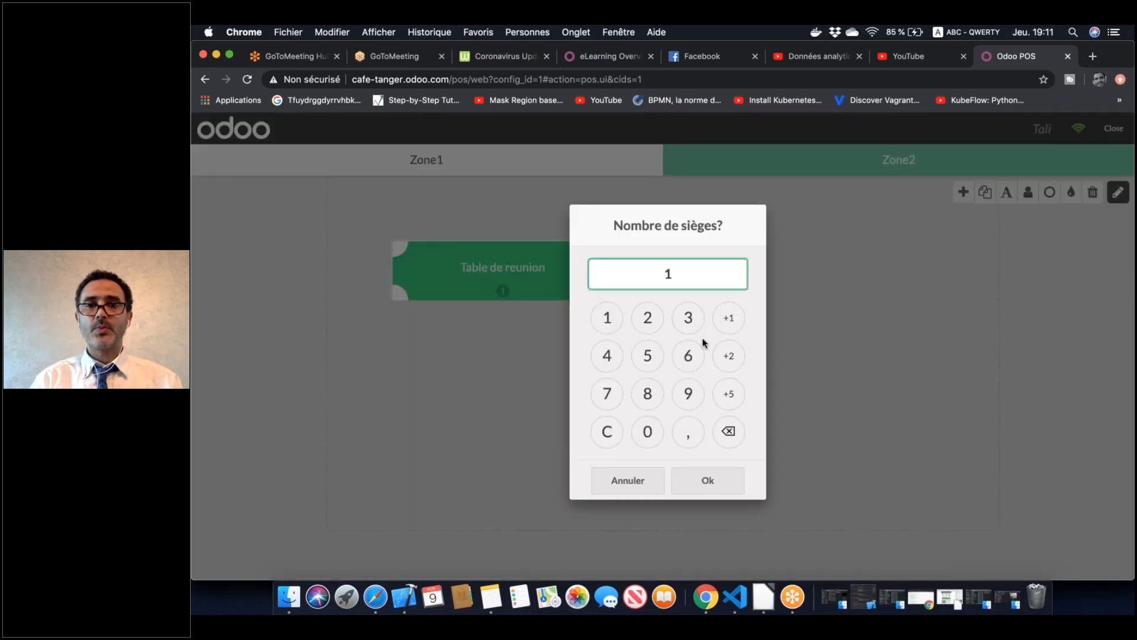
{"action": "left_click", "coordinate": [609, 321]}
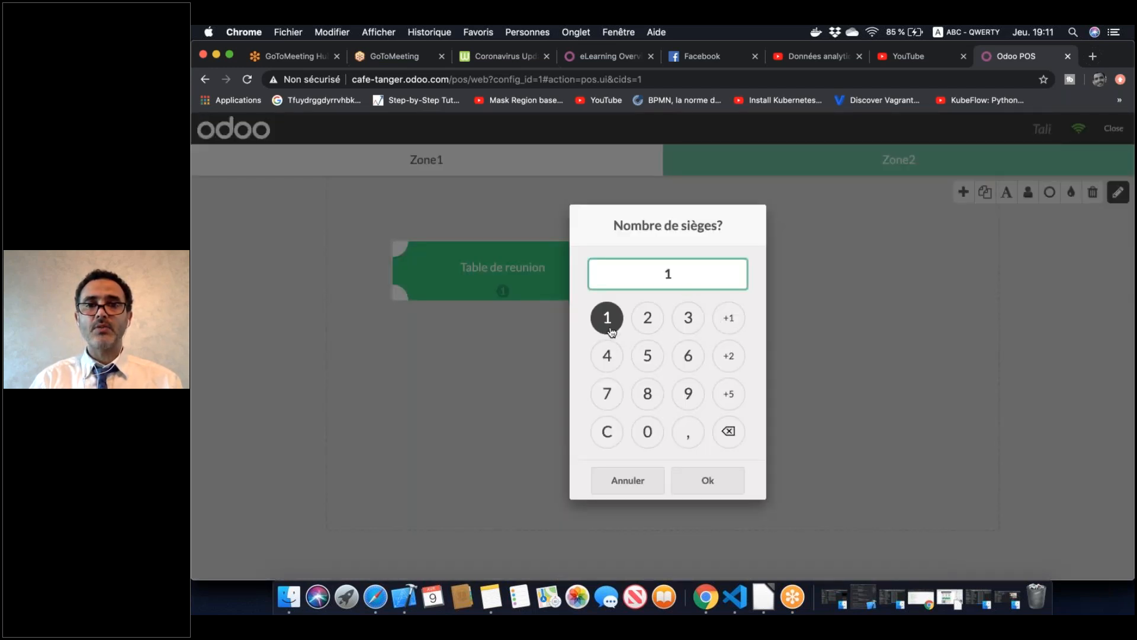
{"action": "left_click", "coordinate": [648, 433]}
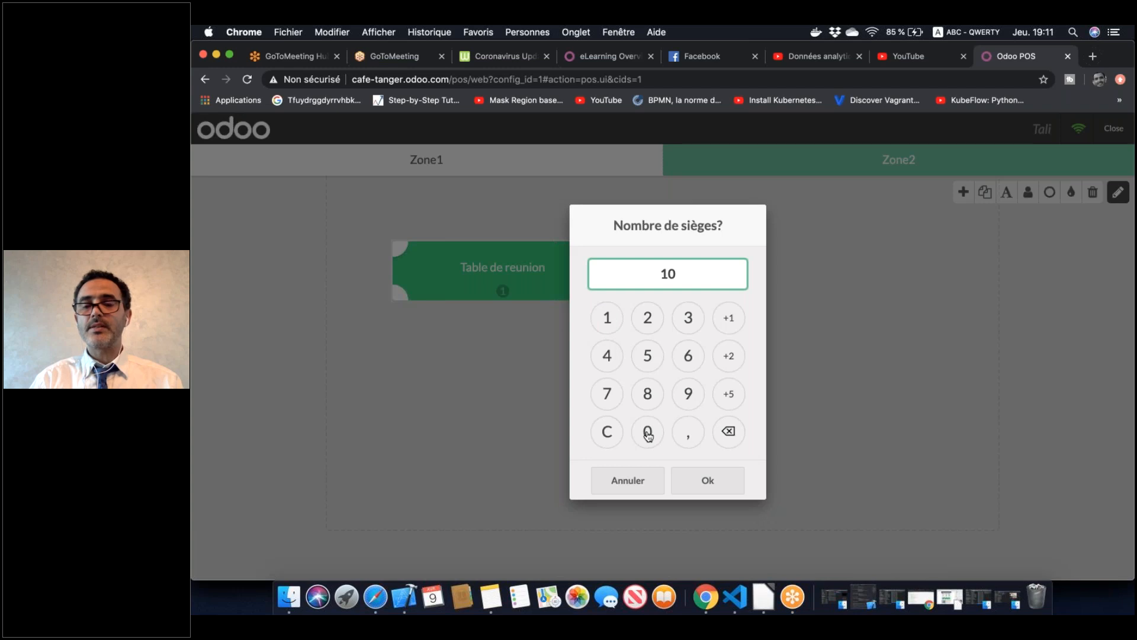
{"action": "left_click", "coordinate": [724, 488]}
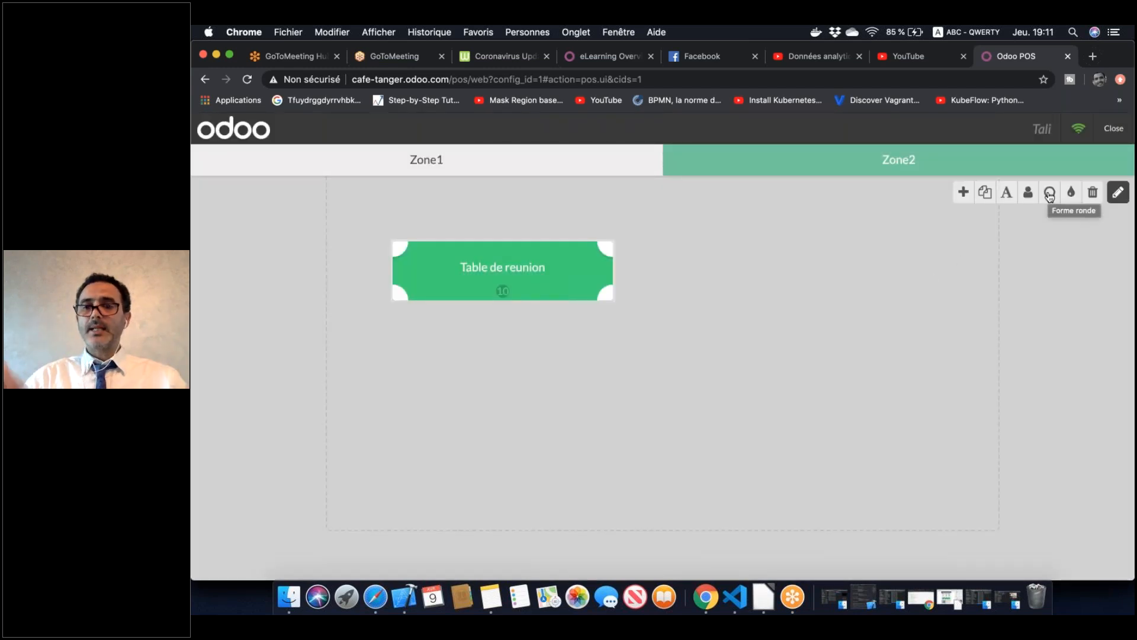
Colour the "Table de reunion" table turquoise and leave floor plan editing
{"action": "left_click", "coordinate": [1070, 198]}
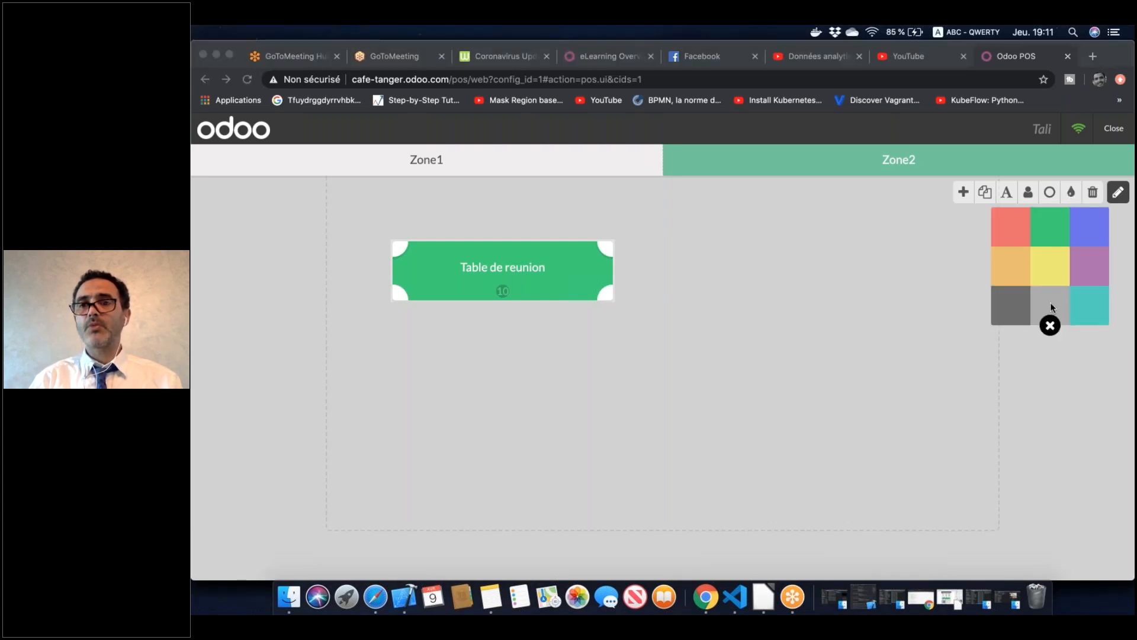
{"action": "left_click", "coordinate": [1090, 320]}
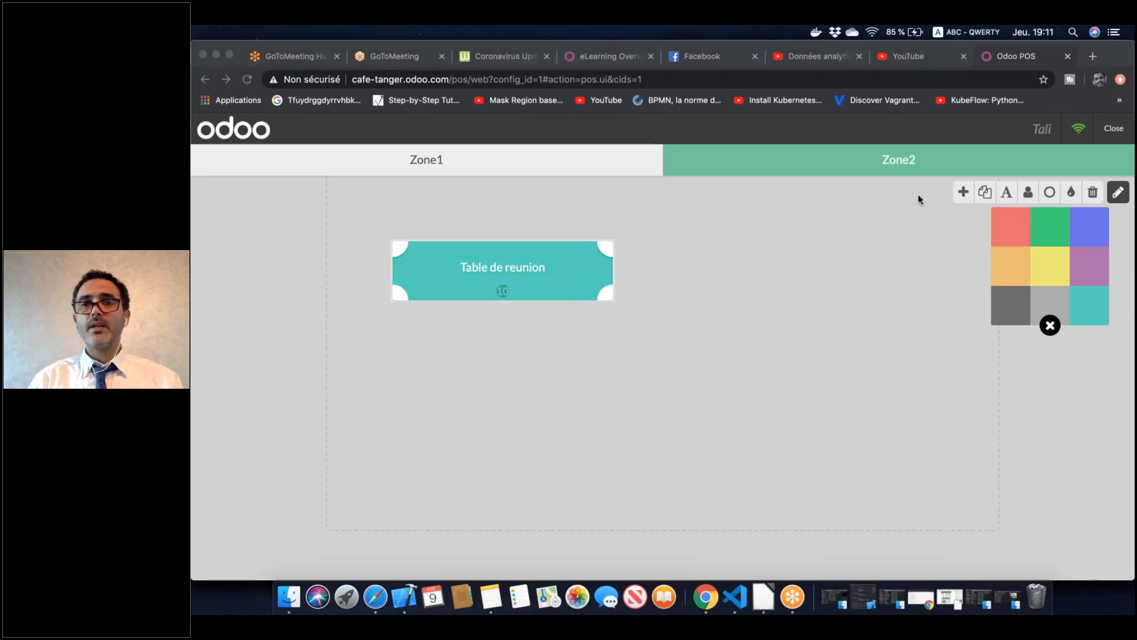
{"action": "left_click", "coordinate": [1117, 195]}
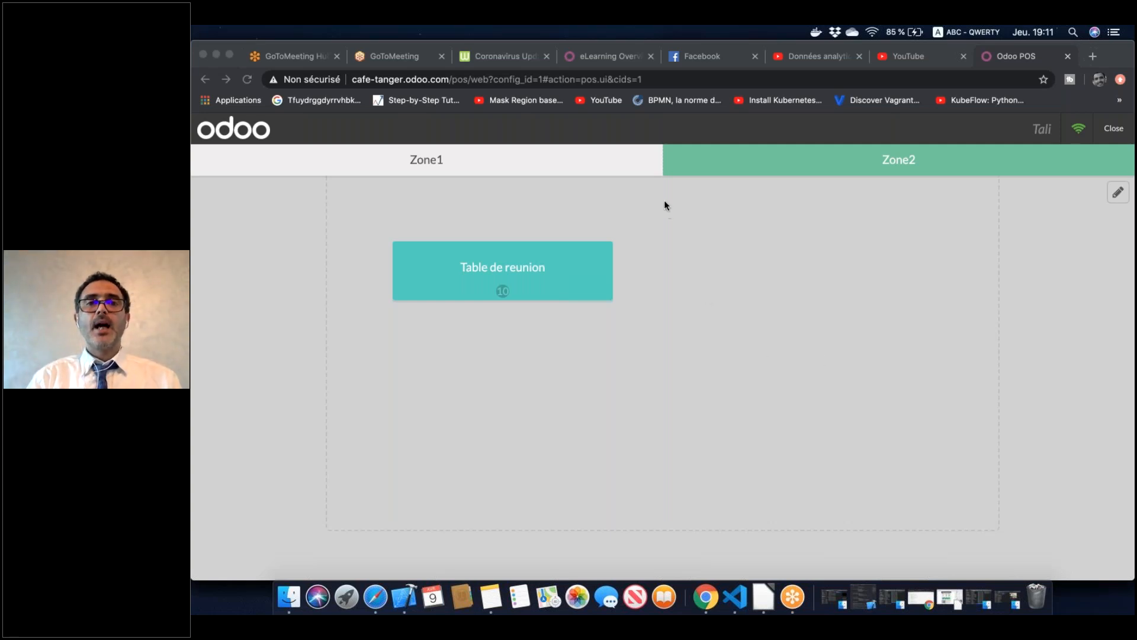
Switch to the Zone1 floor and open the order screen of Table 1
{"action": "left_click", "coordinate": [602, 159]}
{"action": "left_click", "coordinate": [537, 171]}
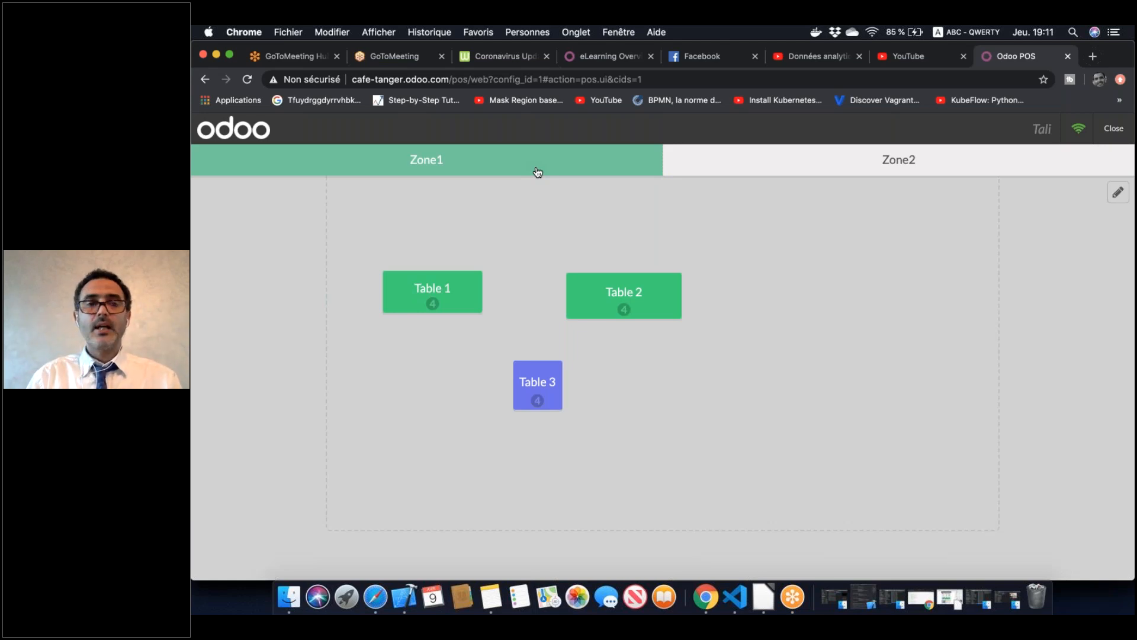
{"action": "left_click", "coordinate": [460, 298]}
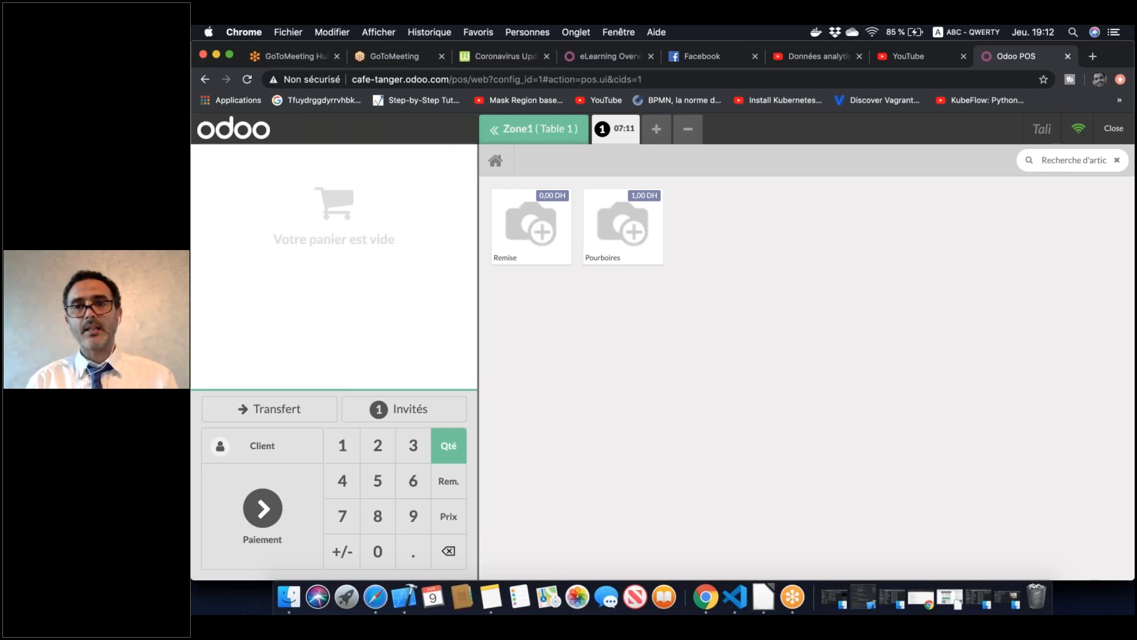
{"action": "left_click", "coordinate": [895, 141]}
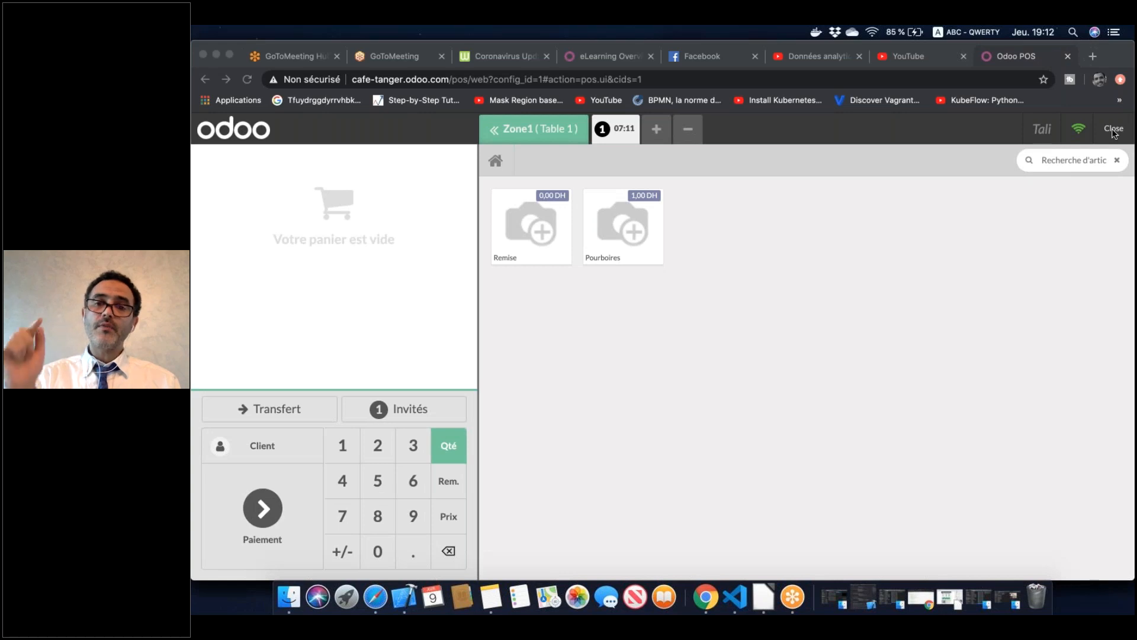
Close the point-of-sale selling screen and open the list of articles in the Point de vente back end
{"action": "left_click", "coordinate": [1113, 132]}
{"action": "left_click", "coordinate": [1113, 132]}
{"action": "left_click", "coordinate": [1113, 132]}
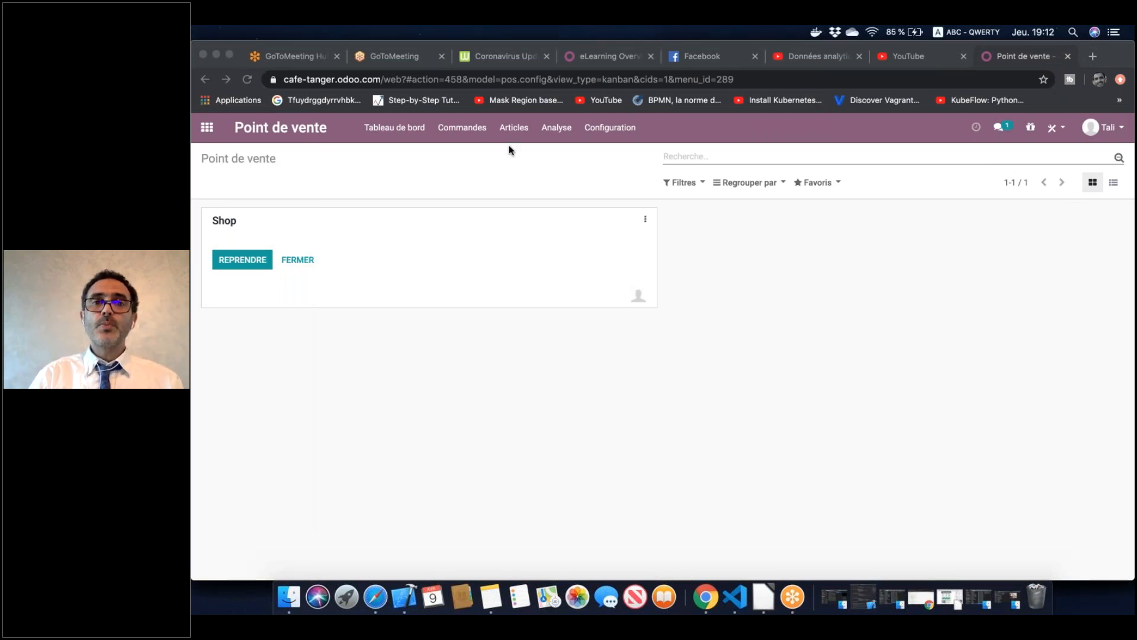
{"action": "left_click", "coordinate": [514, 128]}
{"action": "left_click", "coordinate": [514, 128]}
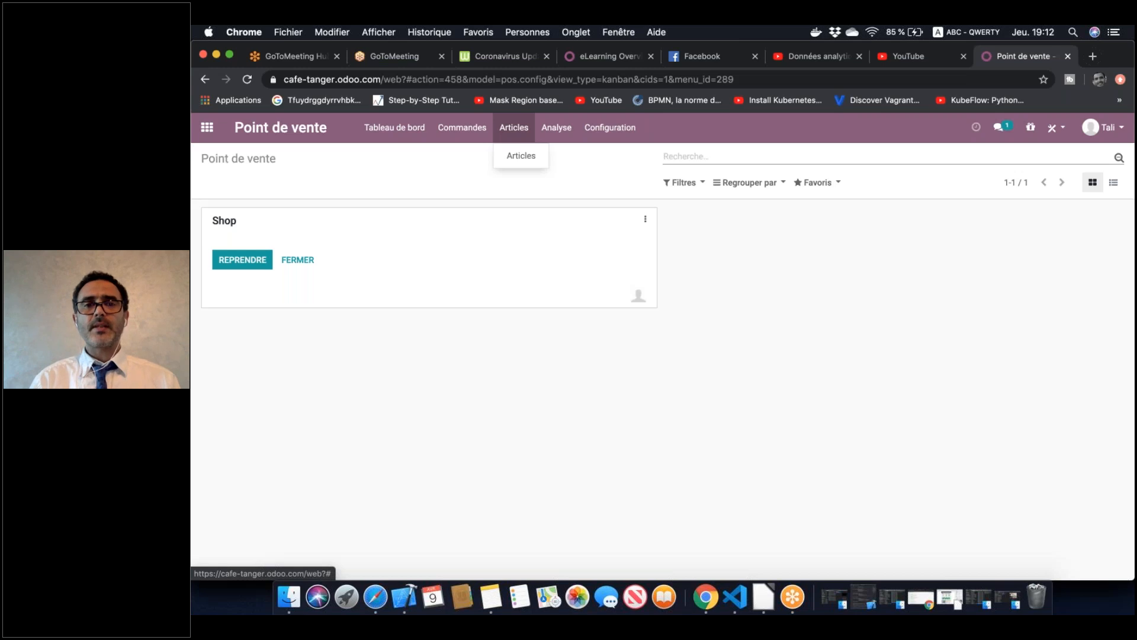
{"action": "left_click", "coordinate": [522, 156]}
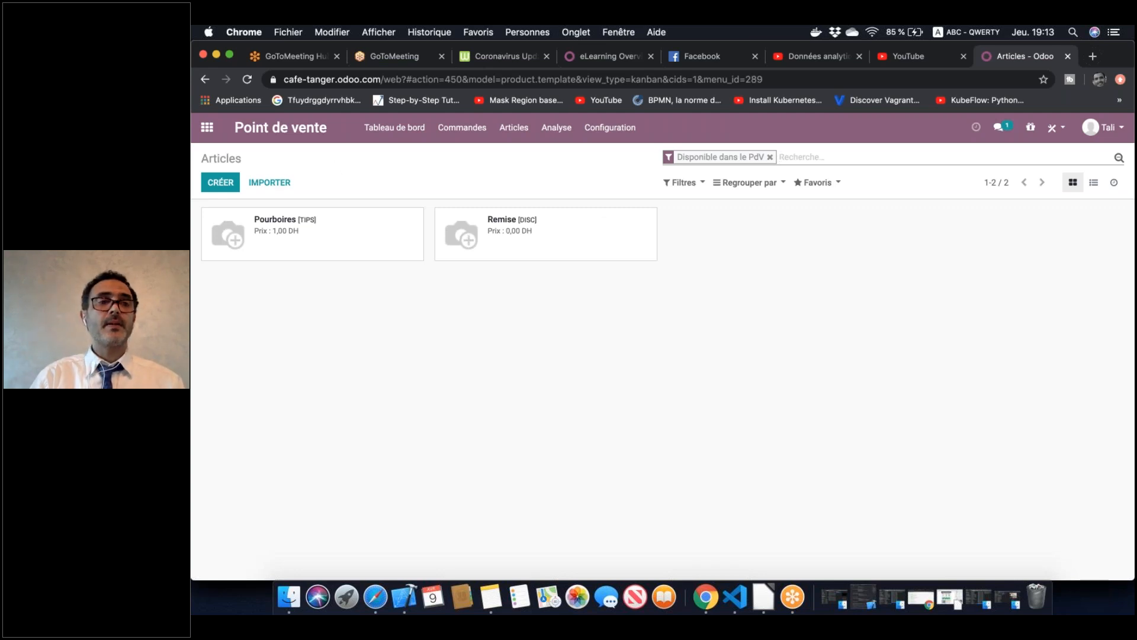
Create a new article named "Croissante" with the article type Article stockable
{"action": "left_click", "coordinate": [228, 184]}
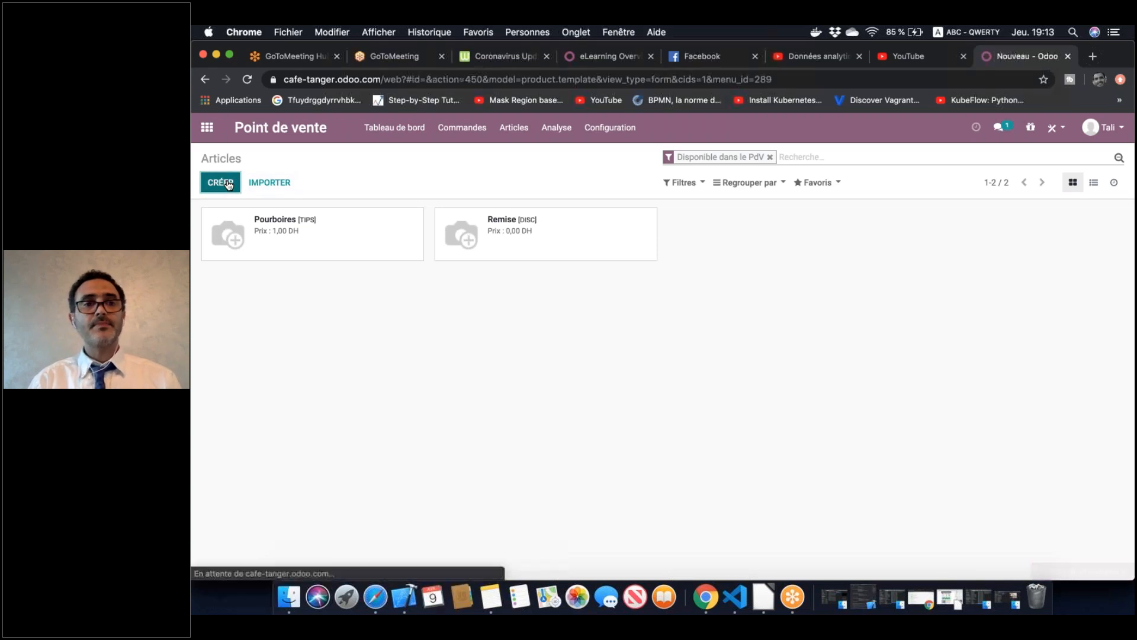
{"action": "left_click", "coordinate": [462, 285]}
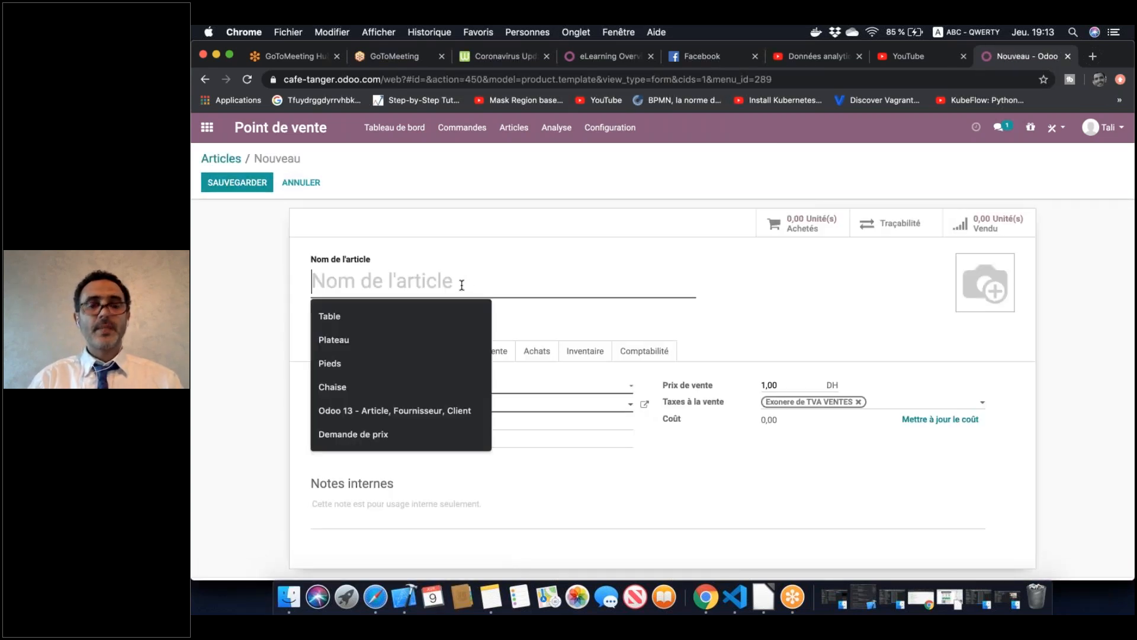
{"action": "type", "text": "Croissante"}
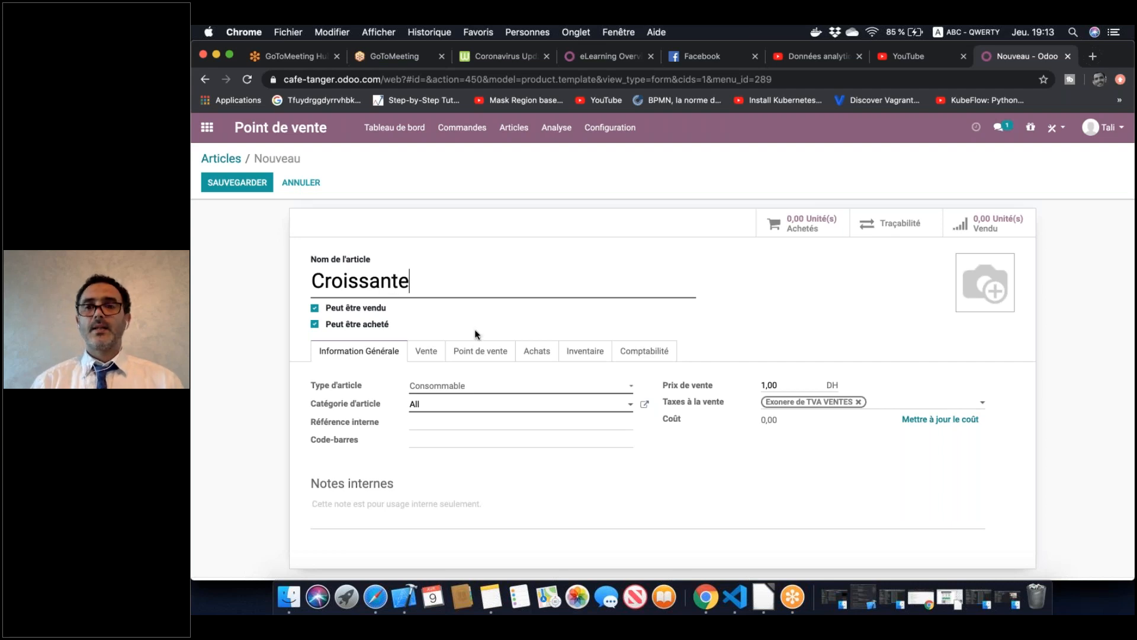
{"action": "left_click", "coordinate": [471, 386]}
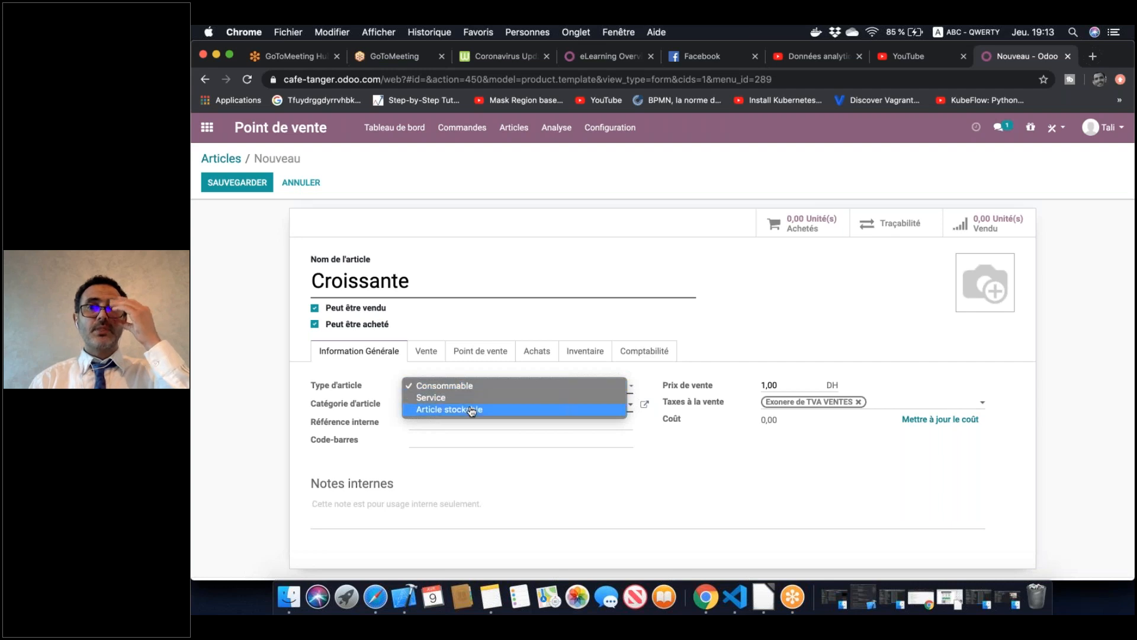
{"action": "left_click", "coordinate": [472, 410]}
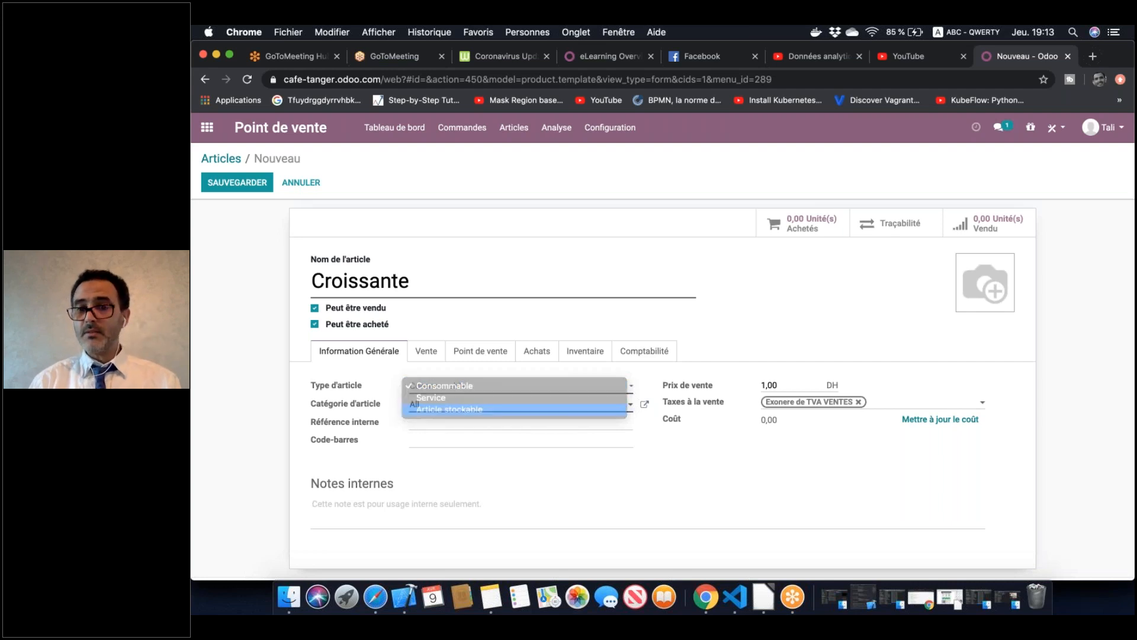
{"action": "left_click", "coordinate": [947, 161]}
Set the Croissante sale price to 5 DH and replace its sales tax with TVA 20% VENTES
{"action": "left_click", "coordinate": [785, 403]}
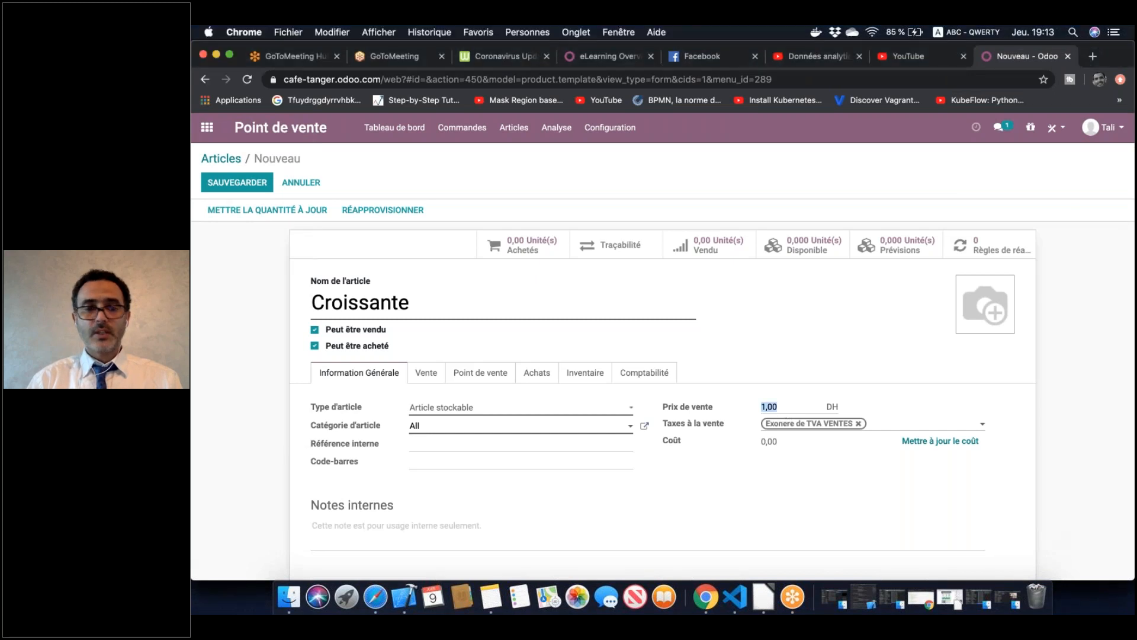
{"action": "type", "text": "5"}
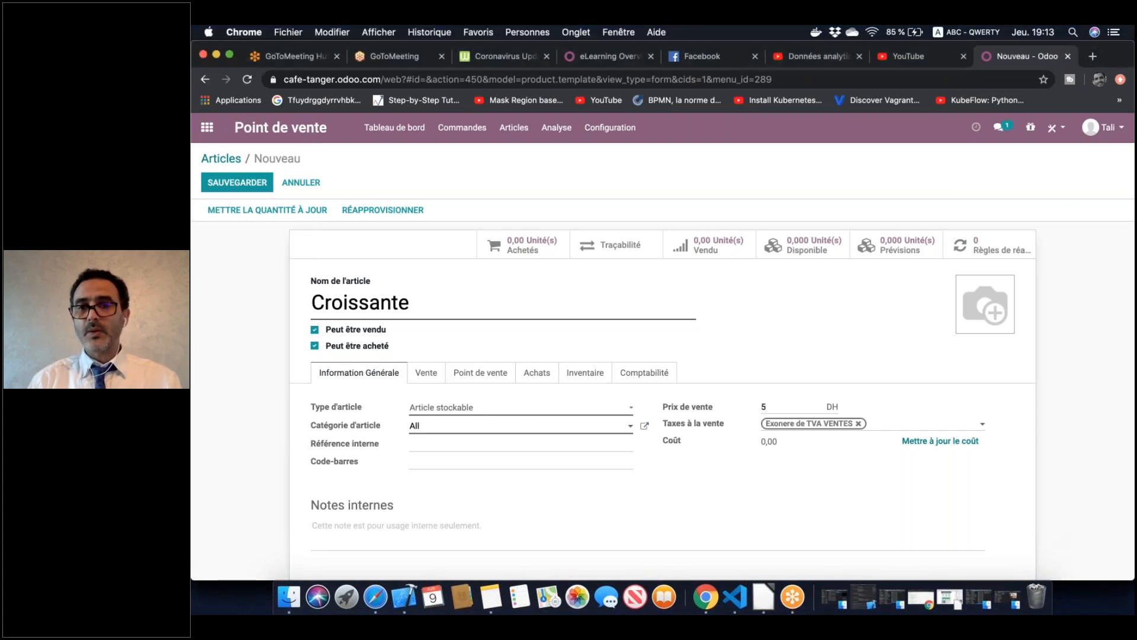
{"action": "left_click", "coordinate": [857, 424]}
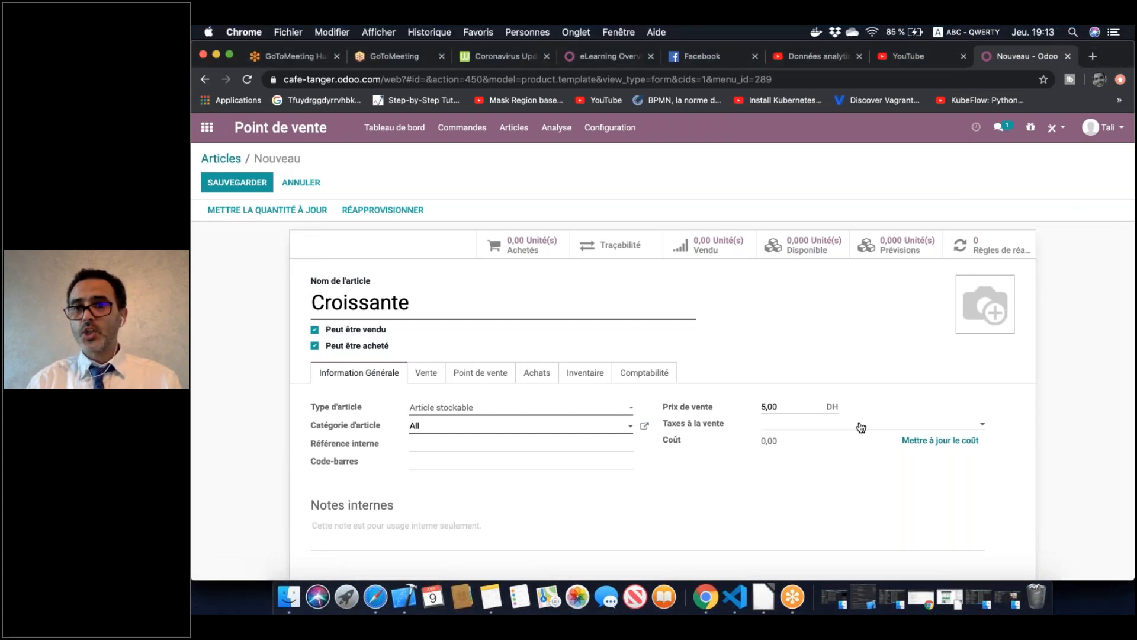
{"action": "left_click", "coordinate": [858, 425]}
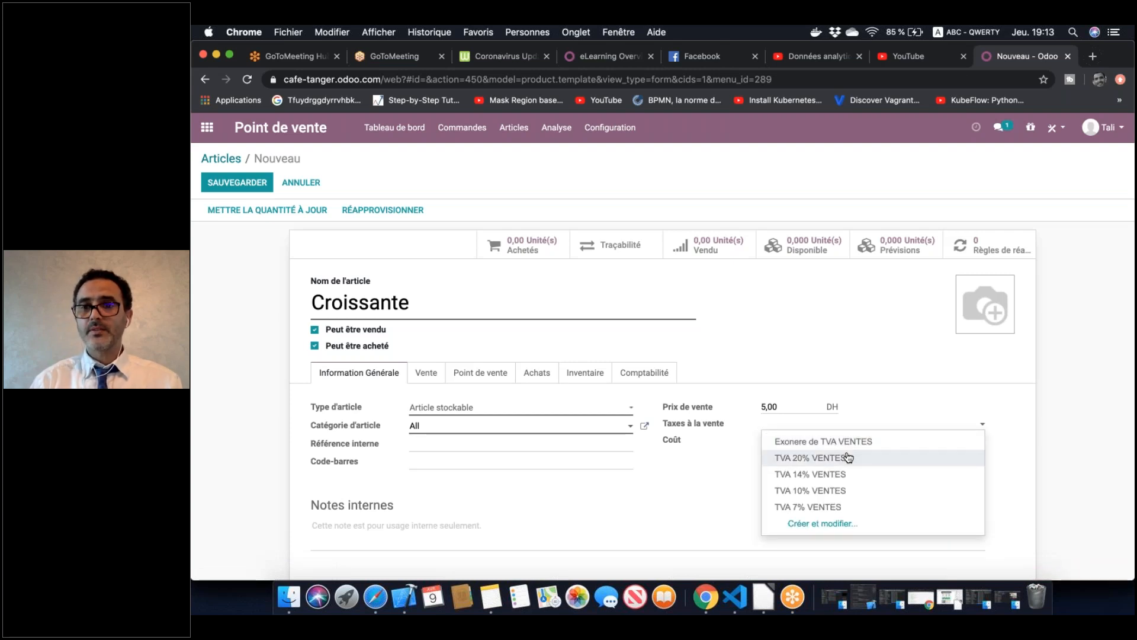
{"action": "left_click", "coordinate": [849, 457]}
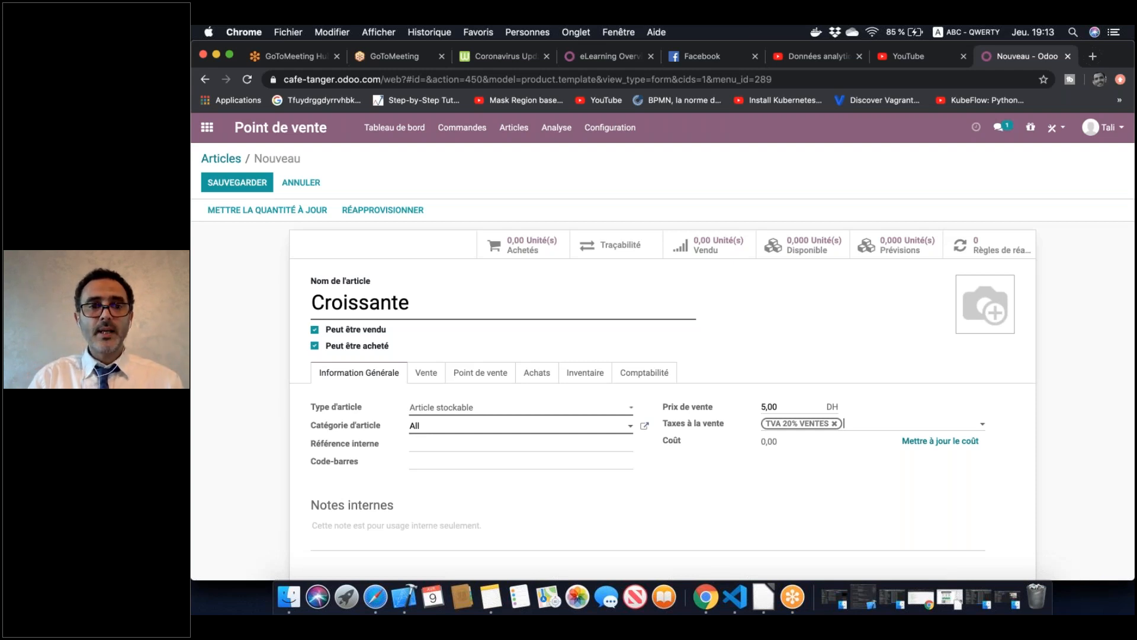
Review the point-of-sale and accounting settings of the new Croissante article
{"action": "left_click", "coordinate": [481, 375]}
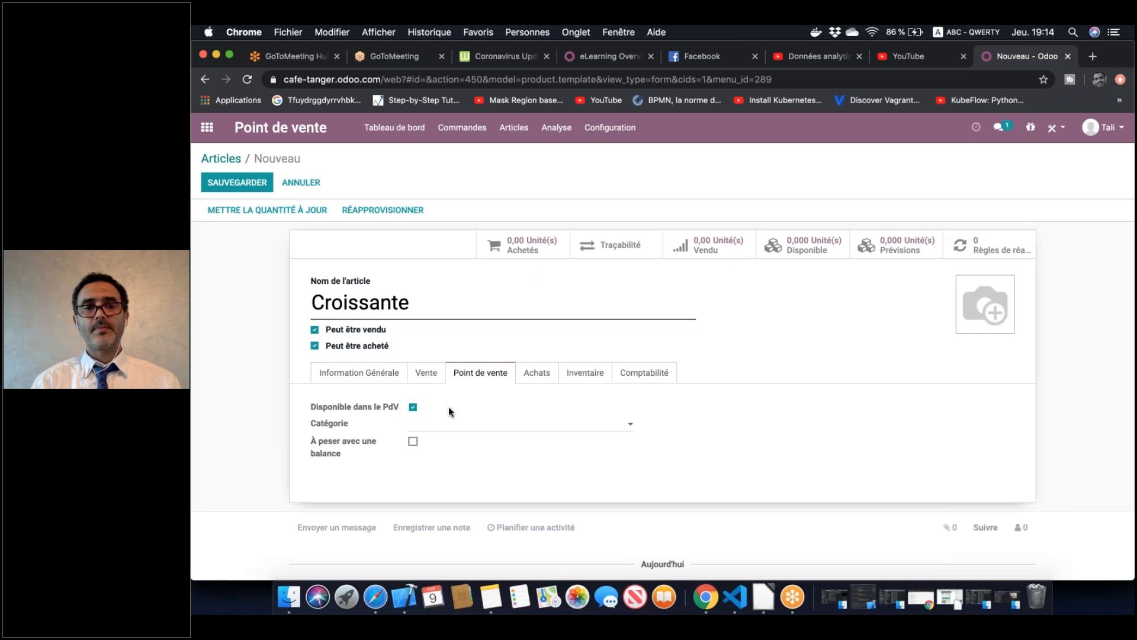
{"action": "left_click", "coordinate": [642, 379]}
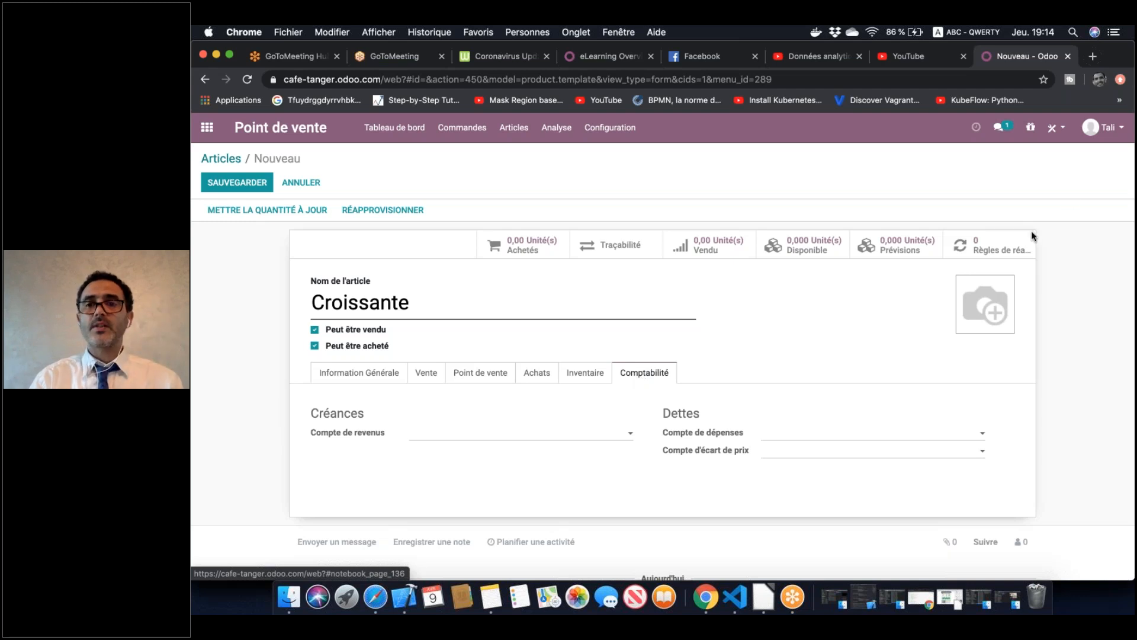
{"action": "left_click", "coordinate": [1050, 167]}
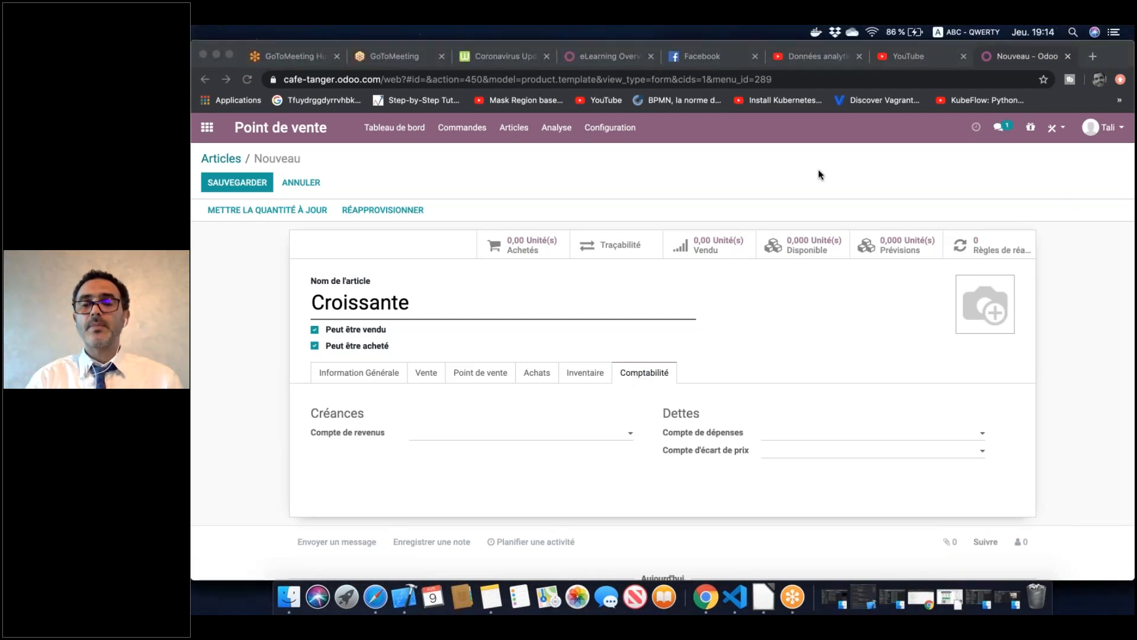
Upload croissant.jpeg from the "Point de vente cafe" folder as the image of the Croissante article
{"action": "left_click", "coordinate": [1074, 273]}
{"action": "mouse_move", "coordinate": [968, 290]}
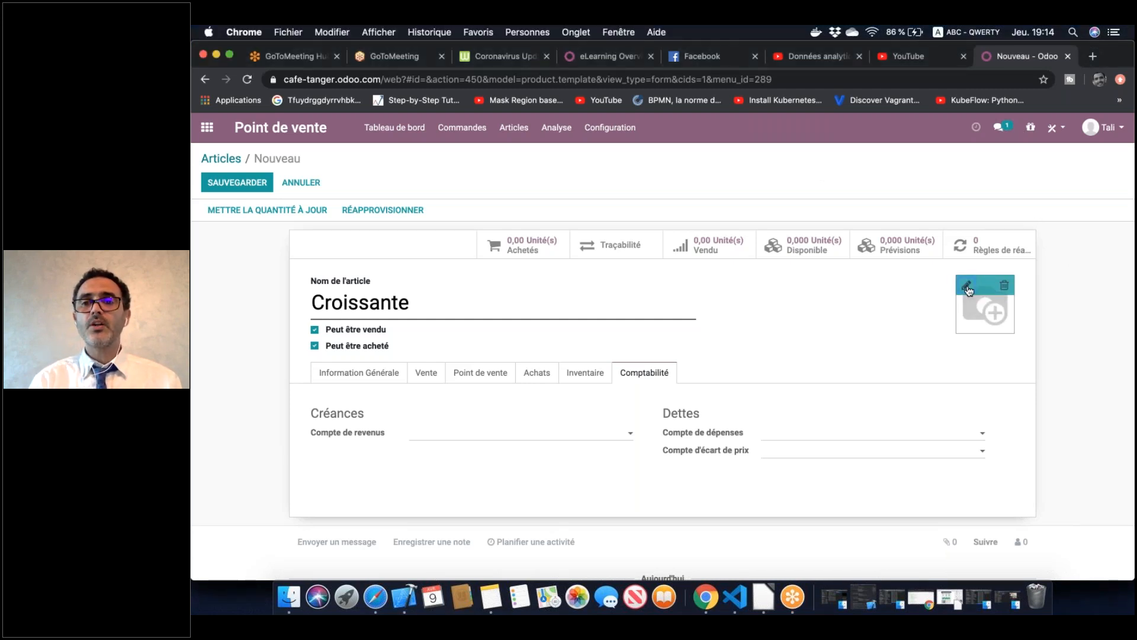
{"action": "left_click", "coordinate": [967, 289]}
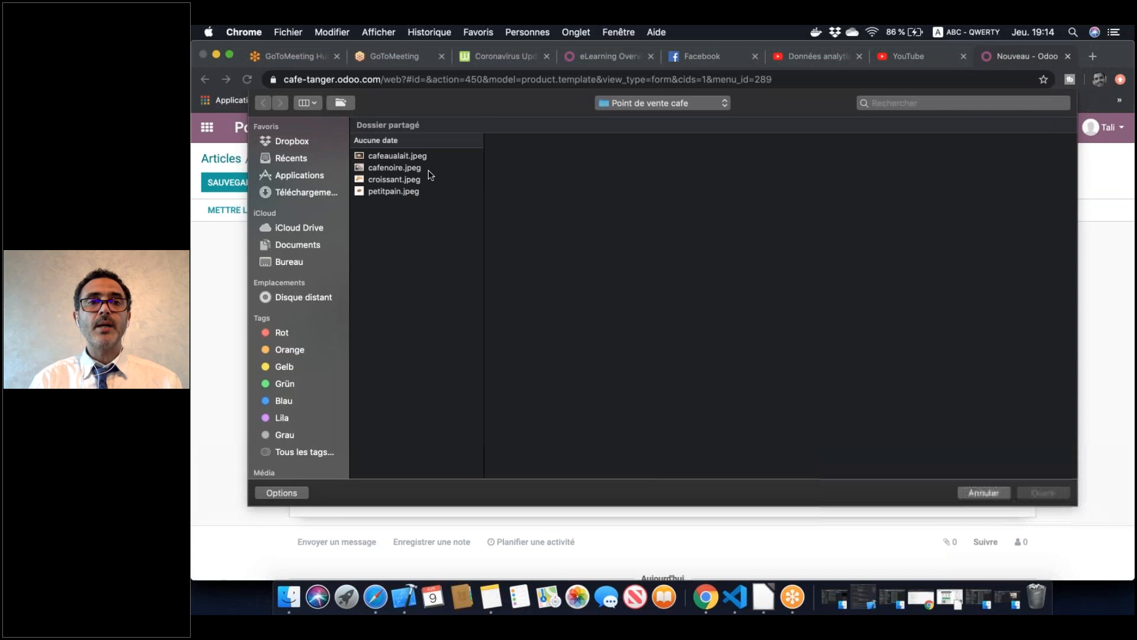
{"action": "left_click", "coordinate": [405, 182]}
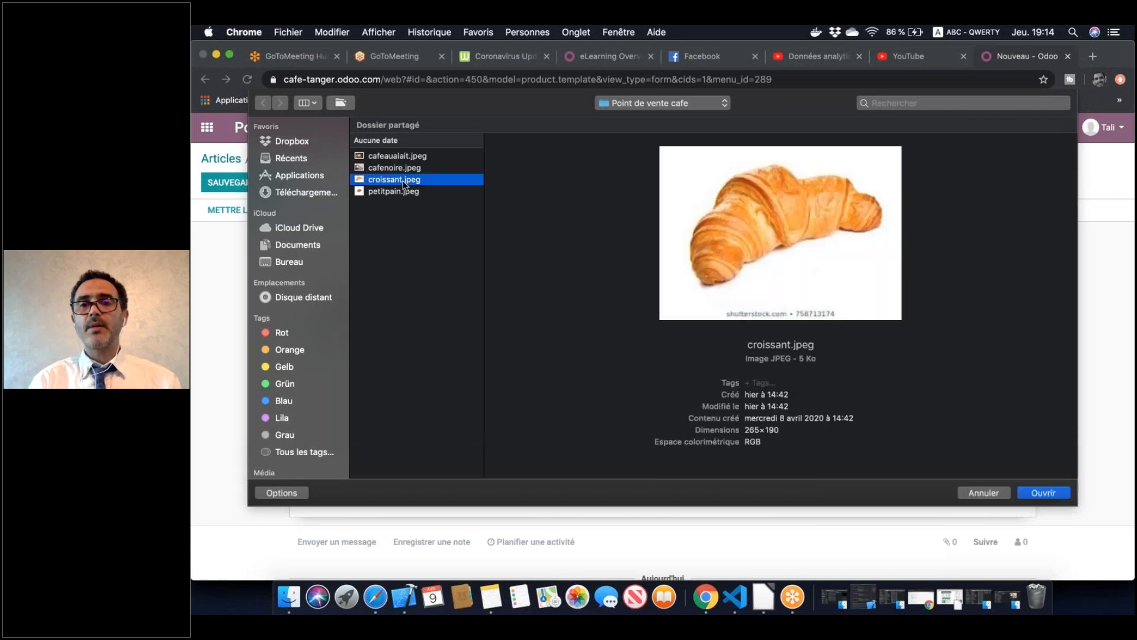
{"action": "left_click", "coordinate": [1007, 145]}
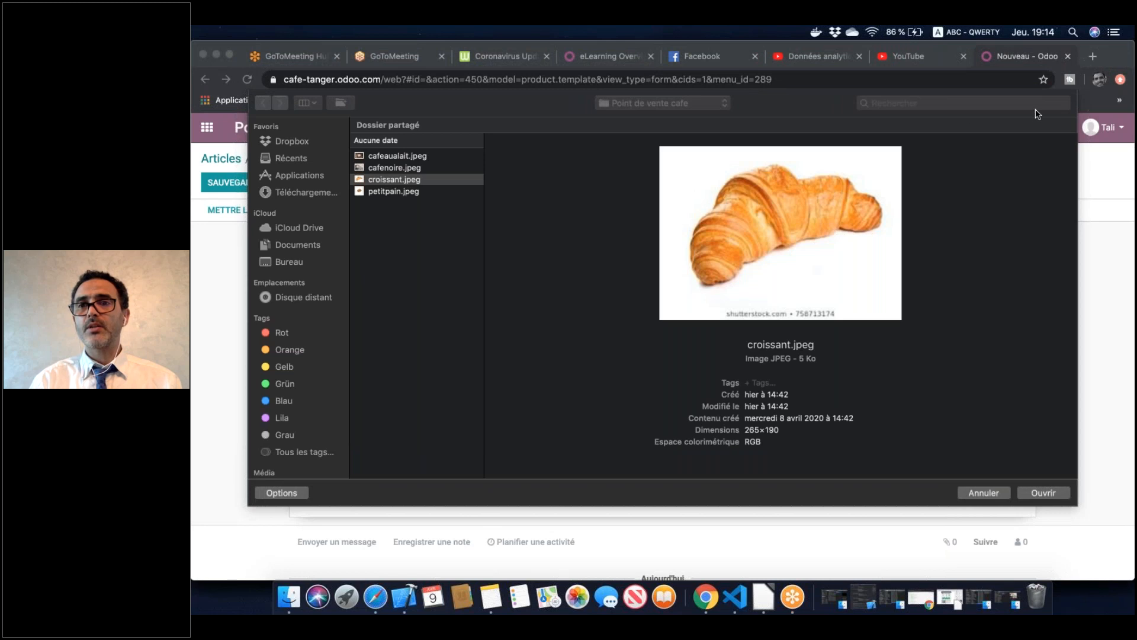
{"action": "left_click", "coordinate": [1038, 493]}
{"action": "left_click", "coordinate": [1039, 490]}
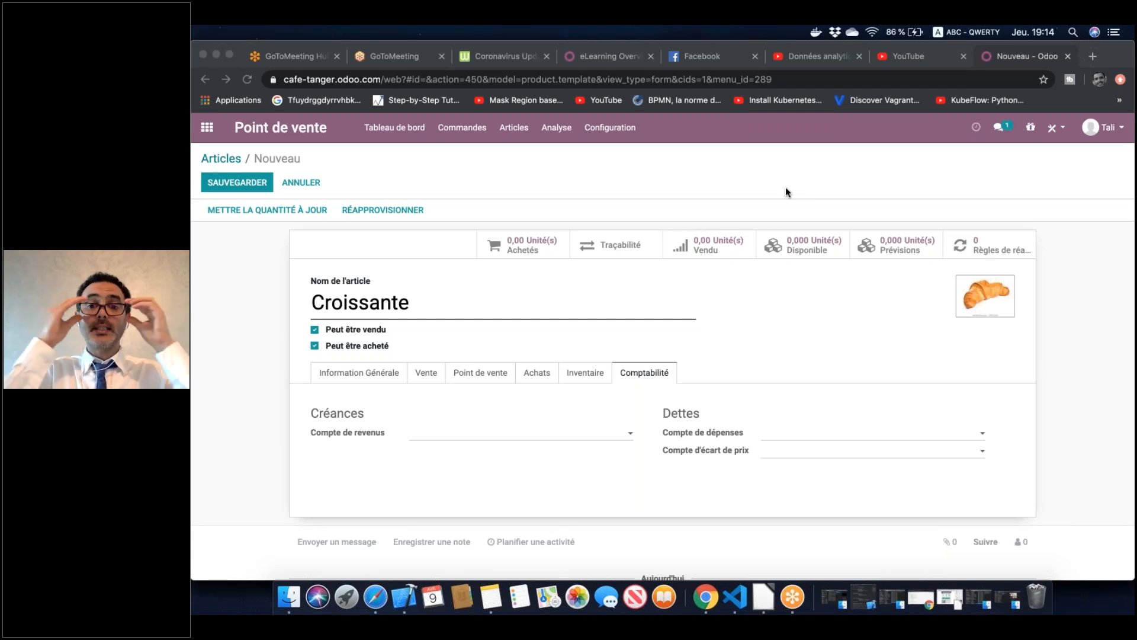
Save the Croissante article and check its general and point-of-sale settings
{"action": "left_click", "coordinate": [474, 375]}
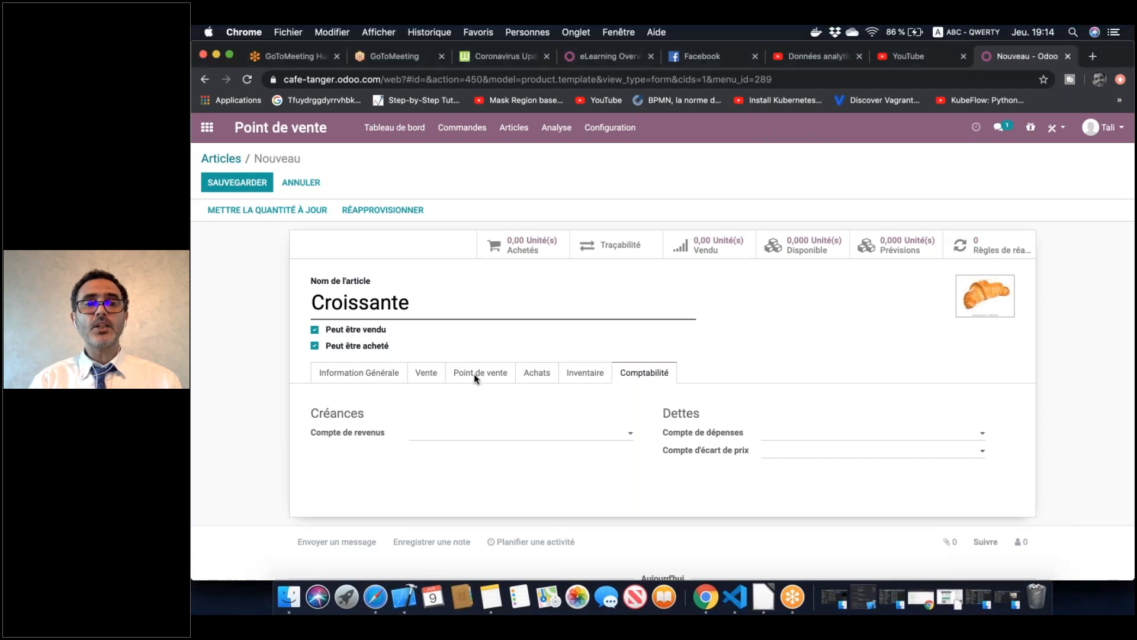
{"action": "left_click", "coordinate": [248, 185]}
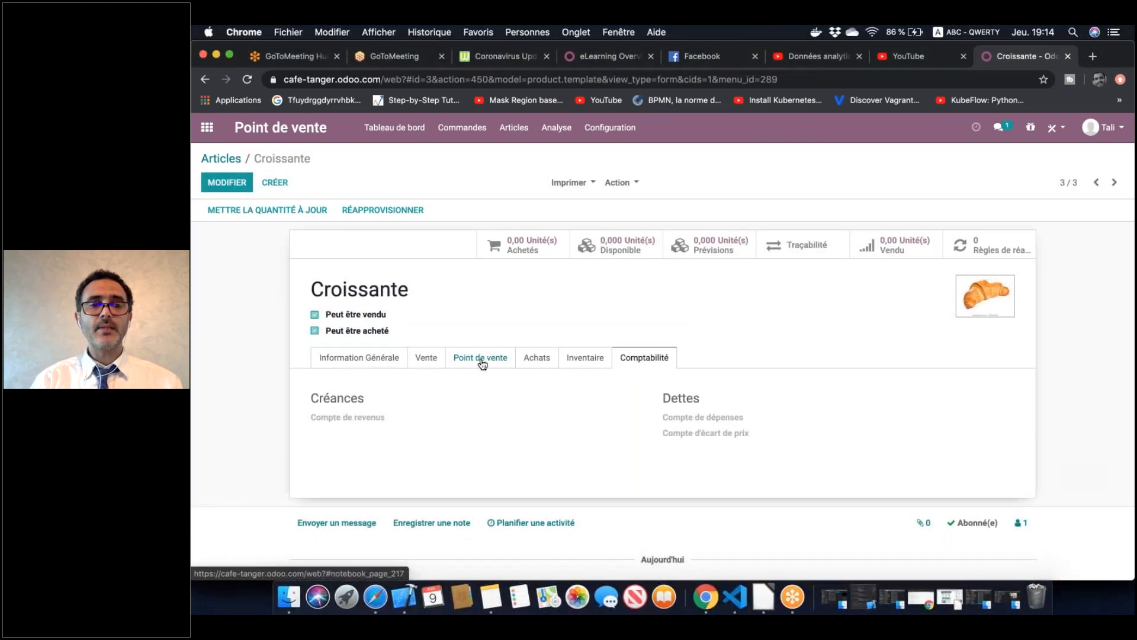
{"action": "left_click", "coordinate": [482, 363]}
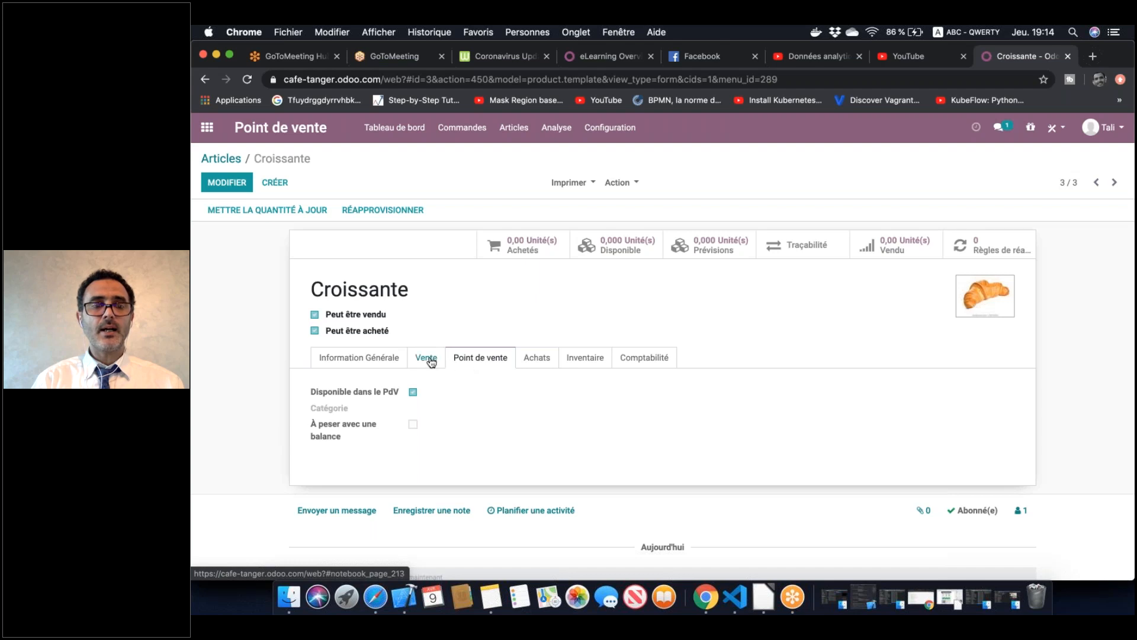
{"action": "left_click", "coordinate": [383, 362]}
{"action": "left_click", "coordinate": [474, 359]}
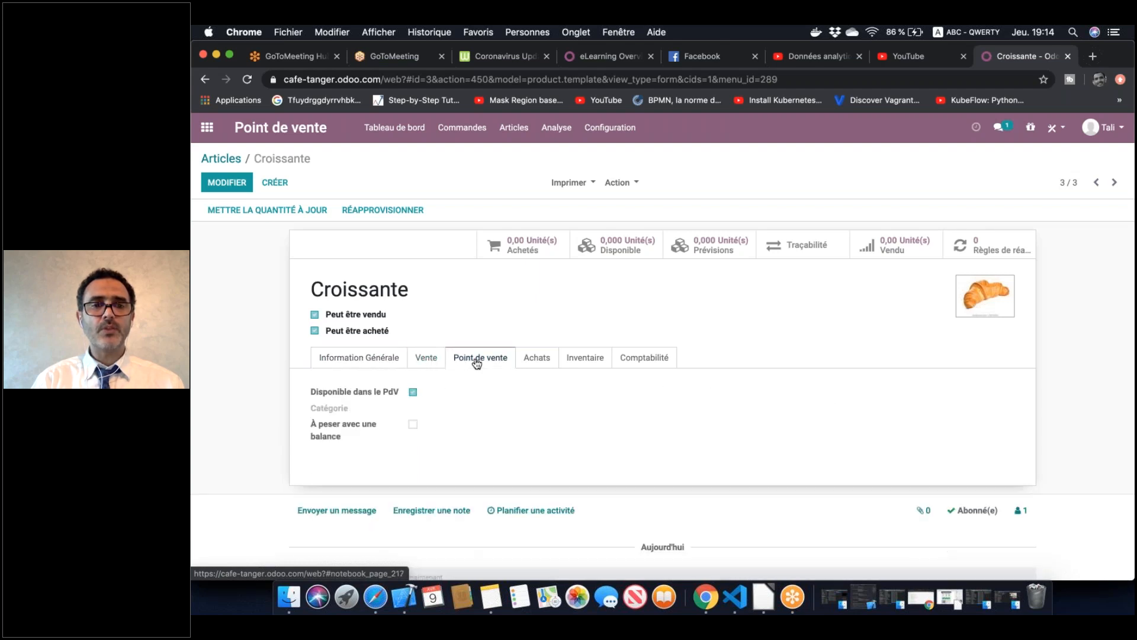
Create the point-of-sale category "viennoiserie" on the Croissante article and save the article
{"action": "left_click", "coordinate": [231, 185]}
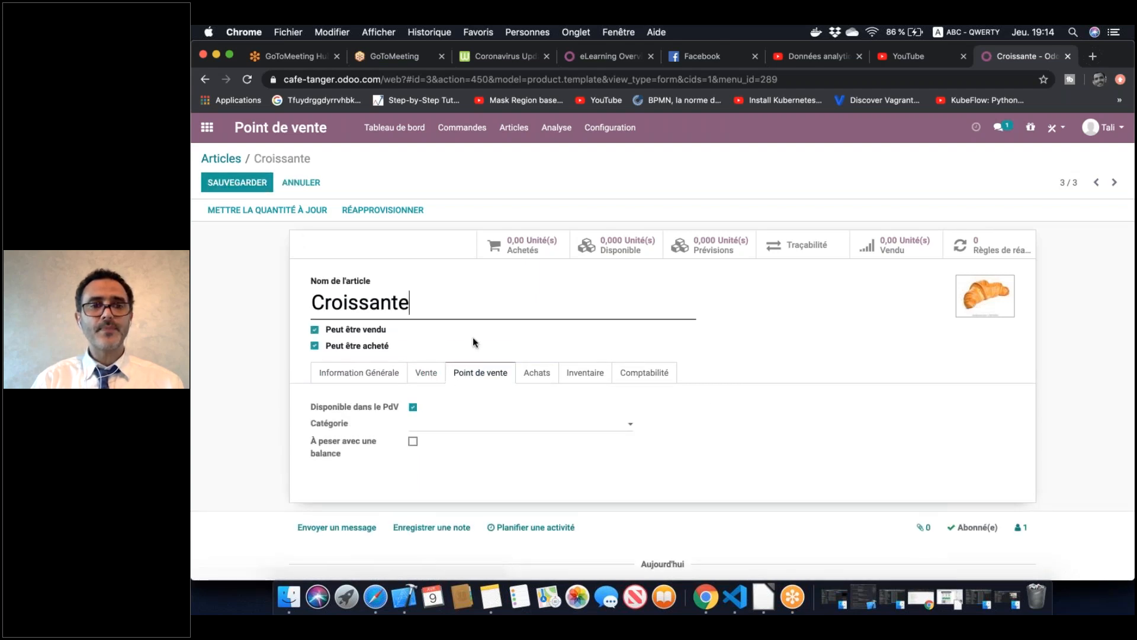
{"action": "left_click", "coordinate": [534, 424]}
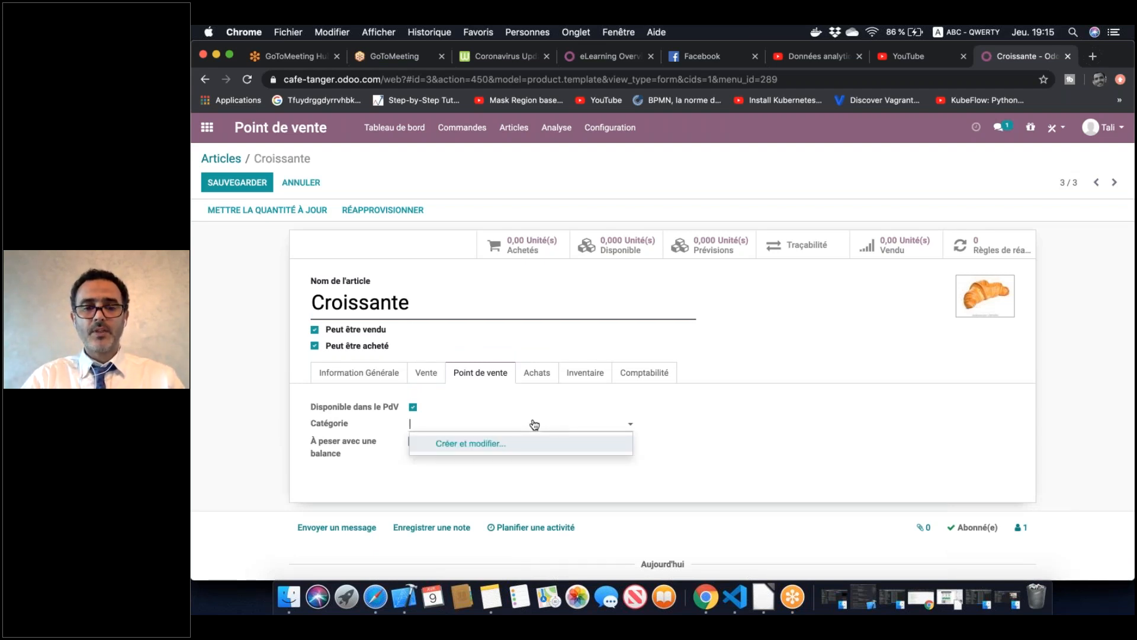
{"action": "type", "text": "viennoiserie"}
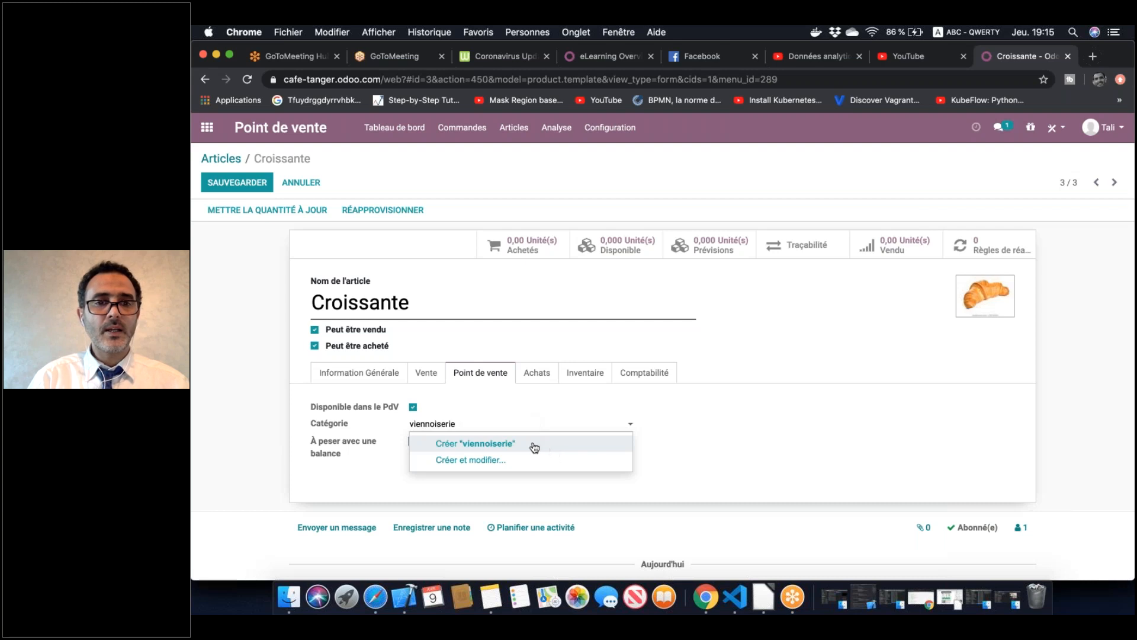
{"action": "left_click", "coordinate": [533, 445]}
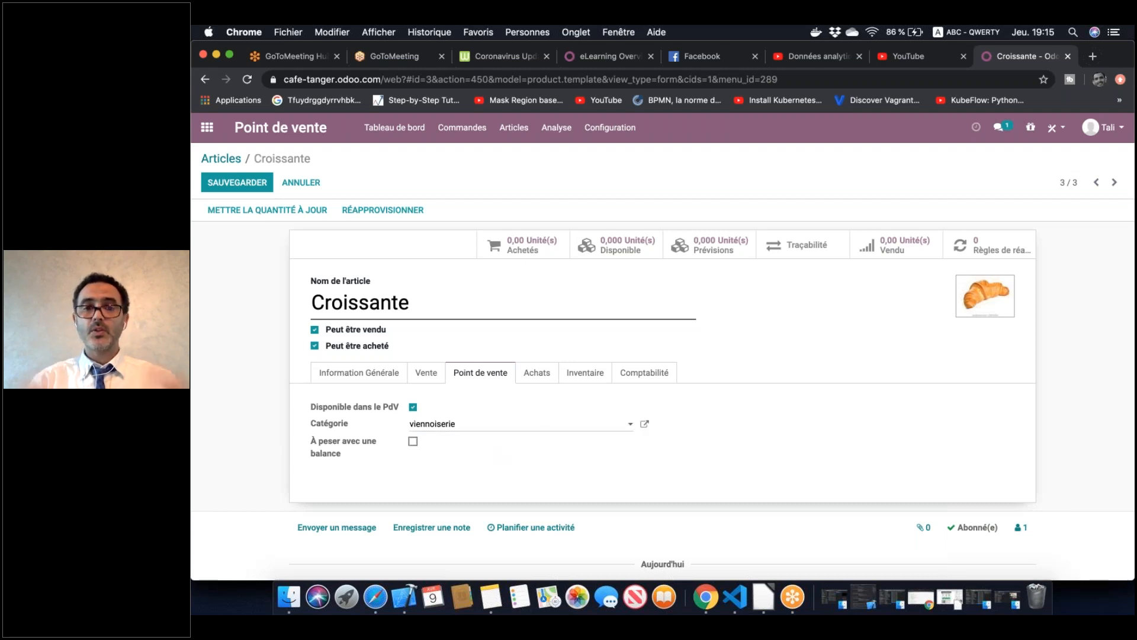
{"action": "left_click", "coordinate": [243, 184]}
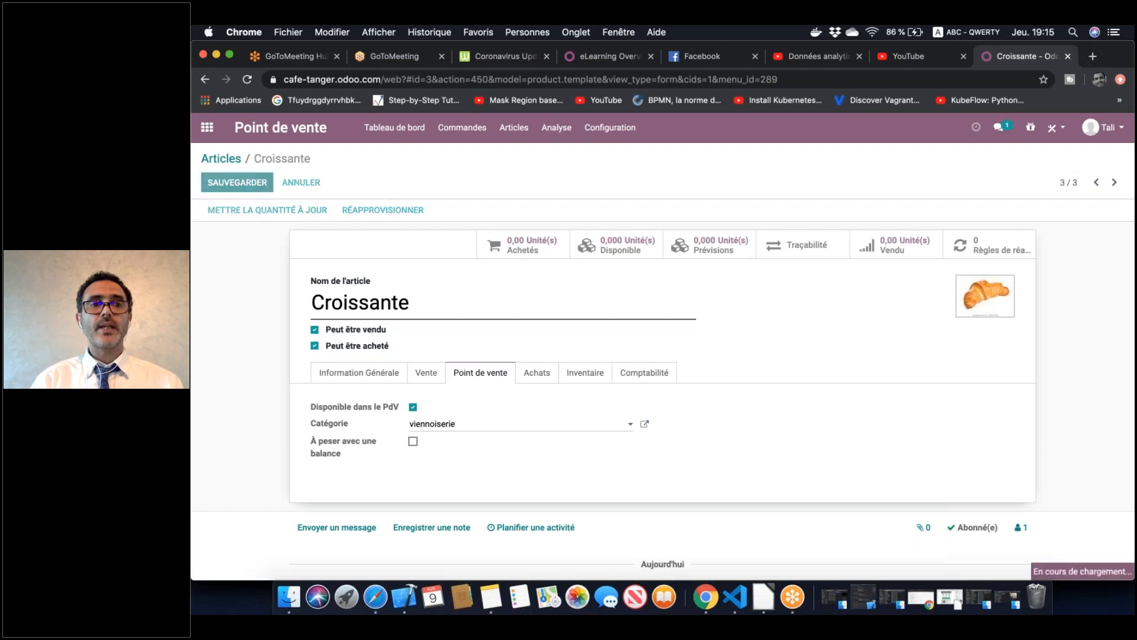
{"action": "left_click", "coordinate": [821, 162]}
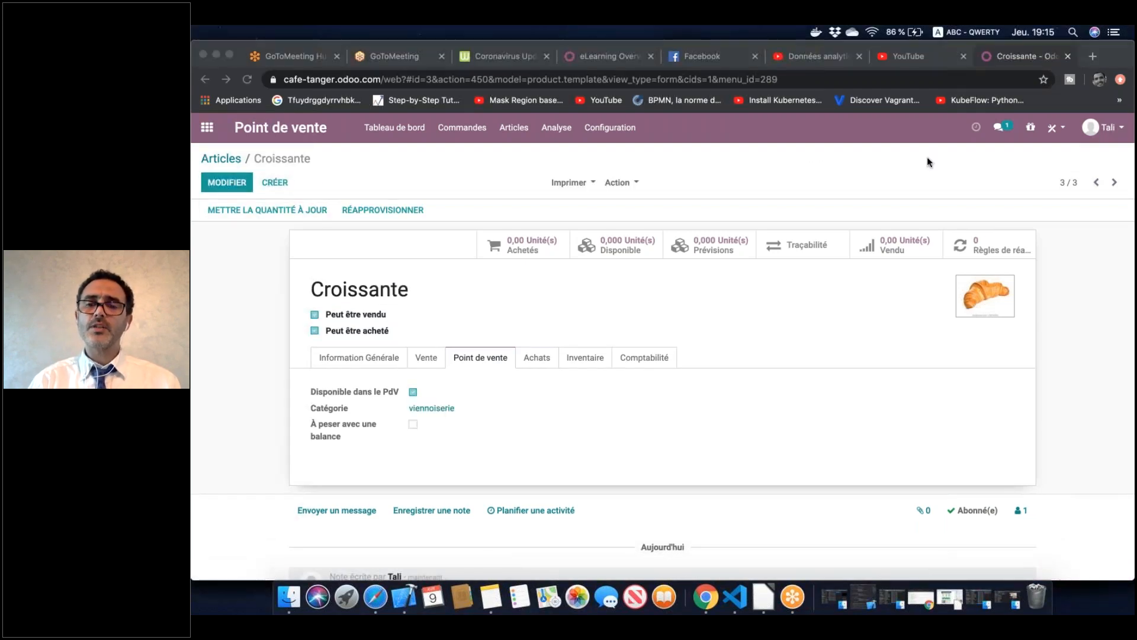
Duplicate the Croissante article and name the copy "Petit pain"
{"action": "left_click", "coordinate": [624, 186]}
{"action": "left_click", "coordinate": [622, 184]}
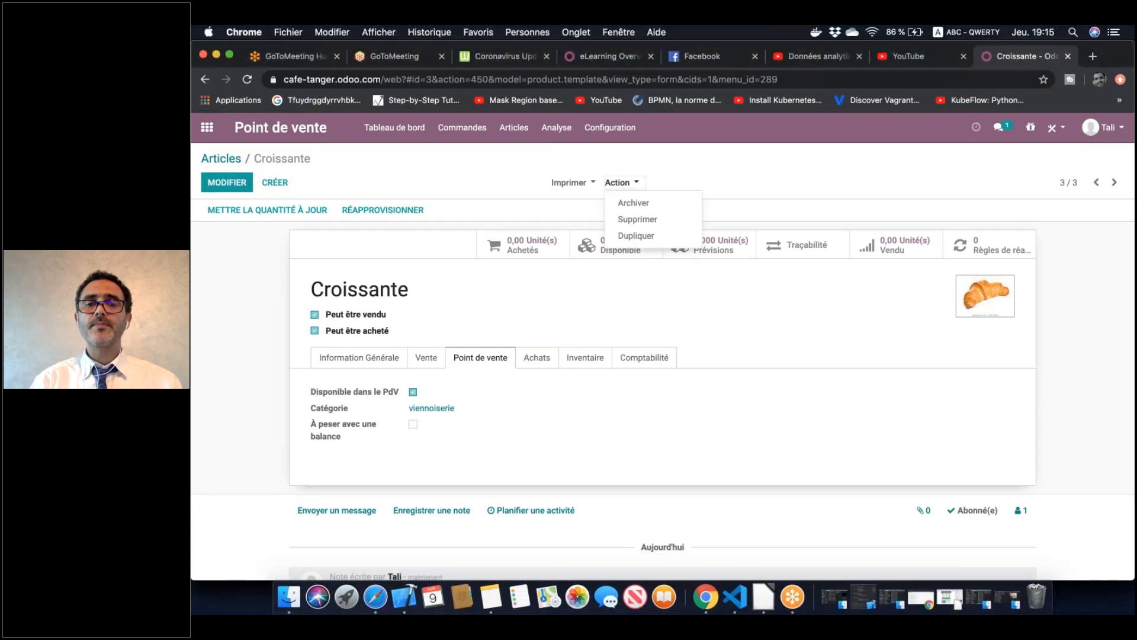
{"action": "left_click", "coordinate": [674, 239]}
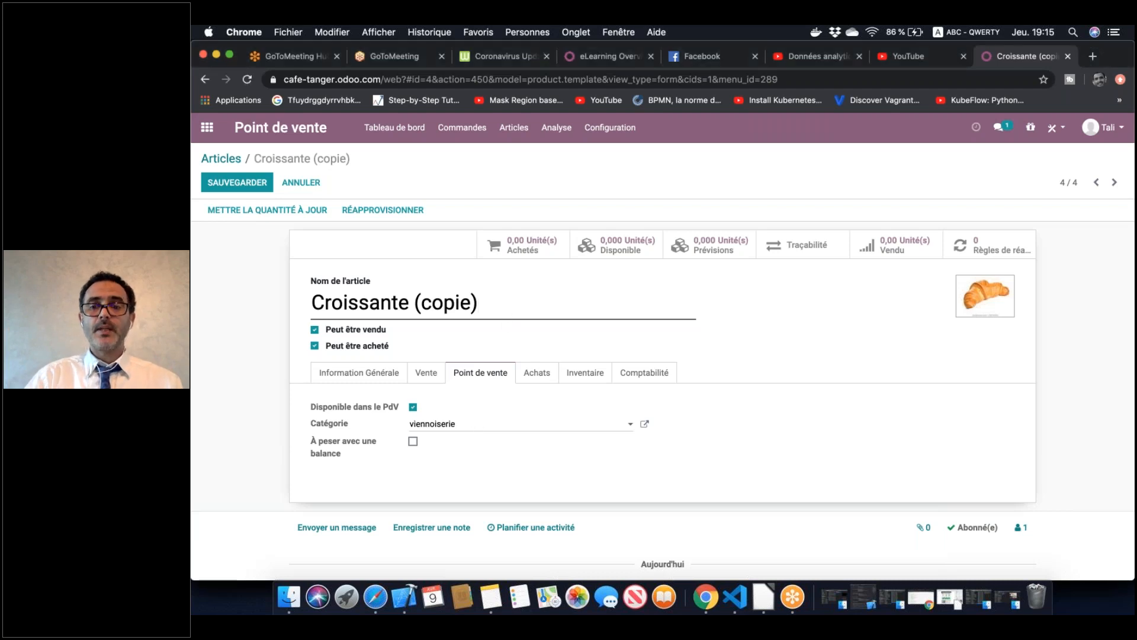
{"action": "key", "text": "BackSpace"}
{"action": "key", "text": "BackSpace"}
{"action": "key", "text": "BackSpace"}
{"action": "key", "text": "BackSpace"}
{"action": "key", "text": "BackSpace"}
{"action": "key", "text": "BackSpace"}
{"action": "key", "text": "BackSpace"}
{"action": "key", "text": "BackSpace"}
{"action": "key", "text": "BackSpace"}
{"action": "key", "text": "BackSpace"}
{"action": "key", "text": "BackSpace"}
{"action": "key", "text": "BackSpace"}
{"action": "key", "text": "BackSpace"}
{"action": "key", "text": "BackSpace"}
{"action": "key", "text": "BackSpace"}
{"action": "key", "text": "BackSpace"}
{"action": "key", "text": "BackSpace"}
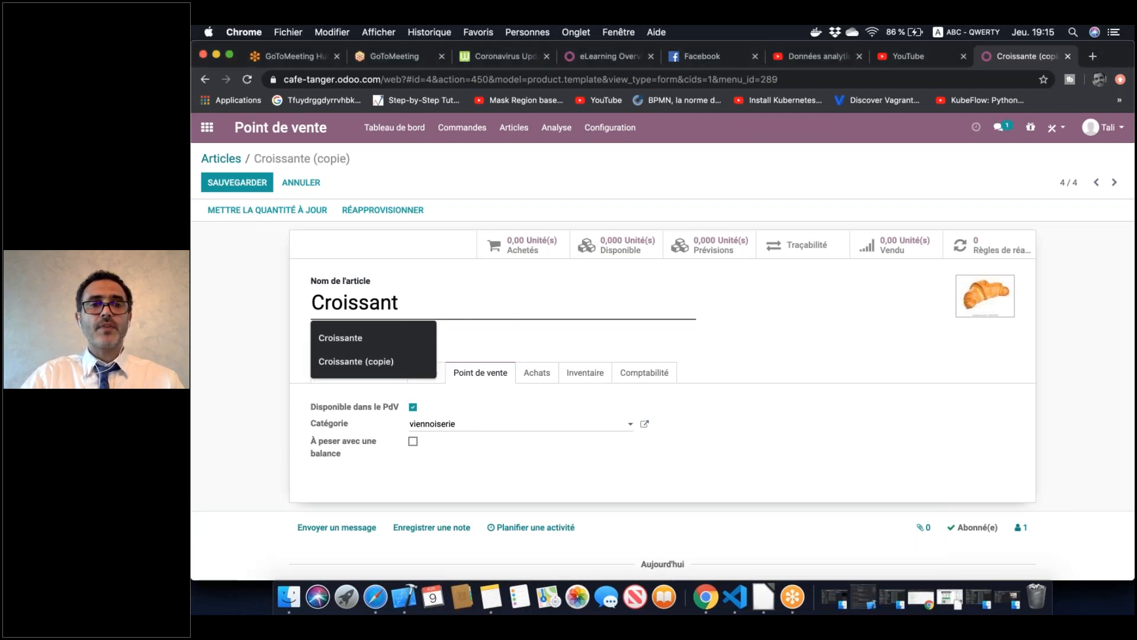
{"action": "key", "text": "BackSpace"}
{"action": "type", "text": "Petit pain"}
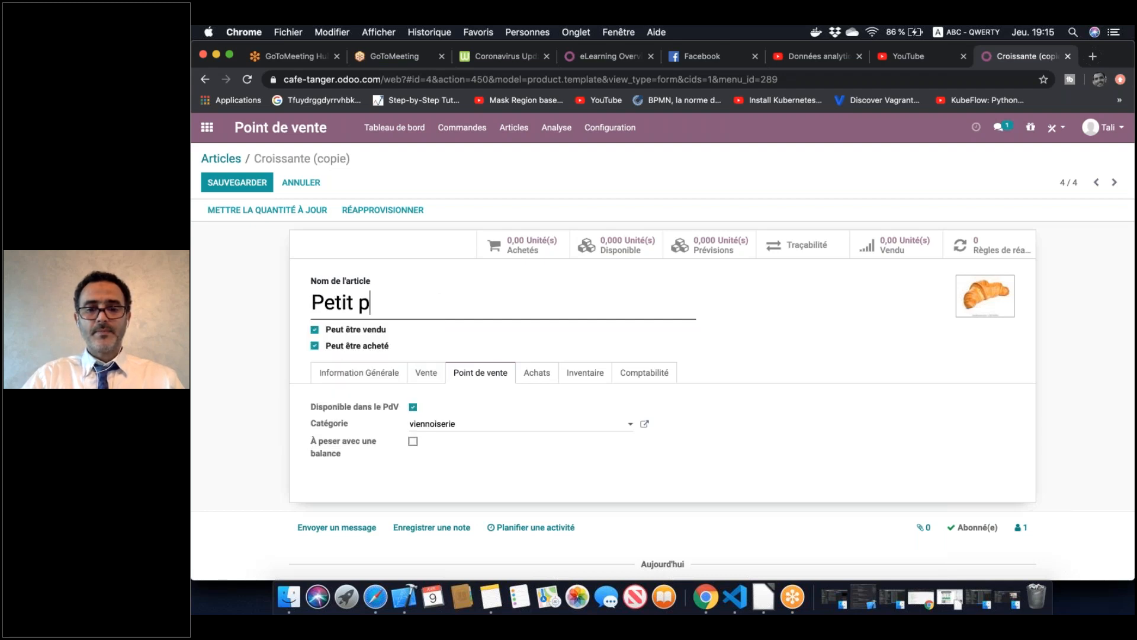
Check the copied Petit pain settings, replace its image with petitpain.jpeg from the "Point de vente cafe" folder, and save the article
{"action": "left_click", "coordinate": [375, 372]}
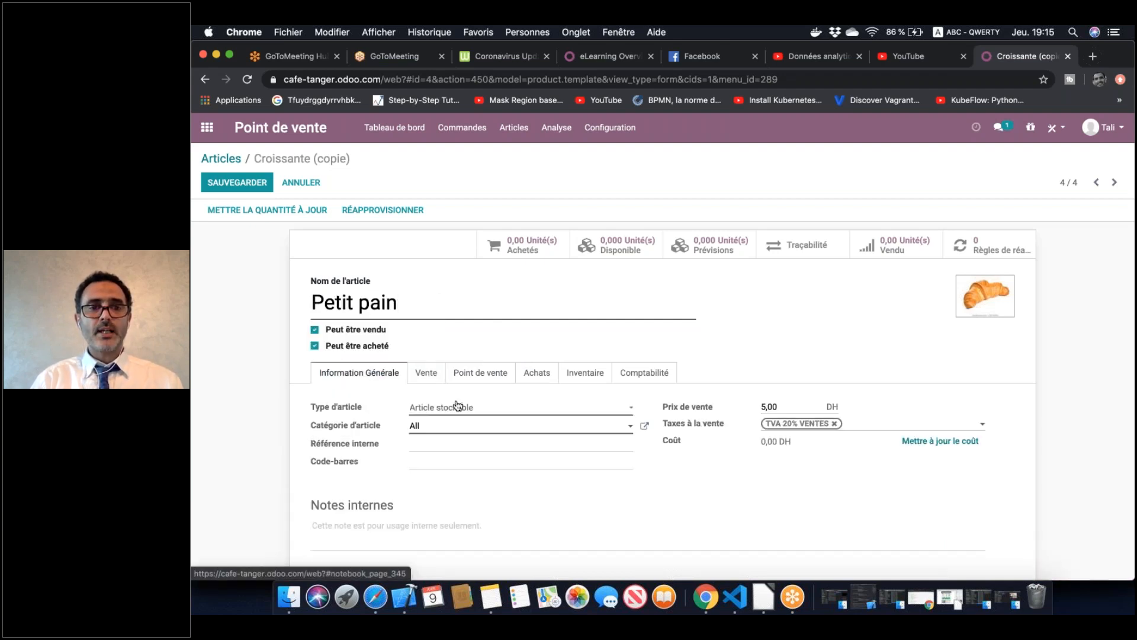
{"action": "left_click", "coordinate": [490, 382]}
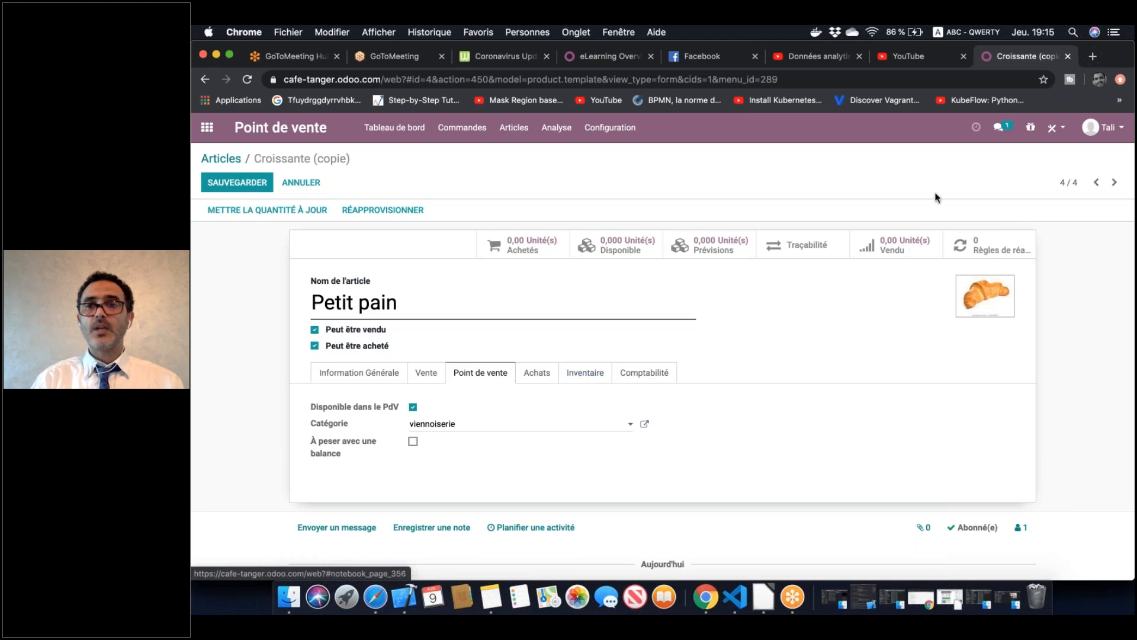
{"action": "left_click", "coordinate": [731, 144]}
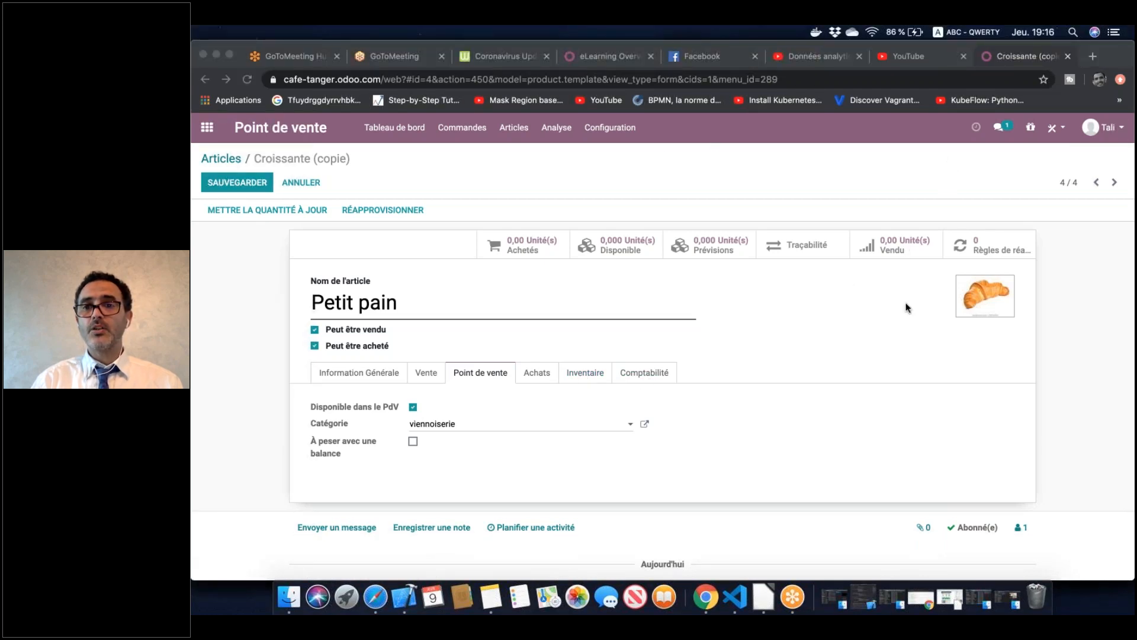
{"action": "left_click", "coordinate": [964, 289]}
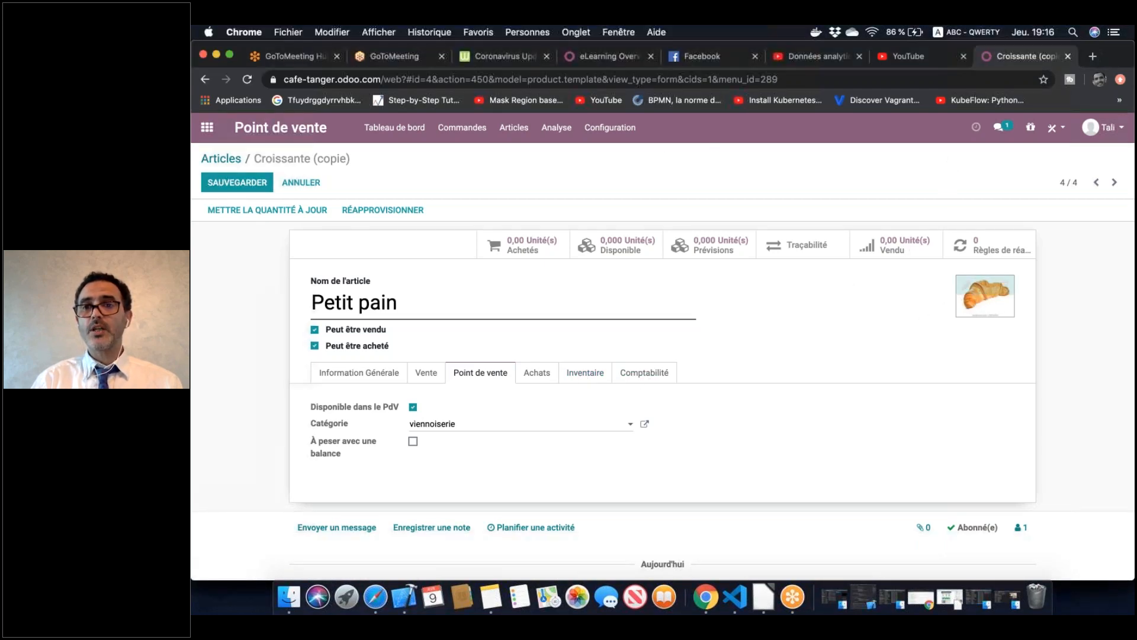
{"action": "left_click", "coordinate": [965, 287]}
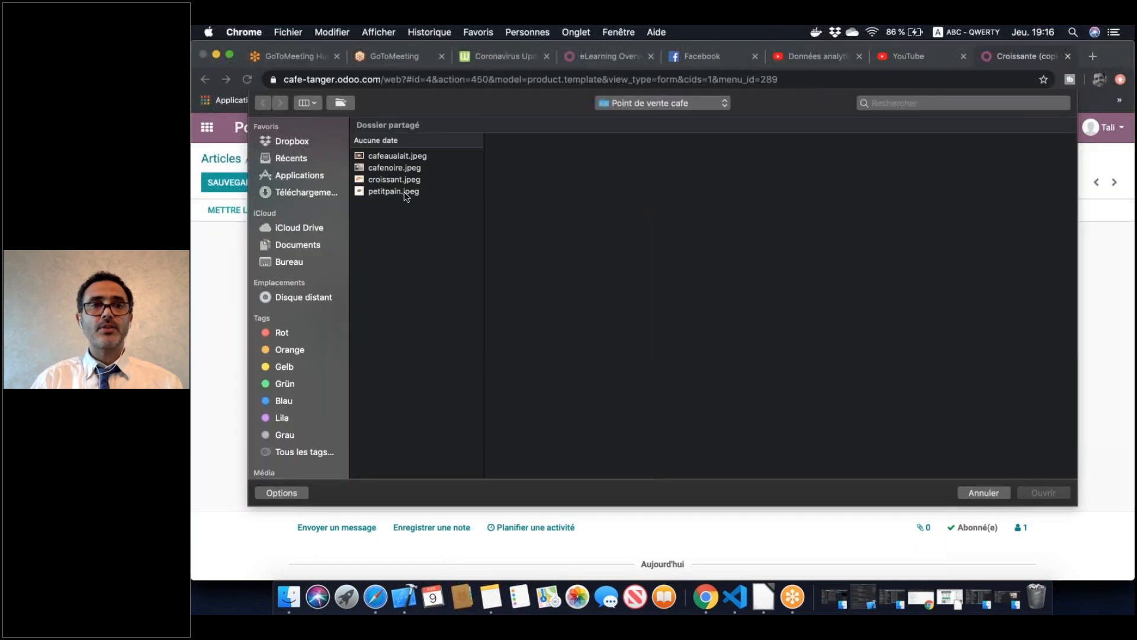
{"action": "left_click", "coordinate": [394, 192]}
{"action": "key", "text": "Return"}
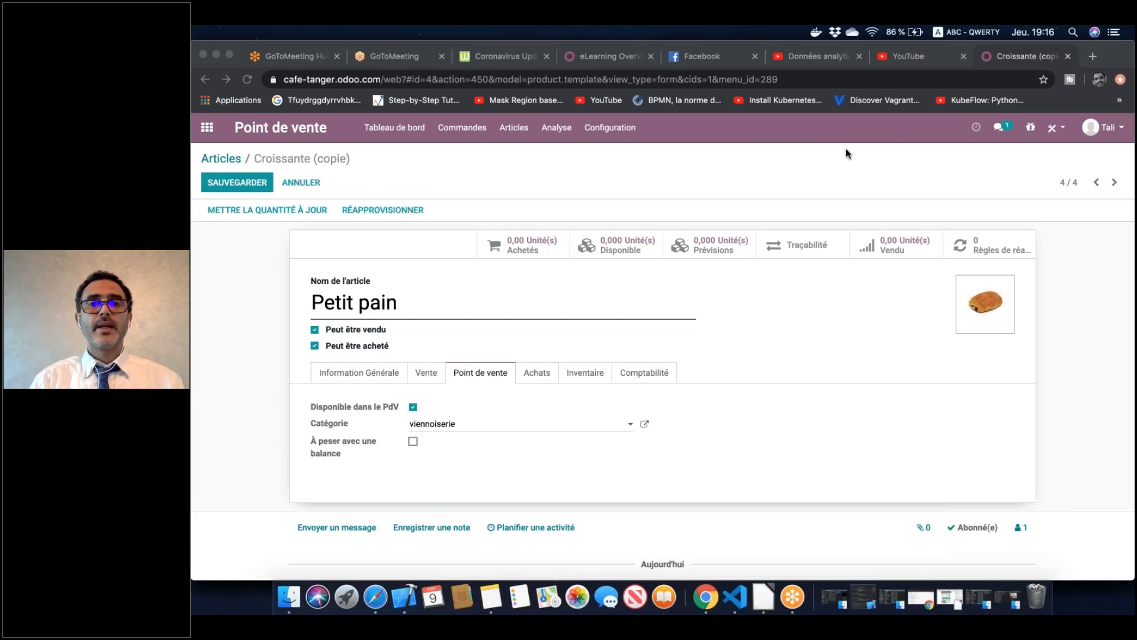
{"action": "left_click", "coordinate": [243, 175]}
{"action": "left_click", "coordinate": [244, 176]}
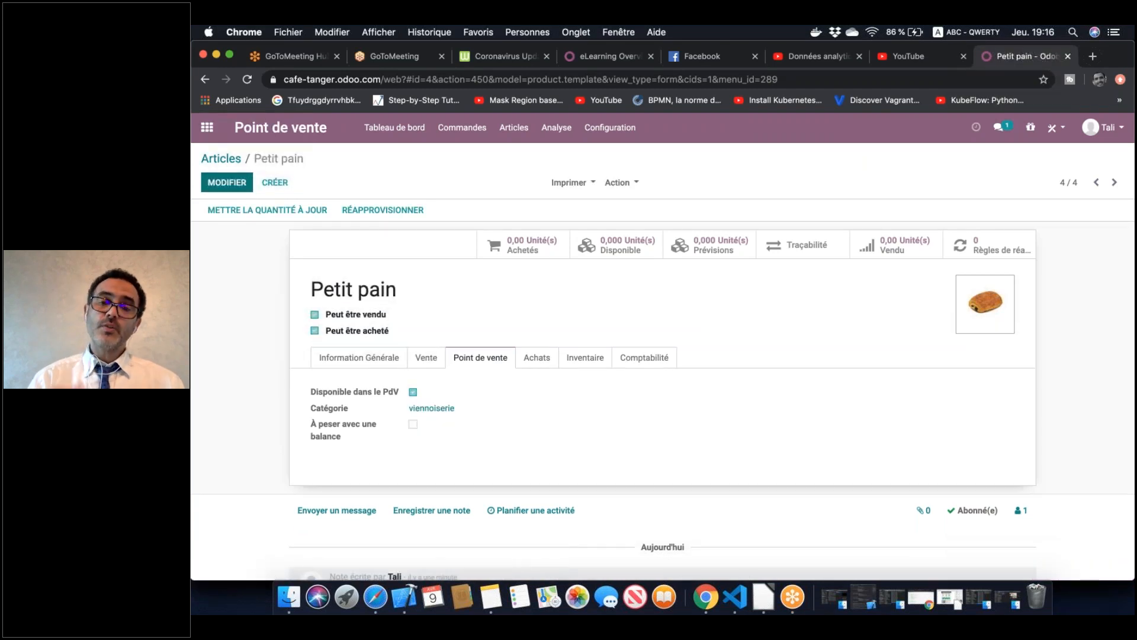
Create a new article named "Tasse - Cafe noire" and set its type to Article stockable
{"action": "left_click", "coordinate": [270, 185]}
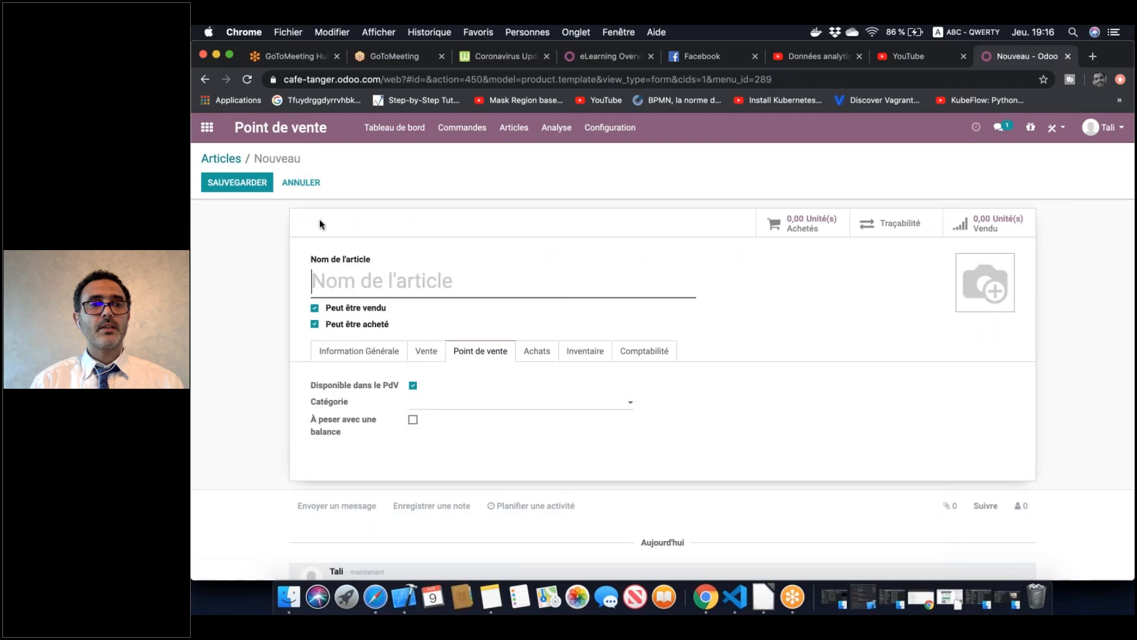
{"action": "type", "text": "Tasse - Cafe noire"}
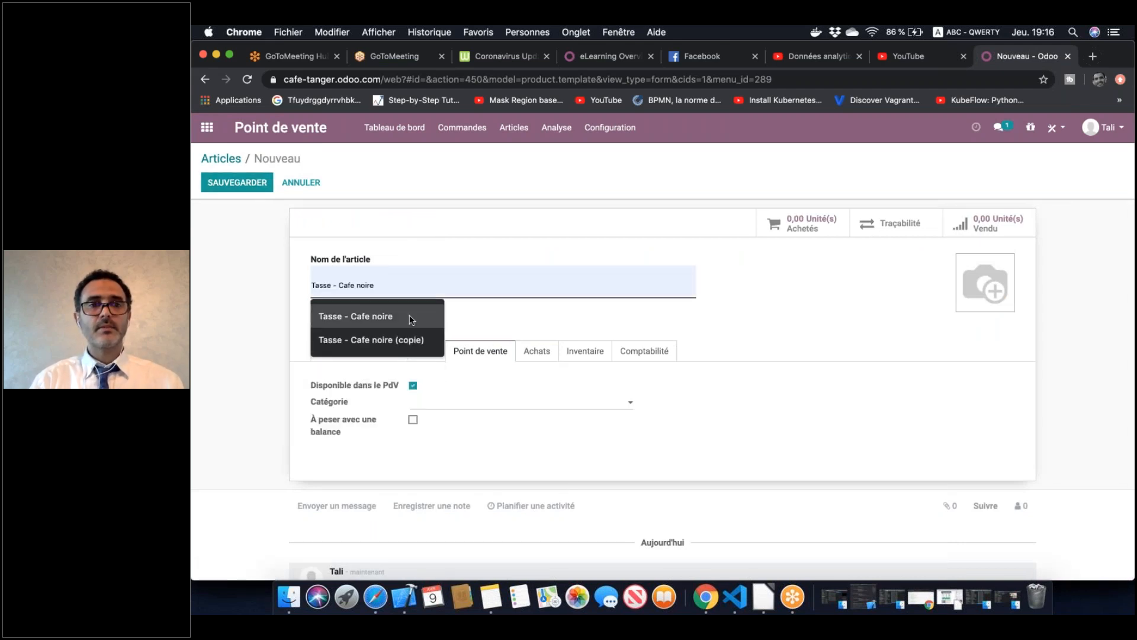
{"action": "left_click", "coordinate": [410, 315]}
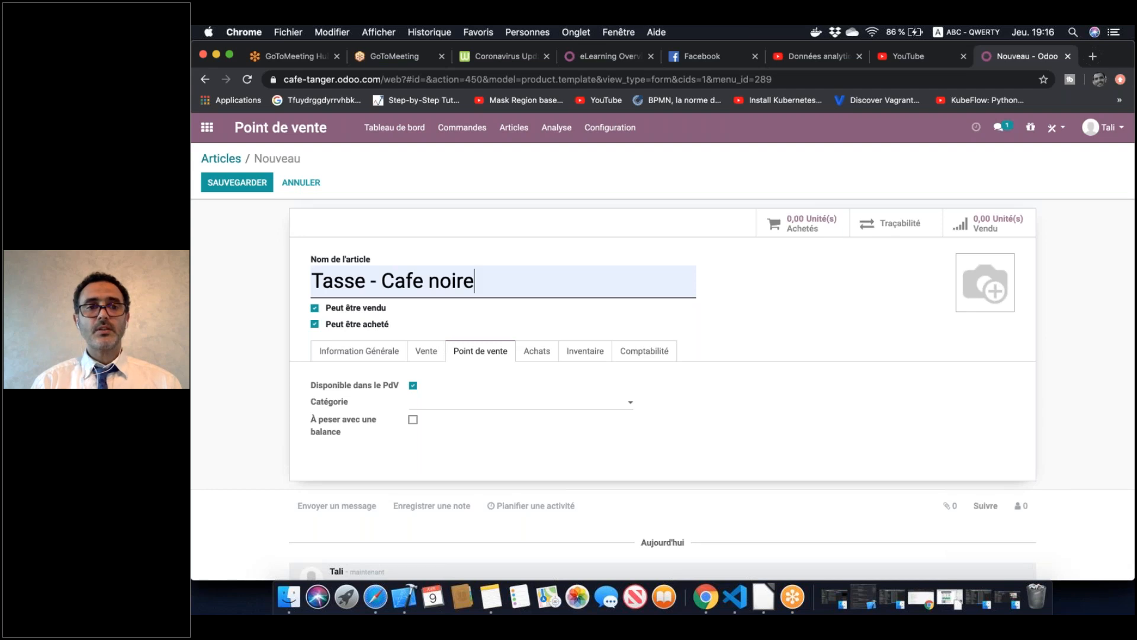
{"action": "right_click", "coordinate": [348, 352]}
{"action": "left_click", "coordinate": [352, 354]}
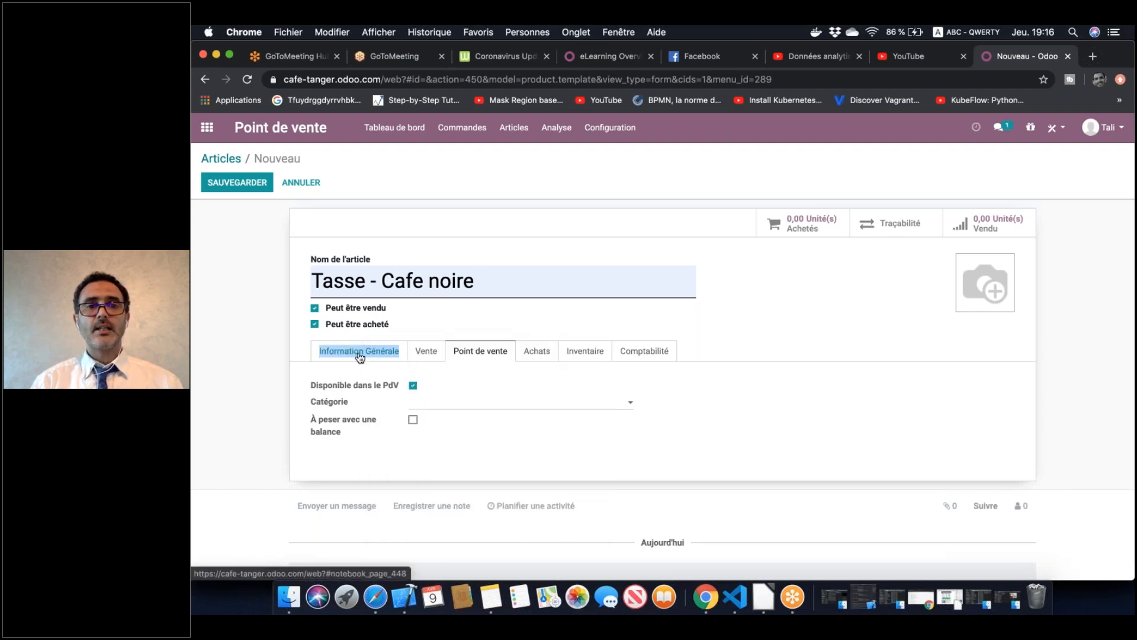
{"action": "left_click", "coordinate": [359, 354]}
{"action": "left_click", "coordinate": [498, 385]}
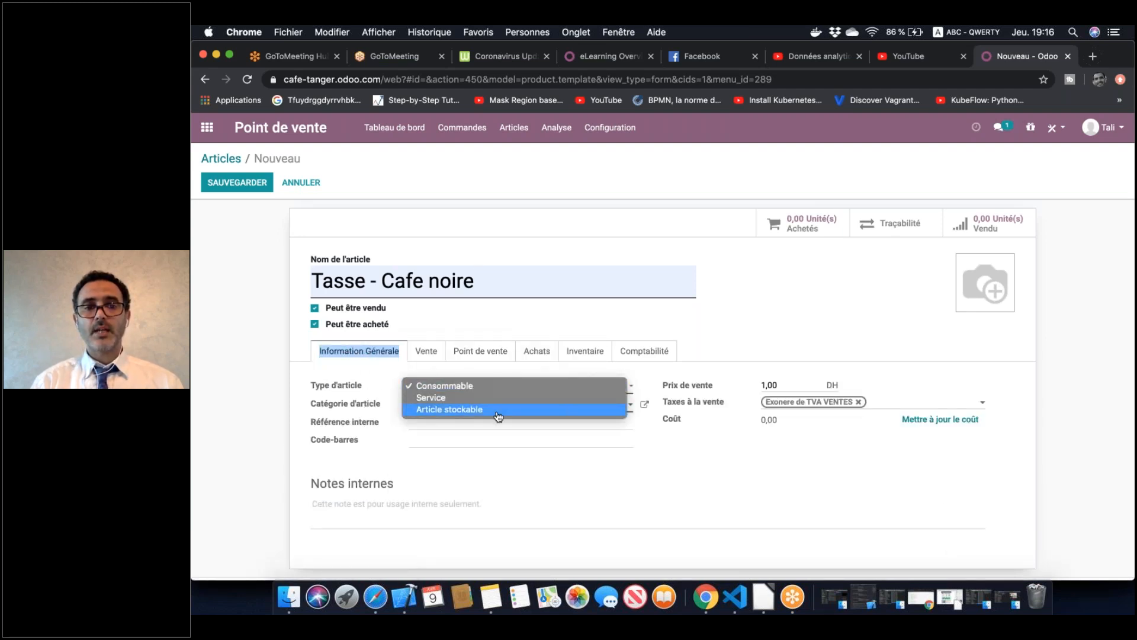
{"action": "left_click", "coordinate": [498, 410]}
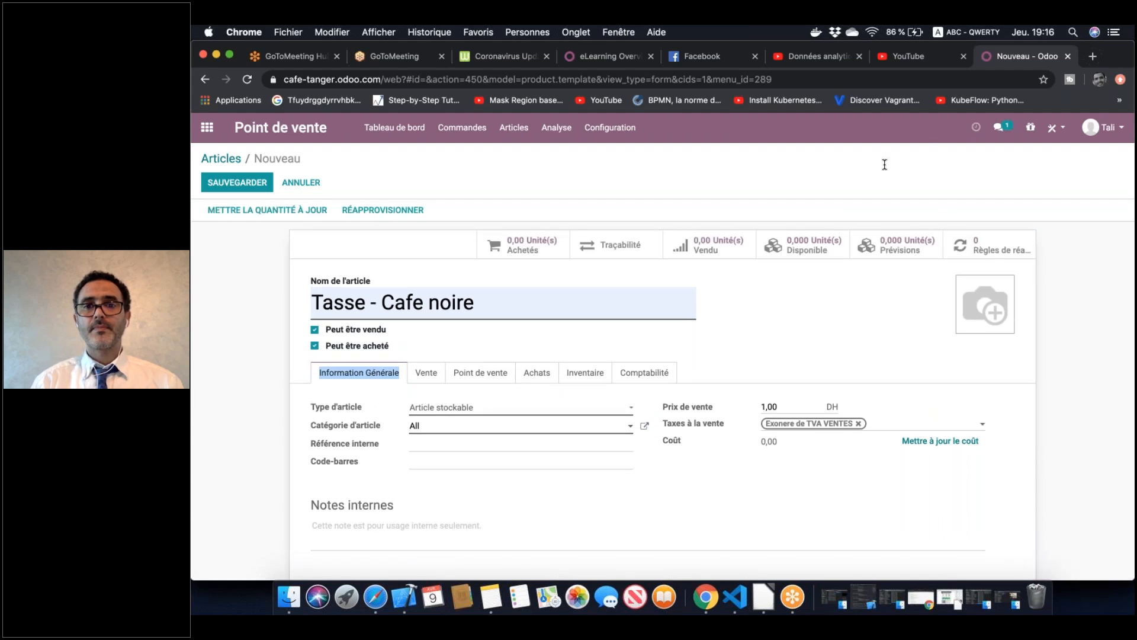
Set the Tasse - Cafe noire sale price to 12 DH and replace its sales tax with TVA 20% VENTES
{"action": "left_click", "coordinate": [795, 409]}
{"action": "type", "text": "12"}
{"action": "left_click", "coordinate": [859, 424]}
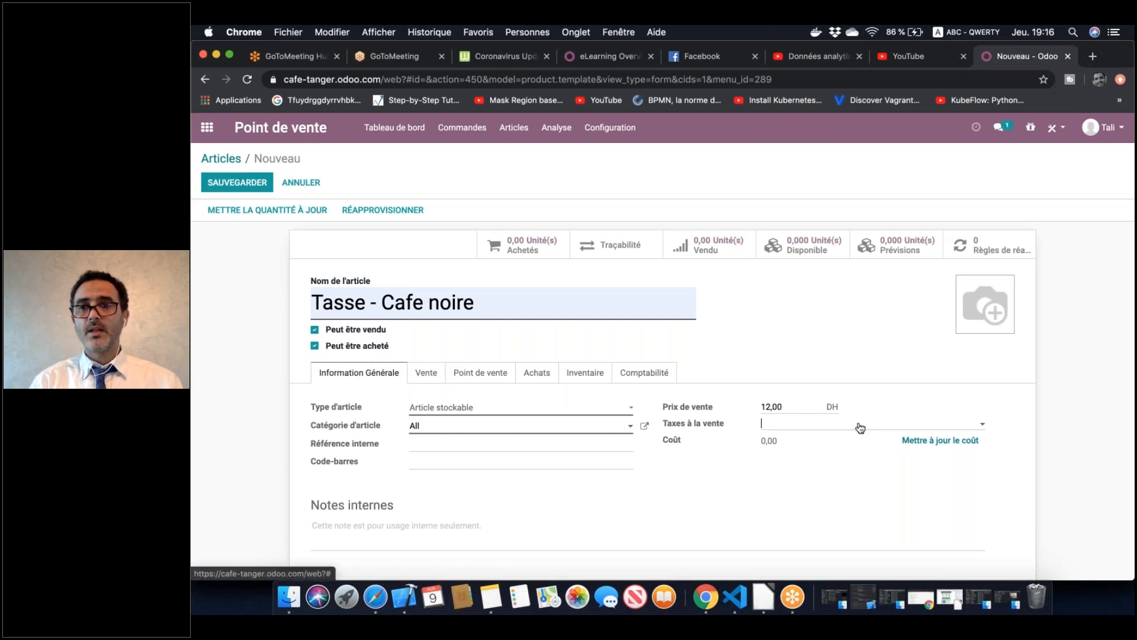
{"action": "left_click", "coordinate": [859, 426]}
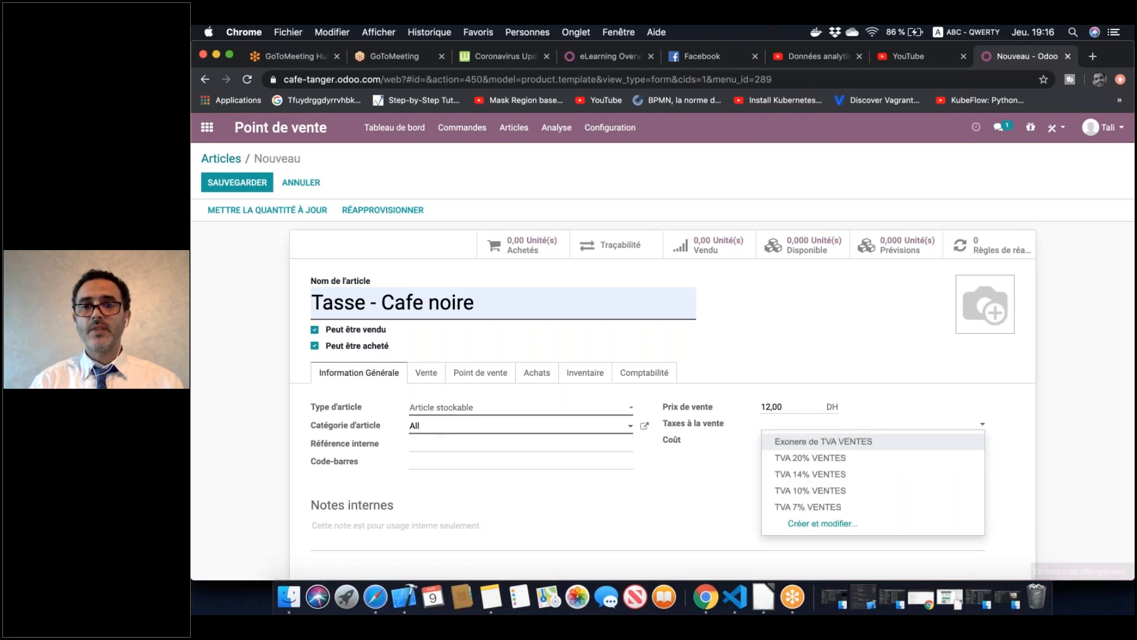
{"action": "left_click", "coordinate": [837, 459]}
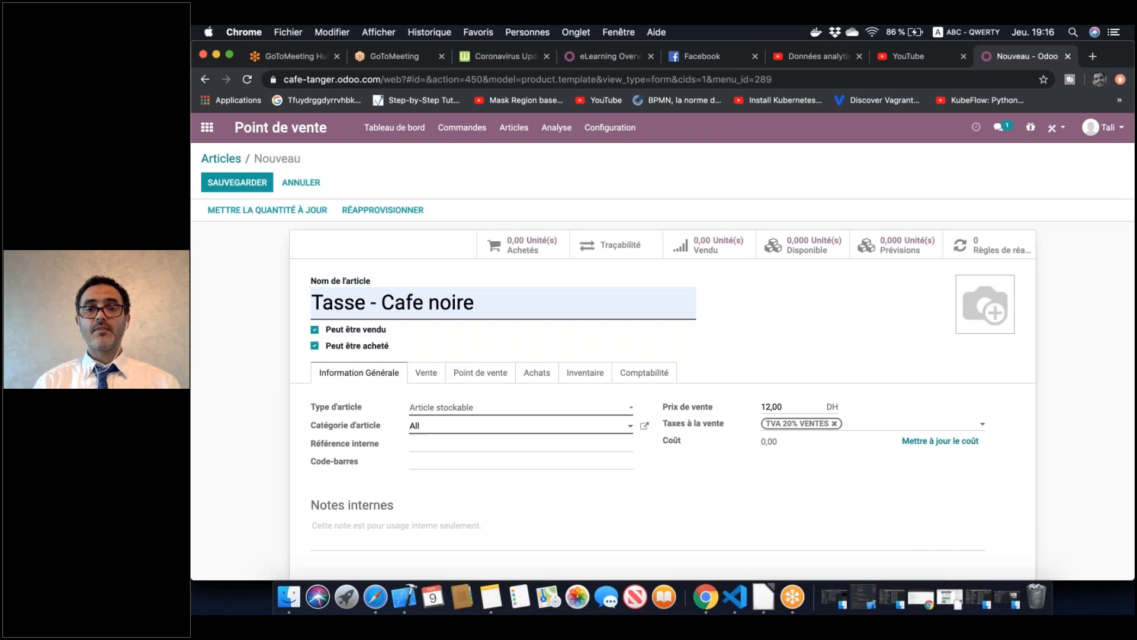
Create the point-of-sale category "Cafe" and assign it to the Tasse - Cafe noire article
{"action": "left_click", "coordinate": [472, 376]}
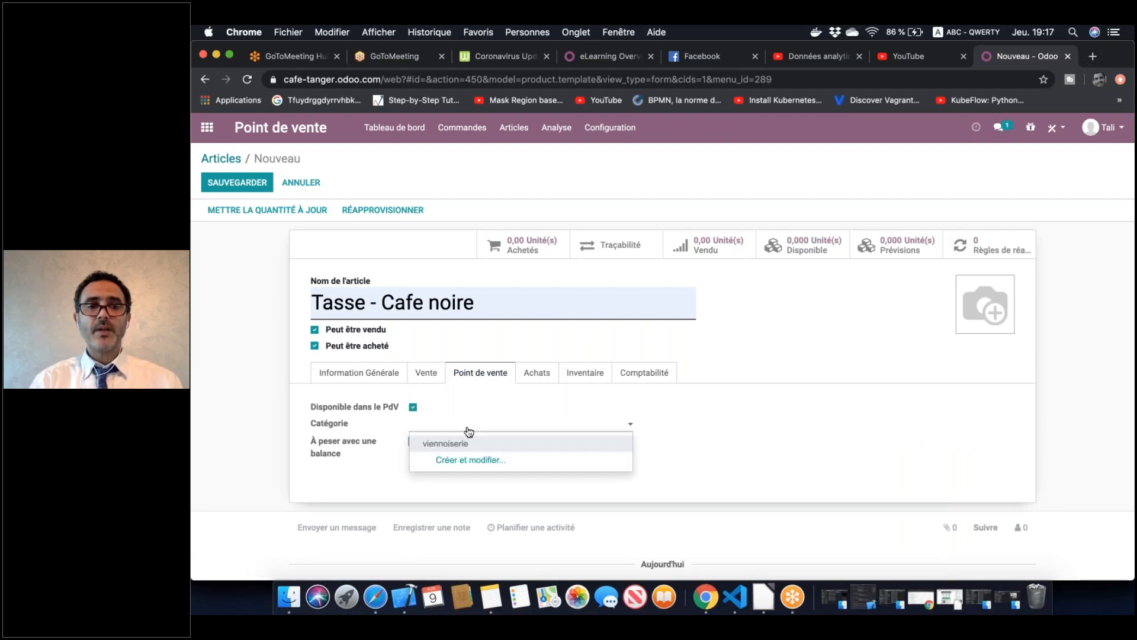
{"action": "type", "text": "Cafe"}
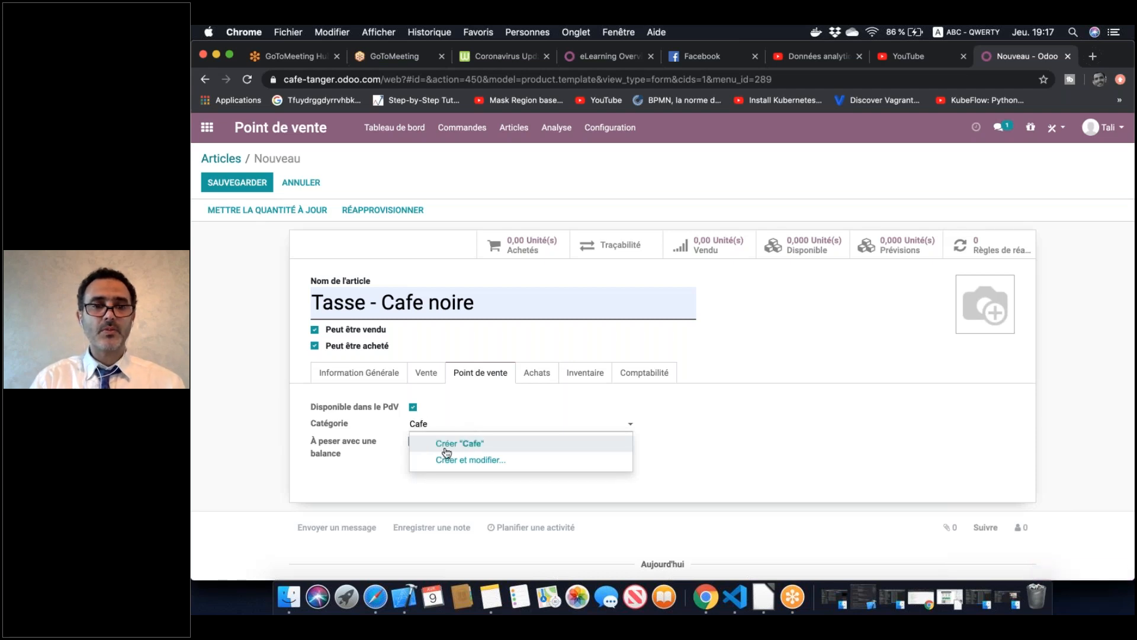
{"action": "left_click", "coordinate": [477, 443]}
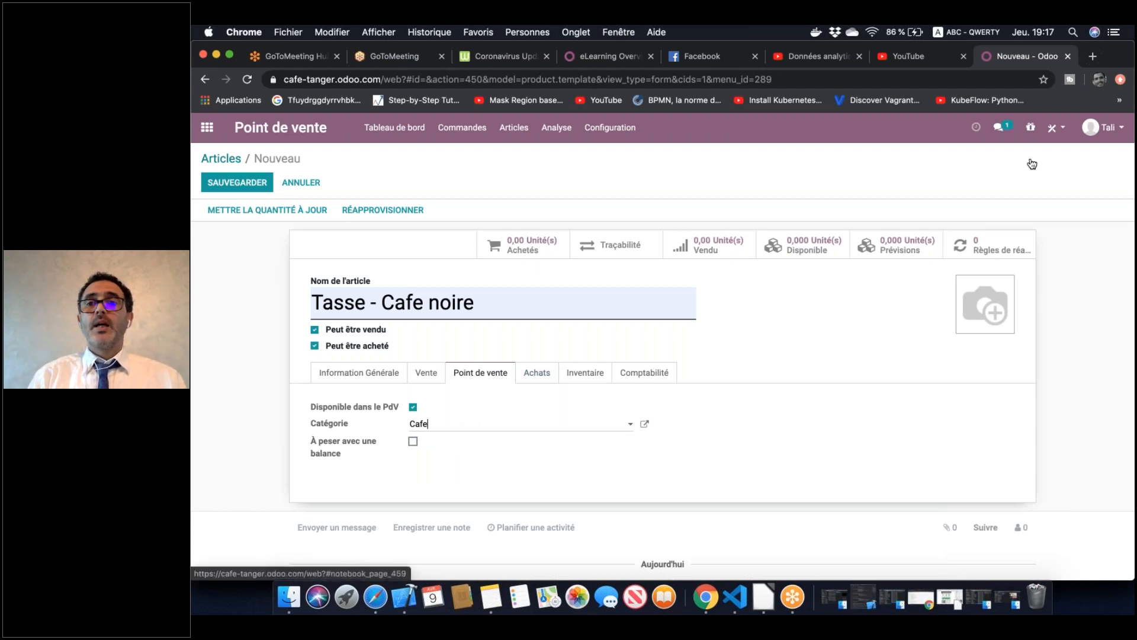
Upload cafenoire.jpeg from the "Point de vente cafe" folder as the Tasse - Cafe noire image and save the article
{"action": "left_click", "coordinate": [1048, 150]}
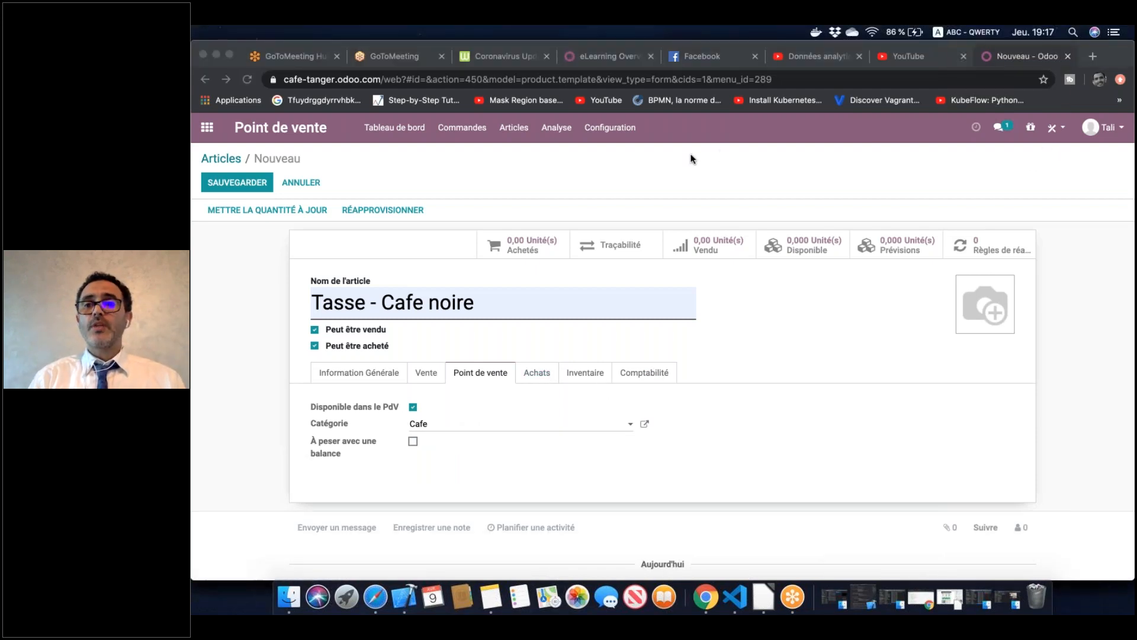
{"action": "left_click", "coordinate": [968, 305]}
{"action": "left_click", "coordinate": [966, 287]}
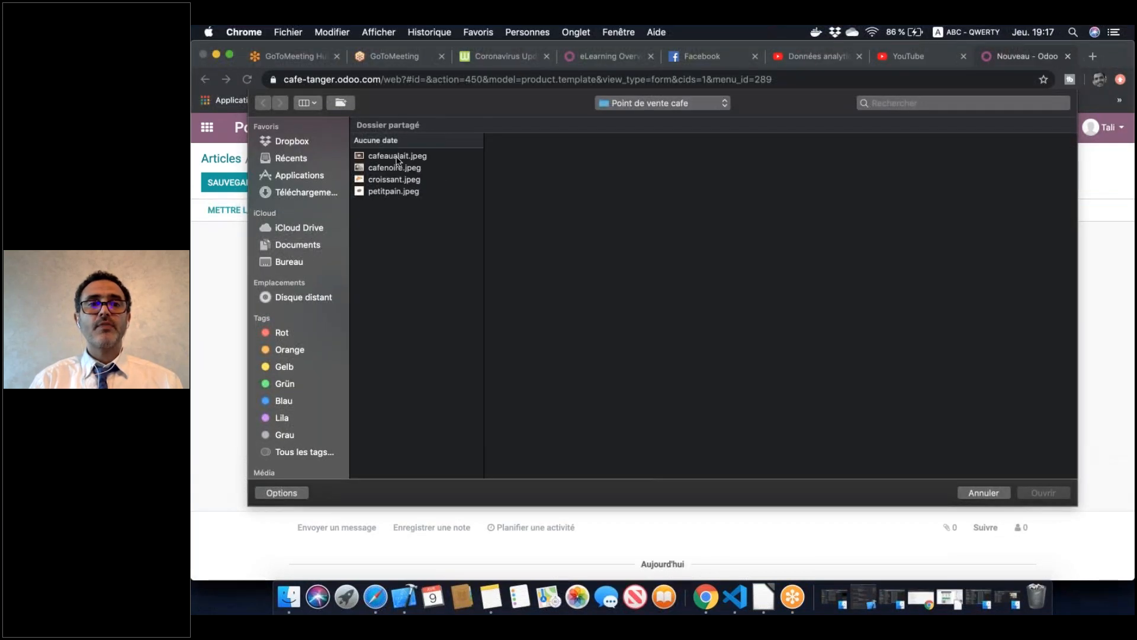
{"action": "left_click", "coordinate": [398, 168]}
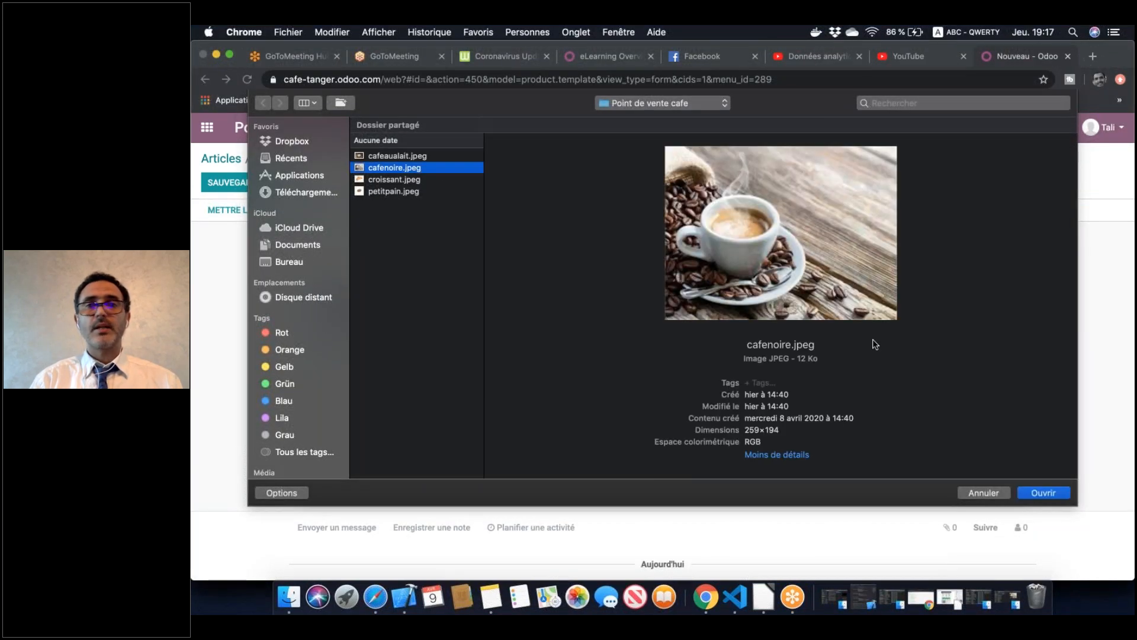
{"action": "left_click", "coordinate": [1044, 493]}
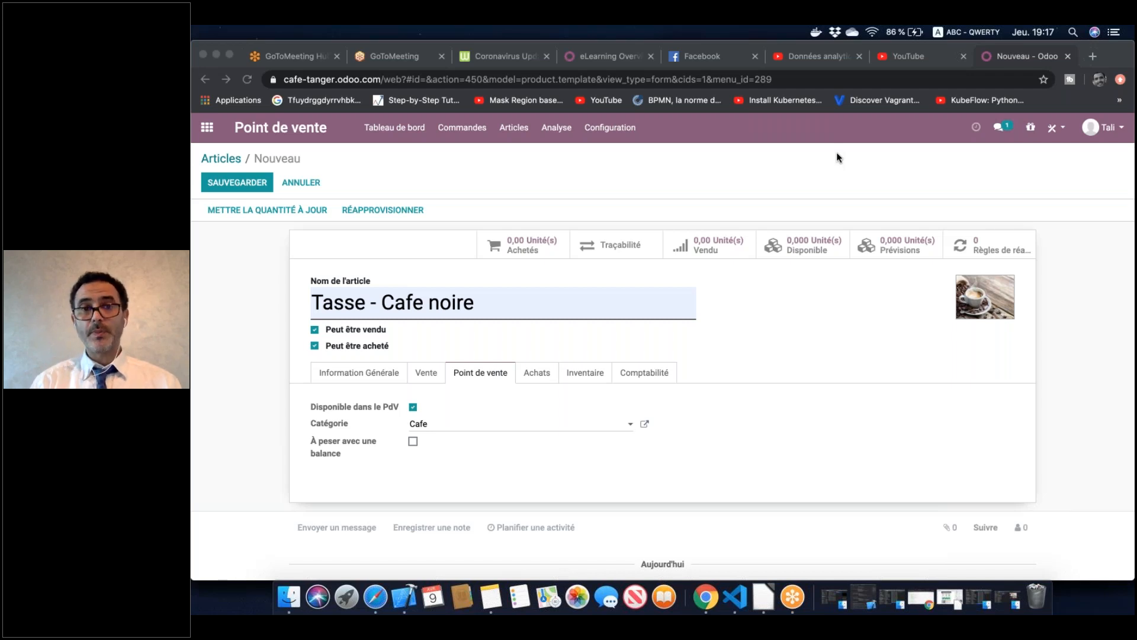
{"action": "left_click", "coordinate": [264, 186]}
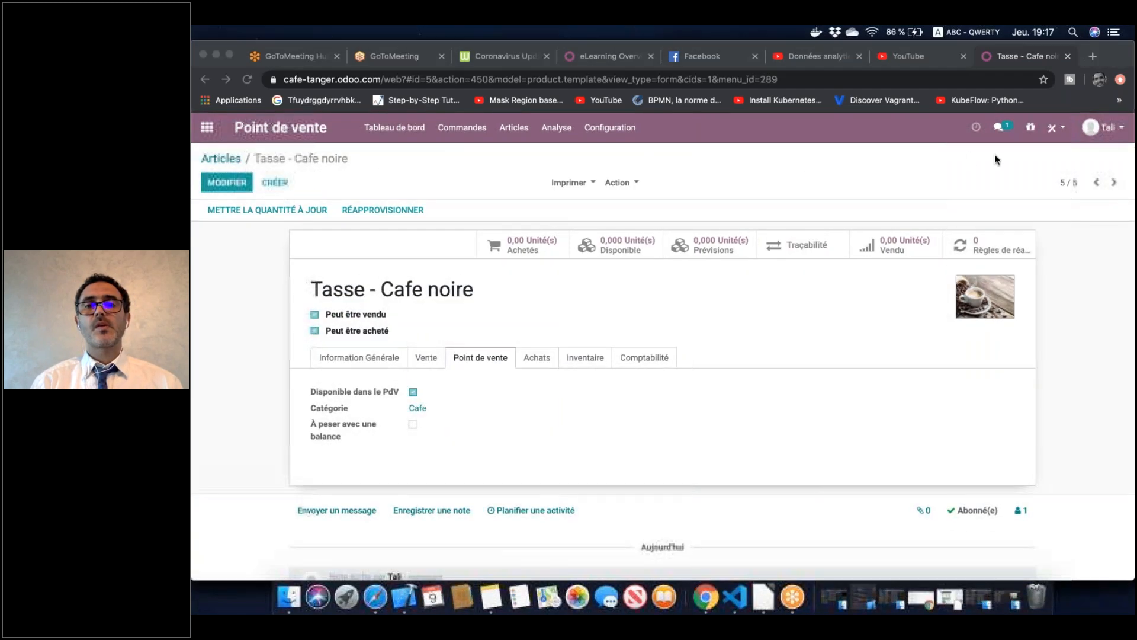
Duplicate the Tasse - Cafe noire article and rename the copy "Tasse - Cafe au lait"
{"action": "left_click", "coordinate": [625, 182]}
{"action": "left_click", "coordinate": [664, 235]}
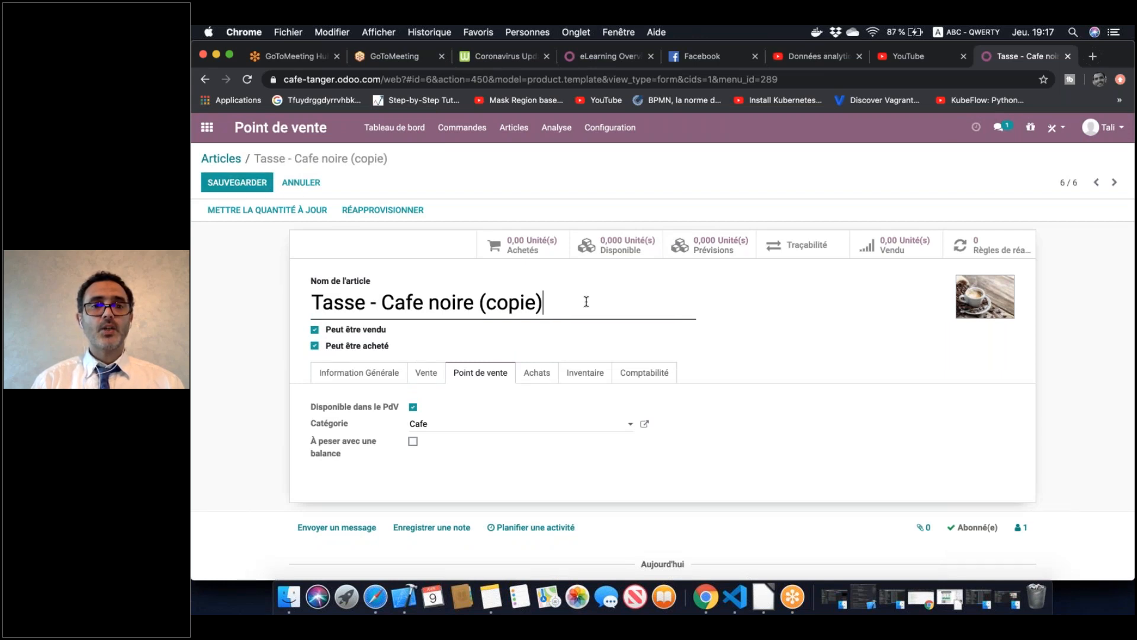
{"action": "key", "text": "BackSpace"}
{"action": "key", "text": "BackSpace"}
{"action": "key", "text": "BackSpace"}
{"action": "key", "text": "BackSpace"}
{"action": "key", "text": "BackSpace"}
{"action": "key", "text": "BackSpace"}
{"action": "key", "text": "BackSpace"}
{"action": "key", "text": "BackSpace"}
{"action": "key", "text": "BackSpace"}
{"action": "key", "text": "BackSpace"}
{"action": "key", "text": "BackSpace"}
{"action": "key", "text": "BackSpace"}
{"action": "key", "text": "BackSpace"}
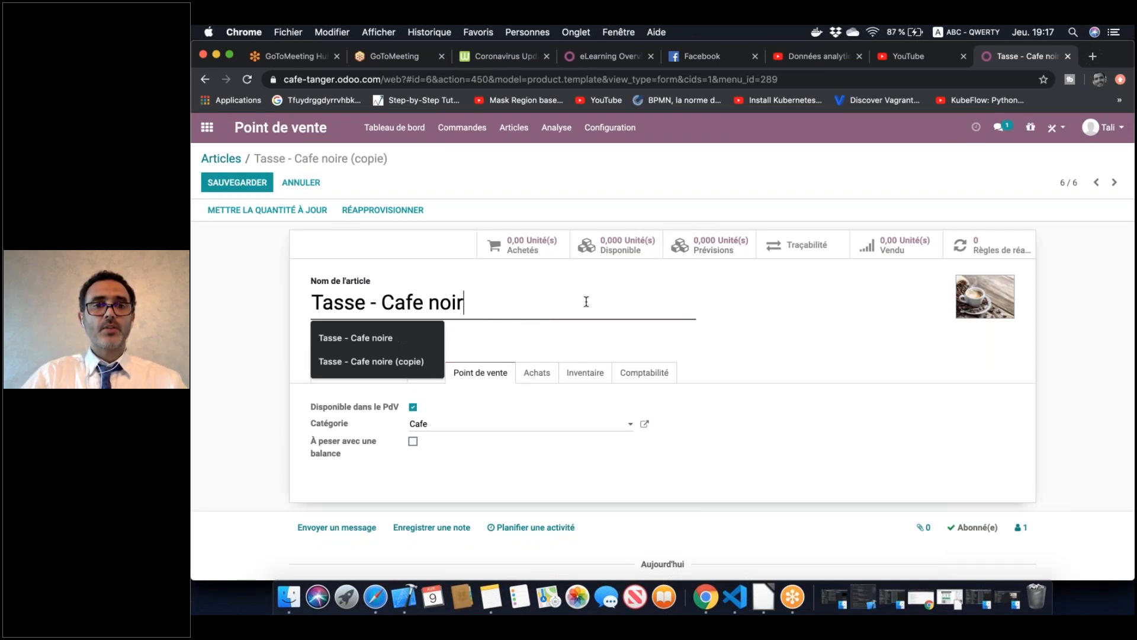
{"action": "type", "text": "a"}
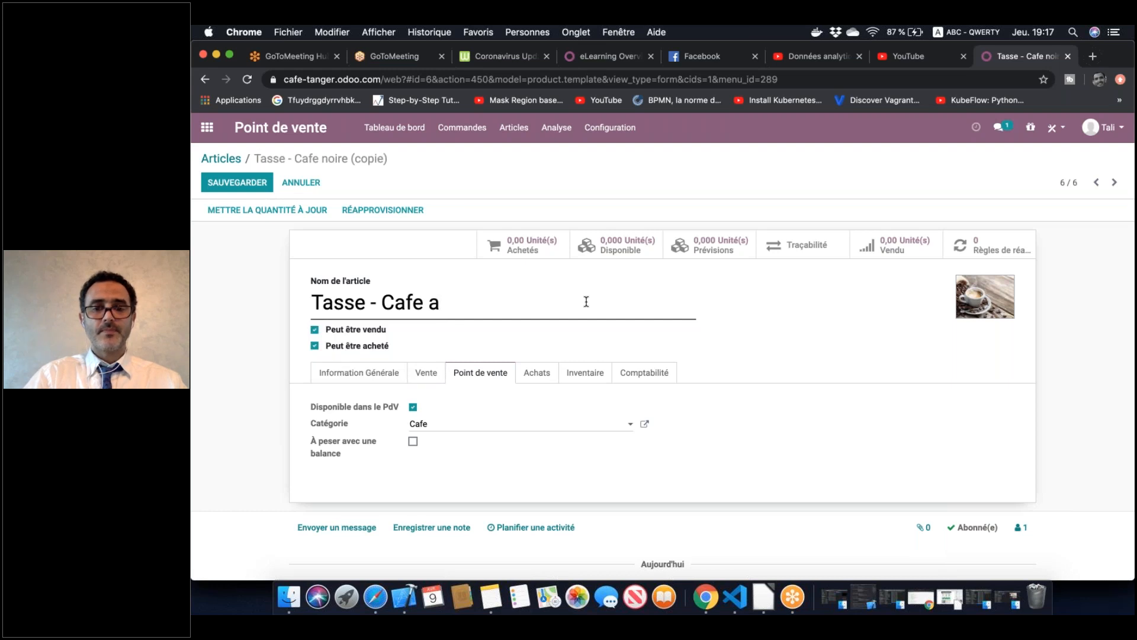
{"action": "type", "text": "u lait"}
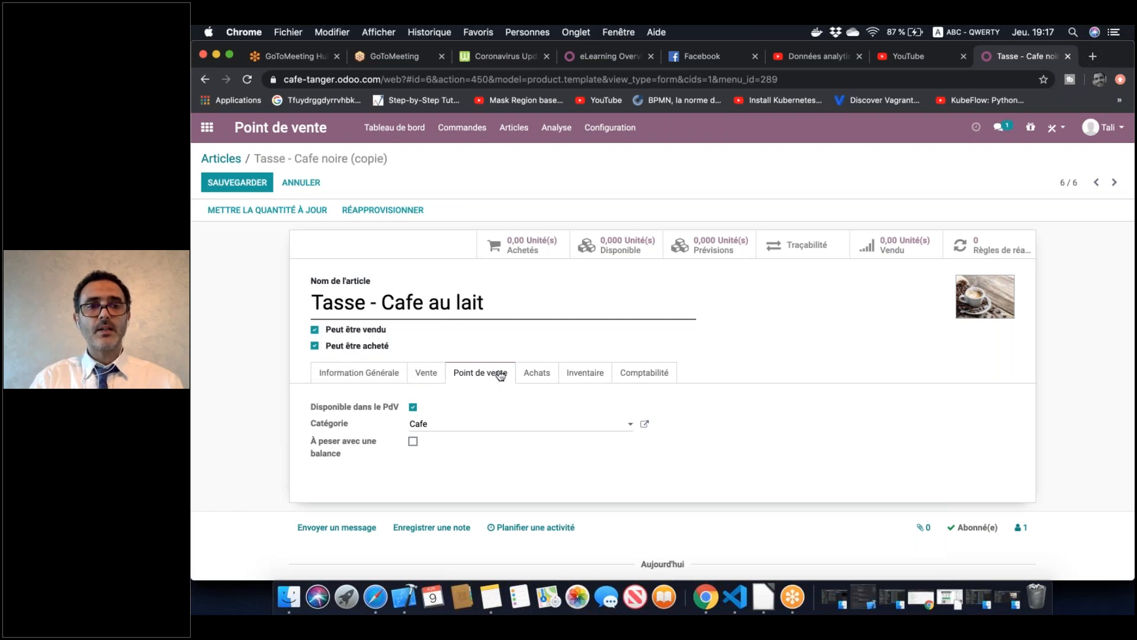
Set the Tasse - Cafe au lait sale price to 15 DH and check its point-of-sale availability and category
{"action": "left_click", "coordinate": [387, 378]}
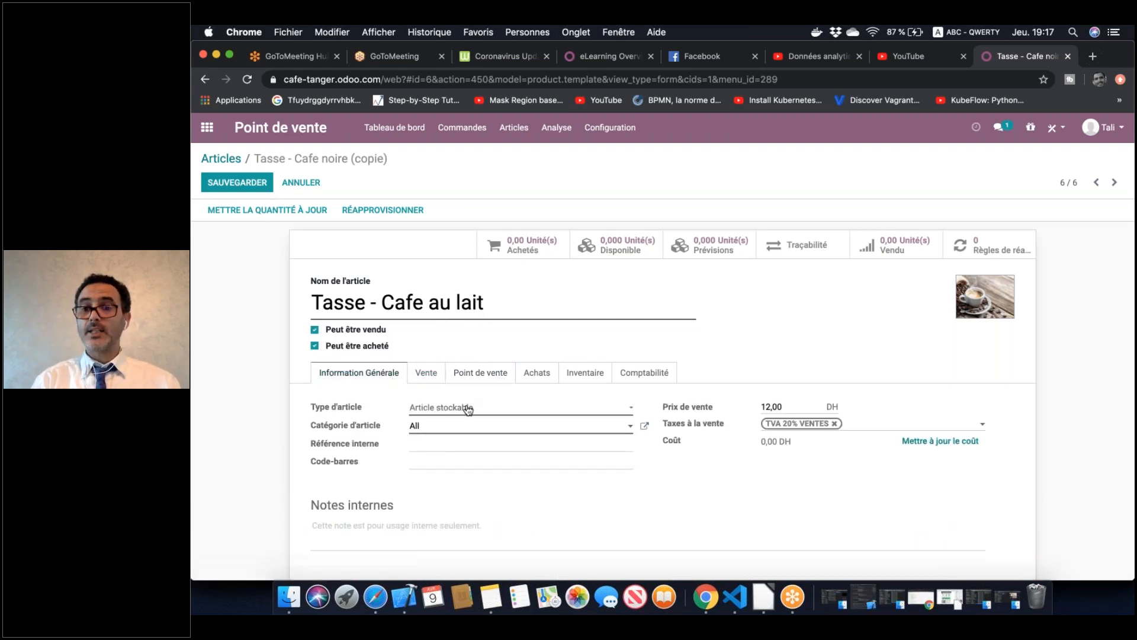
{"action": "double_click", "coordinate": [781, 406]}
{"action": "type", "text": "15"}
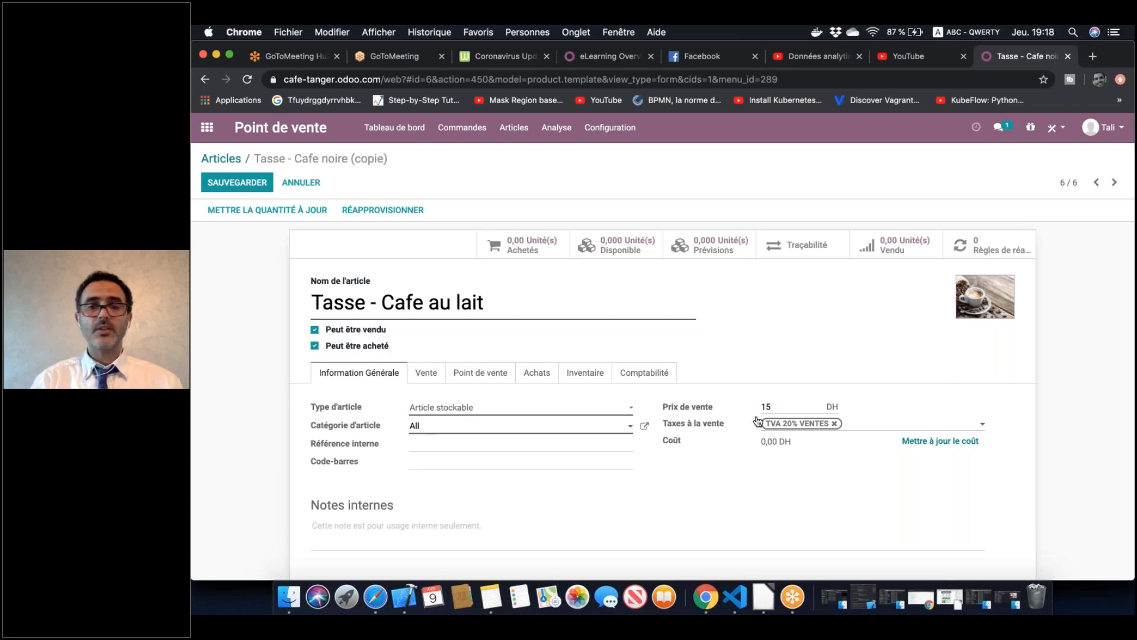
{"action": "left_click", "coordinate": [487, 377]}
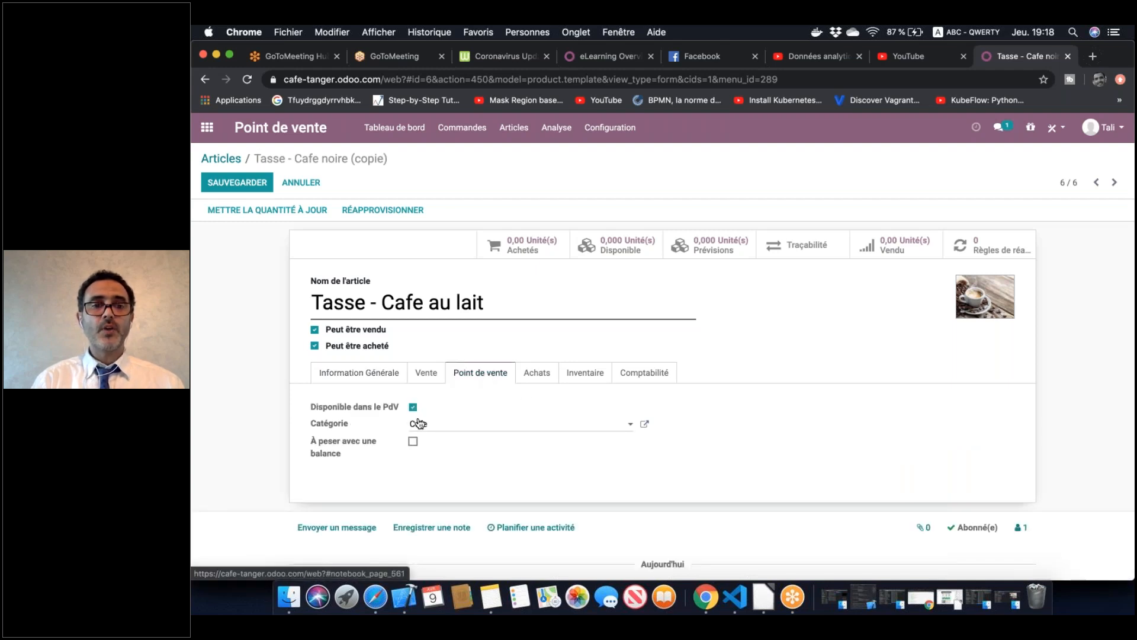
{"action": "left_click", "coordinate": [413, 408]}
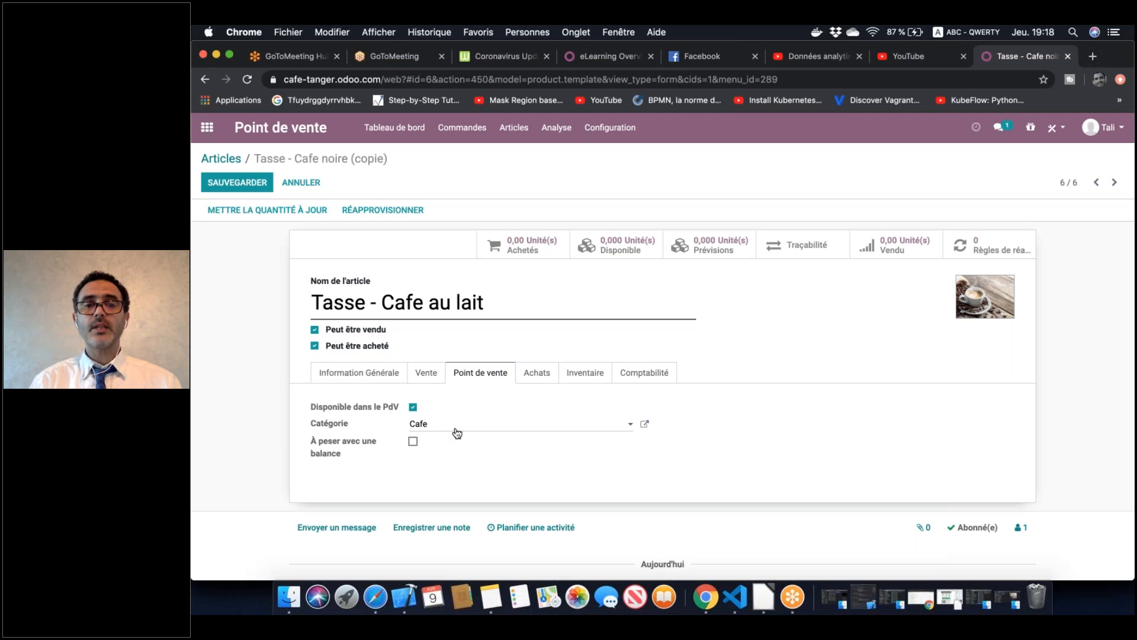
Replace the Tasse - Cafe au lait image with cafeaualait.jpeg from the "Point de vente cafe" folder and save the article
{"action": "left_click", "coordinate": [799, 163]}
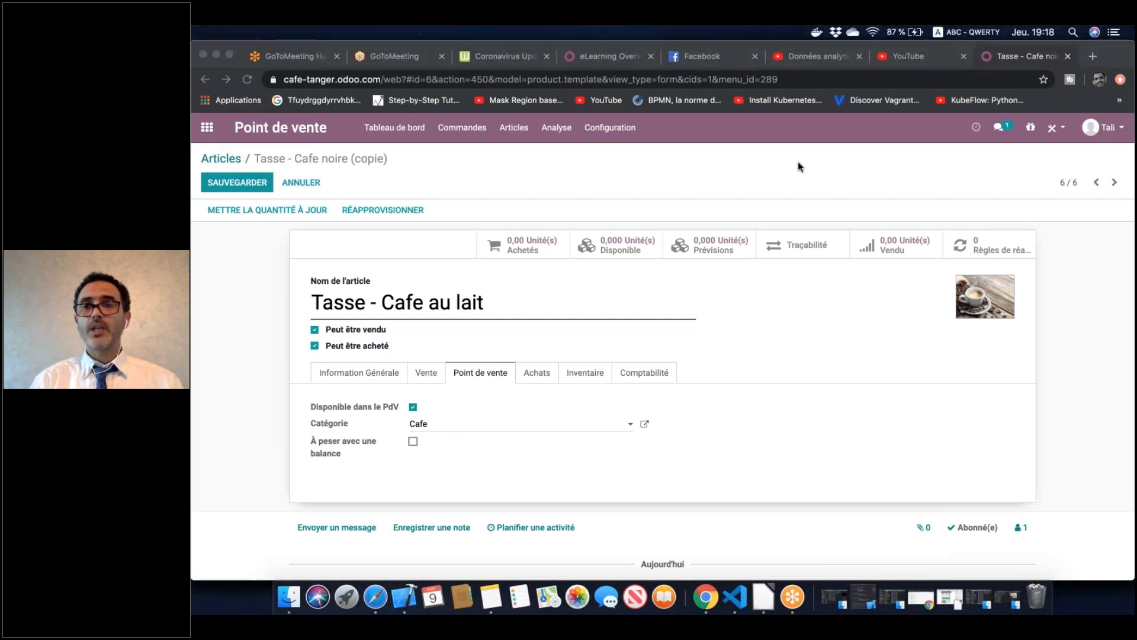
{"action": "left_click", "coordinate": [918, 291]}
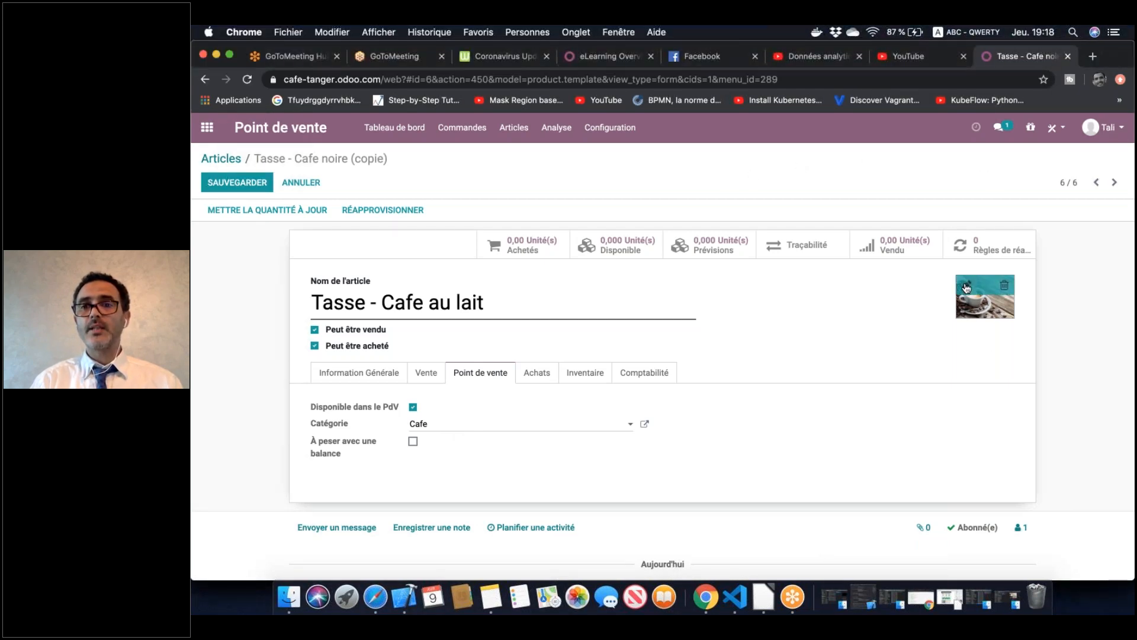
{"action": "left_click", "coordinate": [966, 288]}
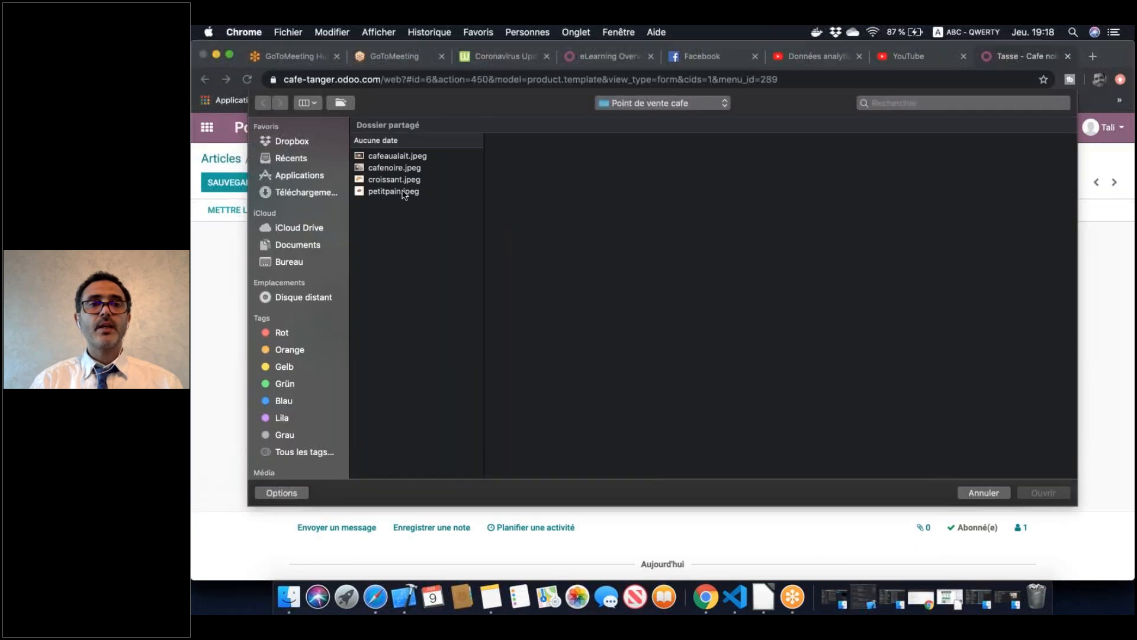
{"action": "left_click", "coordinate": [411, 157]}
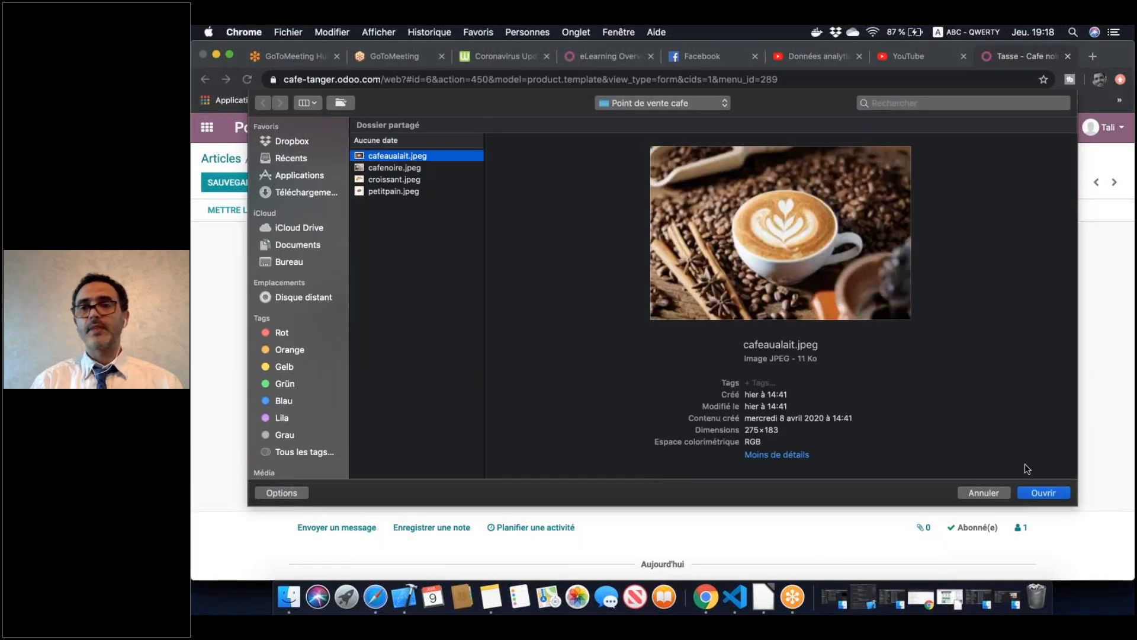
{"action": "left_click", "coordinate": [1044, 492]}
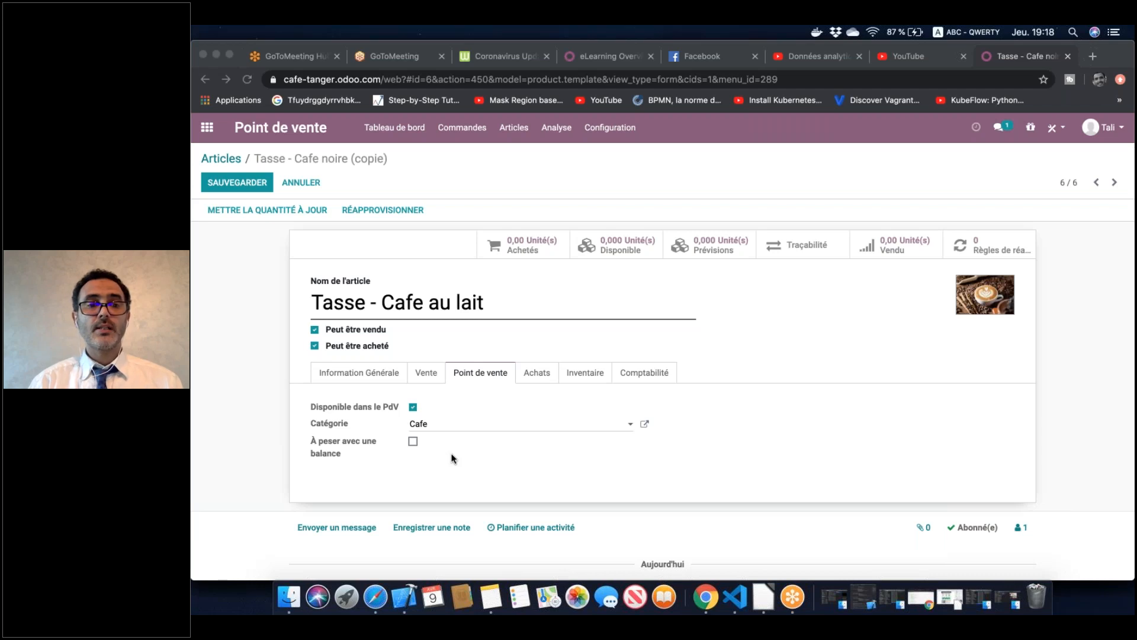
{"action": "left_click", "coordinate": [241, 183]}
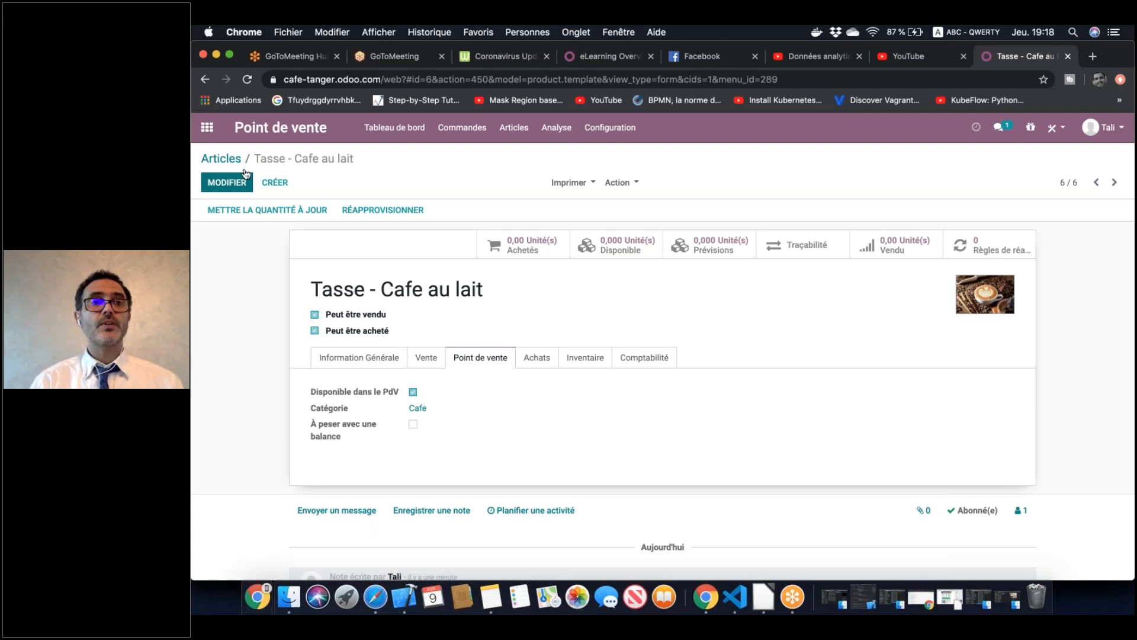
Resume the Shop point-of-sale session and open Table 2 in Zone1
{"action": "left_click", "coordinate": [409, 134]}
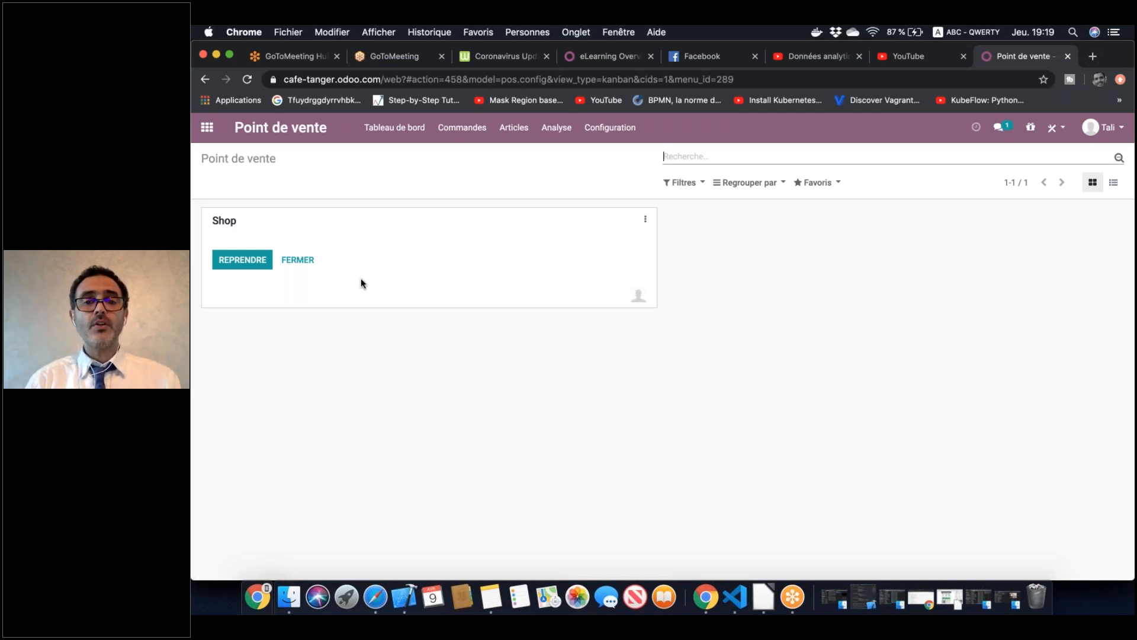
{"action": "left_click", "coordinate": [266, 259]}
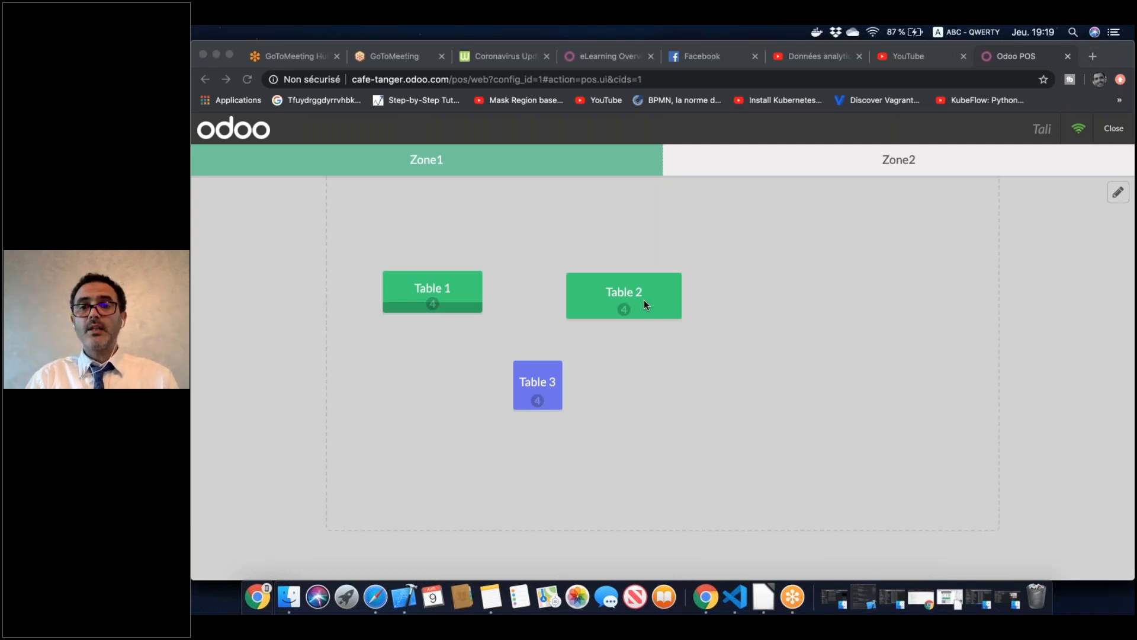
{"action": "left_click", "coordinate": [627, 294]}
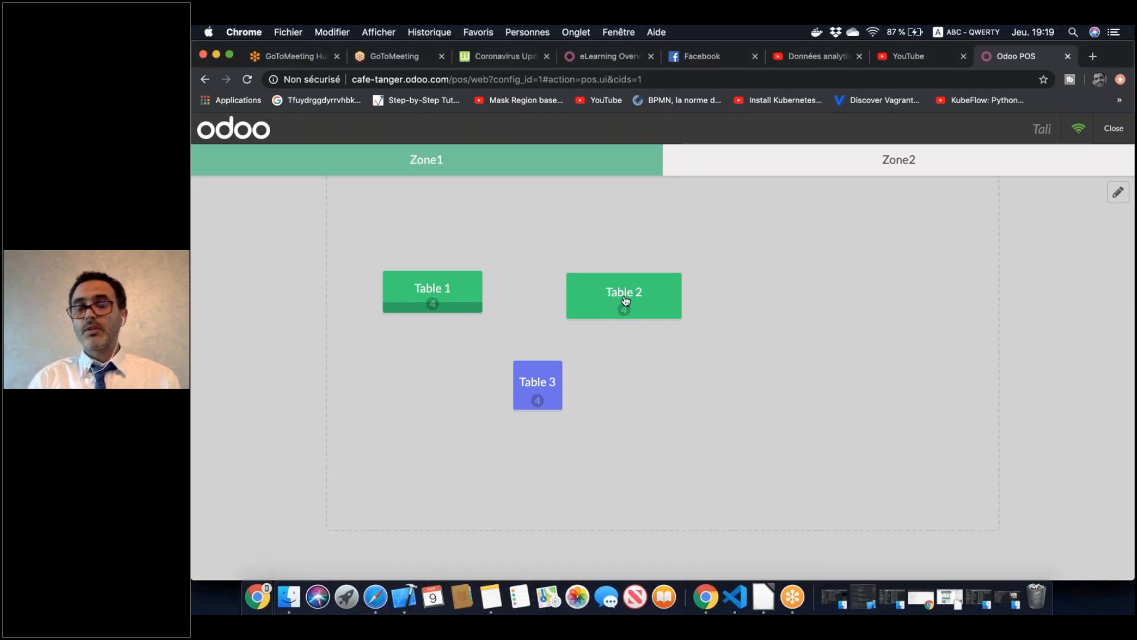
{"action": "left_click", "coordinate": [626, 299]}
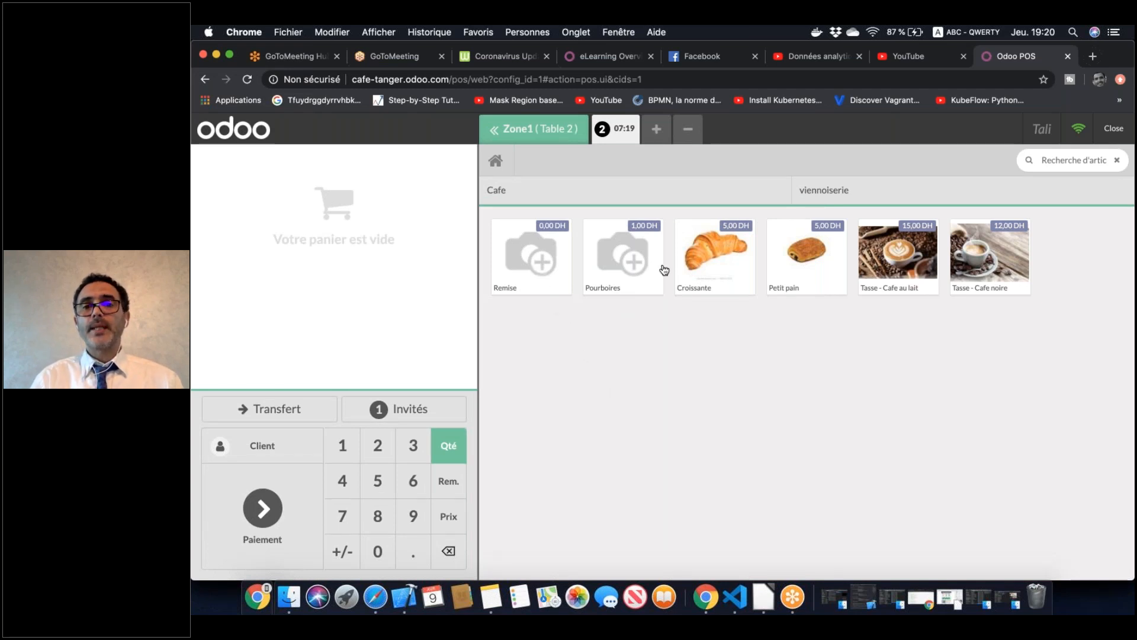
Add one Croissante and one Tasse - Cafe au lait to the Table 2 order
{"action": "left_click", "coordinate": [697, 270]}
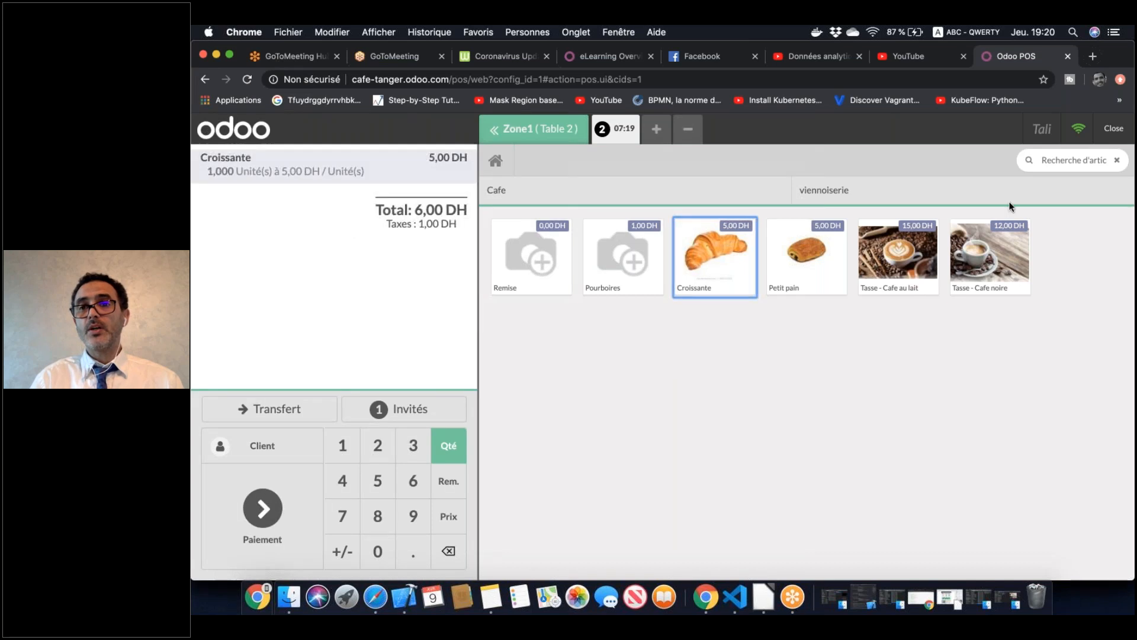
{"action": "left_click", "coordinate": [900, 266]}
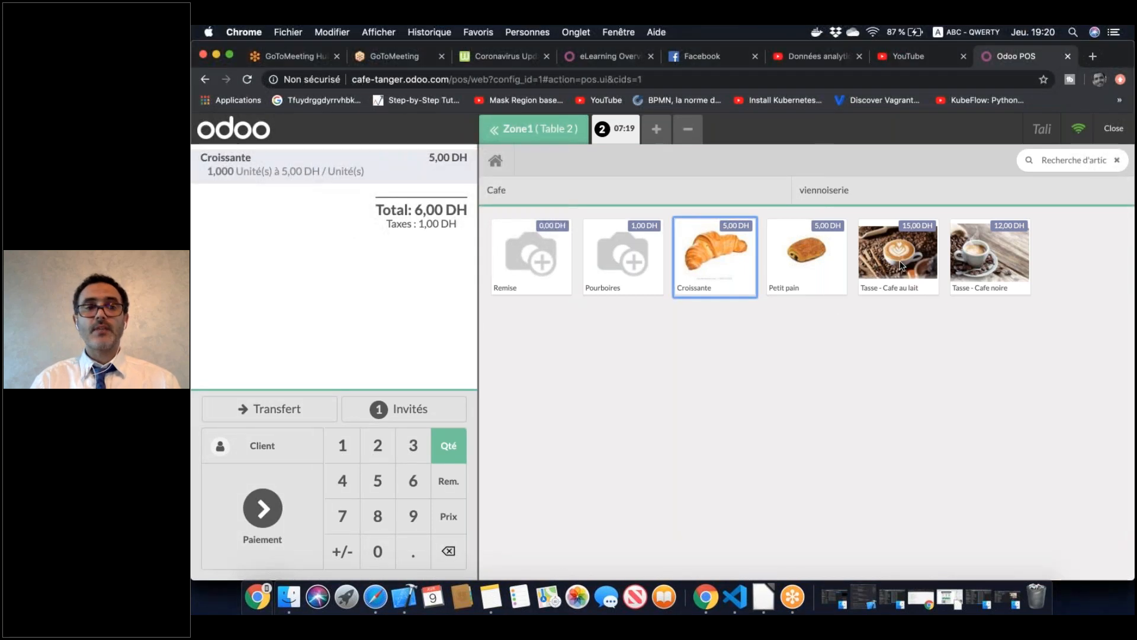
{"action": "left_click", "coordinate": [900, 266]}
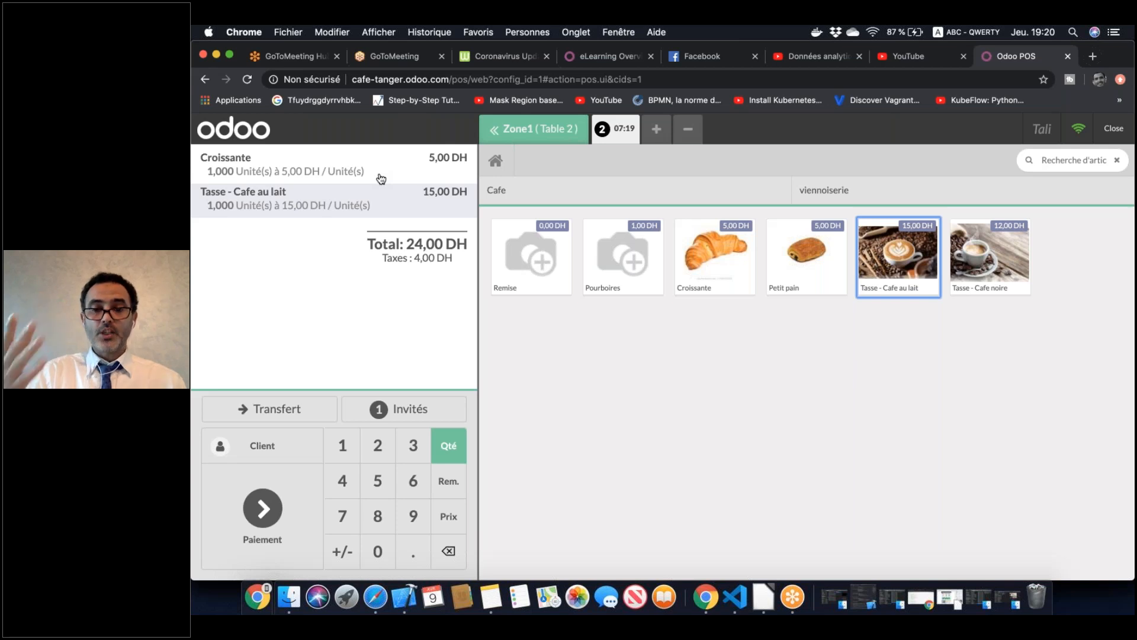
Raise the Croissante quantity to 2 in the Table 2 order and set it back to 1
{"action": "left_click", "coordinate": [713, 261]}
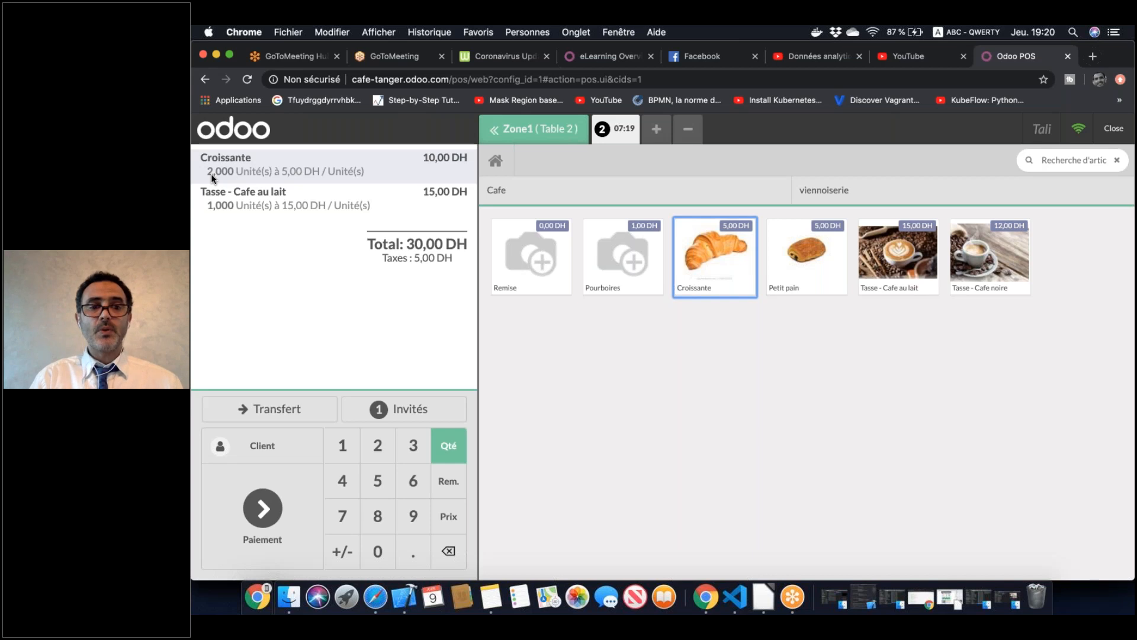
{"action": "left_click", "coordinate": [448, 552]}
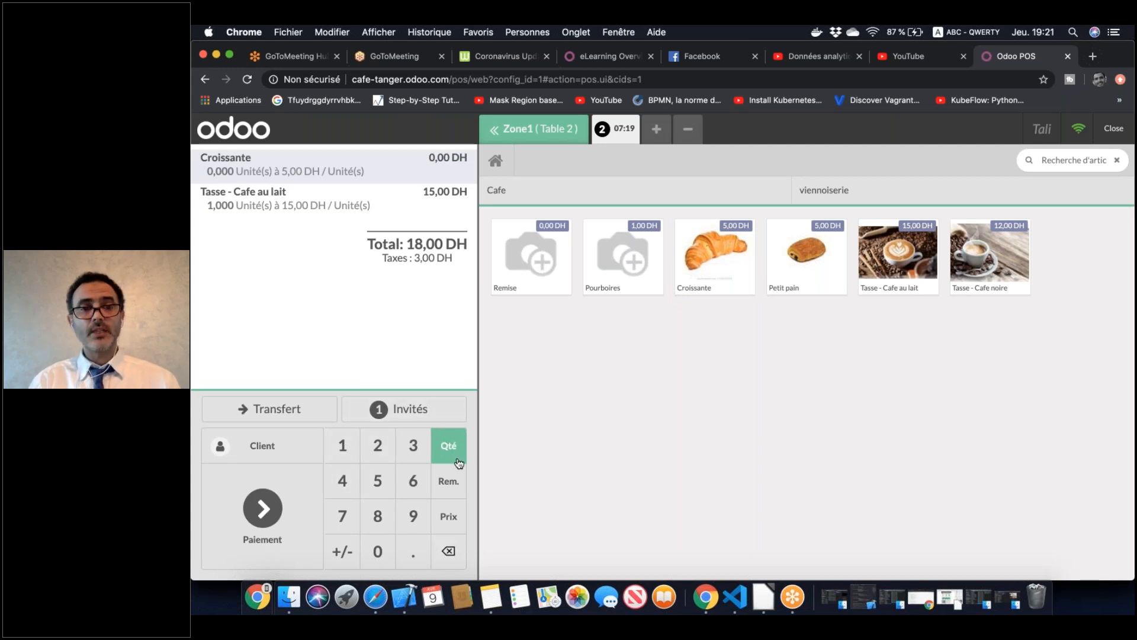
{"action": "left_click", "coordinate": [378, 446]}
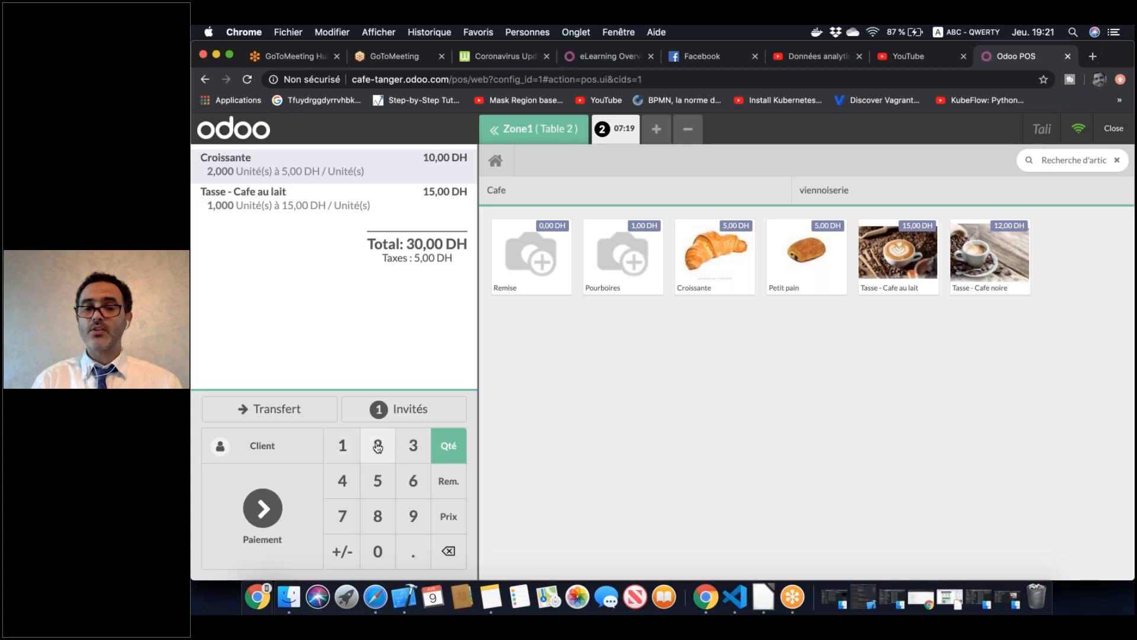
{"action": "left_click", "coordinate": [448, 550]}
{"action": "left_click", "coordinate": [347, 449]}
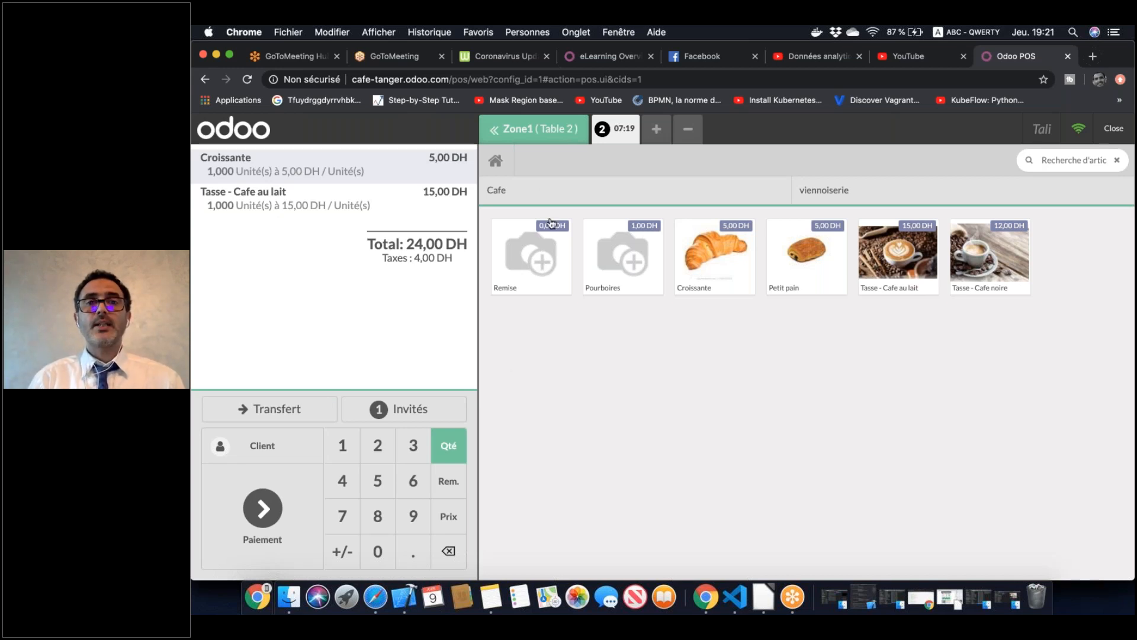
Transfer the Table 2 order to Table de reunion in Zone2 and apply a 5% discount to its Tasse - Cafe au lait line
{"action": "left_click", "coordinate": [533, 137]}
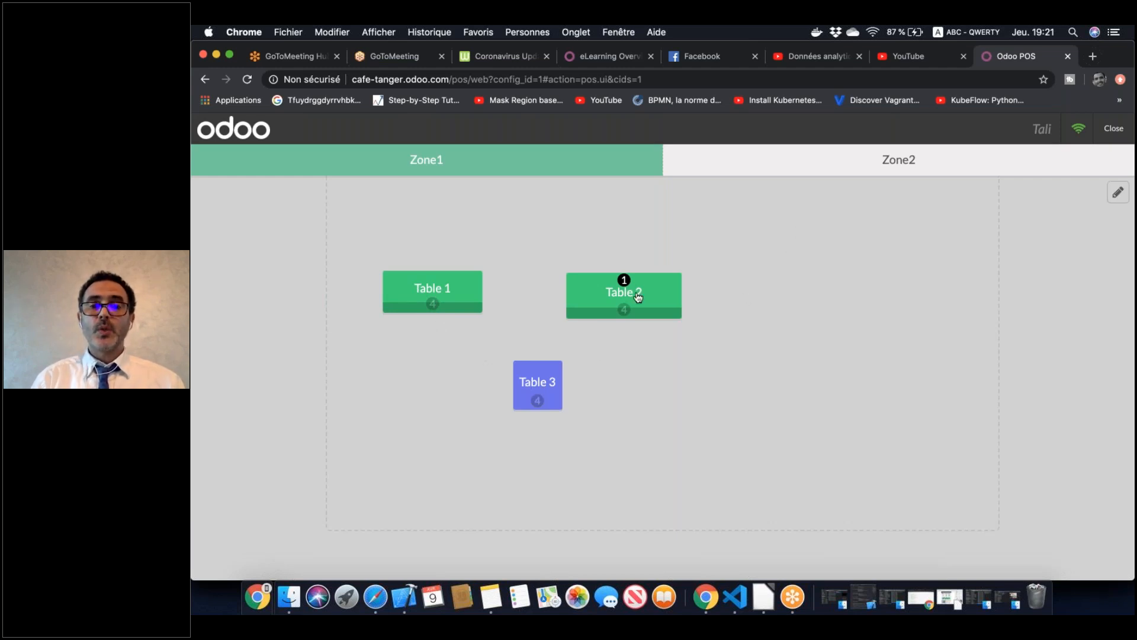
{"action": "left_click", "coordinate": [638, 297]}
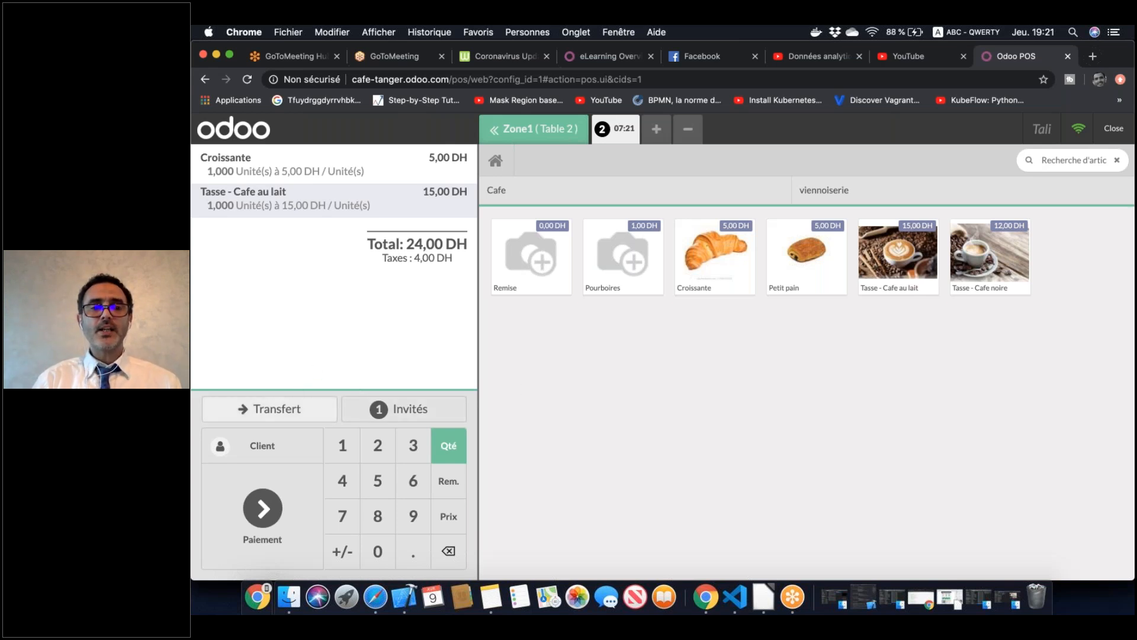
{"action": "left_click", "coordinate": [272, 412]}
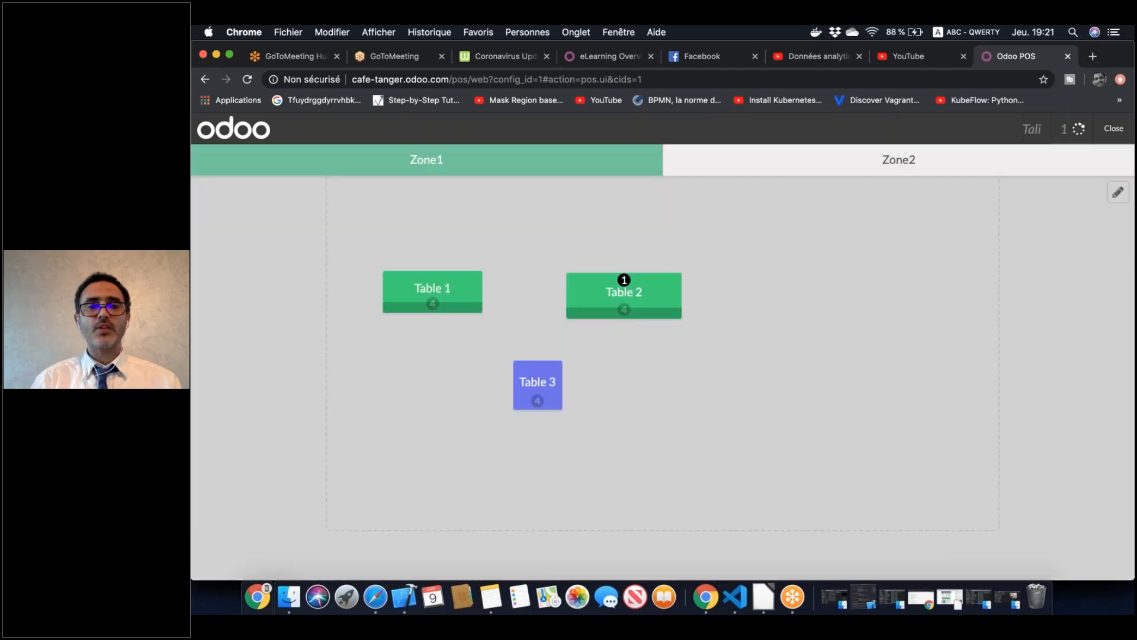
{"action": "left_click", "coordinate": [792, 160]}
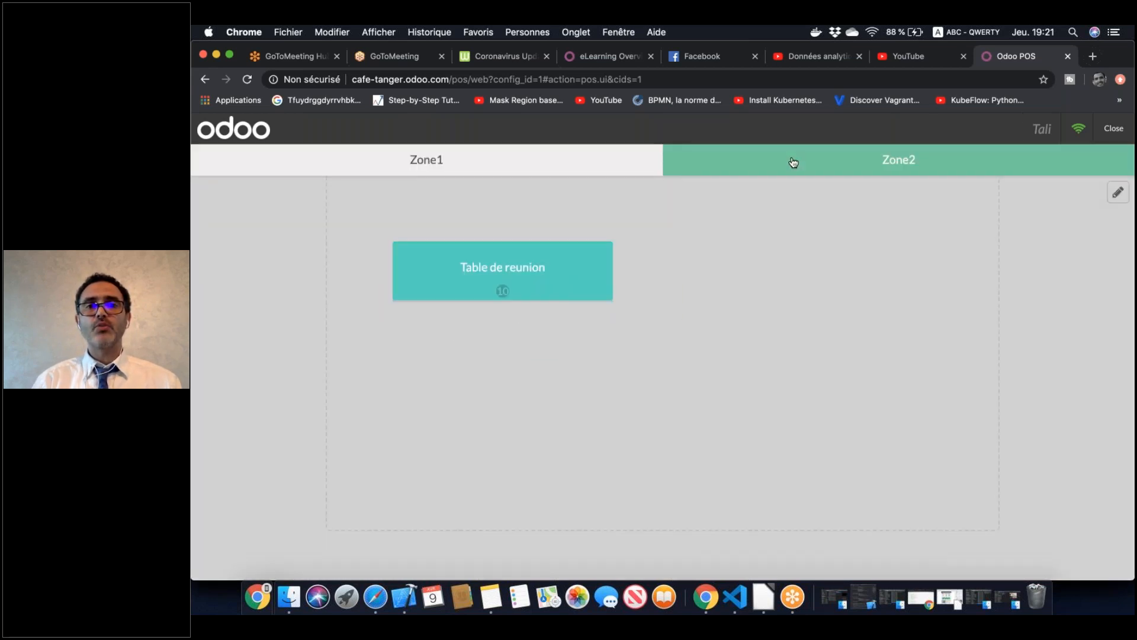
{"action": "left_click", "coordinate": [527, 270]}
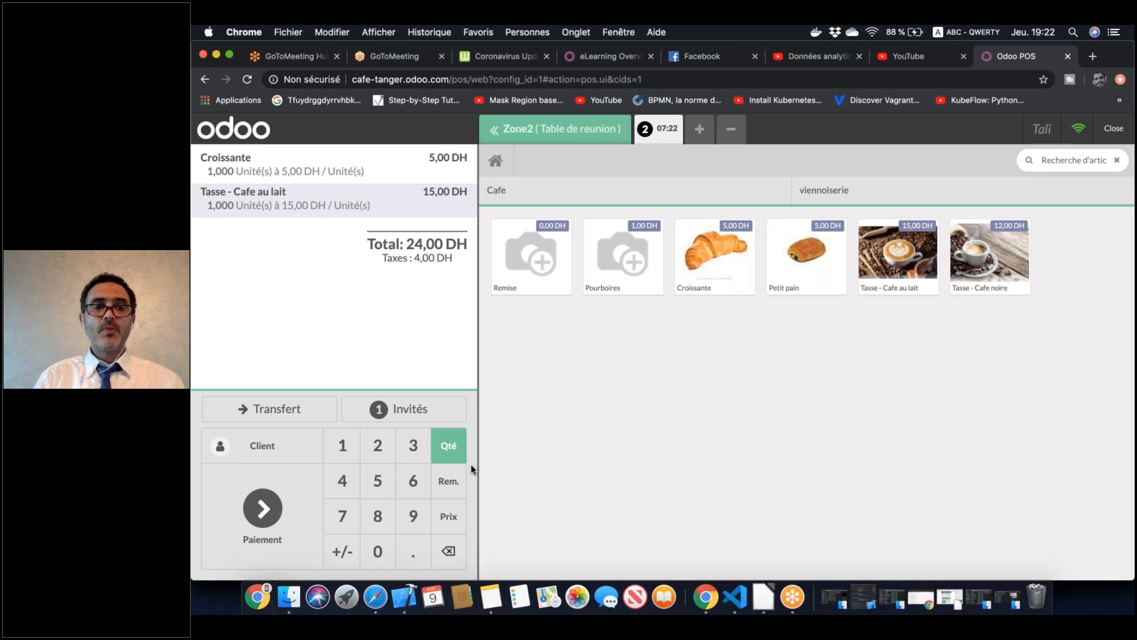
{"action": "left_click", "coordinate": [449, 481]}
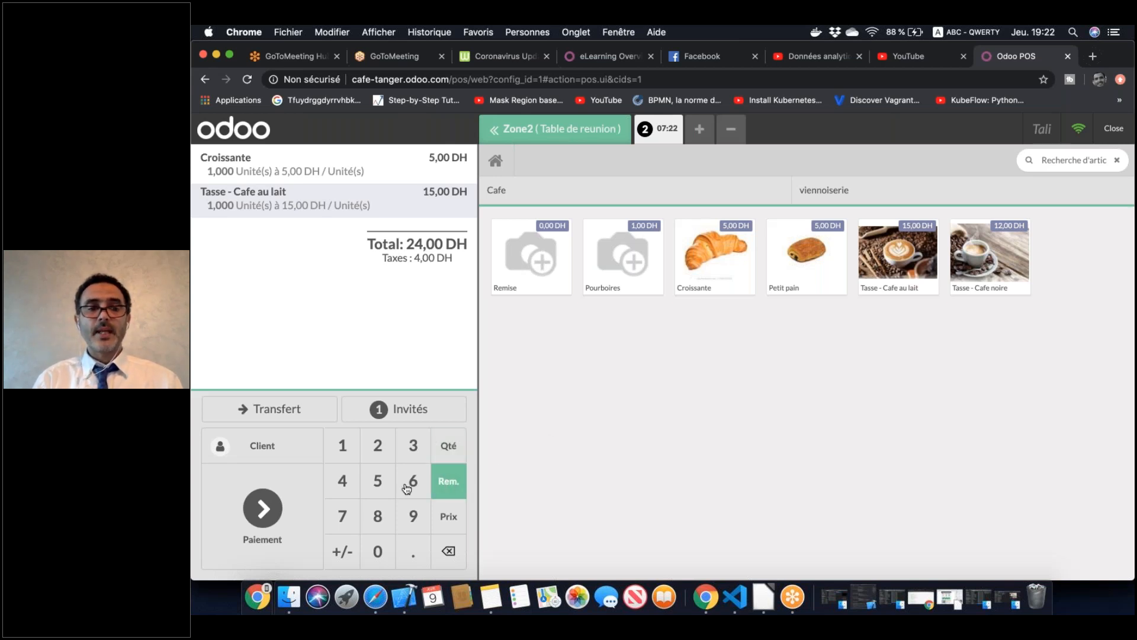
{"action": "left_click", "coordinate": [377, 487]}
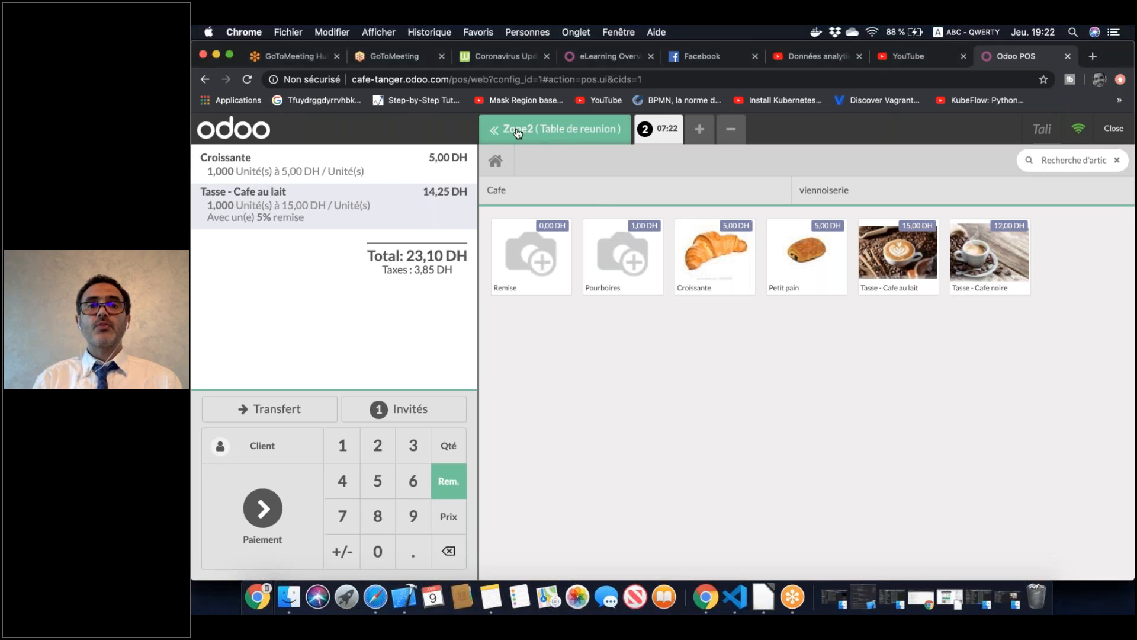
Open Table 3 in Zone1 and add a second order to that table
{"action": "left_click", "coordinate": [541, 130]}
{"action": "left_click", "coordinate": [491, 170]}
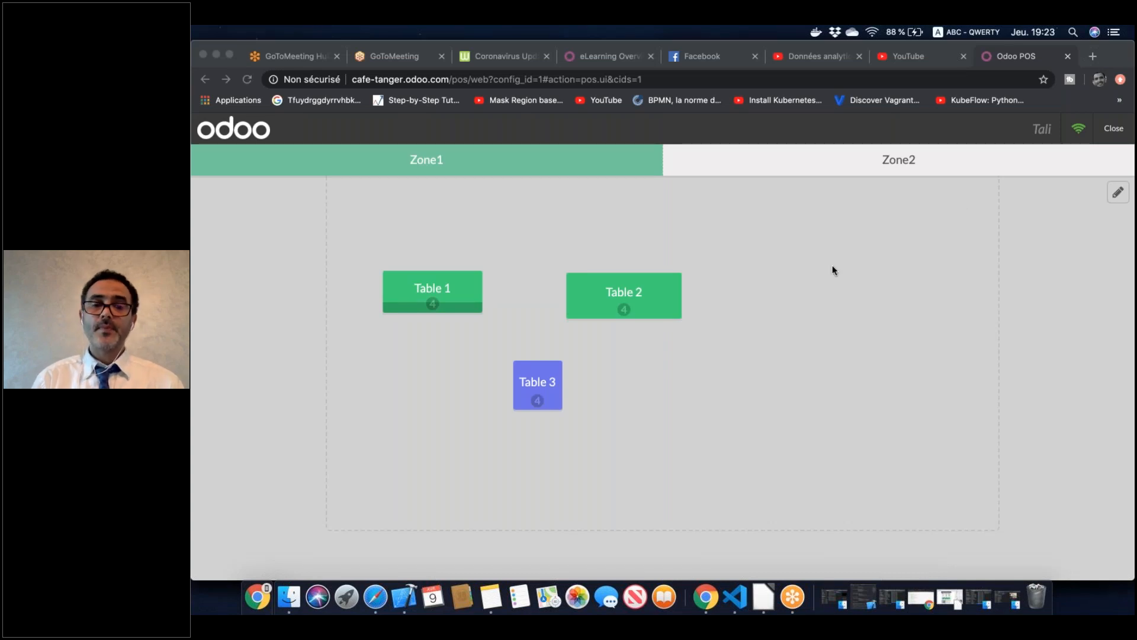
{"action": "left_click", "coordinate": [524, 382]}
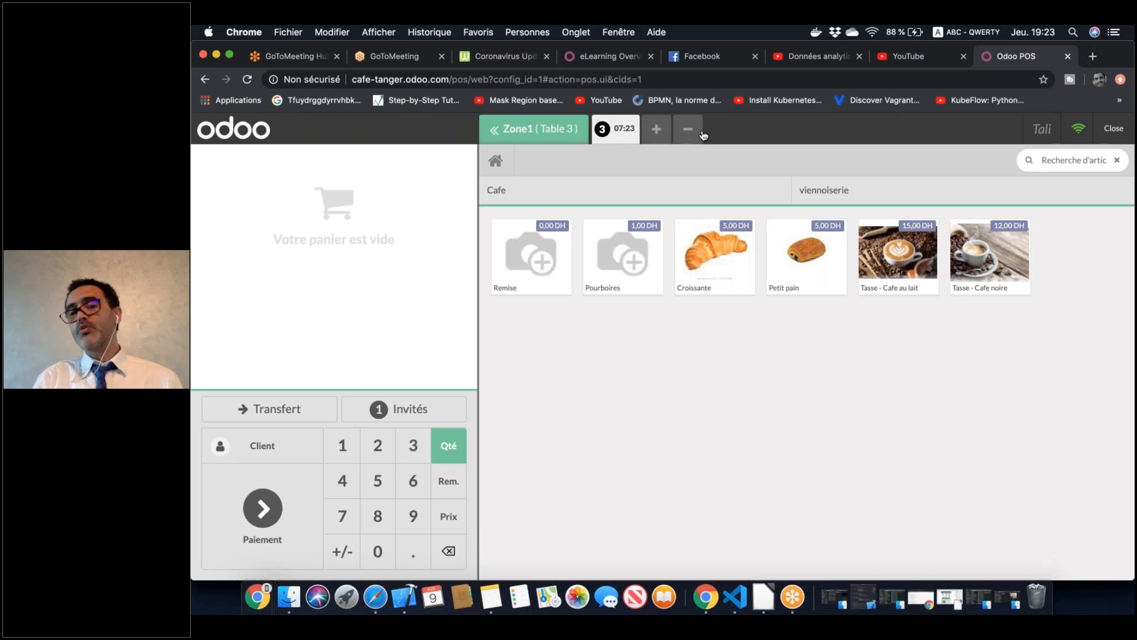
{"action": "left_click", "coordinate": [654, 132]}
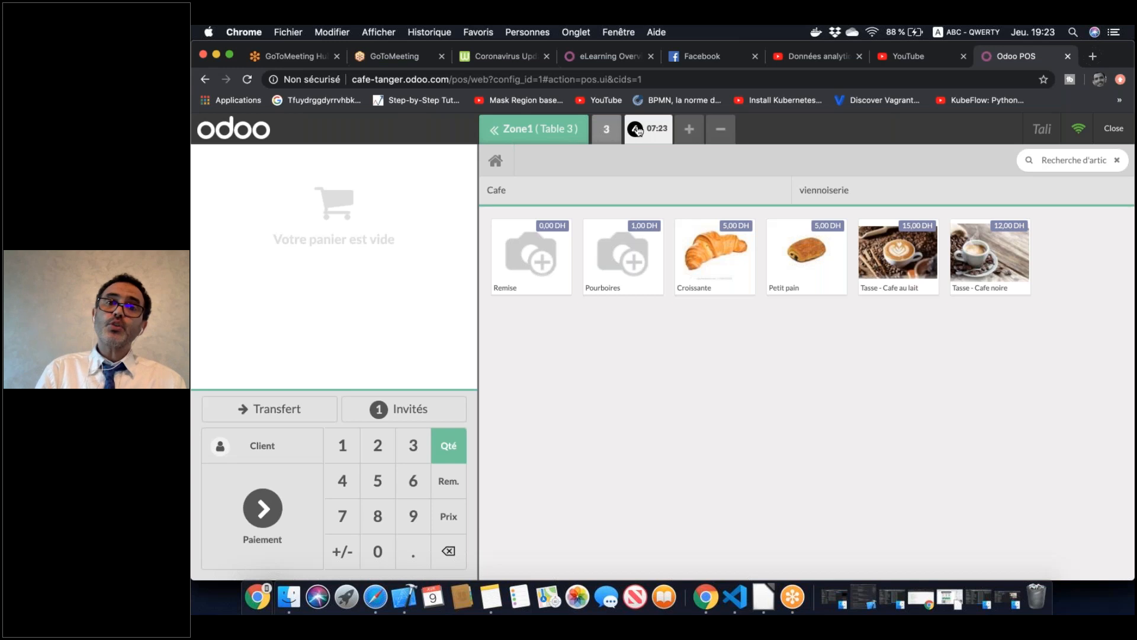
Leave Table 3, open the Table de reunion order in Zone2 and proceed to its payment
{"action": "left_click", "coordinate": [606, 132]}
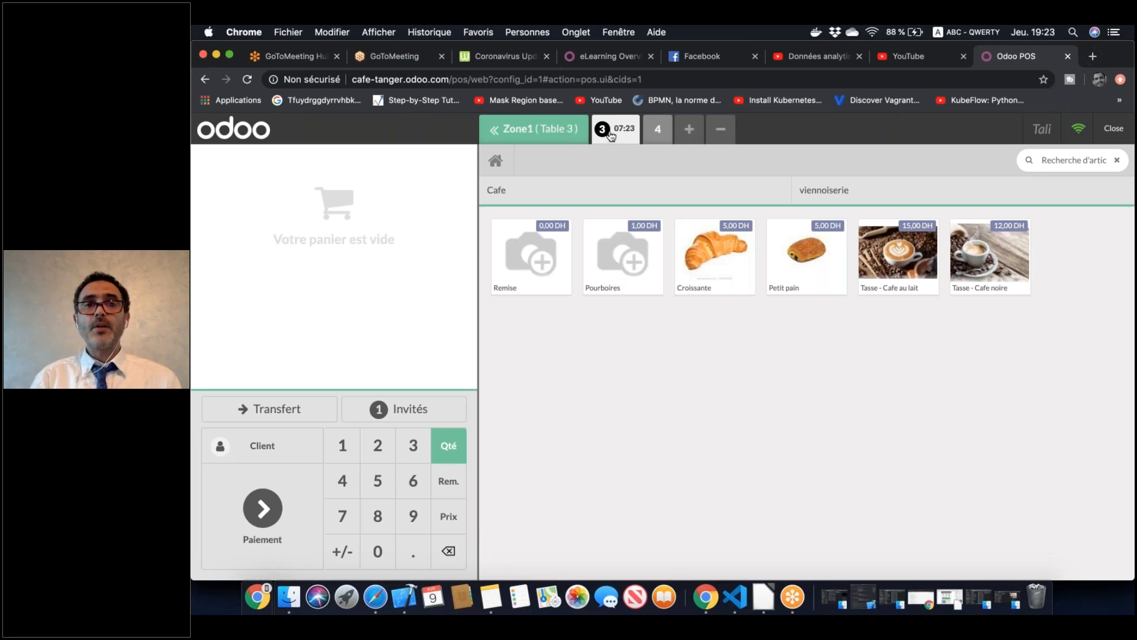
{"action": "left_click", "coordinate": [538, 135]}
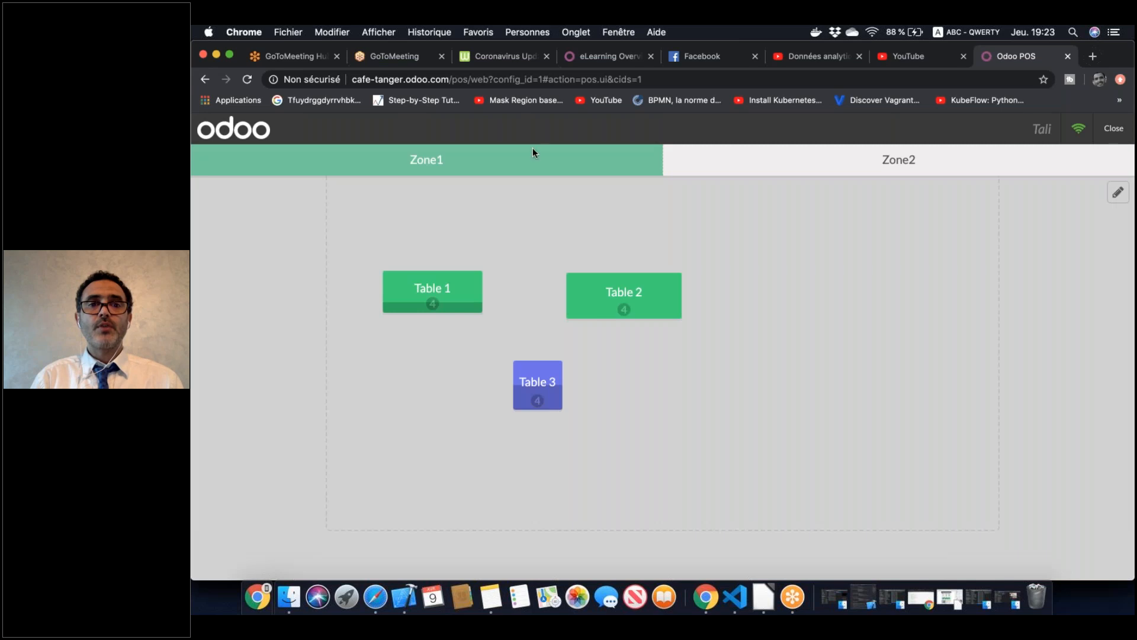
{"action": "left_click", "coordinate": [715, 168]}
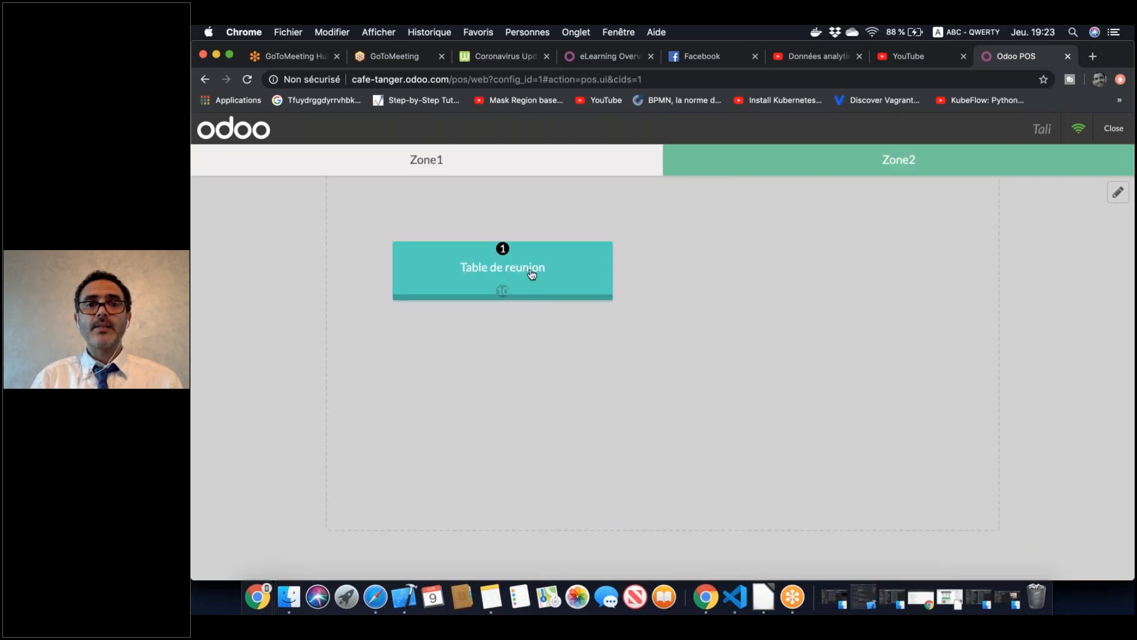
{"action": "left_click", "coordinate": [532, 274]}
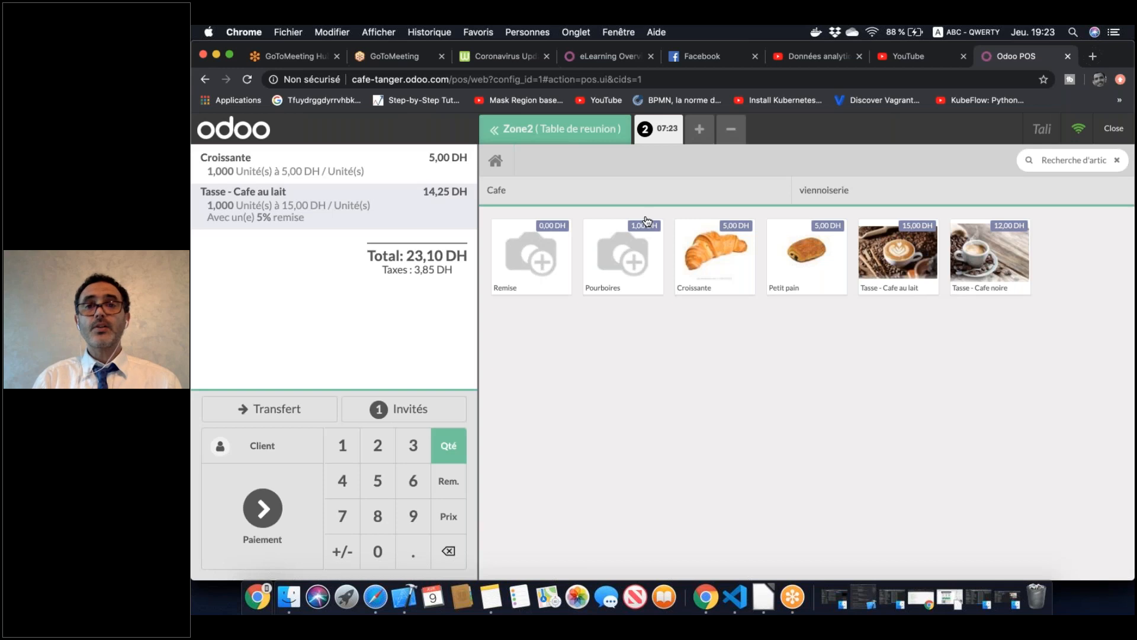
{"action": "left_click", "coordinate": [264, 512]}
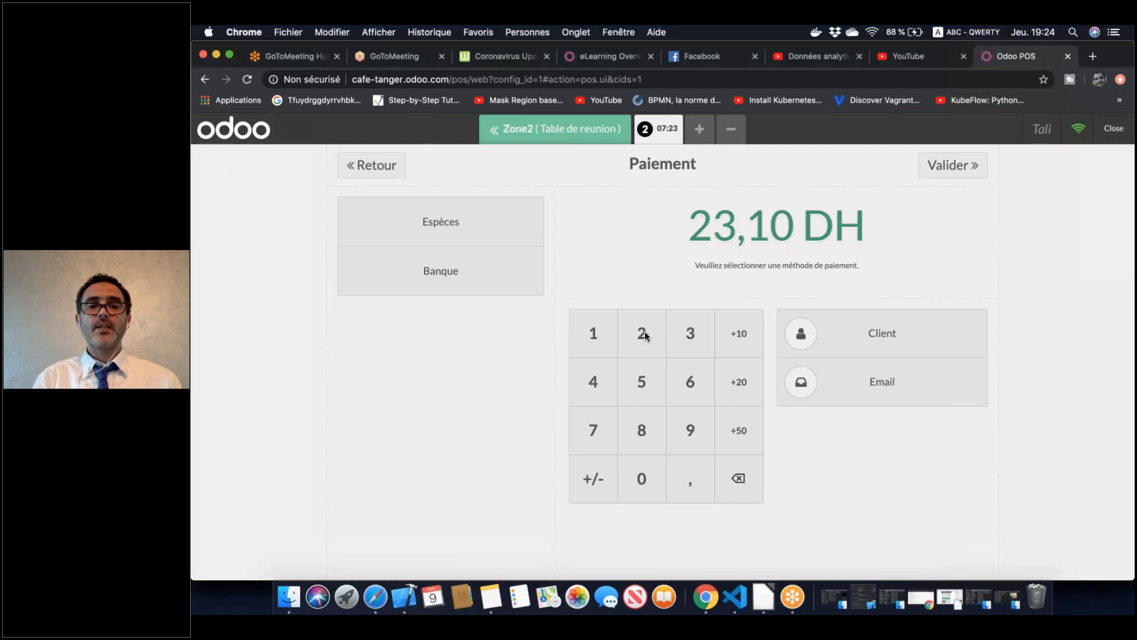
{"action": "left_click", "coordinate": [646, 482]}
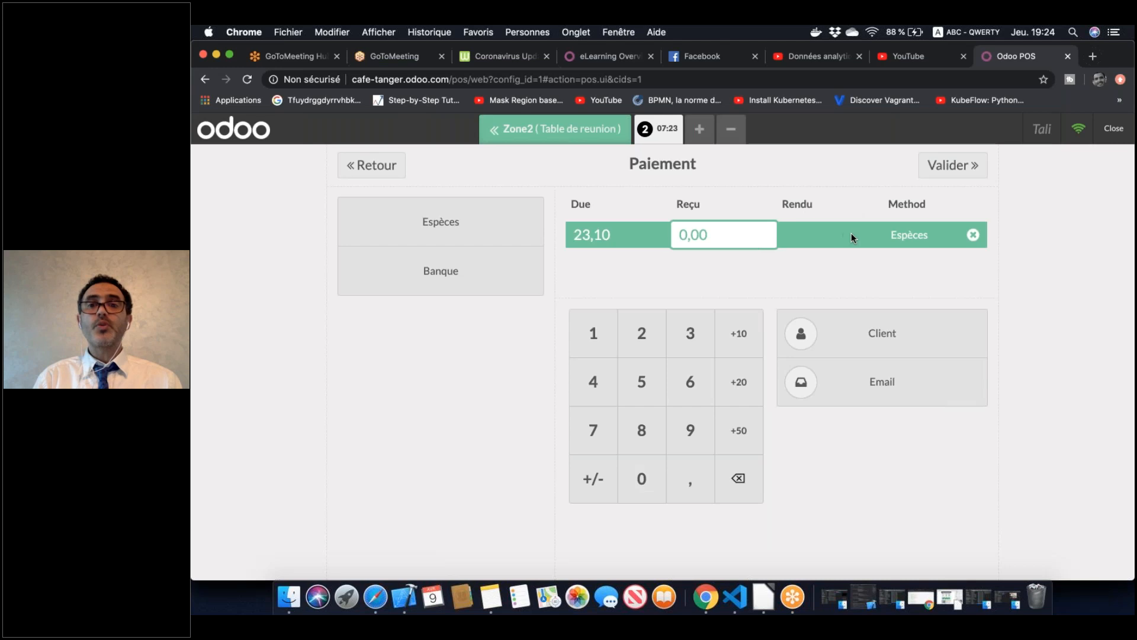
{"action": "left_click", "coordinate": [973, 235]}
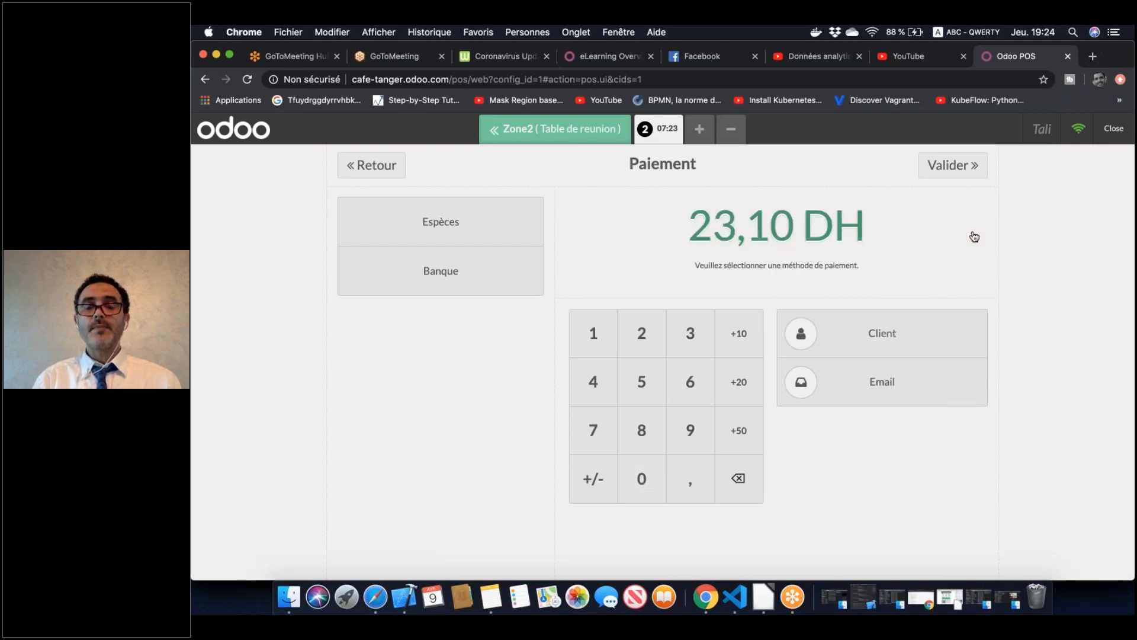
{"action": "left_click", "coordinate": [739, 382]}
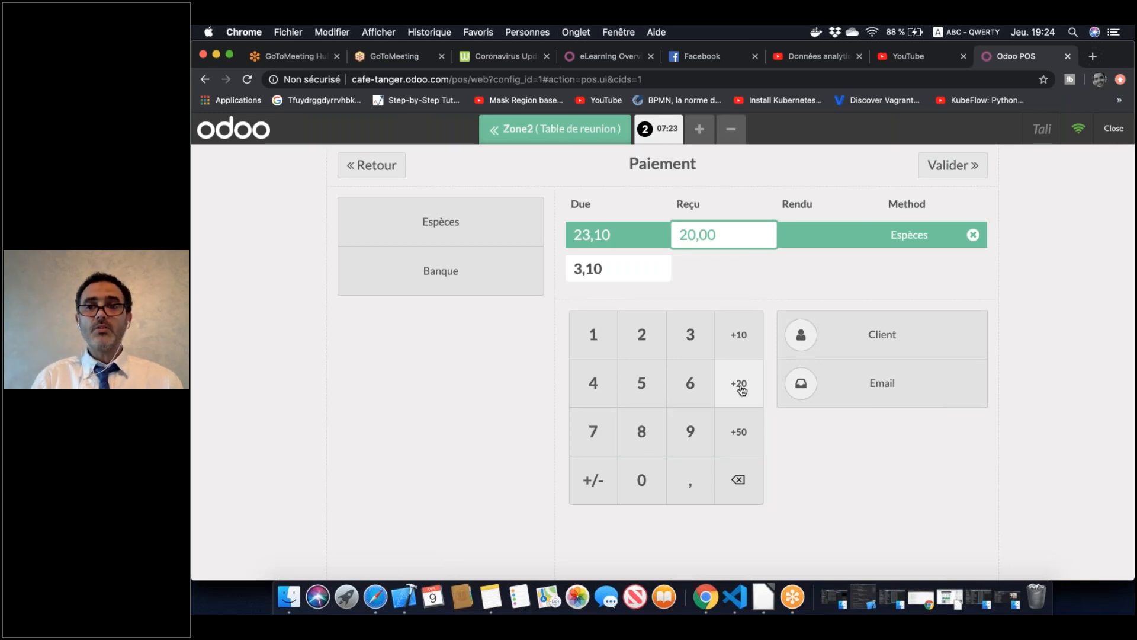
{"action": "left_click", "coordinate": [973, 234]}
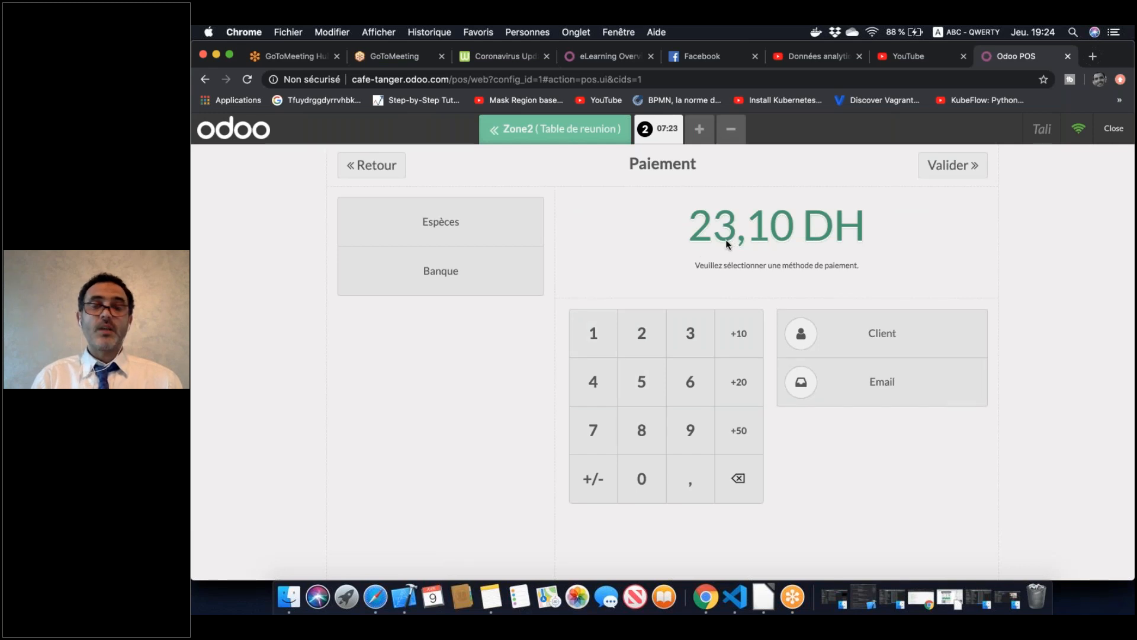
Record a 30,00 DH cash payment (Espèces) for the Table de reunion order and validate it
{"action": "left_click", "coordinate": [675, 335]}
{"action": "left_click", "coordinate": [641, 480]}
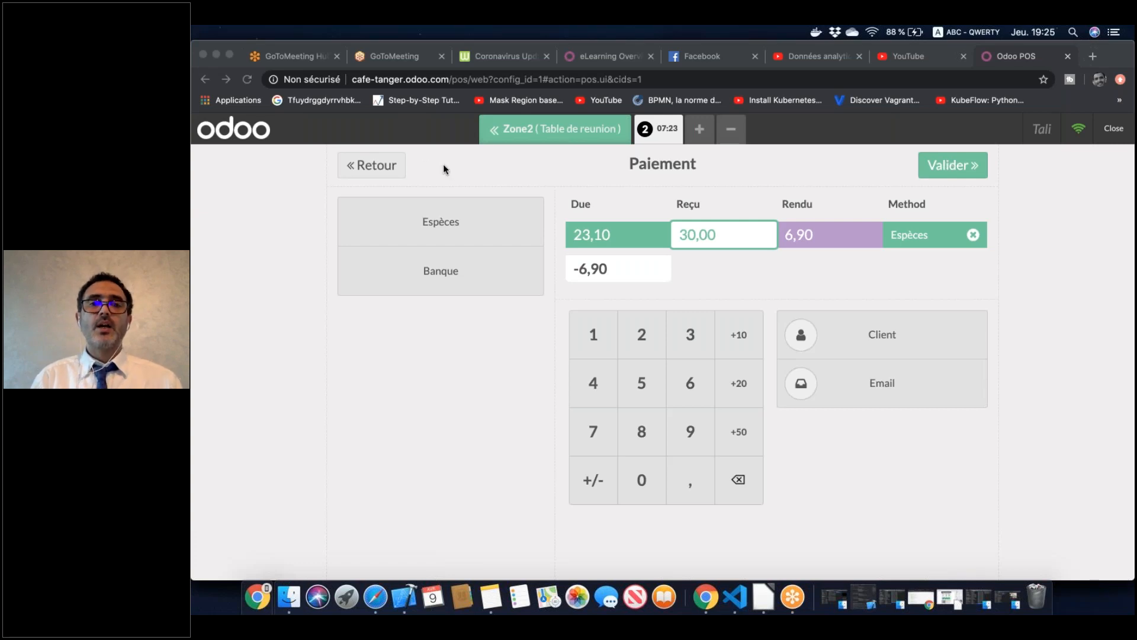
{"action": "left_click", "coordinate": [951, 166]}
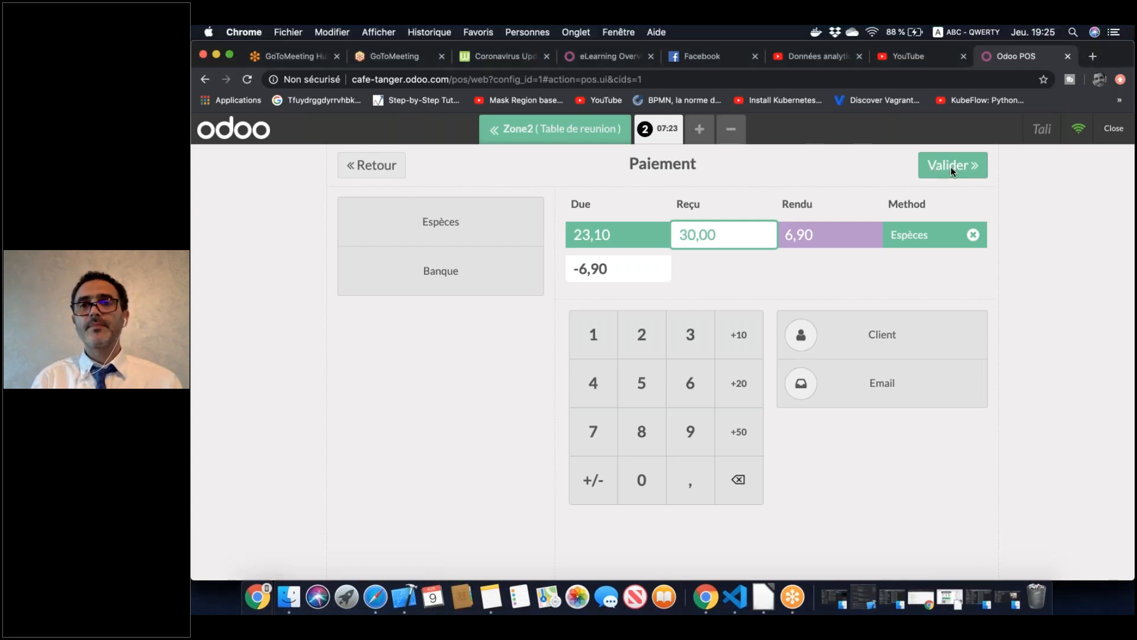
{"action": "left_click", "coordinate": [951, 166]}
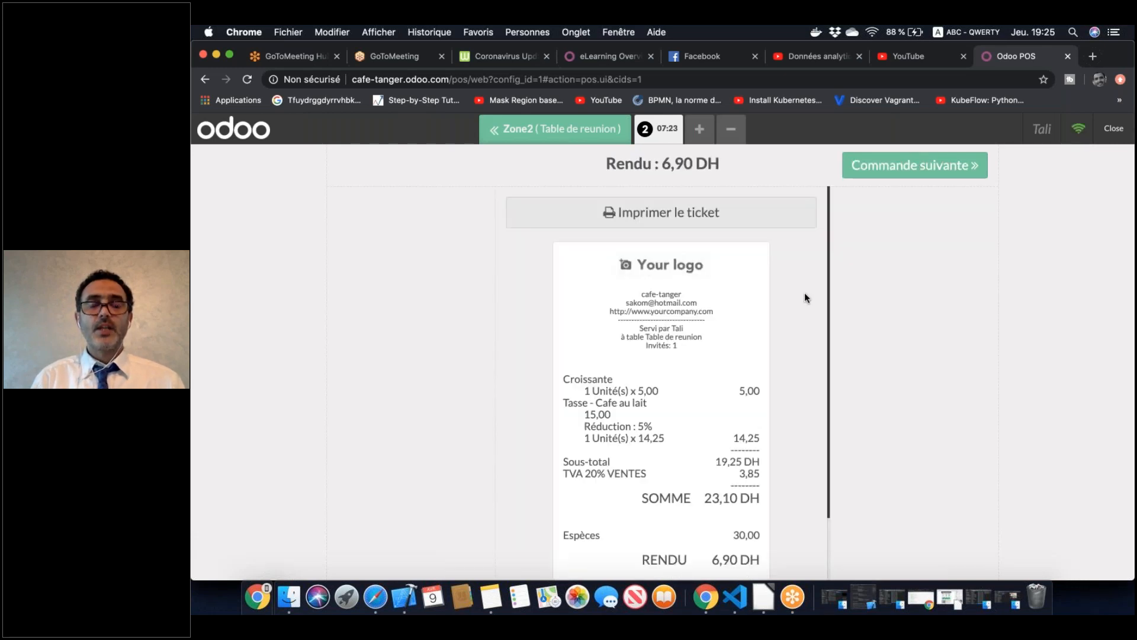
Preview the receipt's printout, cancel printing and move on to the next order
{"action": "scroll", "coordinate": [804, 292], "scroll_direction": "down", "scroll_amount": 2}
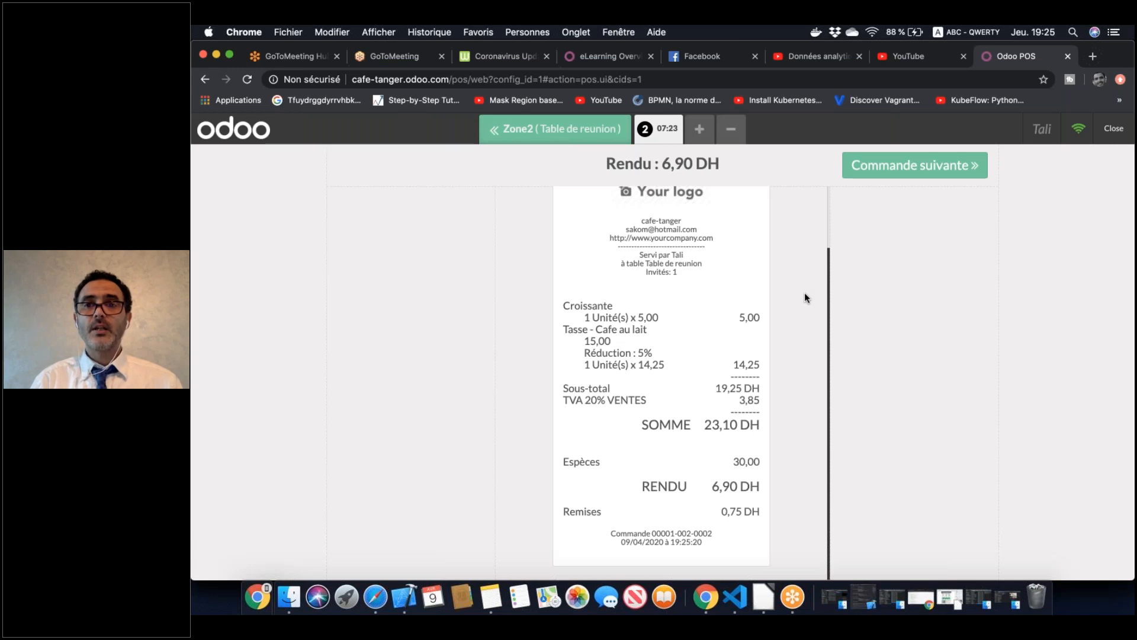
{"action": "scroll", "coordinate": [805, 292], "scroll_direction": "up", "scroll_amount": 2}
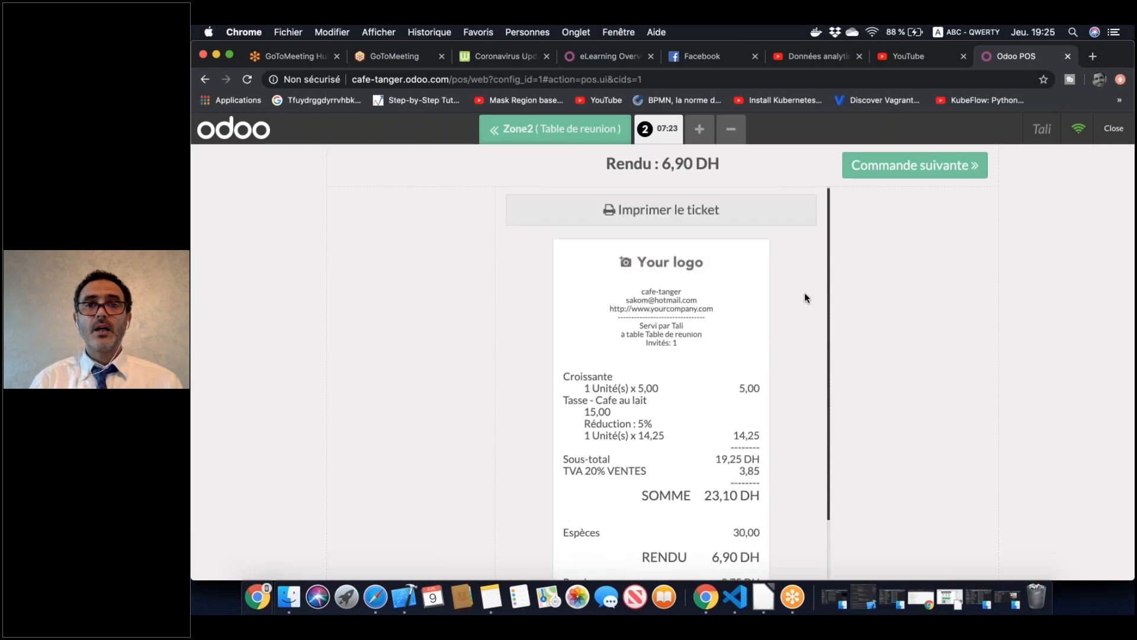
{"action": "left_click", "coordinate": [687, 221]}
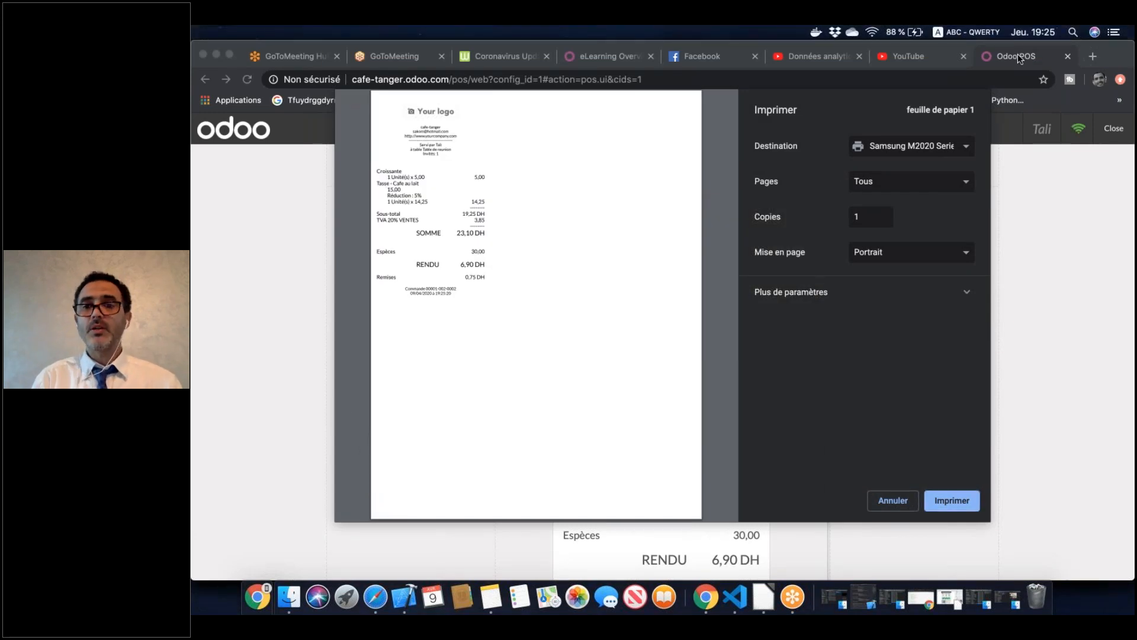
{"action": "left_click", "coordinate": [894, 501]}
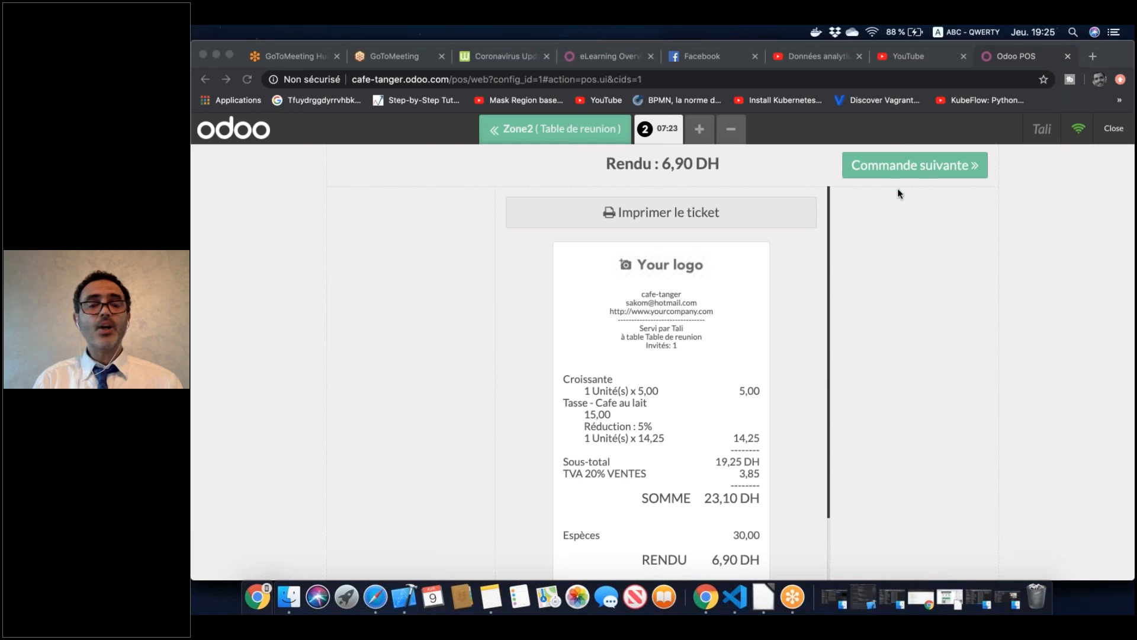
{"action": "left_click", "coordinate": [927, 168]}
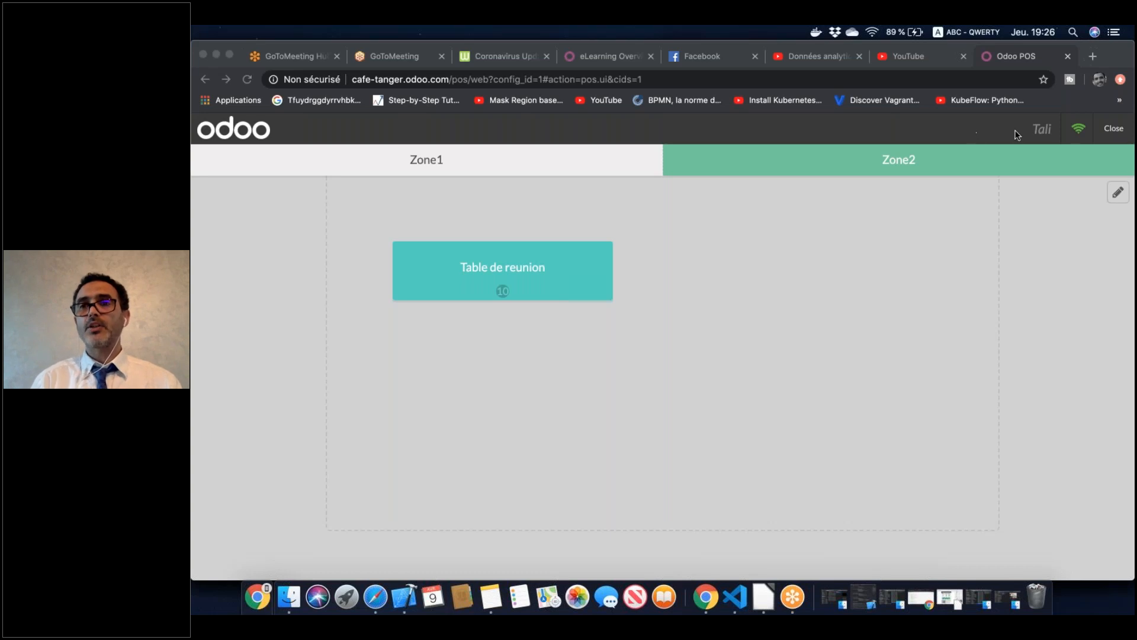
Close the point of sale interface with confirmation and open the list of orders in the back office
{"action": "left_click", "coordinate": [1117, 131]}
{"action": "left_click", "coordinate": [1117, 131]}
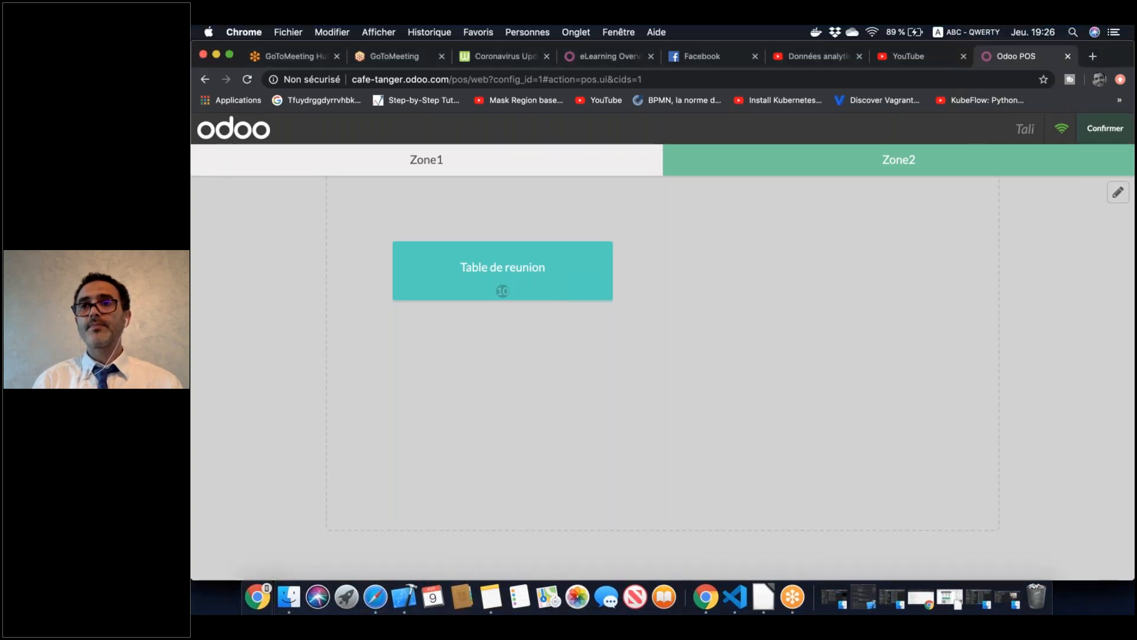
{"action": "left_click", "coordinate": [1108, 136]}
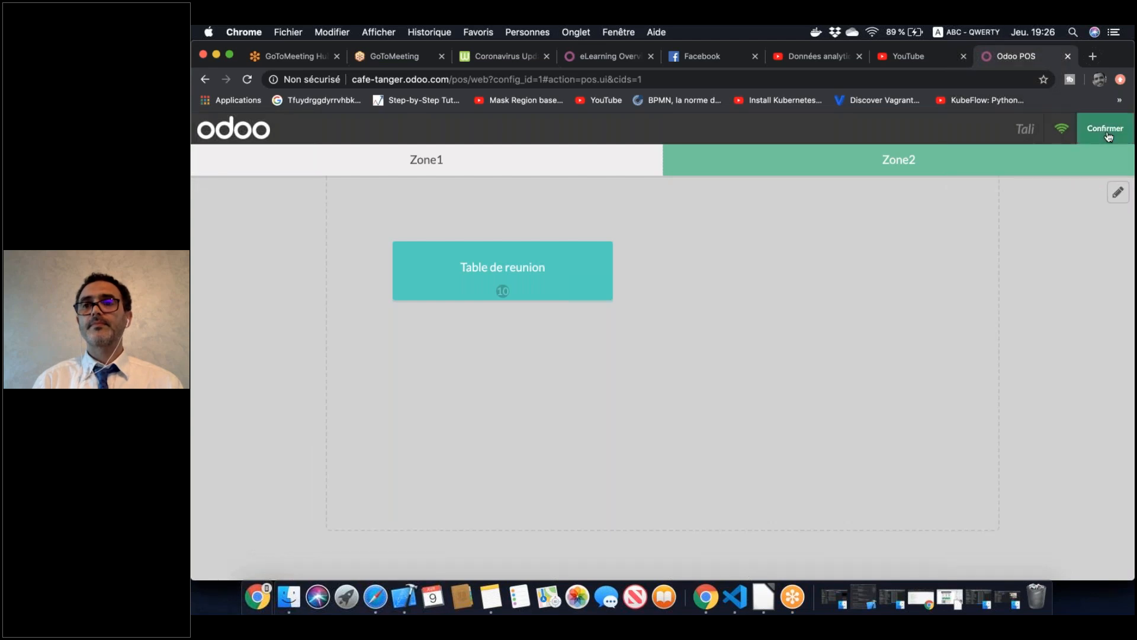
{"action": "left_click", "coordinate": [1108, 137]}
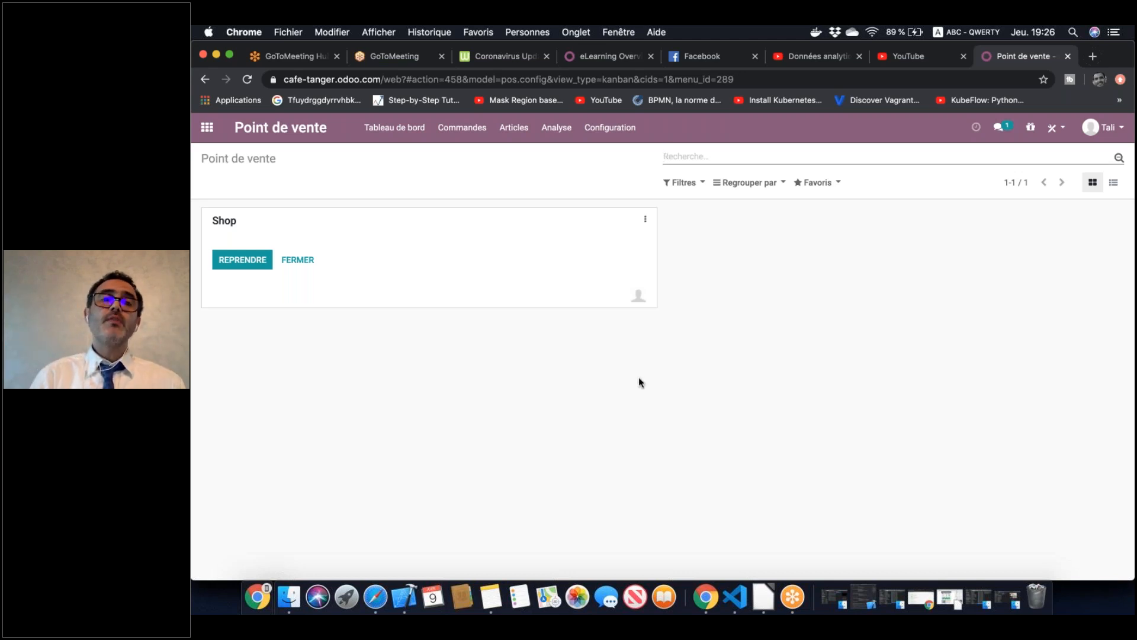
{"action": "left_click", "coordinate": [463, 127]}
{"action": "left_click", "coordinate": [469, 155]}
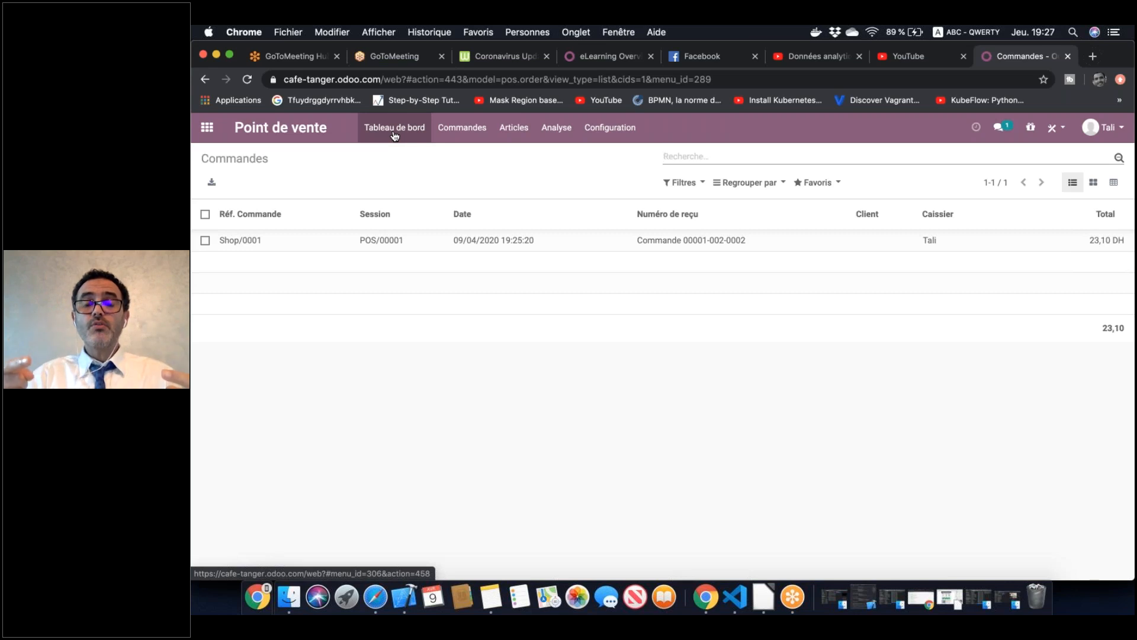
Close the Shop session from the dashboard, validating the closing and its accounting entries
{"action": "left_click", "coordinate": [610, 128]}
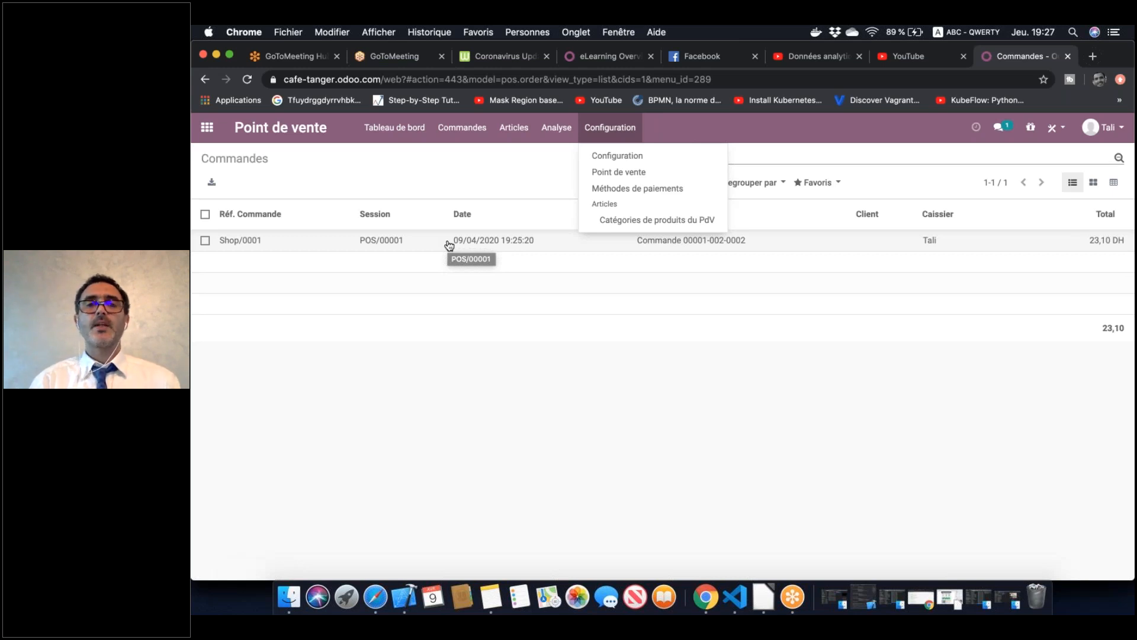
{"action": "left_click", "coordinate": [389, 129]}
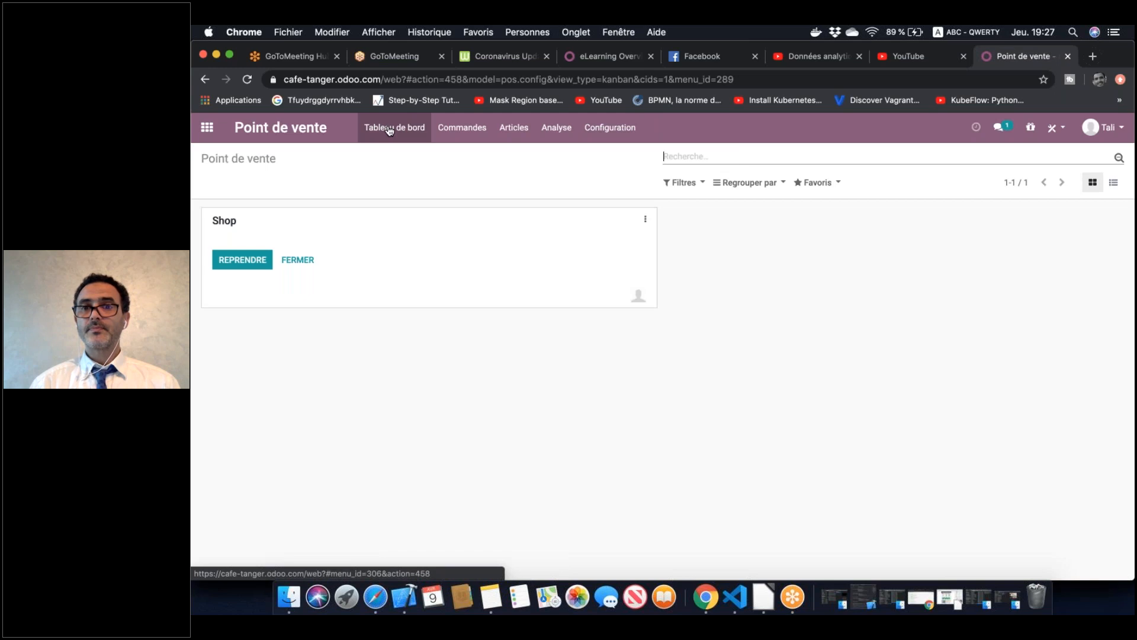
{"action": "left_click", "coordinate": [297, 266]}
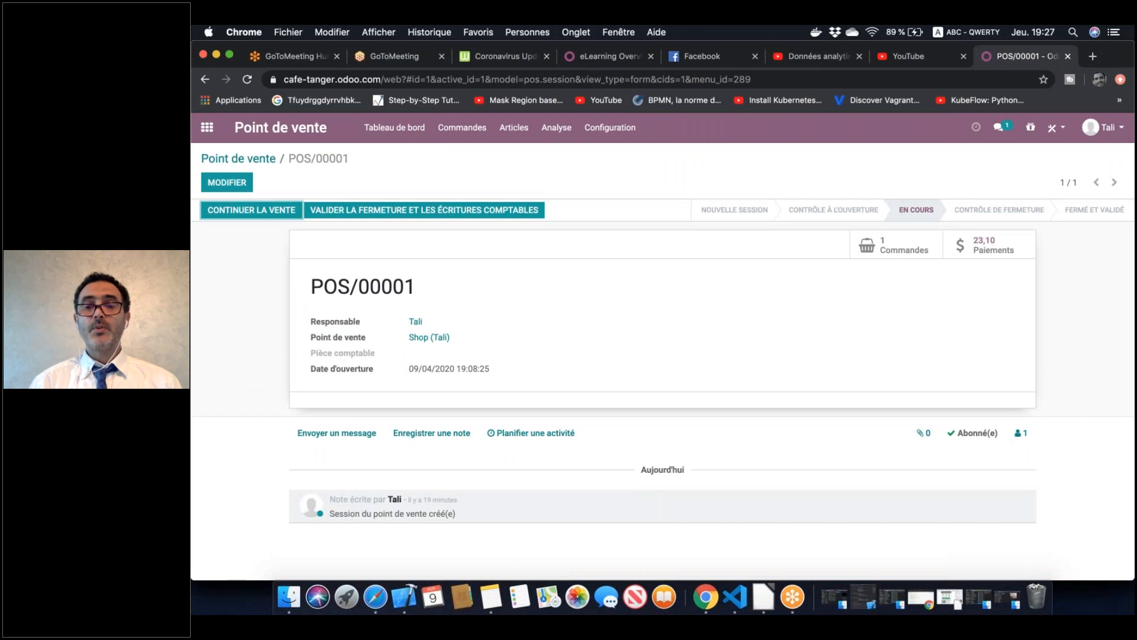
{"action": "left_click", "coordinate": [422, 211]}
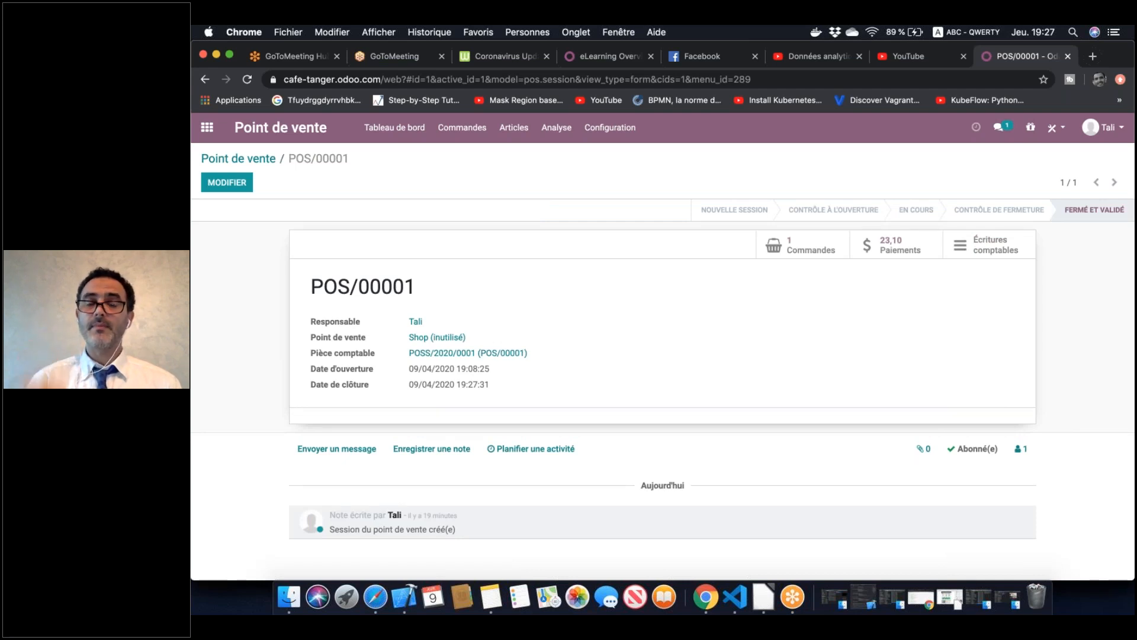
Edit the Shop point of sale's configuration and enable the Facturation option under Factures et reçus
{"action": "left_click", "coordinate": [604, 136]}
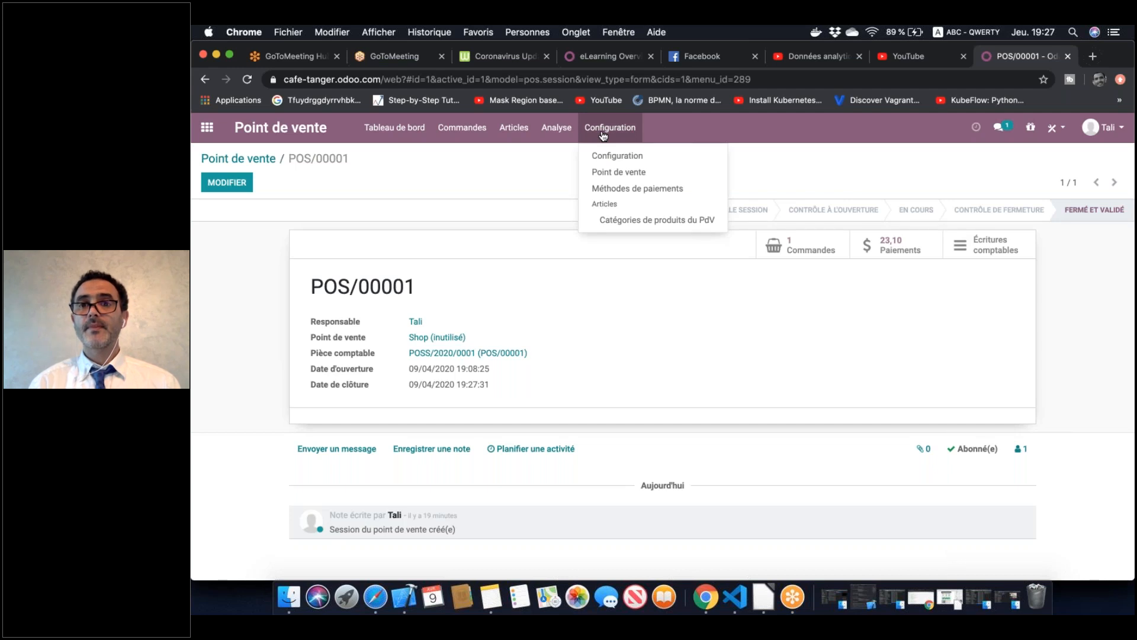
{"action": "left_click", "coordinate": [631, 174]}
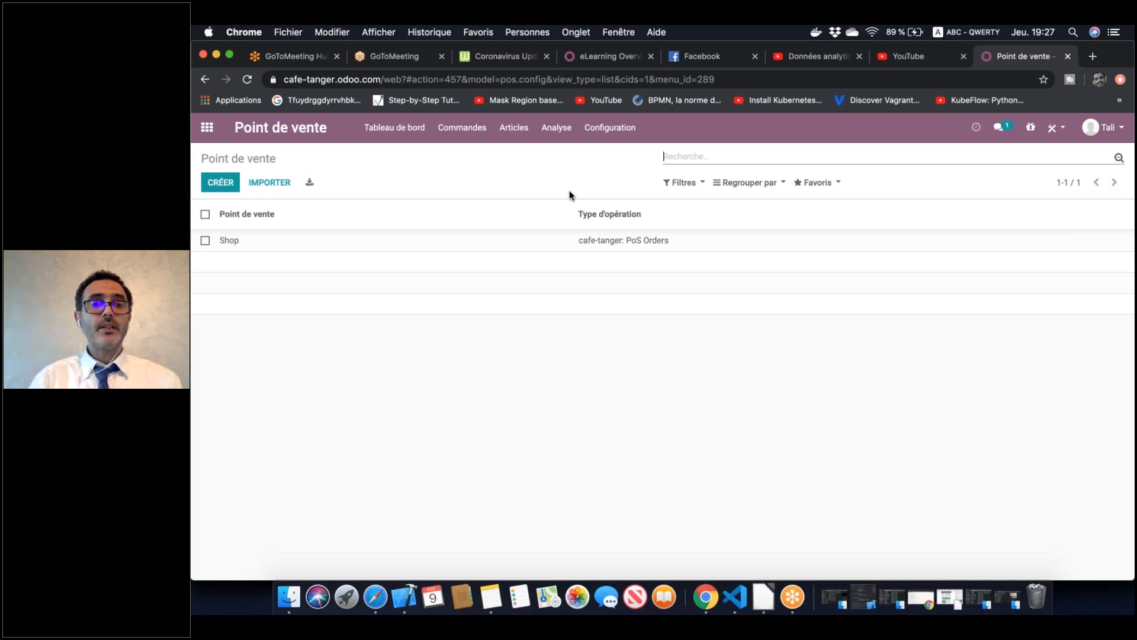
{"action": "left_click", "coordinate": [482, 248]}
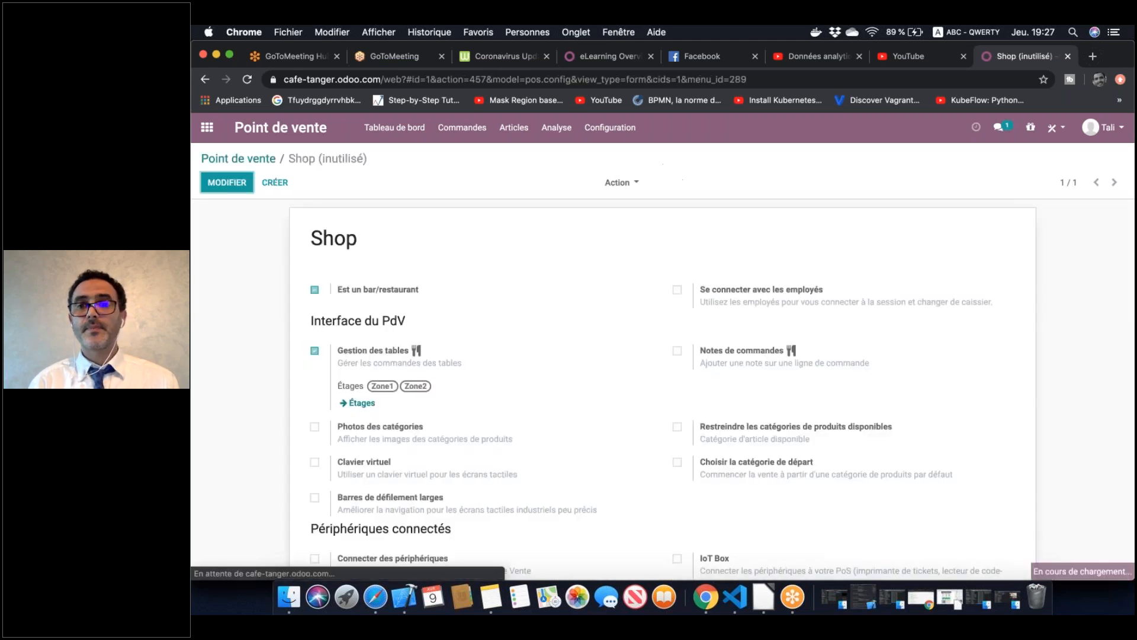
{"action": "left_click", "coordinate": [228, 184]}
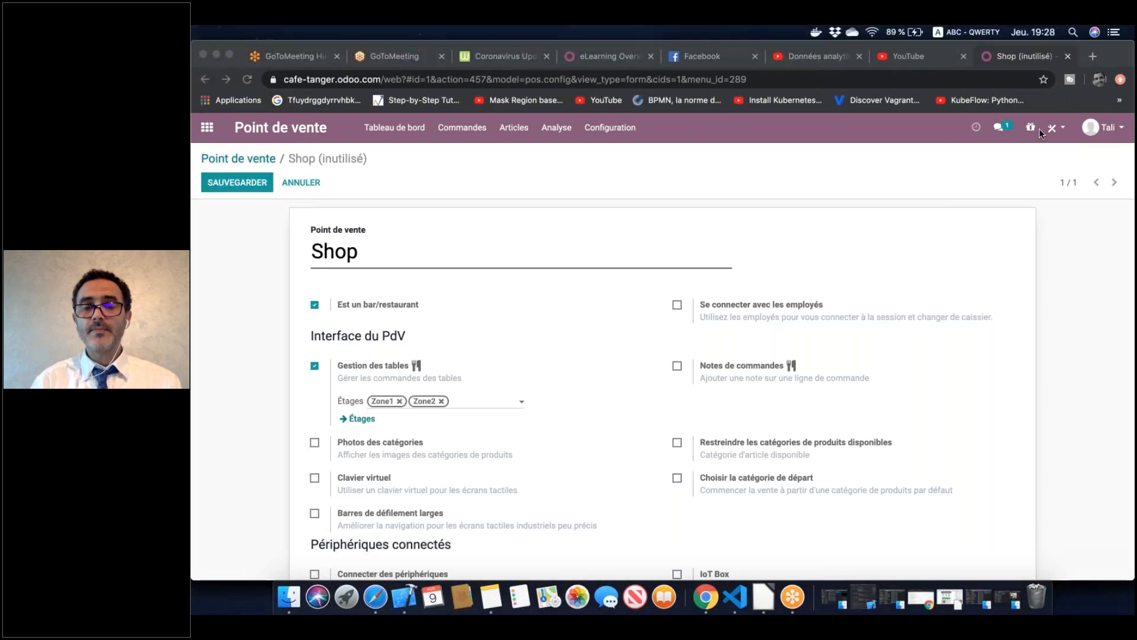
{"action": "scroll", "coordinate": [639, 329], "scroll_direction": "down", "scroll_amount": 5}
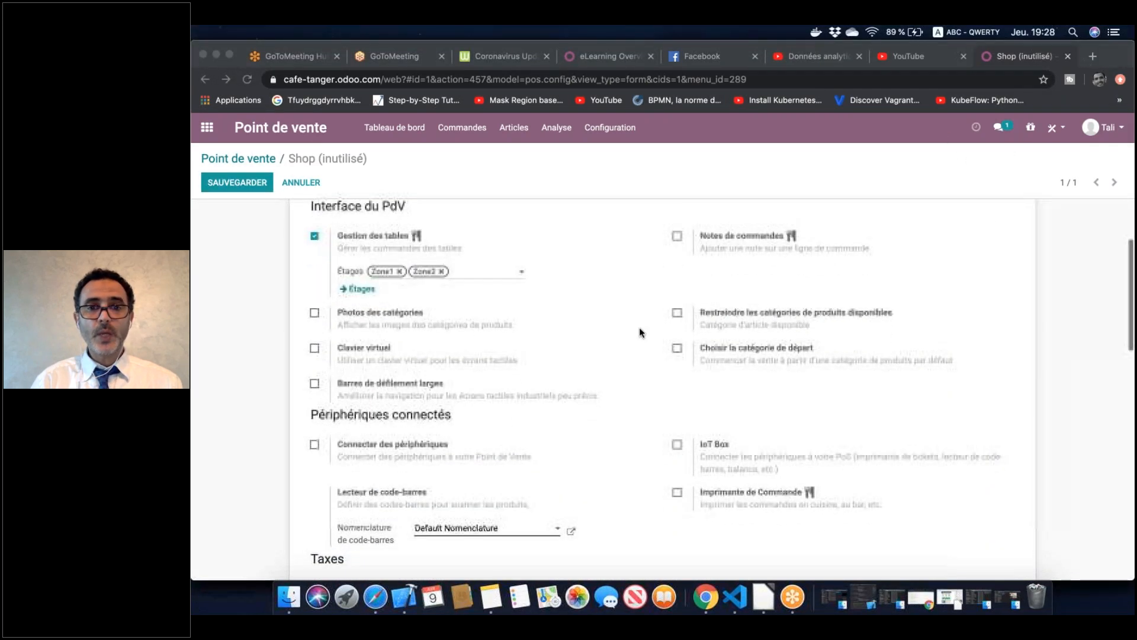
{"action": "scroll", "coordinate": [638, 327], "scroll_direction": "down", "scroll_amount": 5}
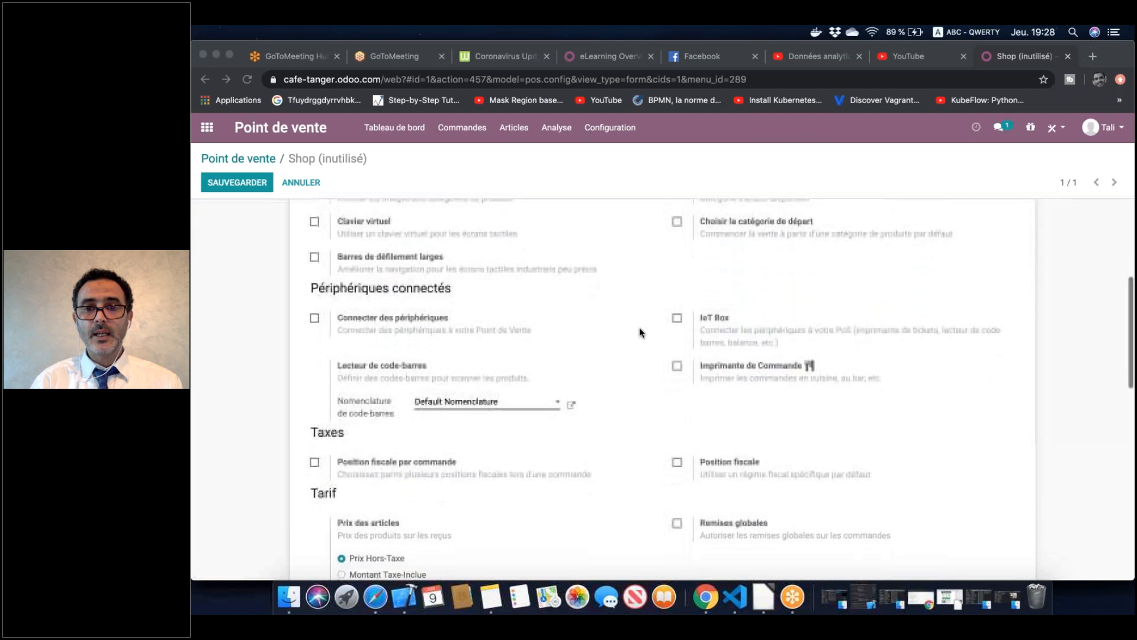
{"action": "scroll", "coordinate": [635, 379], "scroll_direction": "down", "scroll_amount": 3}
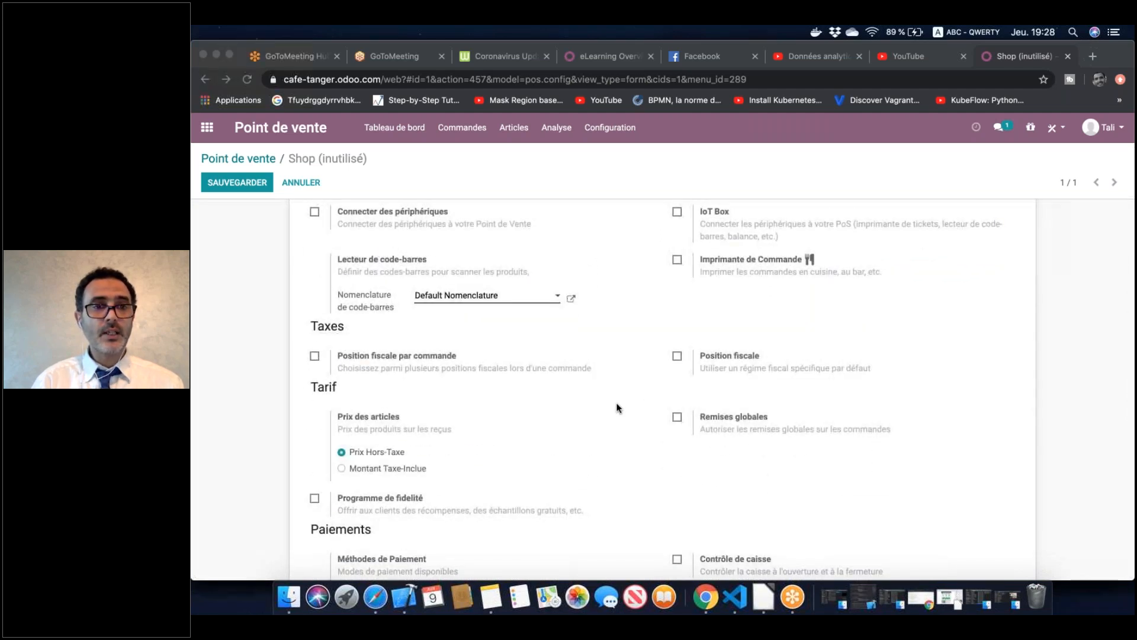
{"action": "scroll", "coordinate": [618, 408], "scroll_direction": "down", "scroll_amount": 5}
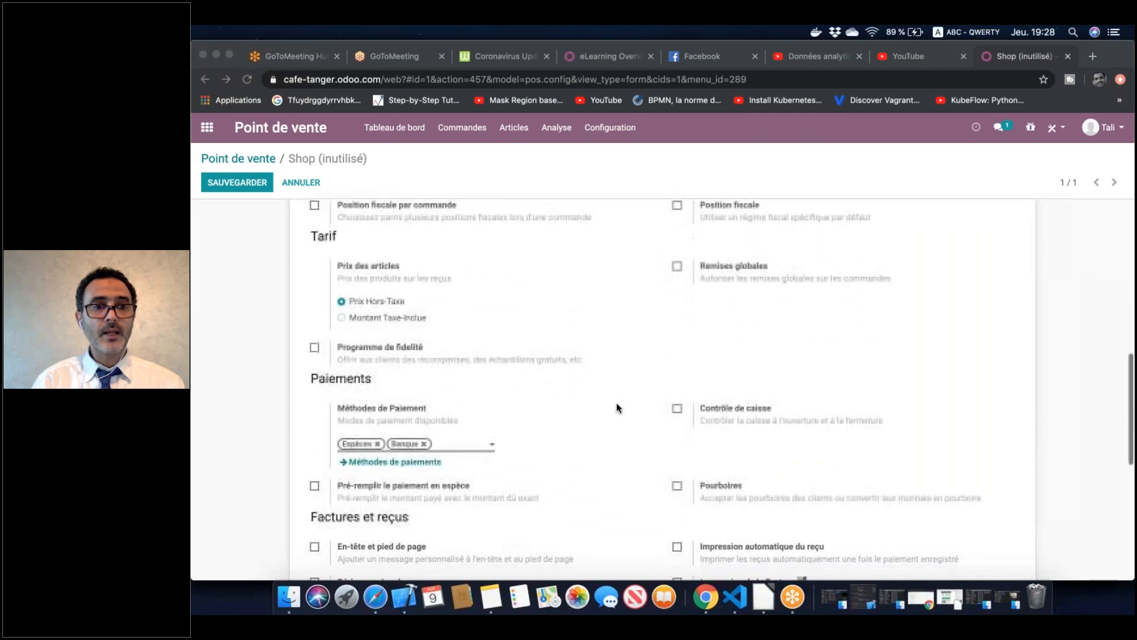
{"action": "scroll", "coordinate": [634, 444], "scroll_direction": "down", "scroll_amount": 3}
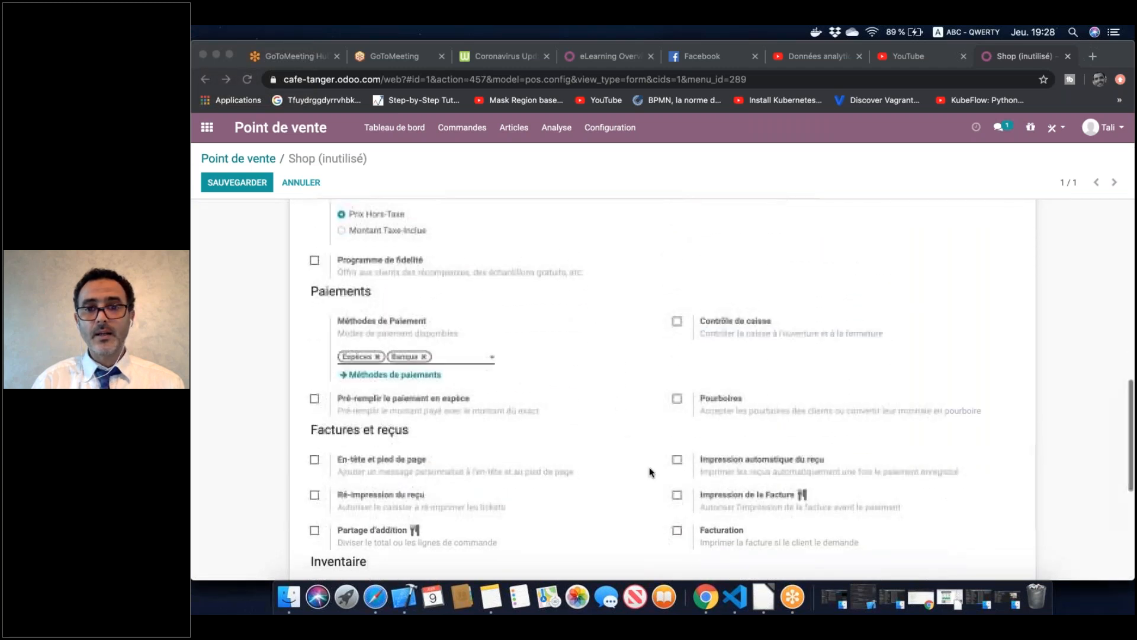
{"action": "left_click", "coordinate": [677, 532]}
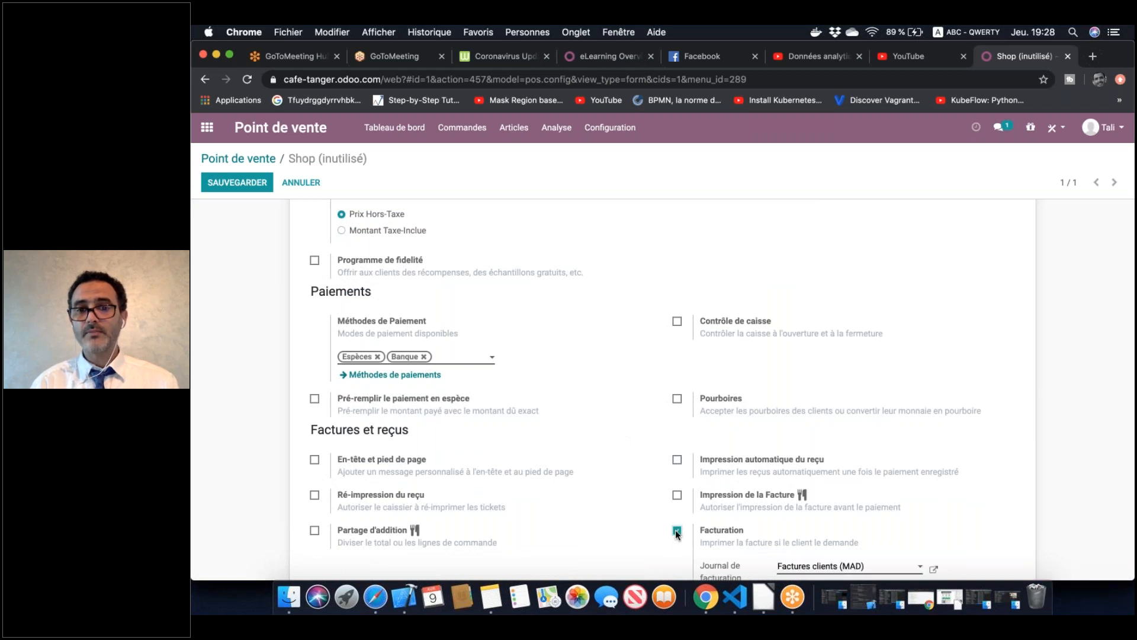
Enable the Impression de la Facture and Partage d'addition options under Factures et reçus
{"action": "scroll", "coordinate": [596, 515], "scroll_direction": "down", "scroll_amount": 4}
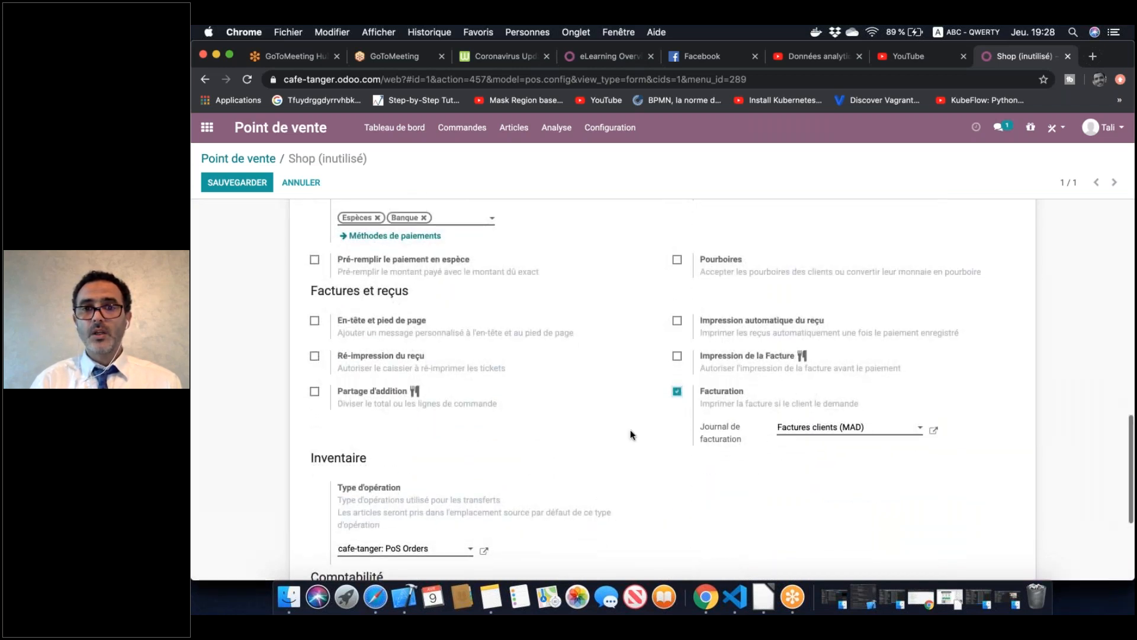
{"action": "left_click", "coordinate": [677, 356]}
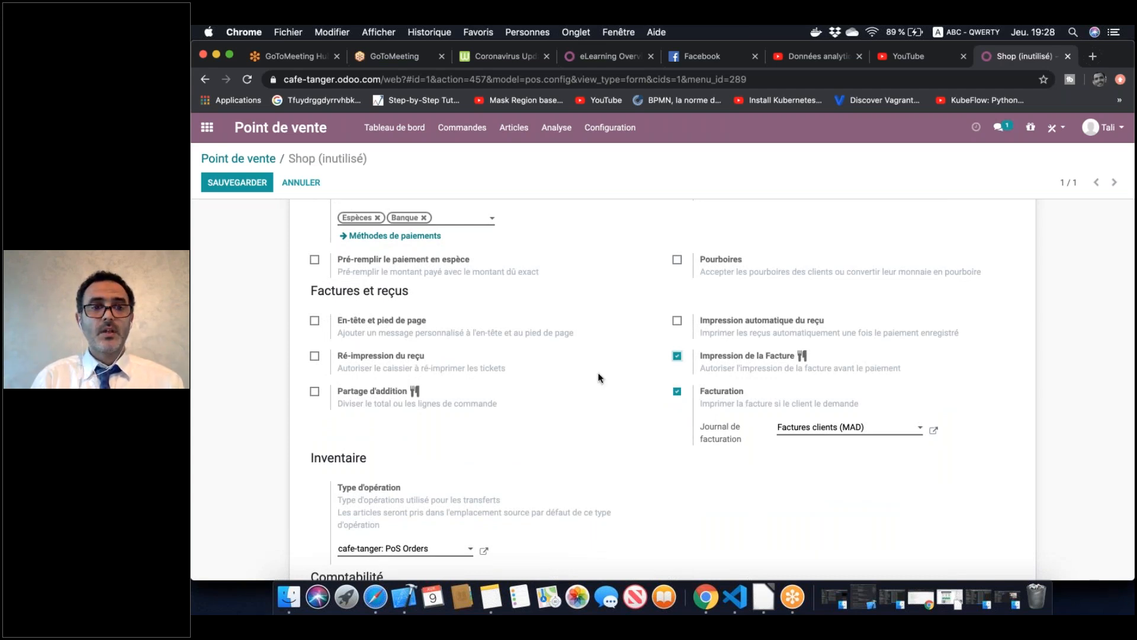
{"action": "left_click", "coordinate": [315, 393]}
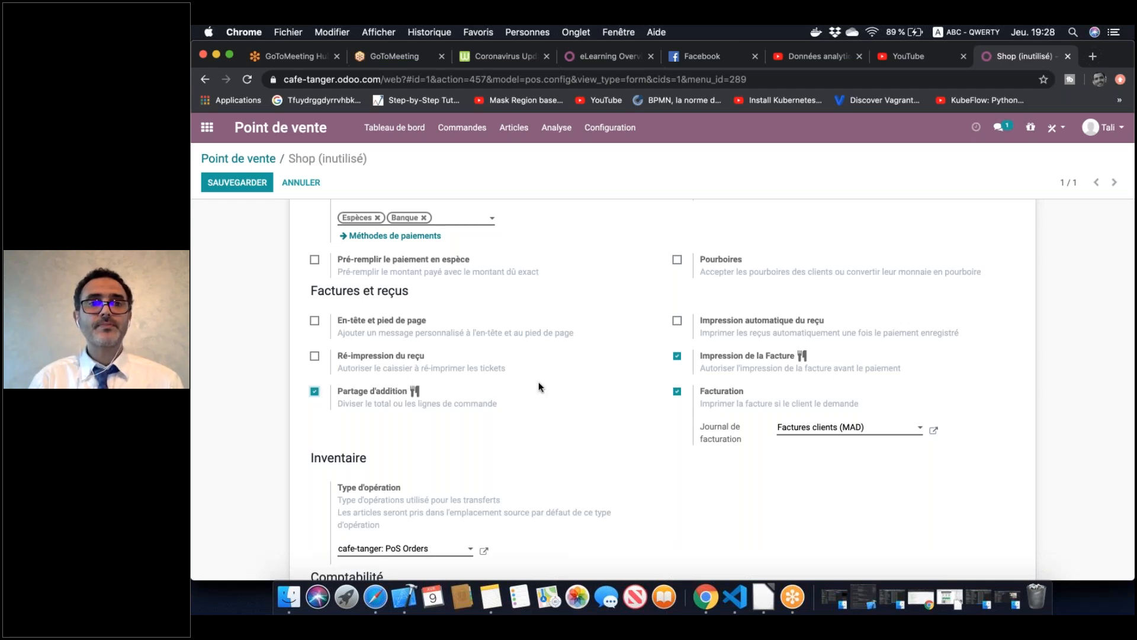
Set the Équipe de vente under Analyse des ventes to Point de vente
{"action": "scroll", "coordinate": [538, 383], "scroll_direction": "down", "scroll_amount": 5}
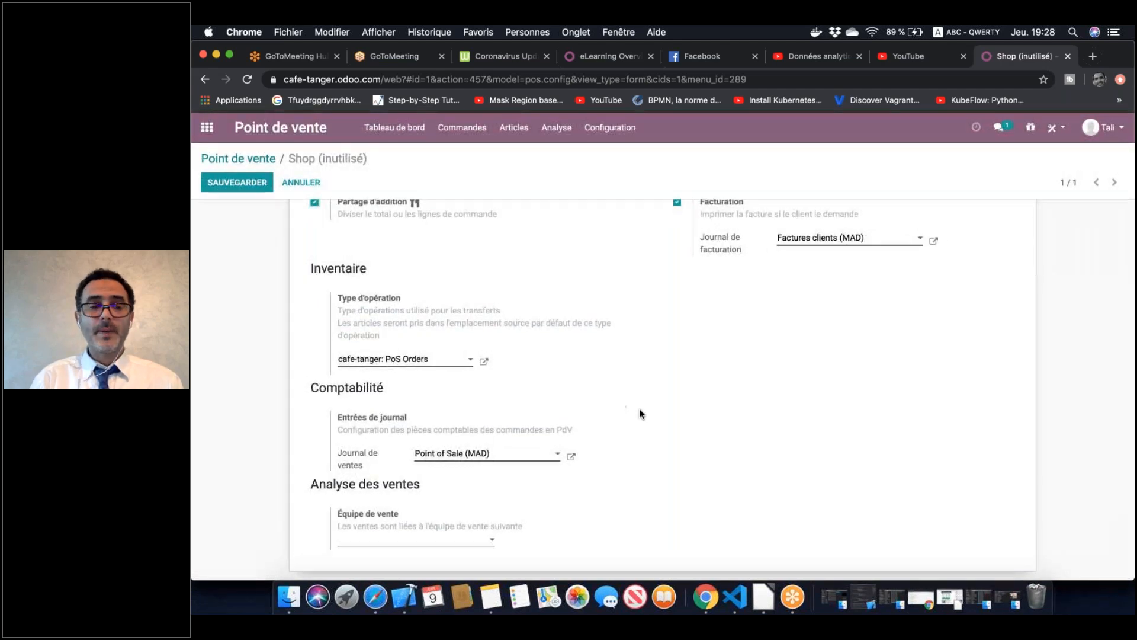
{"action": "left_click", "coordinate": [451, 543]}
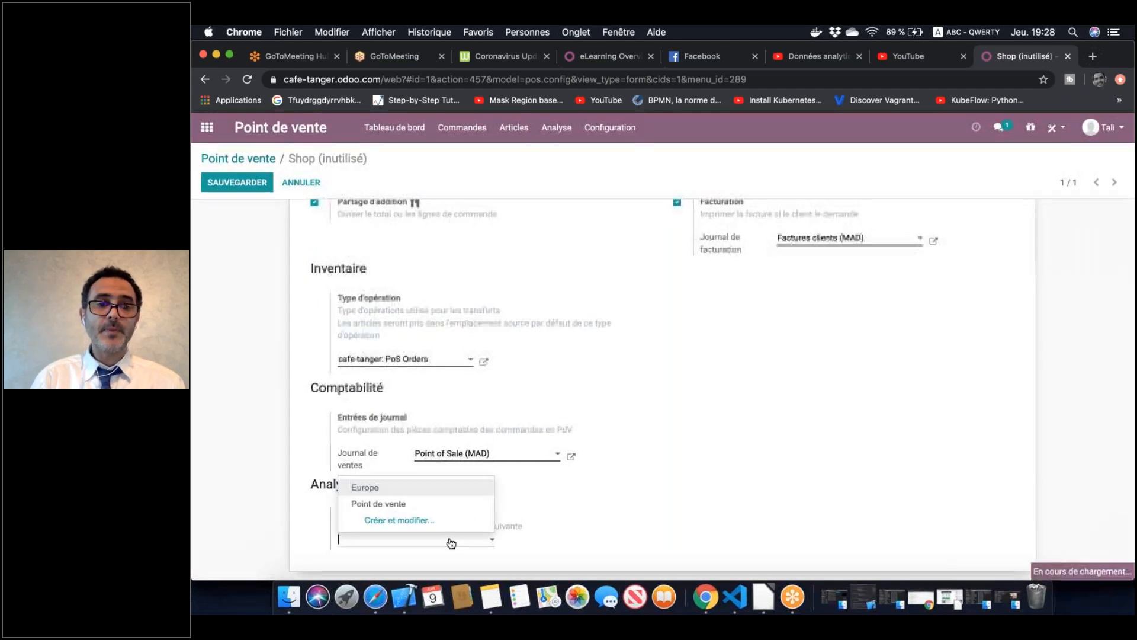
{"action": "left_click", "coordinate": [420, 505]}
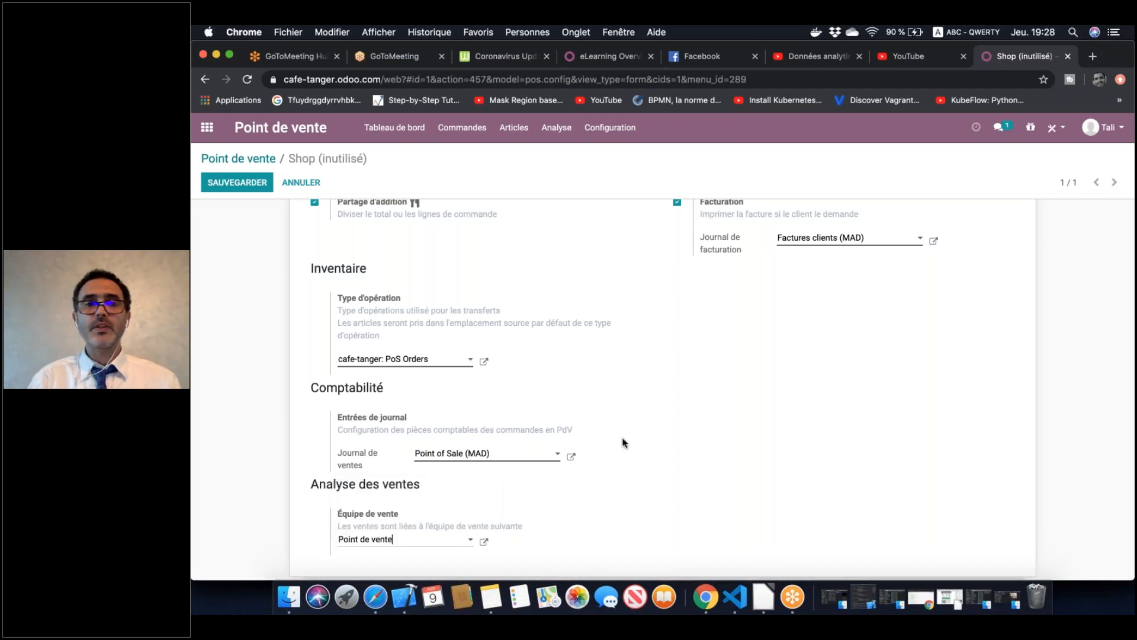
Enable Choisir la catégorie de départ in the Interface du PdV section and select Cafe as the starting category
{"action": "scroll", "coordinate": [621, 438], "scroll_direction": "up", "scroll_amount": 10}
{"action": "scroll", "coordinate": [623, 438], "scroll_direction": "up", "scroll_amount": 5}
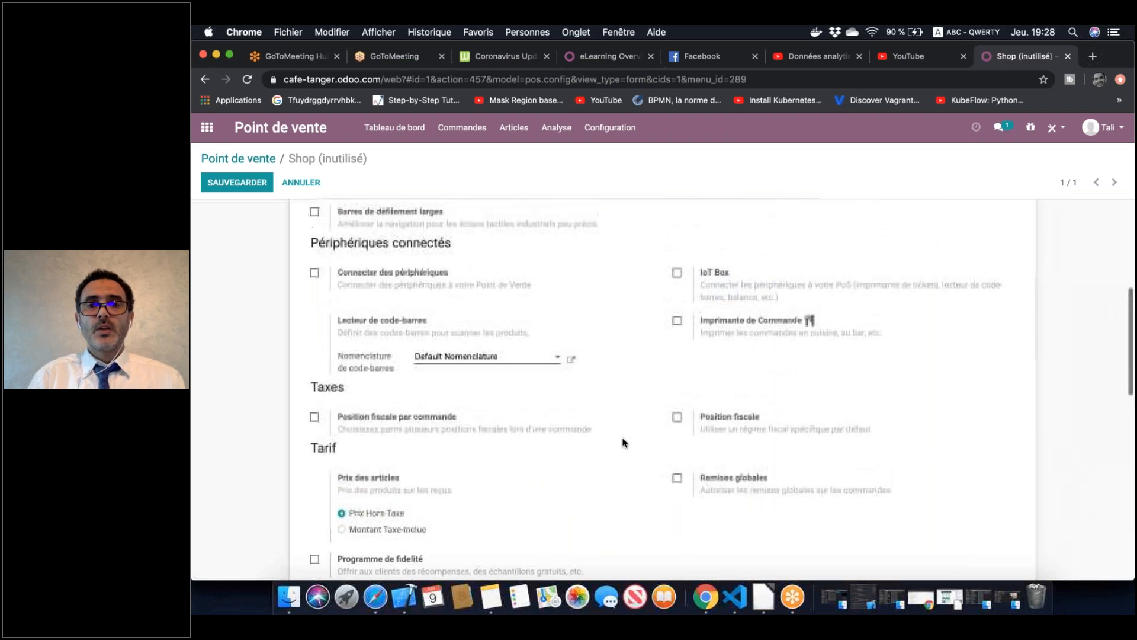
{"action": "scroll", "coordinate": [623, 441], "scroll_direction": "up", "scroll_amount": 4}
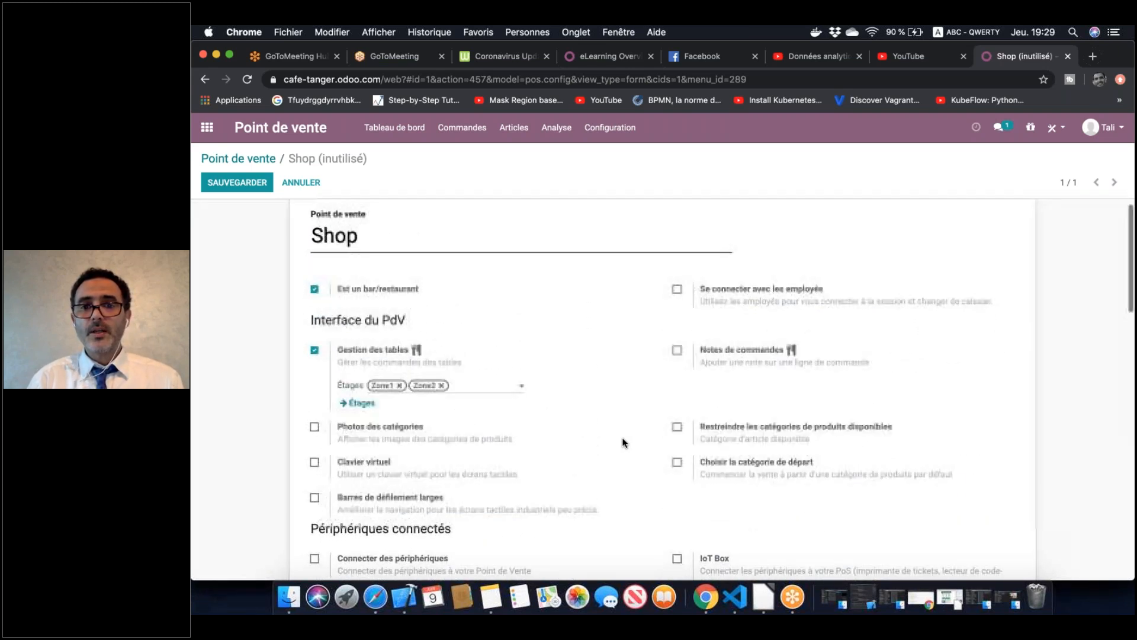
{"action": "scroll", "coordinate": [622, 437], "scroll_direction": "down", "scroll_amount": 1}
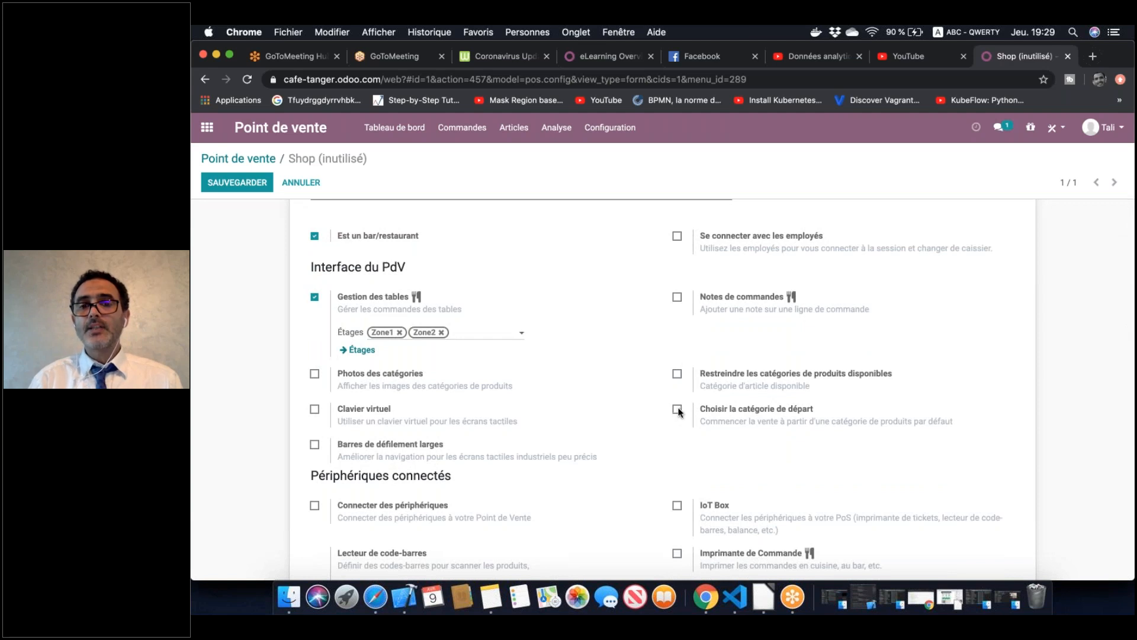
{"action": "left_click", "coordinate": [678, 409]}
{"action": "left_click", "coordinate": [781, 445]}
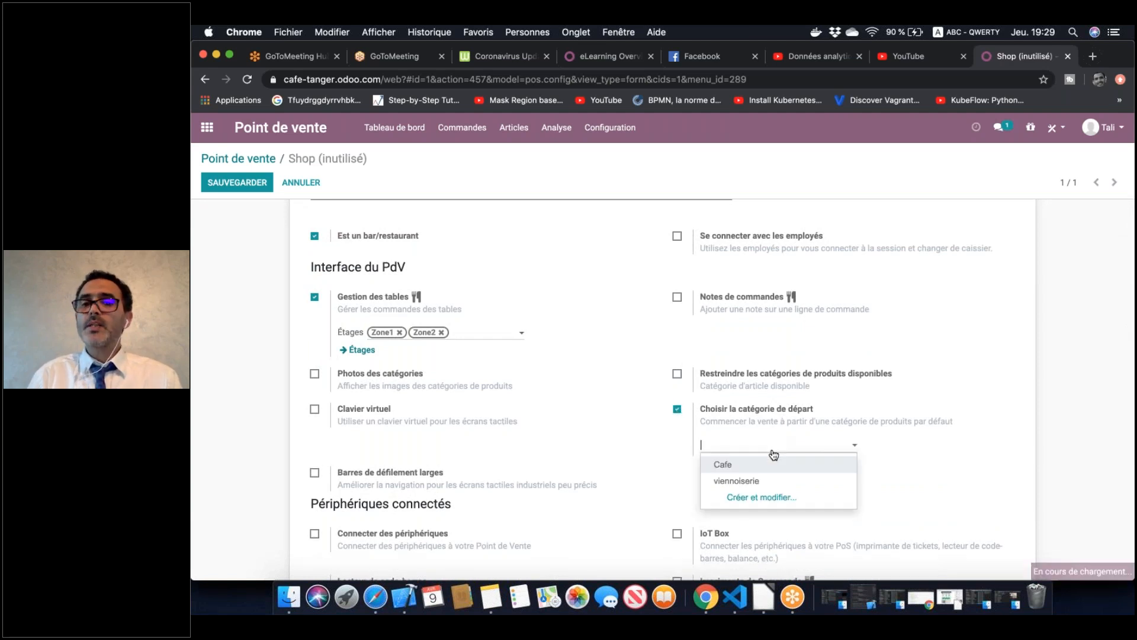
{"action": "left_click", "coordinate": [725, 464]}
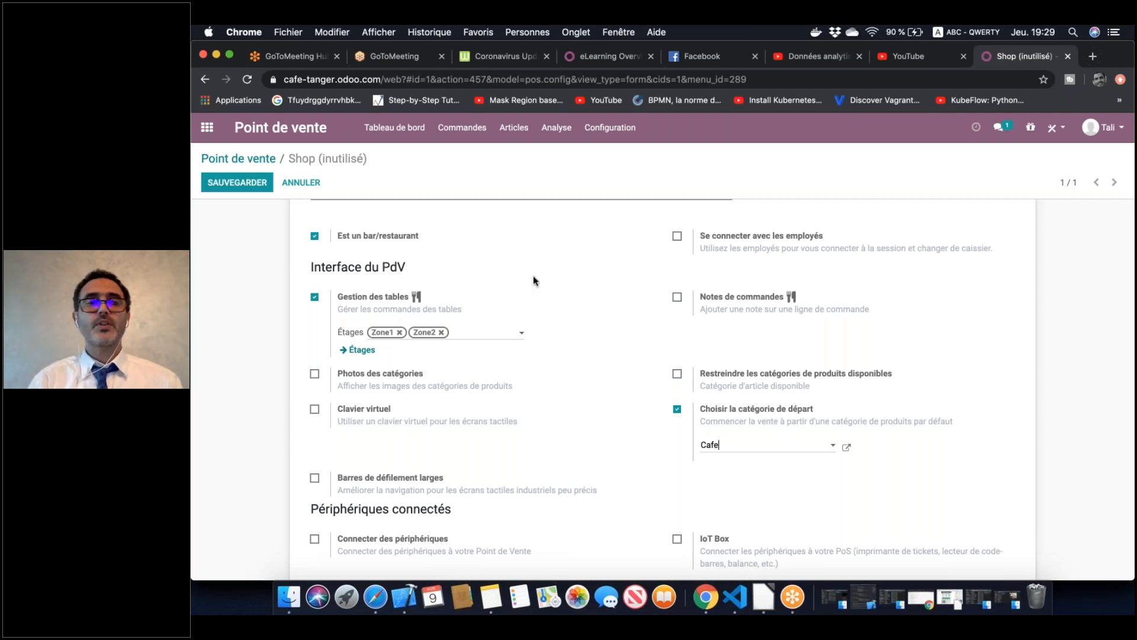
Save the Shop configuration and start a new session from the dashboard, opening Table 3 in Zone1
{"action": "left_click", "coordinate": [257, 185]}
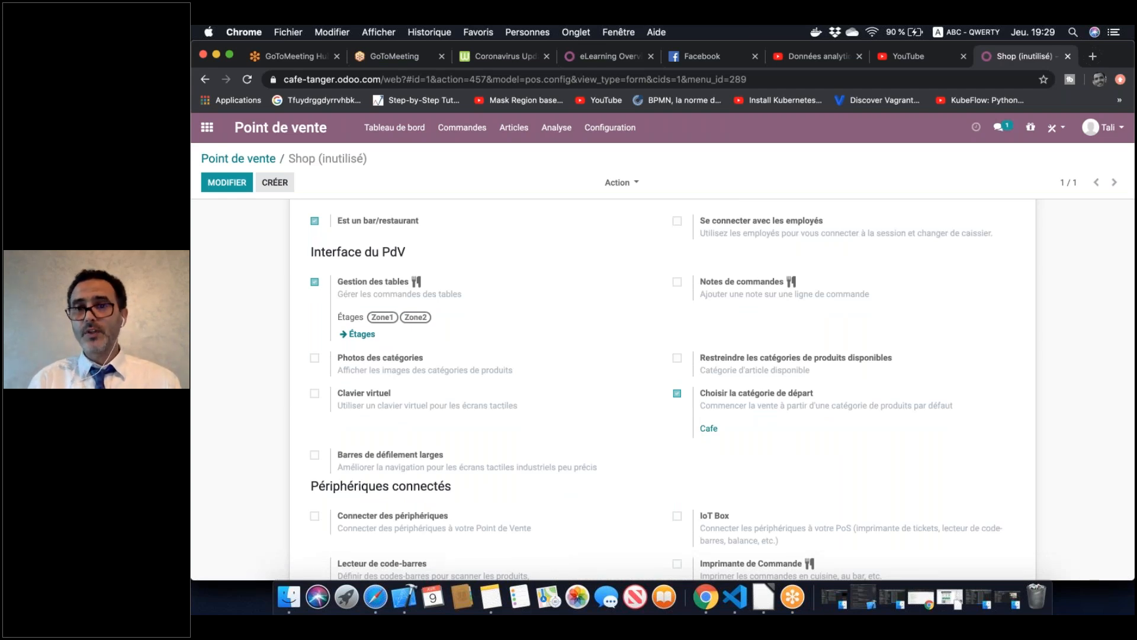
{"action": "left_click", "coordinate": [389, 126]}
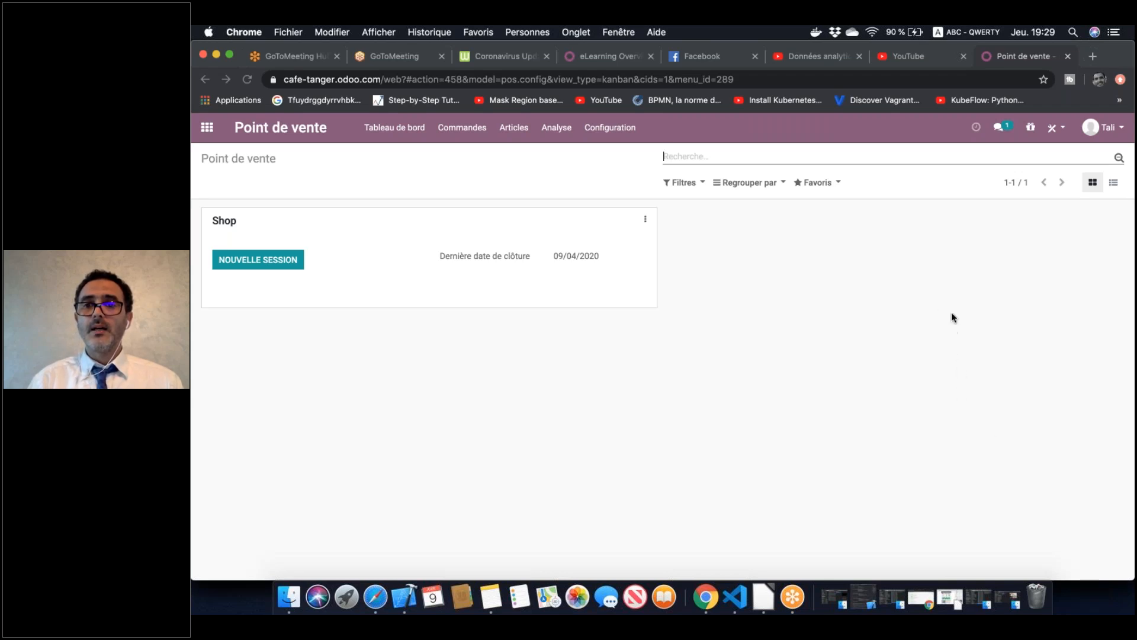
{"action": "left_click", "coordinate": [270, 259]}
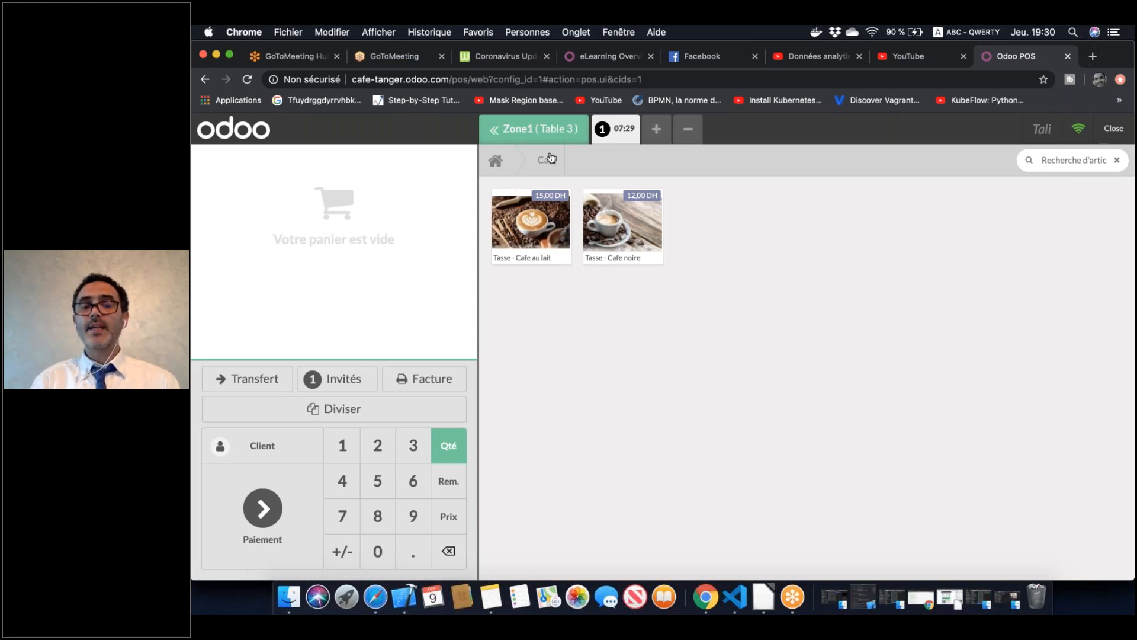
Browse the viennoiserie category, return to all products and add one Petit pain and one Tasse - Cafe au lait to the order
{"action": "left_click", "coordinate": [491, 162]}
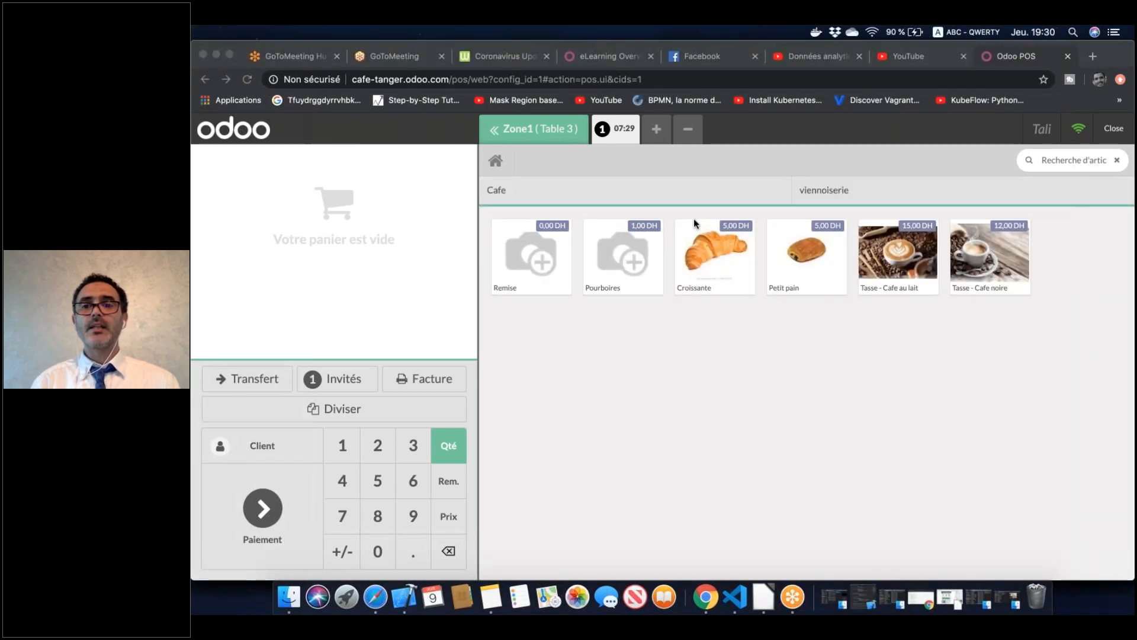
{"action": "left_click", "coordinate": [833, 190]}
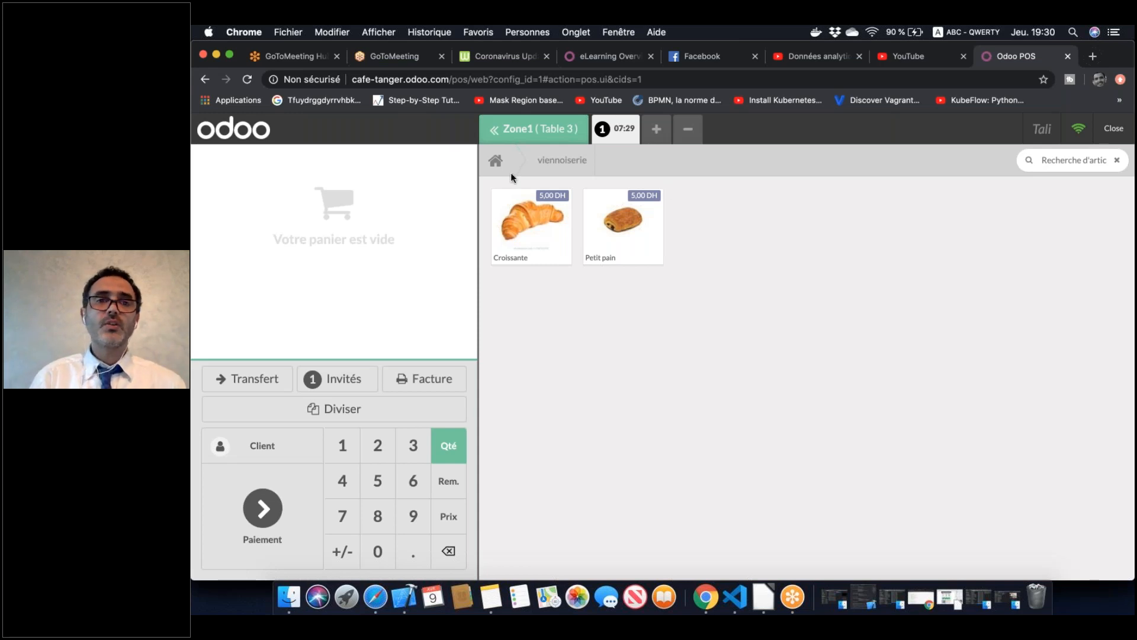
{"action": "left_click", "coordinate": [495, 161]}
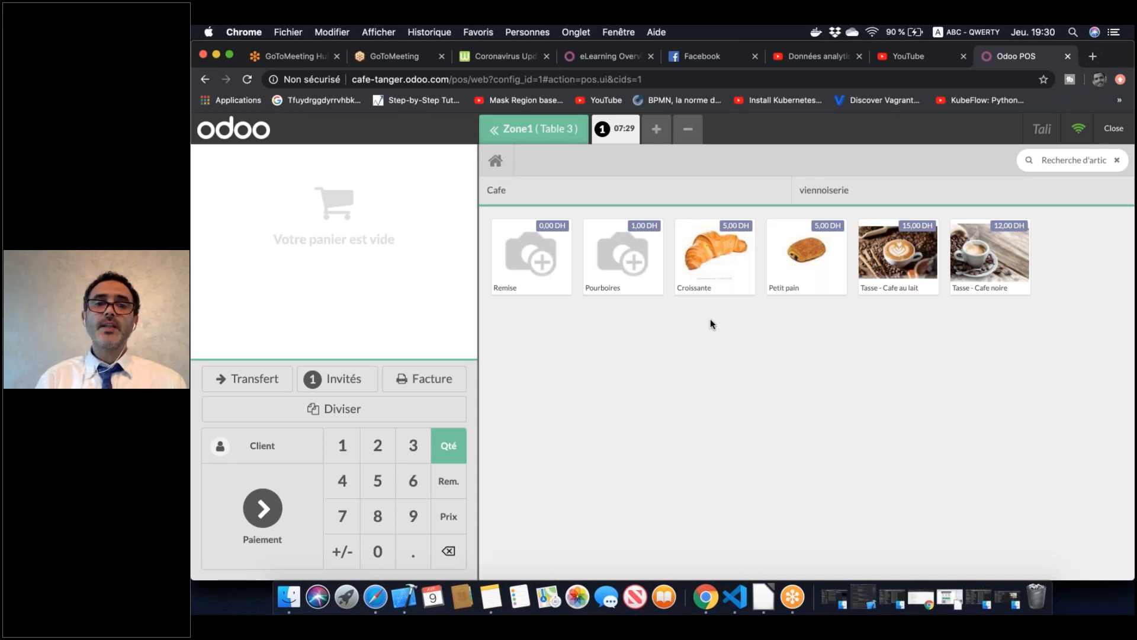
{"action": "left_click", "coordinate": [811, 262]}
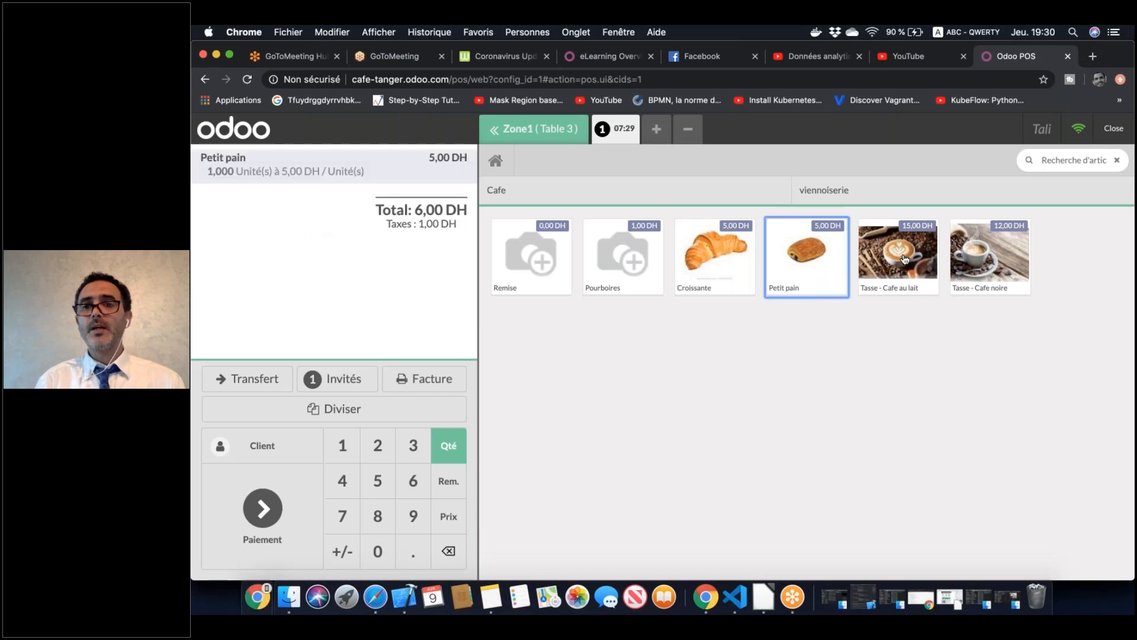
{"action": "left_click", "coordinate": [904, 260]}
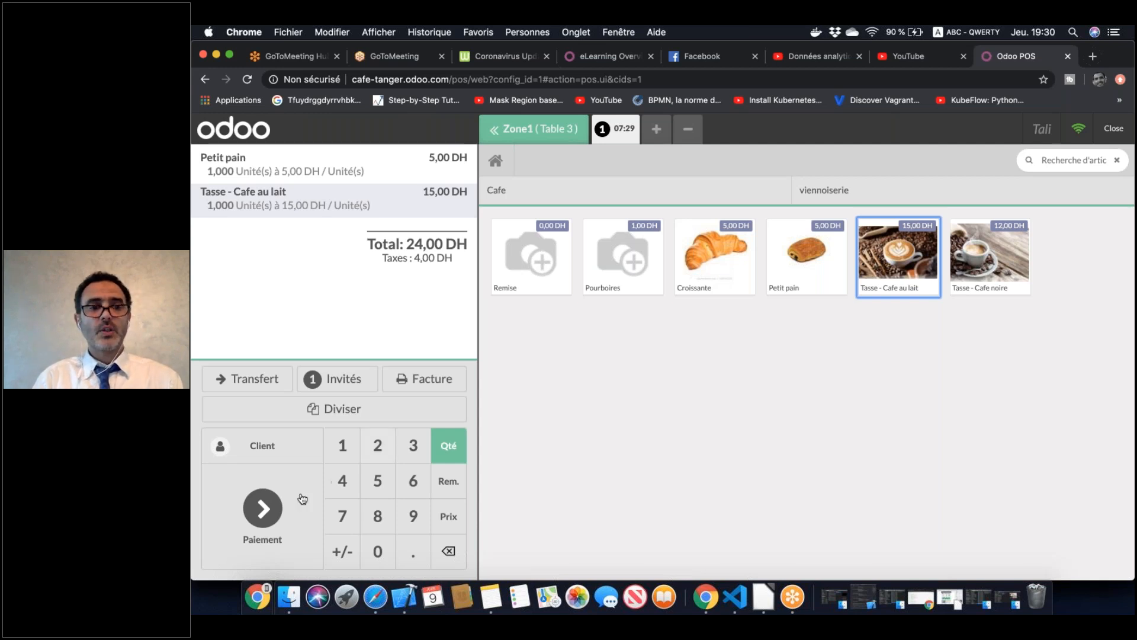
Proceed to payment of the Table 3 order and enter 30 DH received in Espèces
{"action": "left_click", "coordinate": [267, 507]}
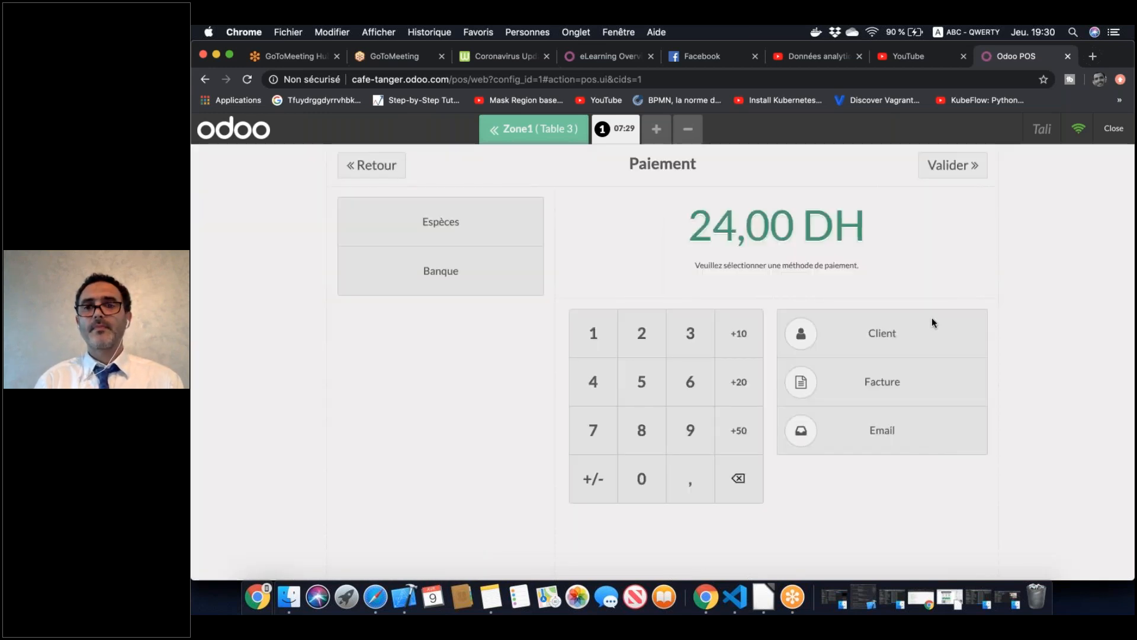
{"action": "left_click", "coordinate": [429, 161]}
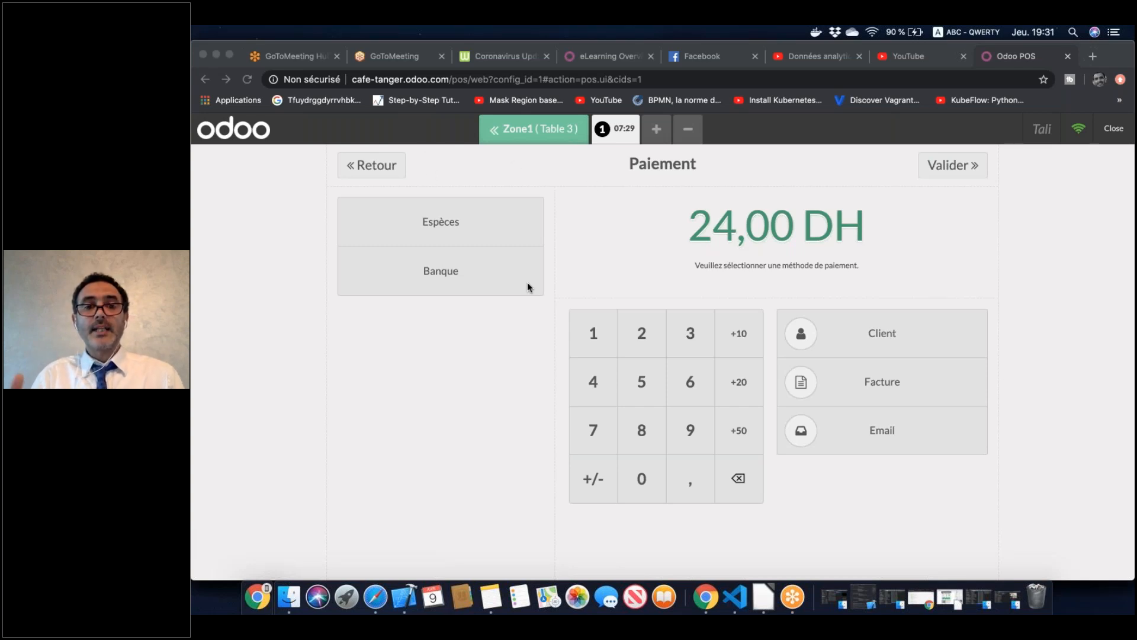
{"action": "left_click", "coordinate": [685, 336]}
{"action": "left_click", "coordinate": [687, 334]}
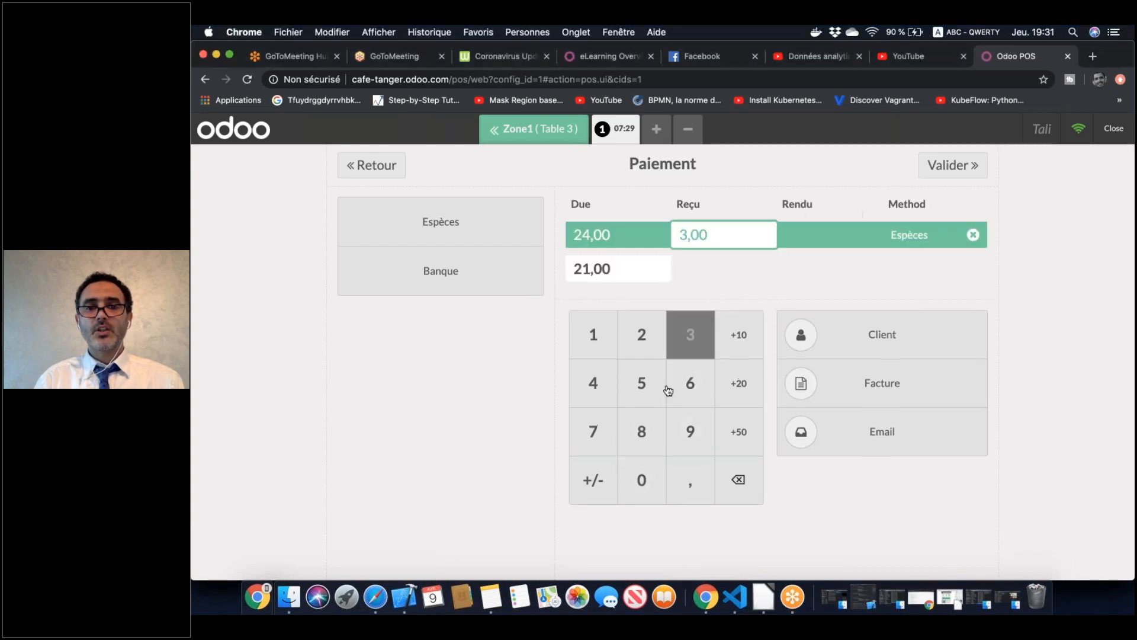
{"action": "left_click", "coordinate": [643, 481]}
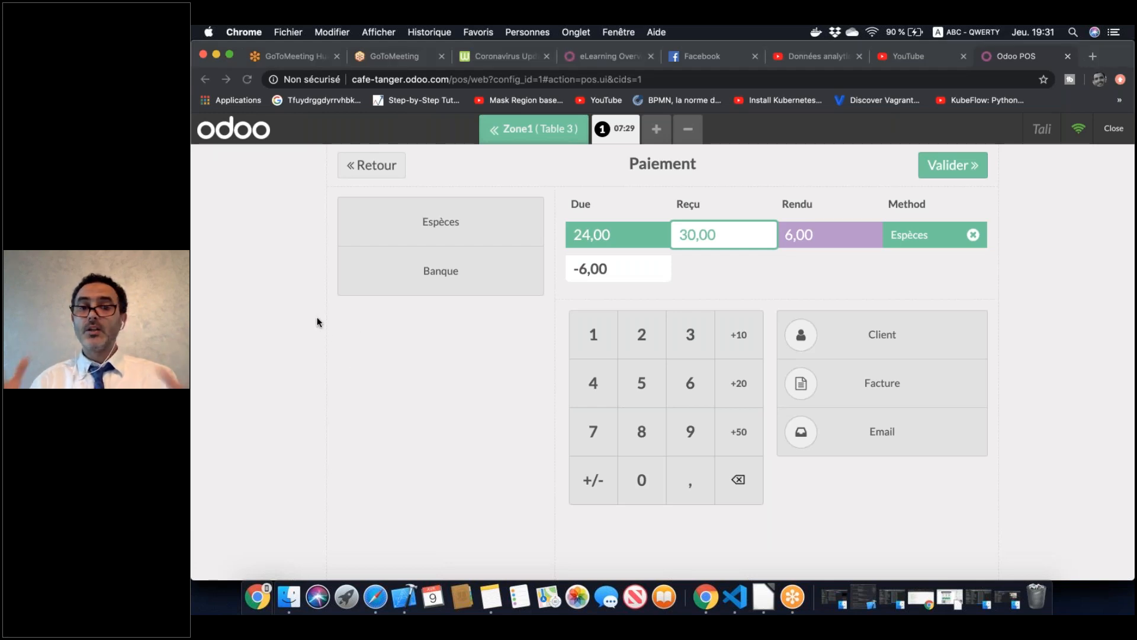
Create a new customer from the payment screen with the customer's name and e-mail address, and save the record
{"action": "left_click", "coordinate": [871, 335]}
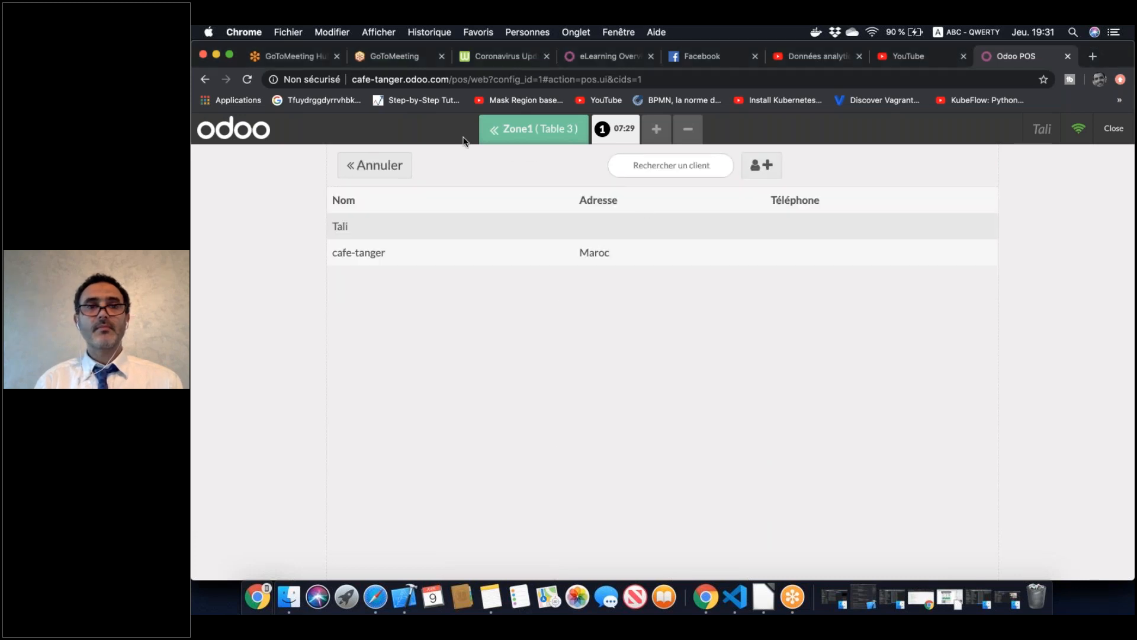
{"action": "left_click", "coordinate": [1024, 194]}
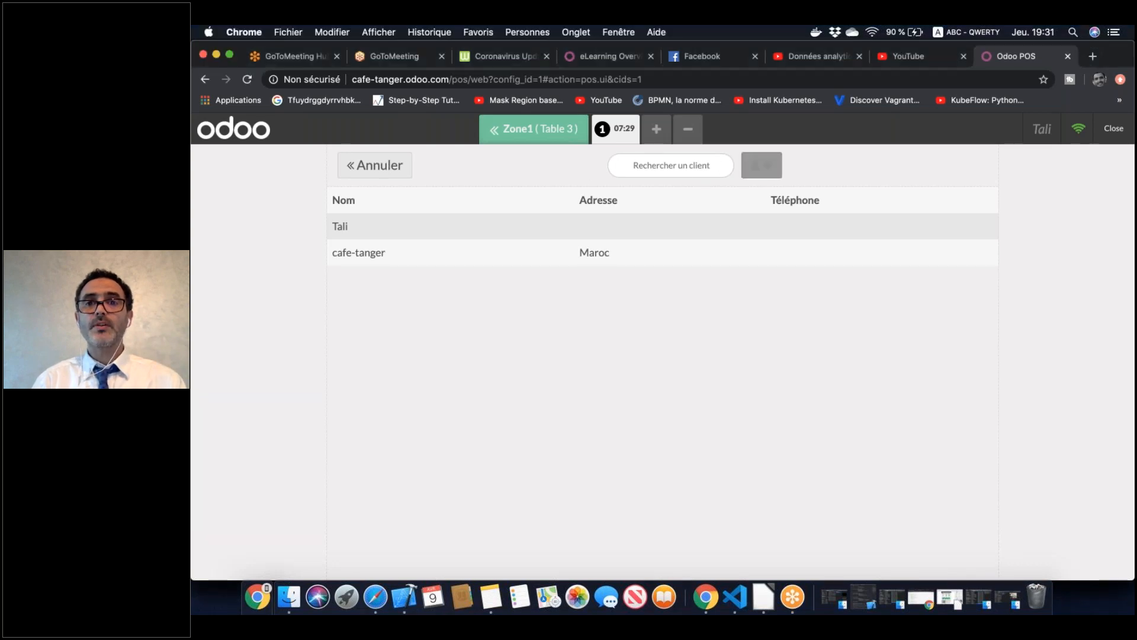
{"action": "left_click", "coordinate": [766, 168]}
{"action": "left_click", "coordinate": [519, 220]}
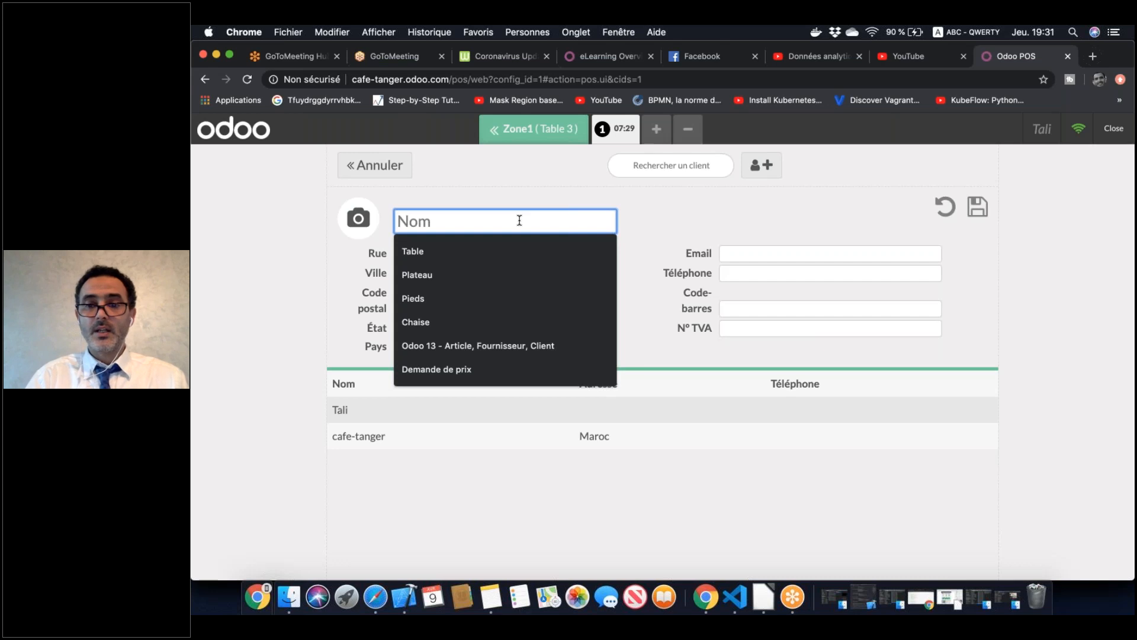
{"action": "type", "text": "Ahmed"}
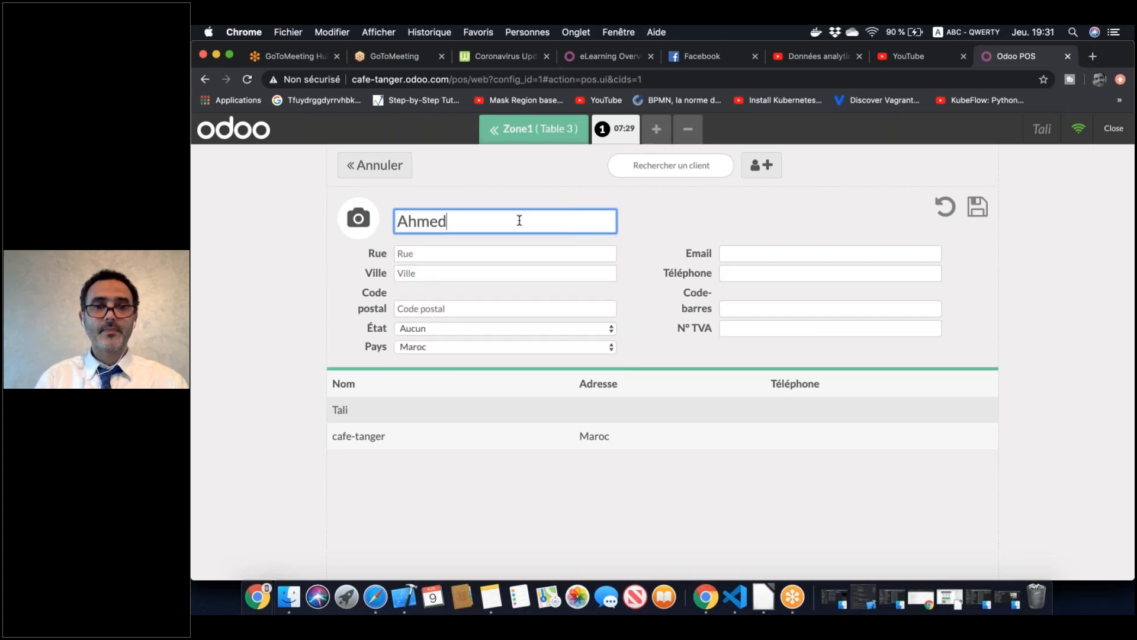
{"action": "left_click", "coordinate": [764, 251]}
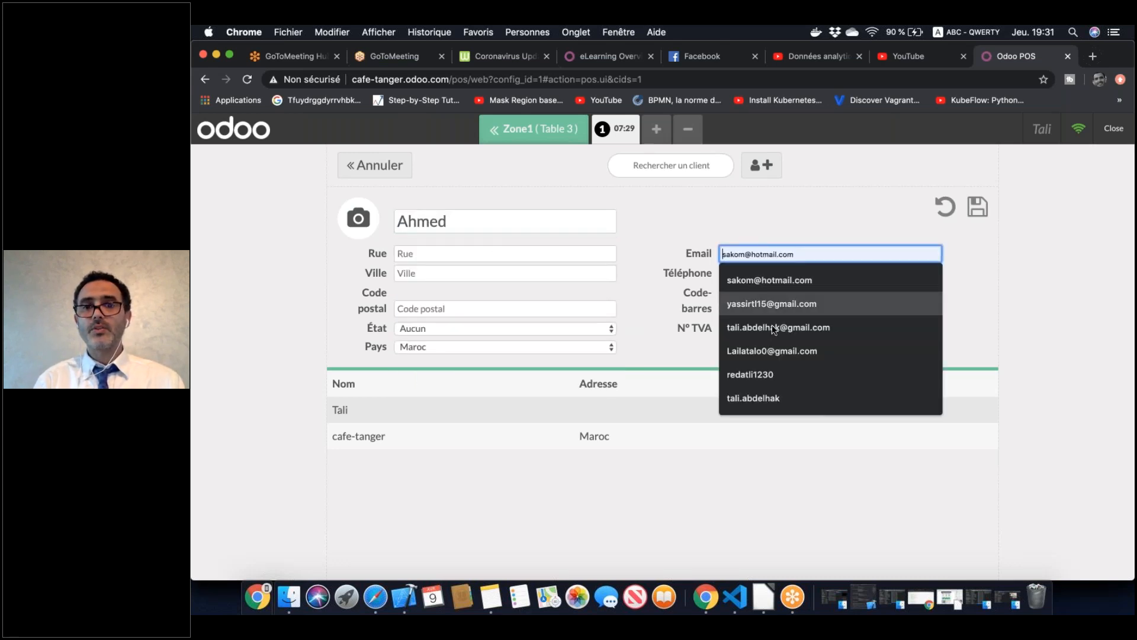
{"action": "left_click", "coordinate": [772, 333]}
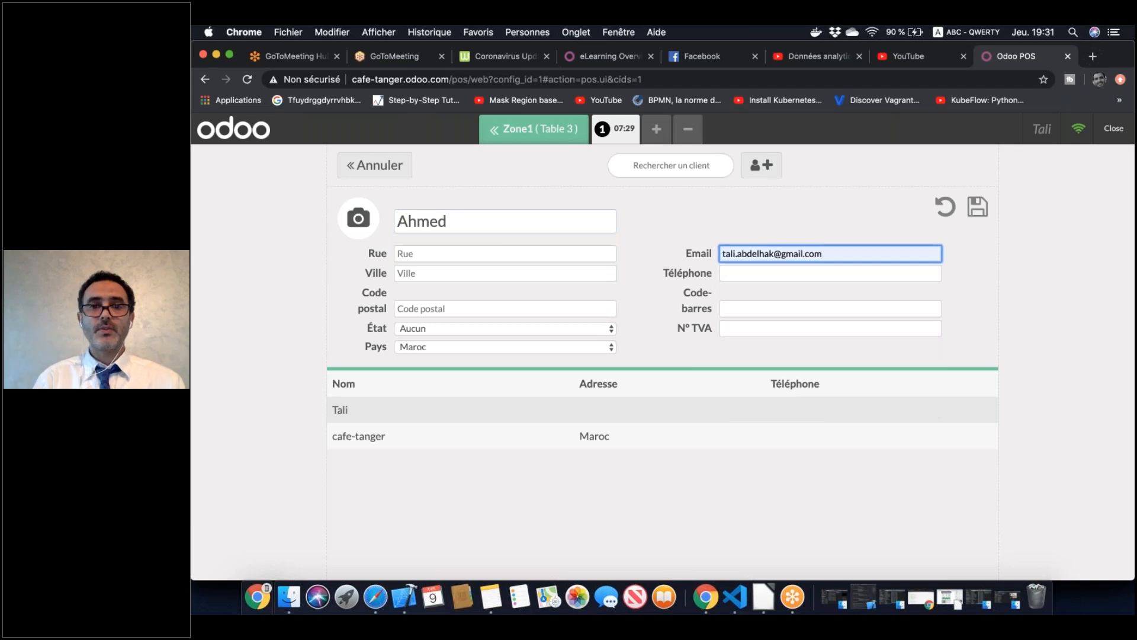
{"action": "left_click", "coordinate": [972, 210]}
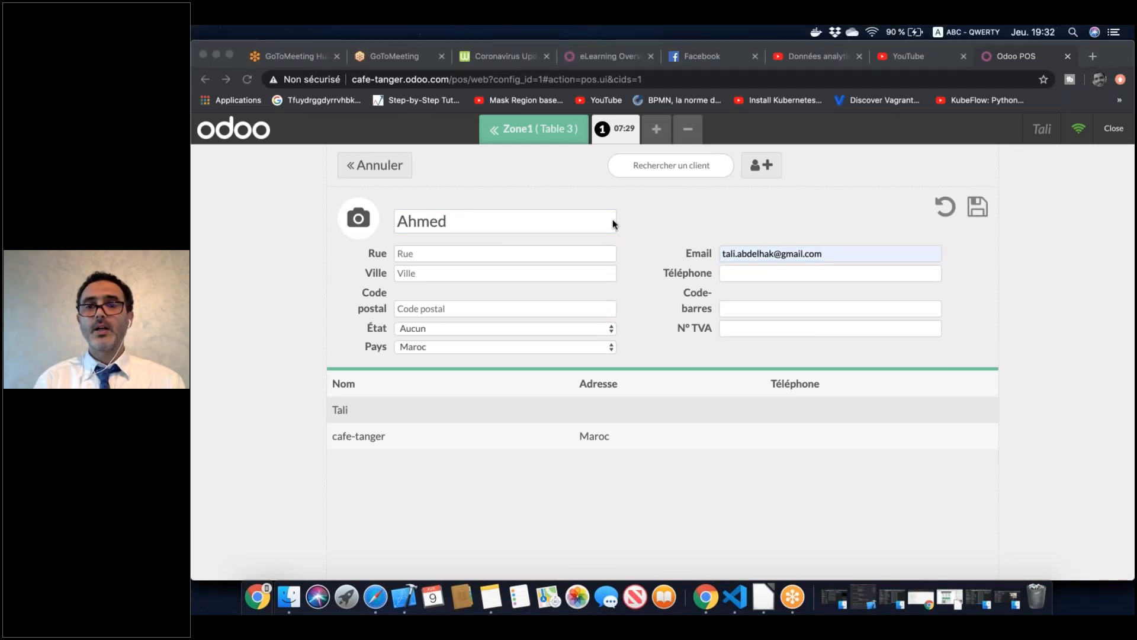
{"action": "left_click", "coordinate": [982, 207]}
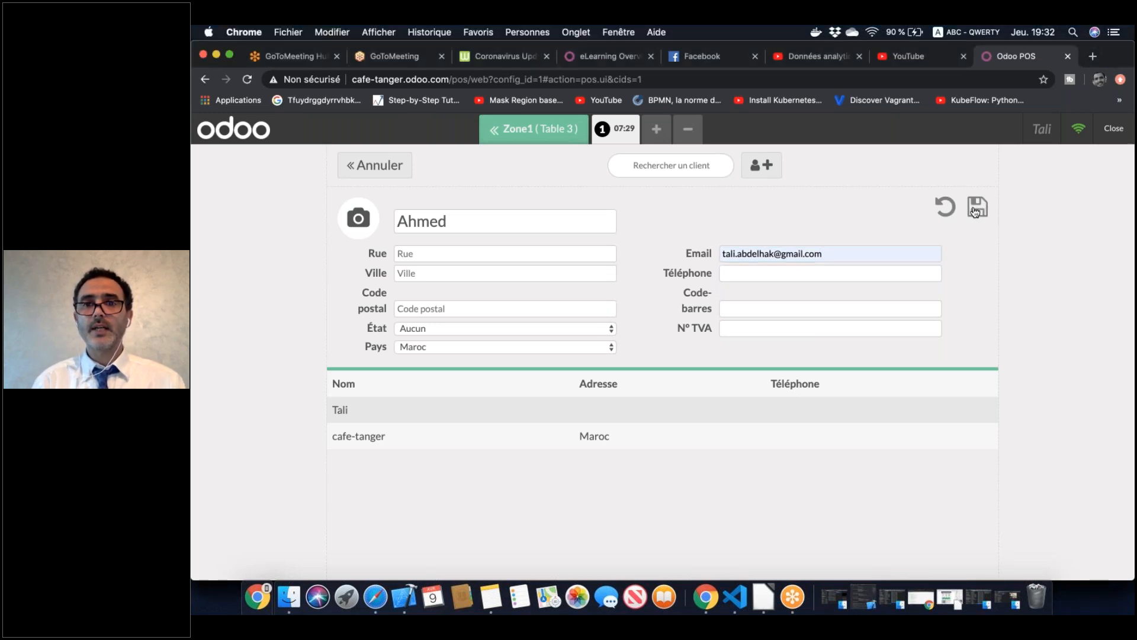
{"action": "left_click", "coordinate": [975, 210]}
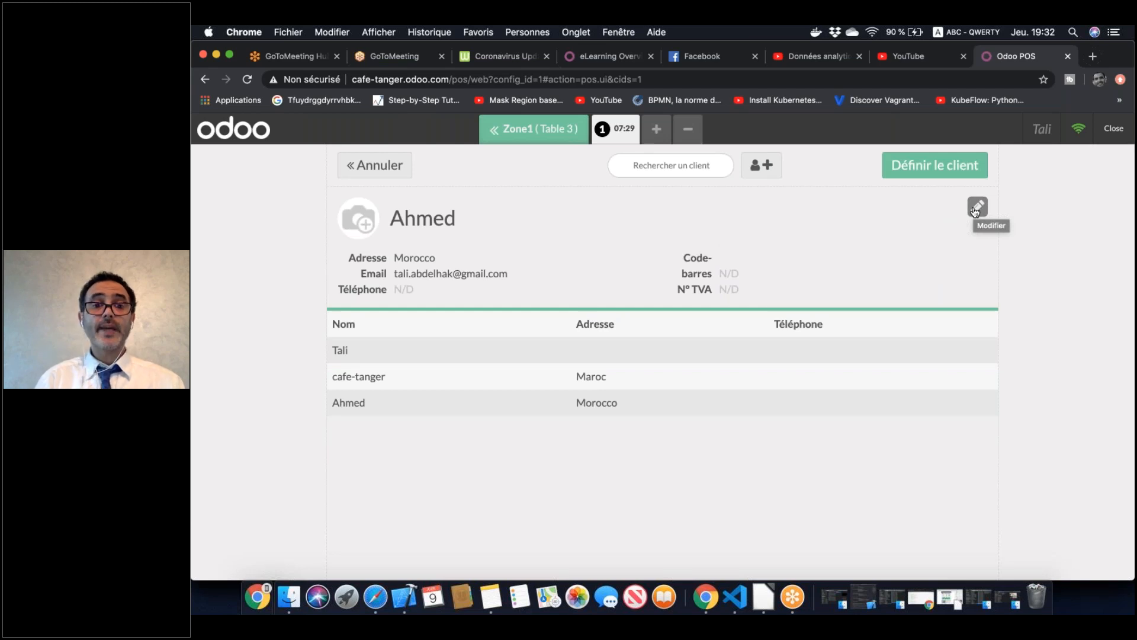
Assign the new customer to the order and turn on the Facture and Email options for the payment
{"action": "left_click", "coordinate": [924, 166]}
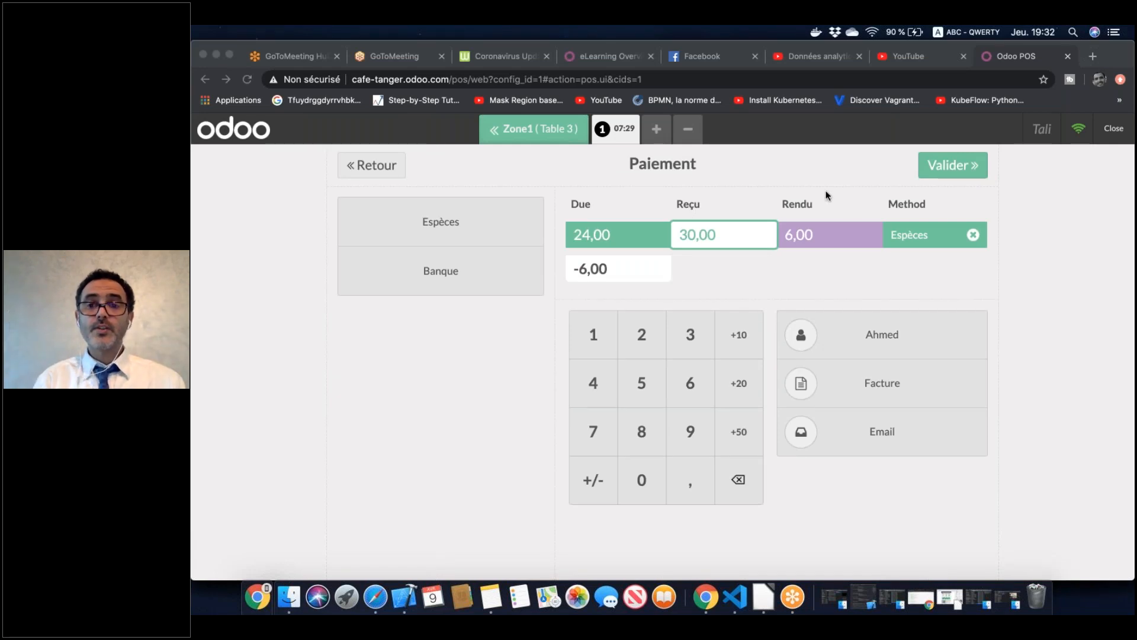
{"action": "left_click", "coordinate": [870, 380]}
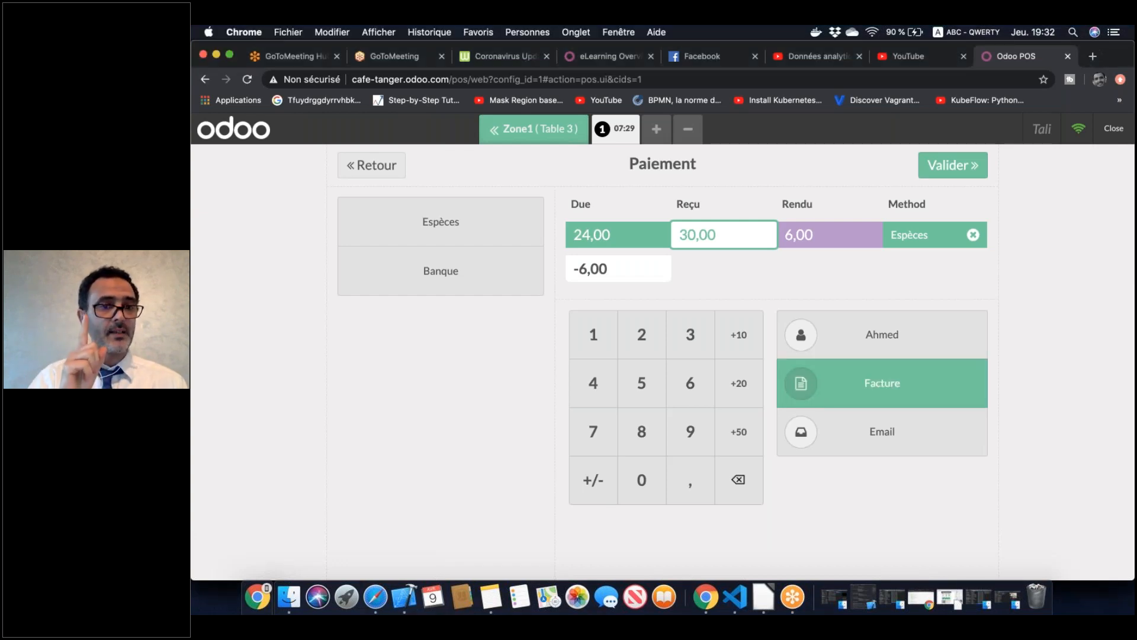
{"action": "left_click", "coordinate": [897, 435]}
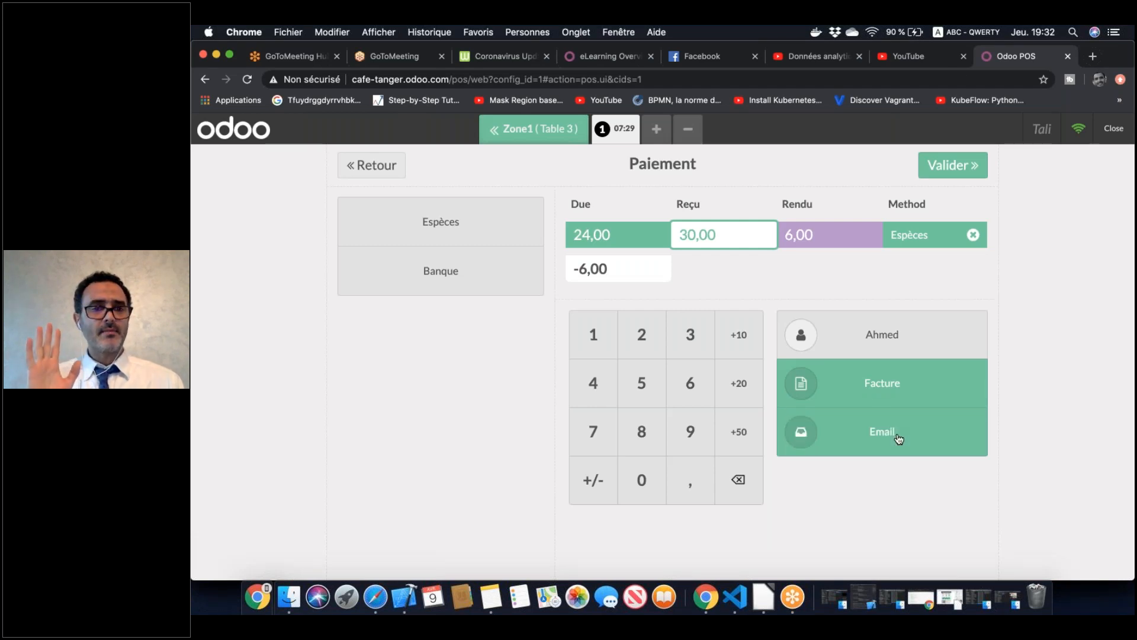
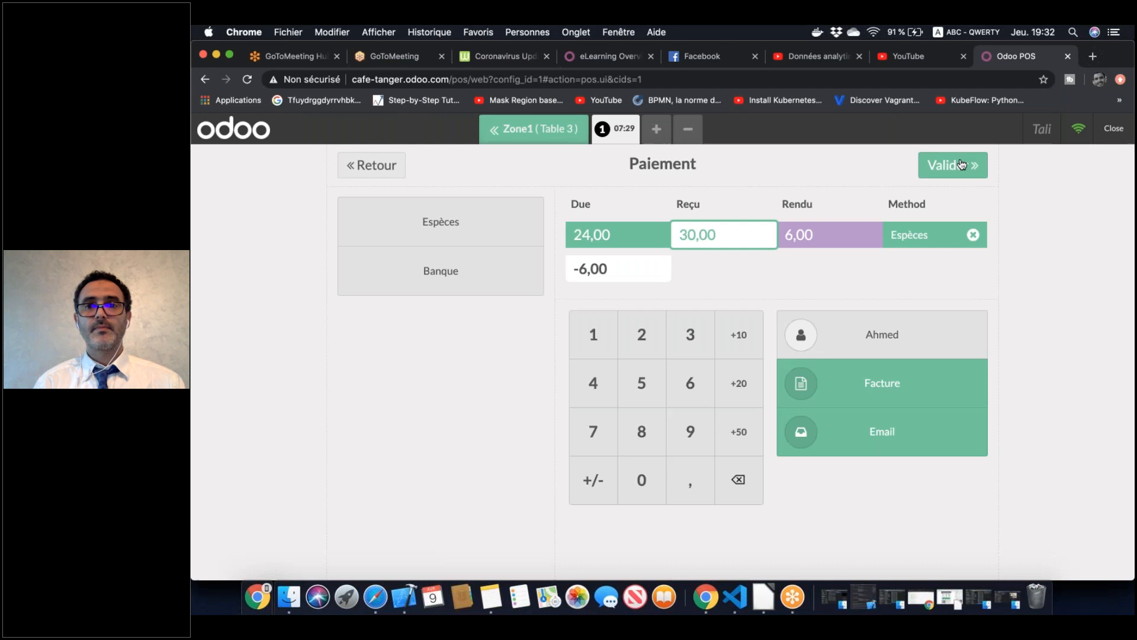
Validate the Table 3 payment, review the receipt down to its order reference and proceed to the following order
{"action": "left_click", "coordinate": [961, 165]}
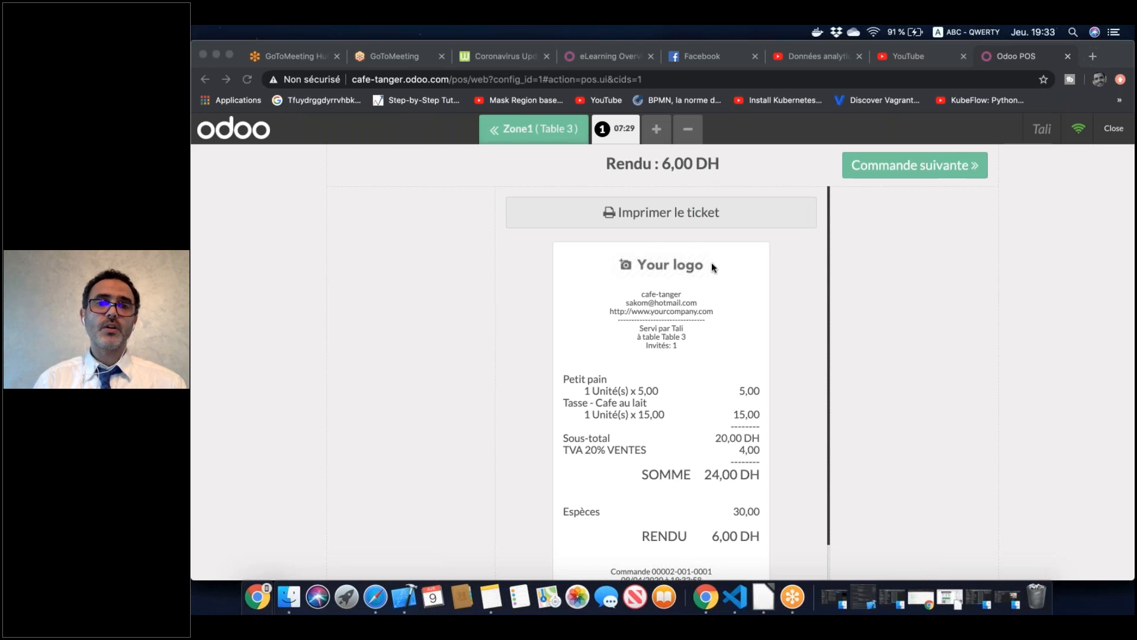
{"action": "scroll", "coordinate": [772, 356], "scroll_direction": "down", "scroll_amount": 1}
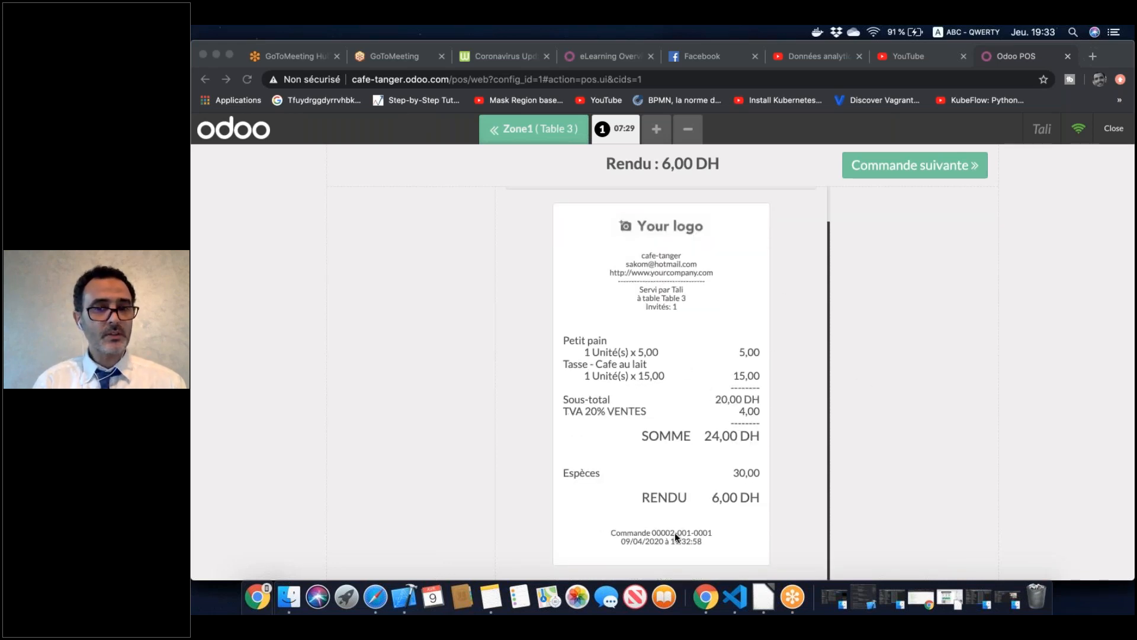
{"action": "scroll", "coordinate": [676, 449], "scroll_direction": "up", "scroll_amount": 1}
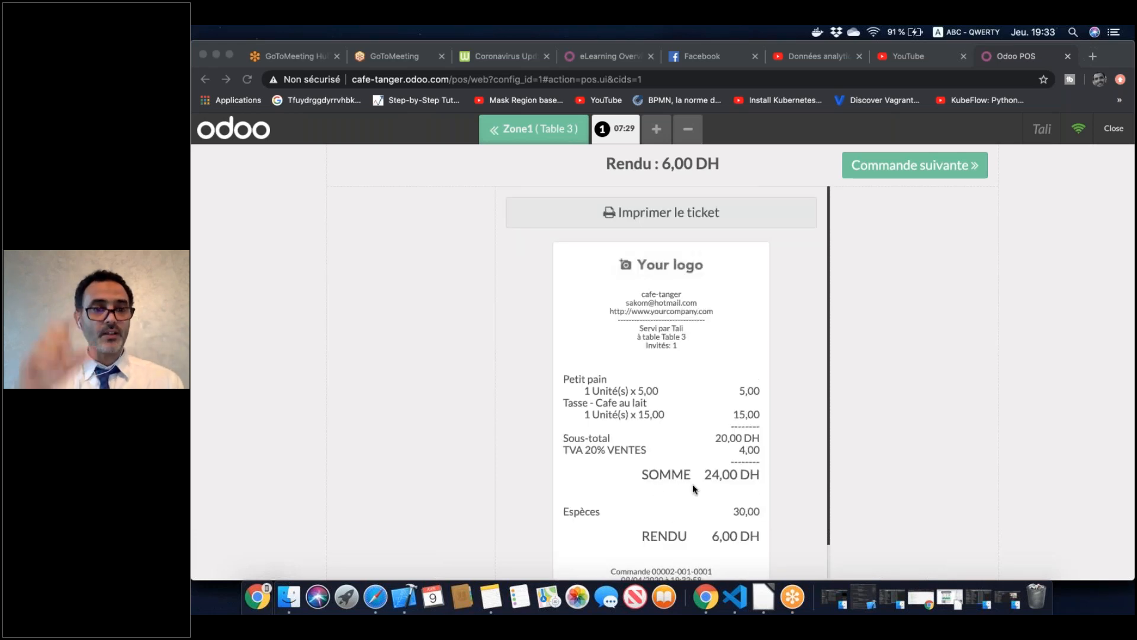
{"action": "left_click", "coordinate": [915, 165]}
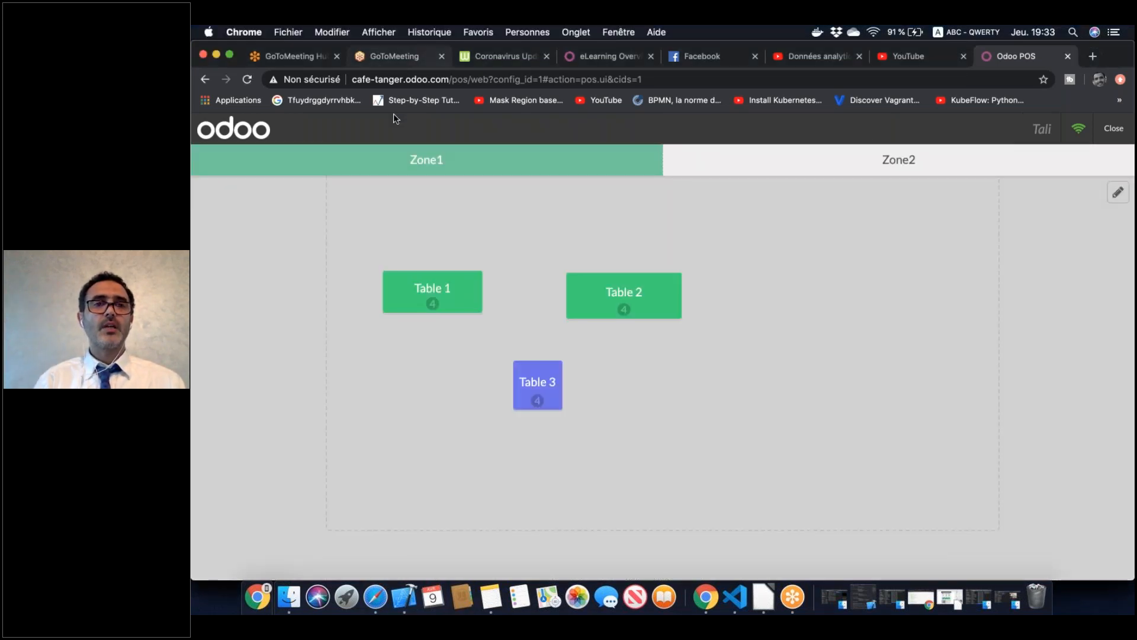
{"action": "left_click", "coordinate": [821, 135]}
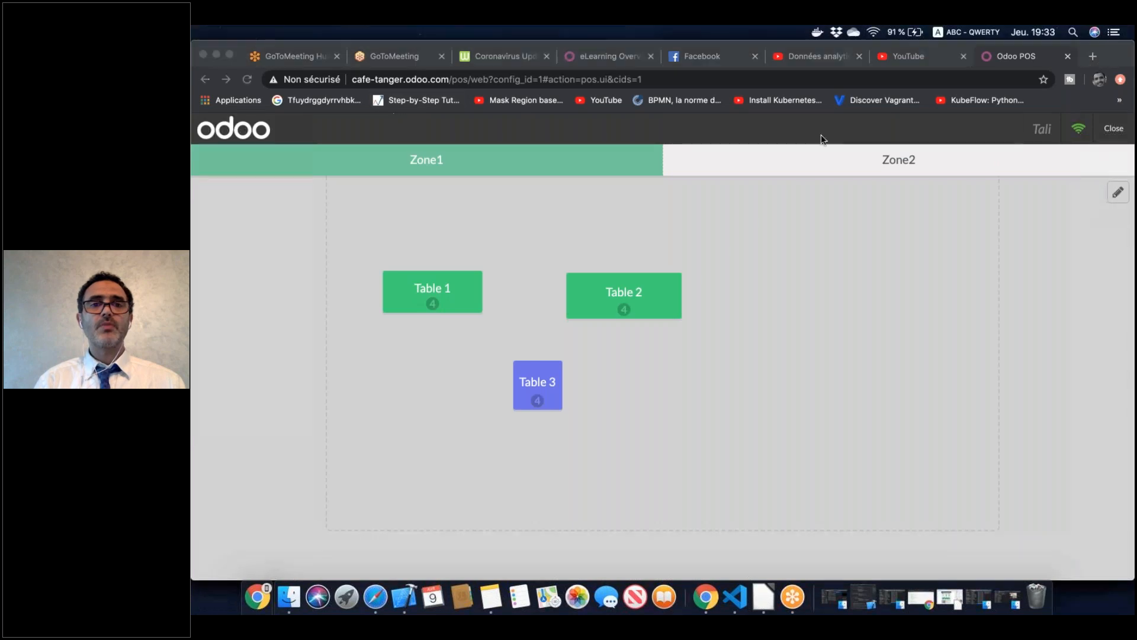
{"action": "left_click", "coordinate": [655, 216]}
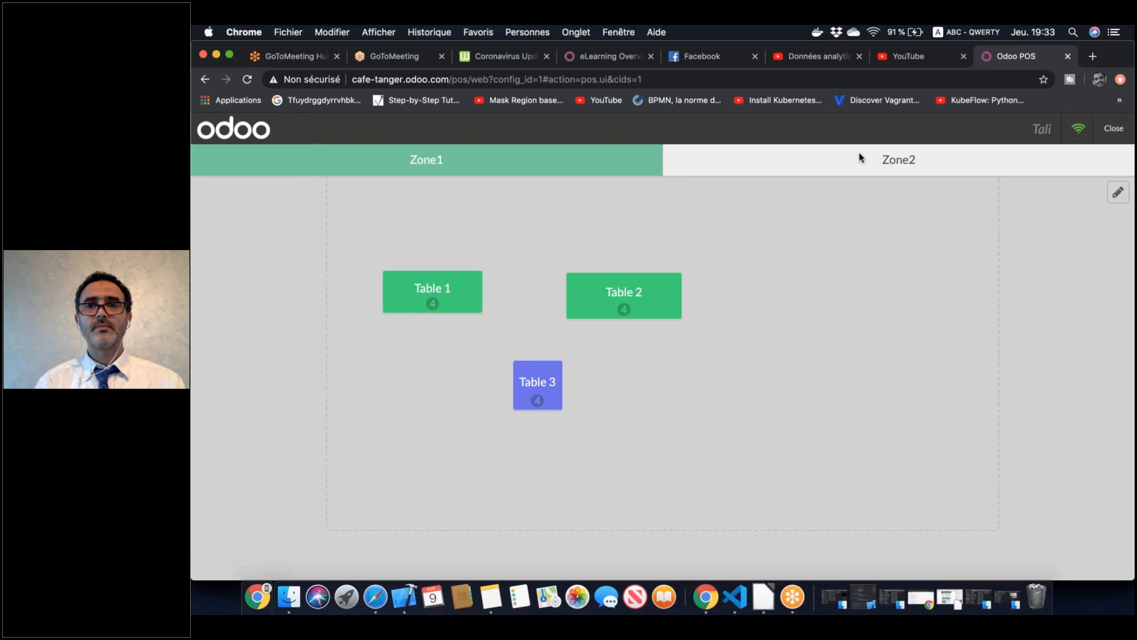
{"action": "left_click", "coordinate": [871, 138]}
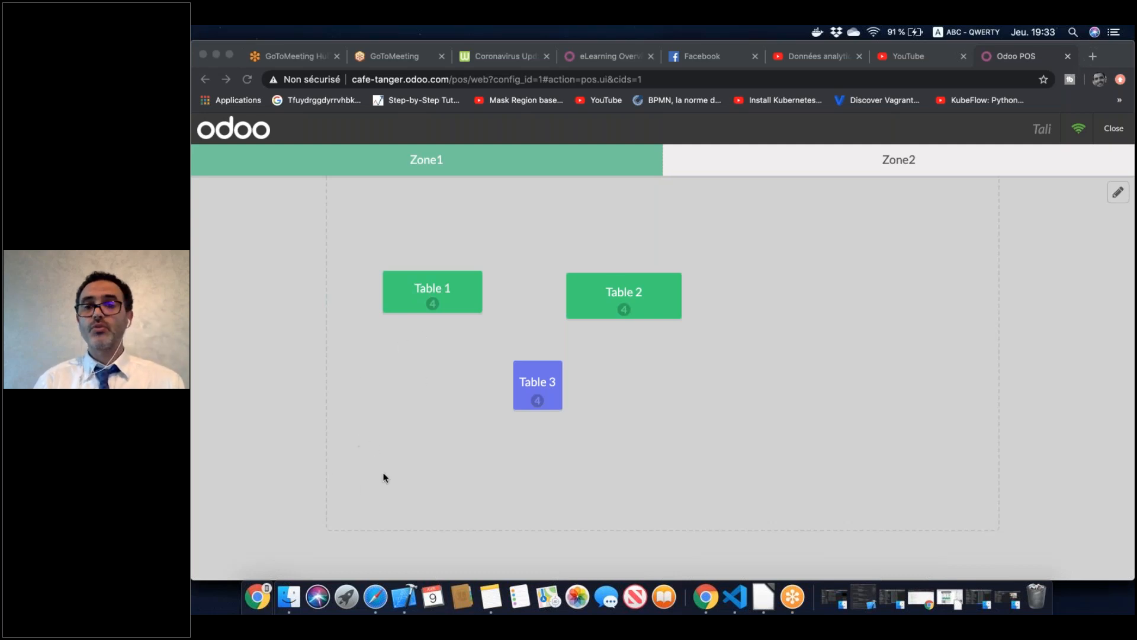
Open Gmail in a new browser tab and view the PDF invoice attached to the order receipt e-mail
{"action": "left_click", "coordinate": [1094, 57]}
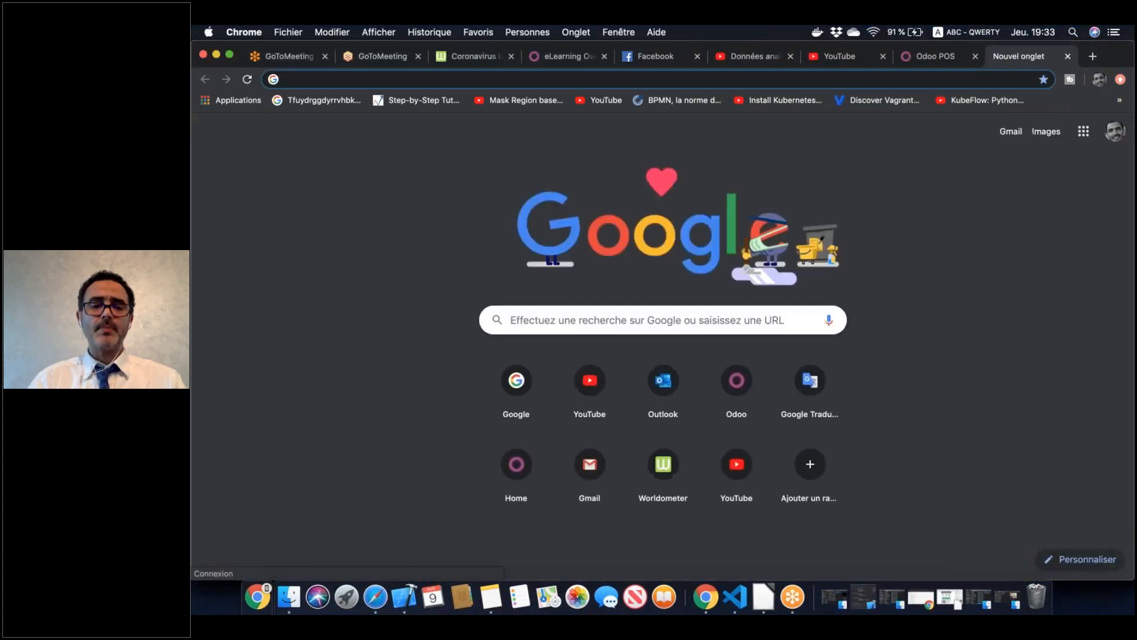
{"action": "type", "text": "gmai"}
{"action": "key", "text": "Return"}
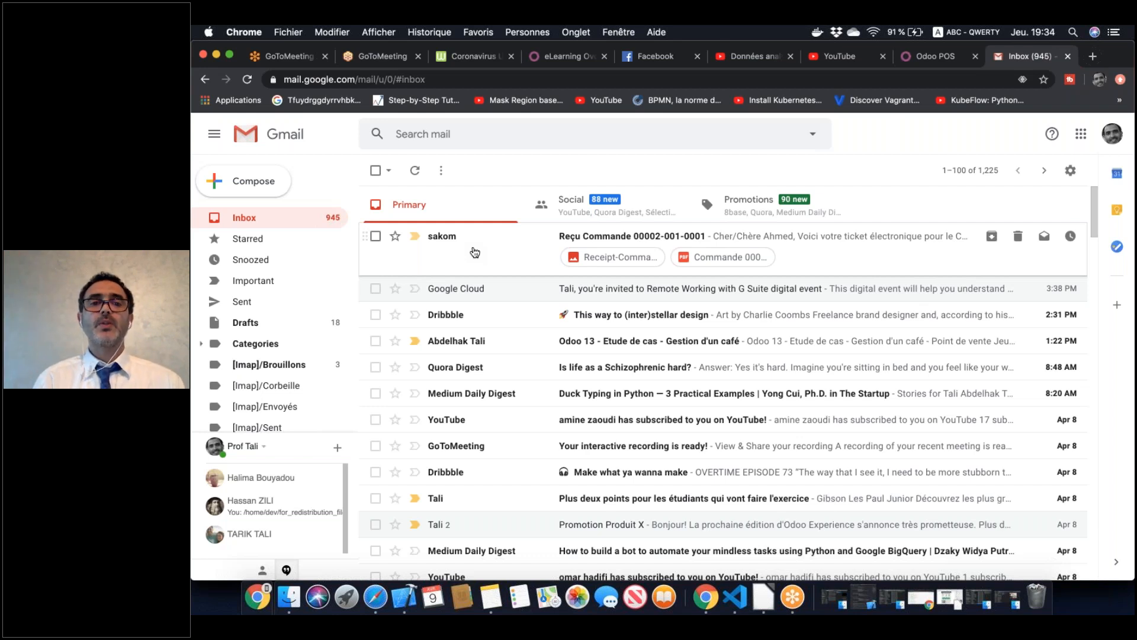
{"action": "left_click", "coordinate": [474, 252]}
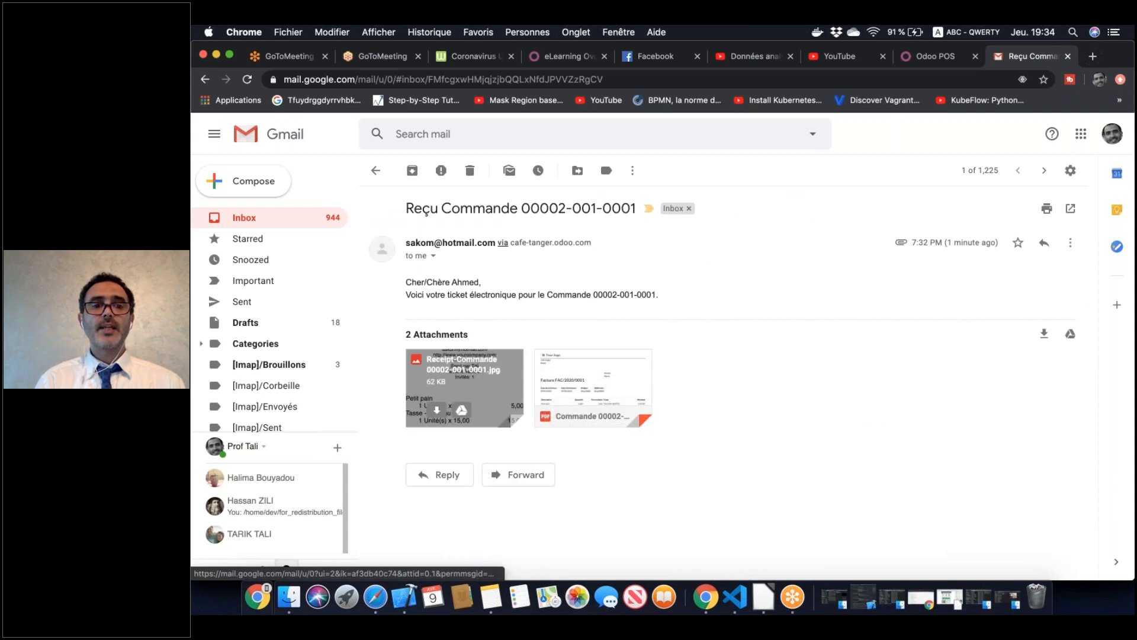
{"action": "left_click", "coordinate": [629, 392]}
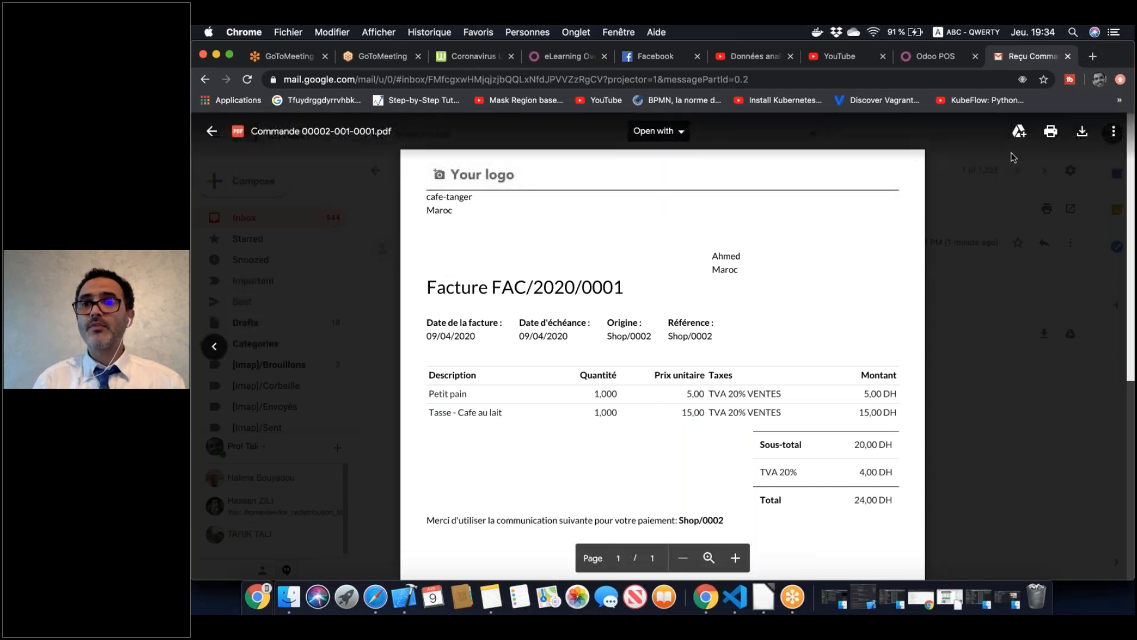
{"action": "left_click", "coordinate": [830, 160]}
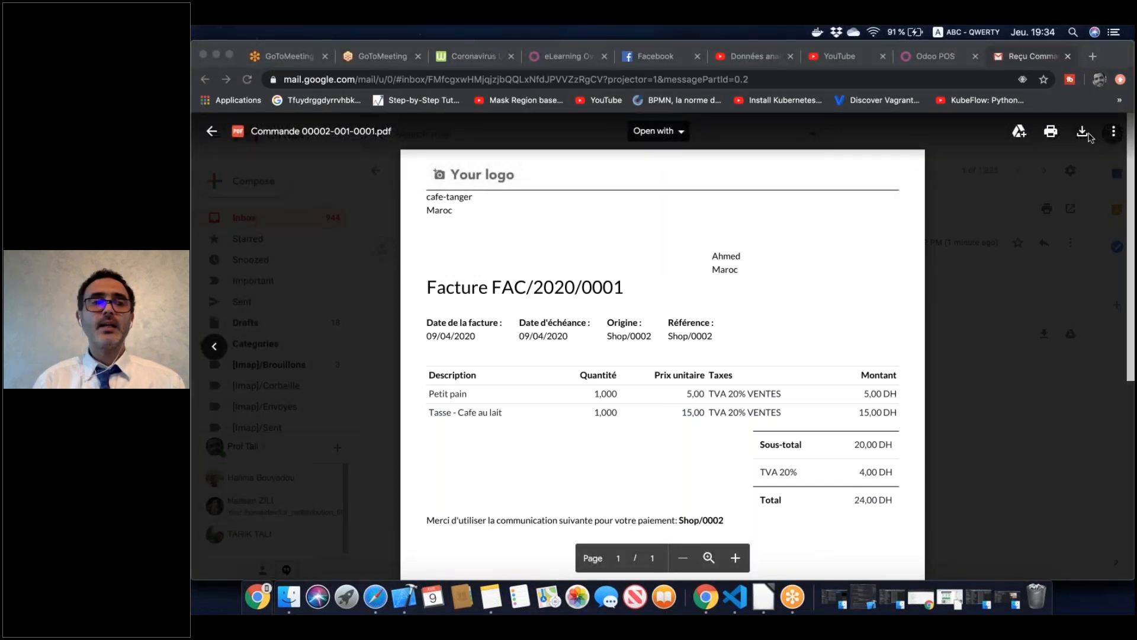
Switch back to Odoo POS, open Table de reunion in Zone2 and set its number of guests to 4
{"action": "left_click", "coordinate": [934, 57]}
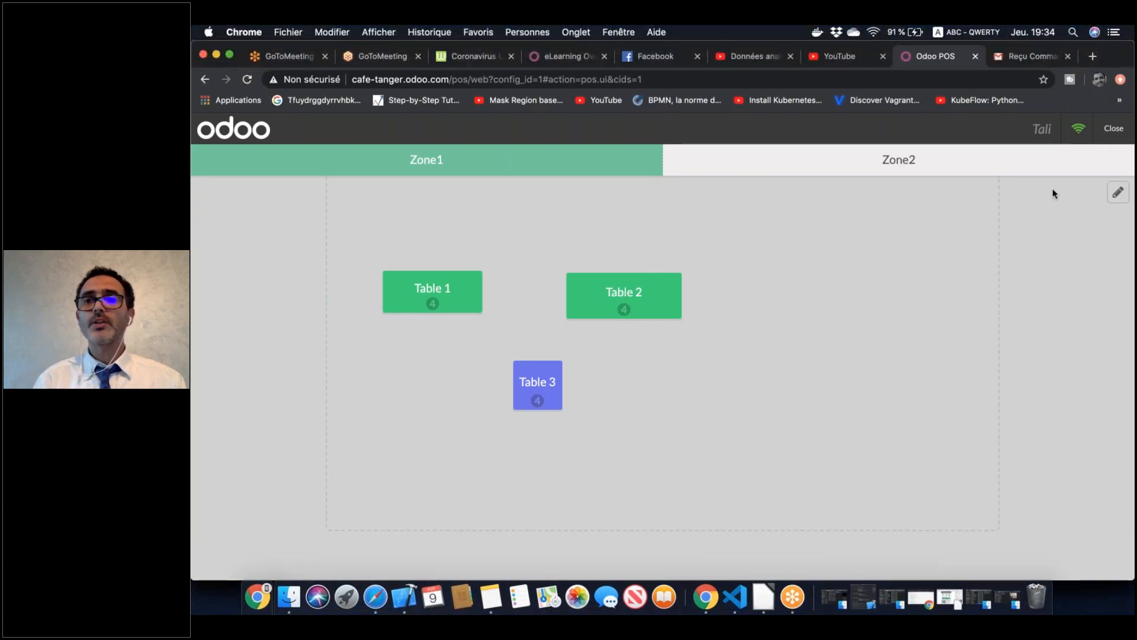
{"action": "left_click", "coordinate": [901, 166]}
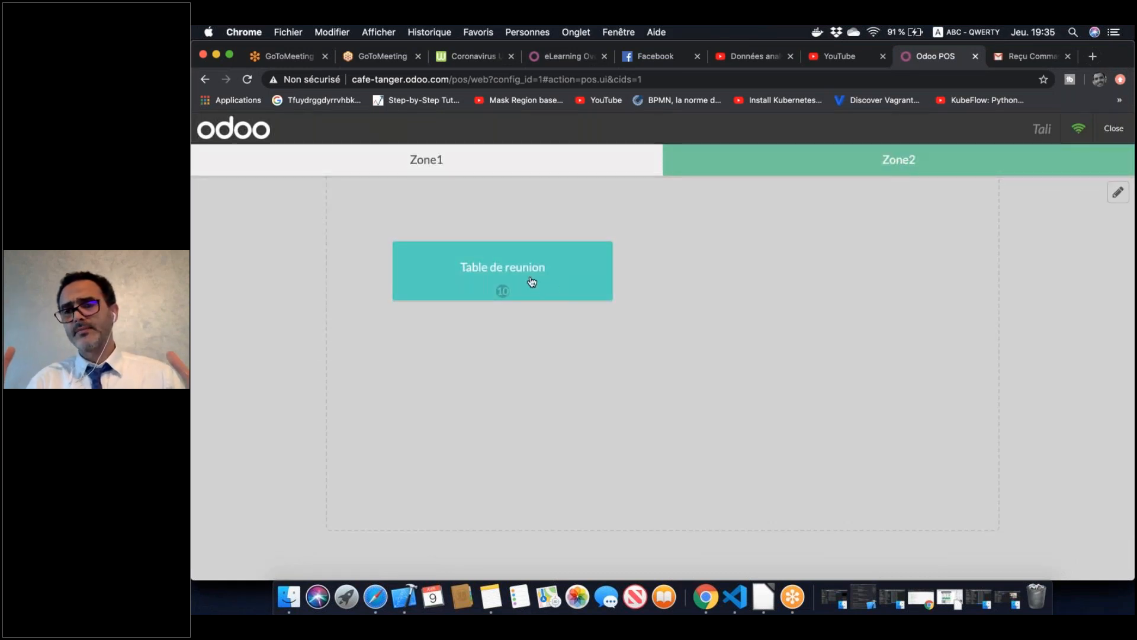
{"action": "left_click", "coordinate": [532, 282]}
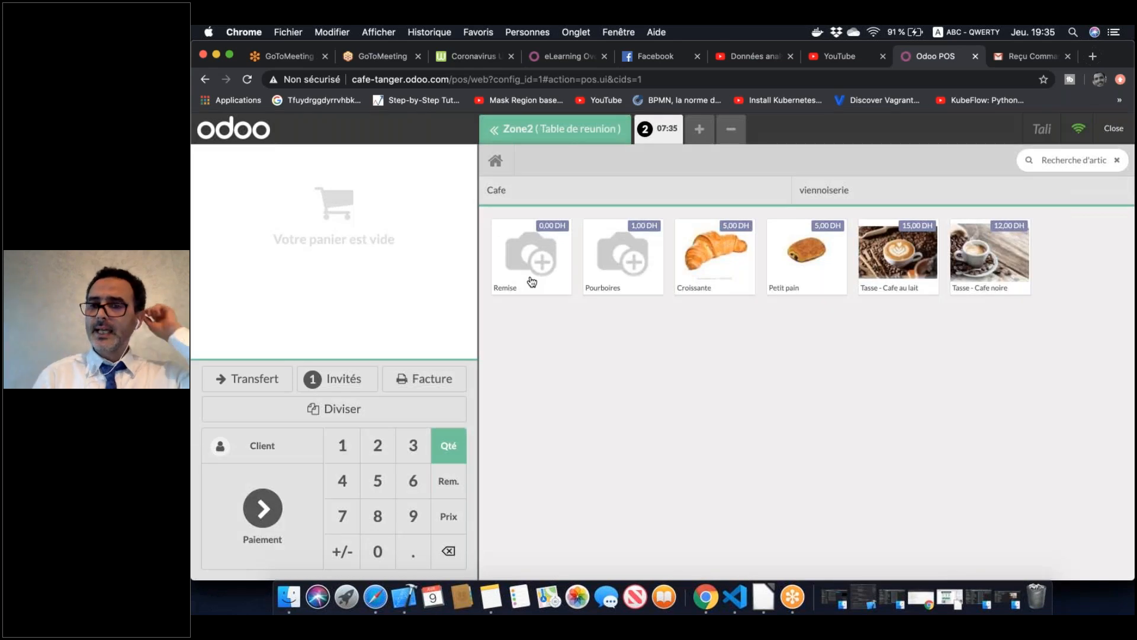
{"action": "left_click", "coordinate": [329, 378]}
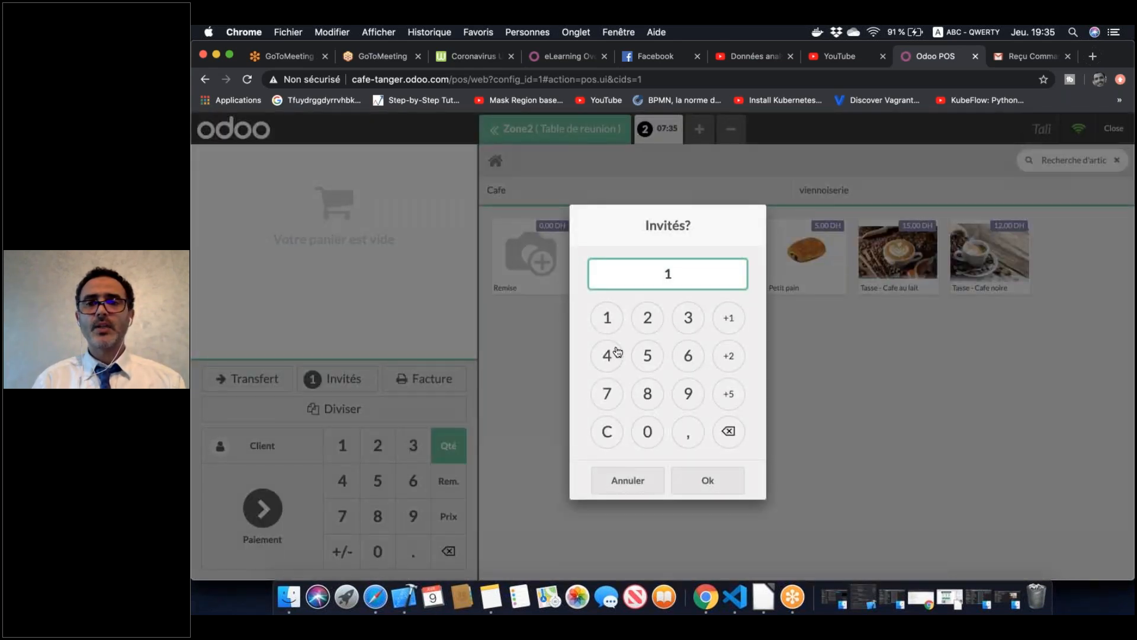
{"action": "left_click", "coordinate": [633, 480]}
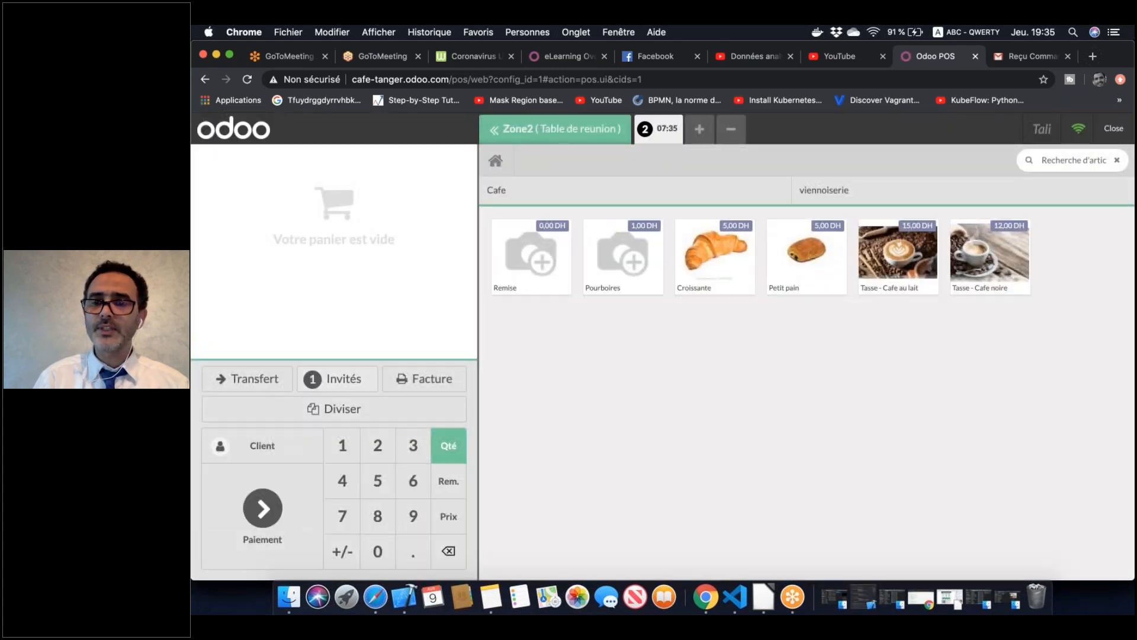
{"action": "left_click", "coordinate": [357, 382]}
{"action": "left_click", "coordinate": [616, 357]}
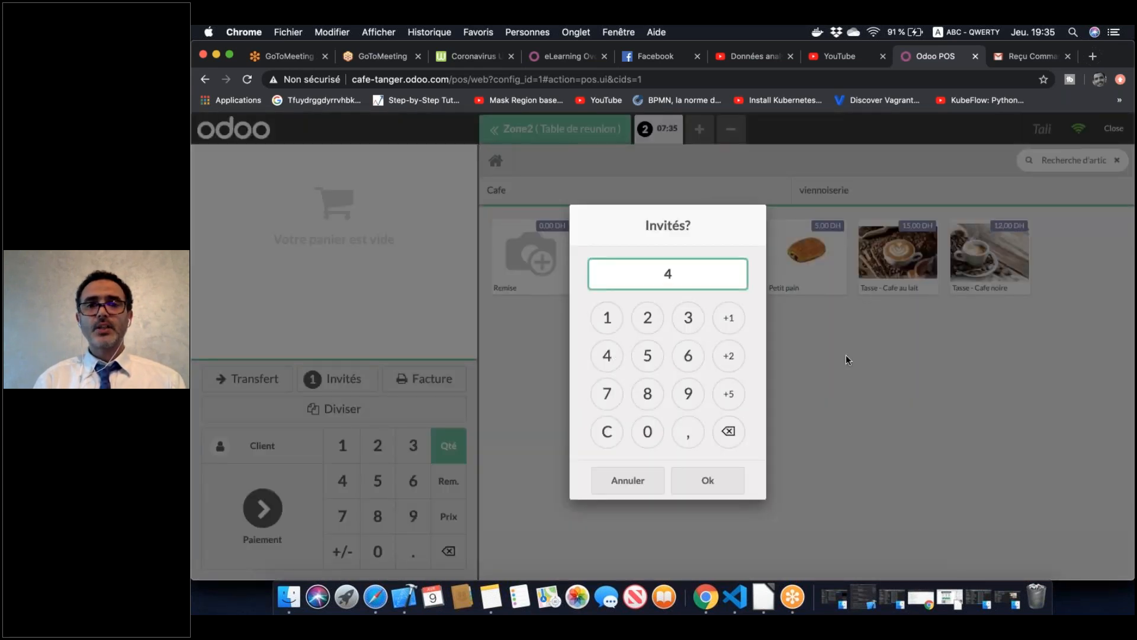
{"action": "left_click", "coordinate": [703, 481]}
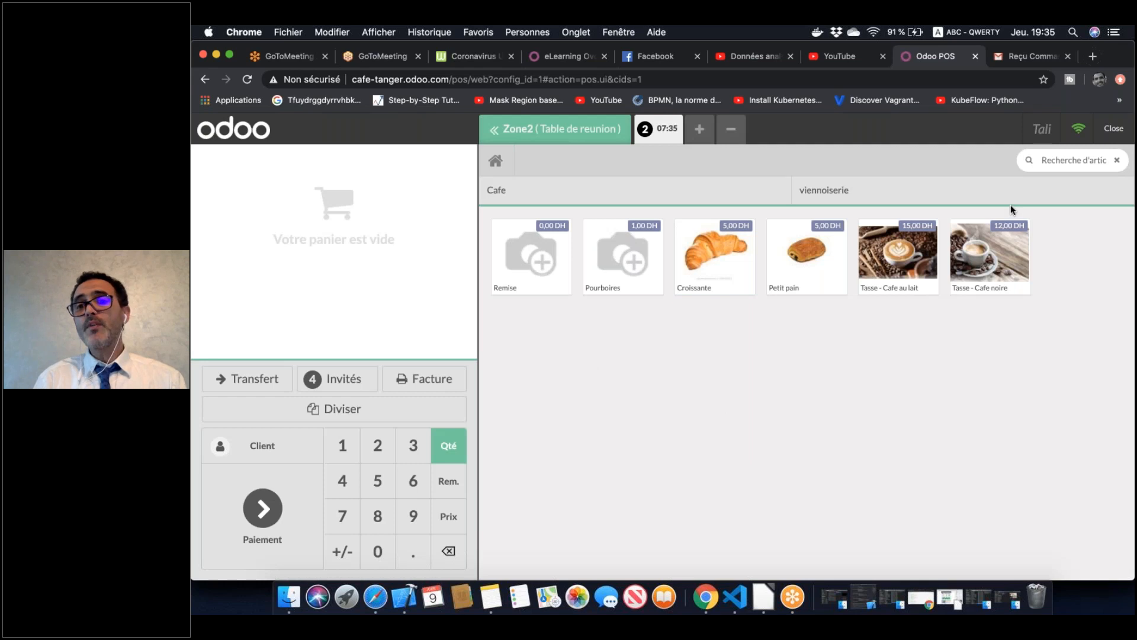
Add 2 Croissante, 3 Petit pain, 2 Tasse - Cafe au lait and 2 Tasse - Cafe noire to the order
{"action": "left_click", "coordinate": [719, 241]}
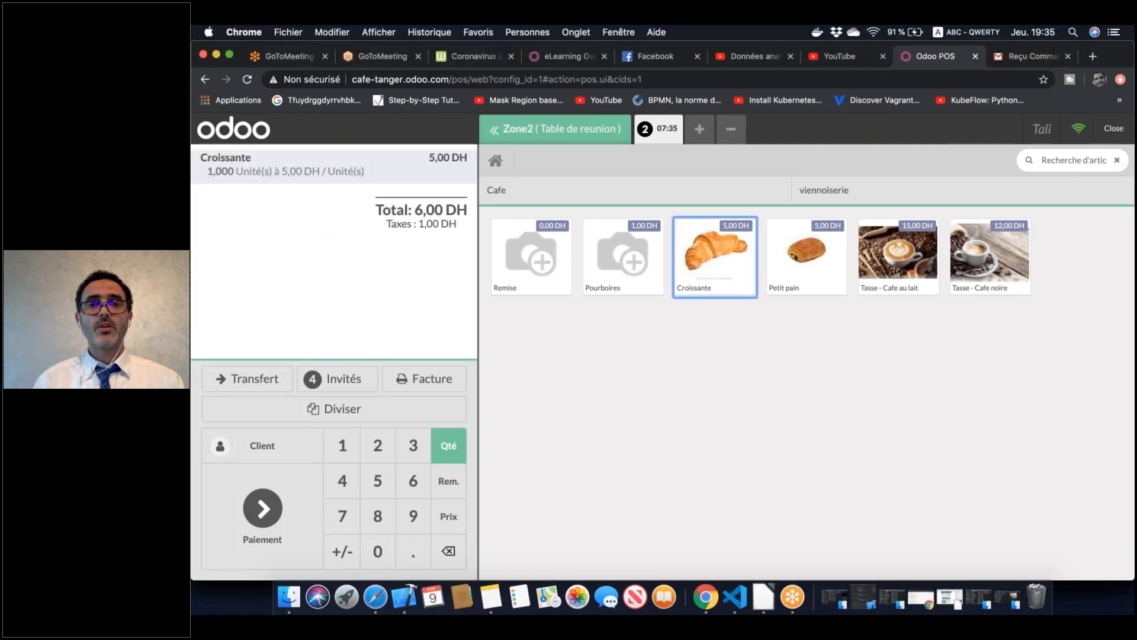
{"action": "left_click", "coordinate": [716, 249]}
{"action": "left_click", "coordinate": [821, 256]}
{"action": "left_click", "coordinate": [821, 256]}
{"action": "left_click", "coordinate": [821, 256]}
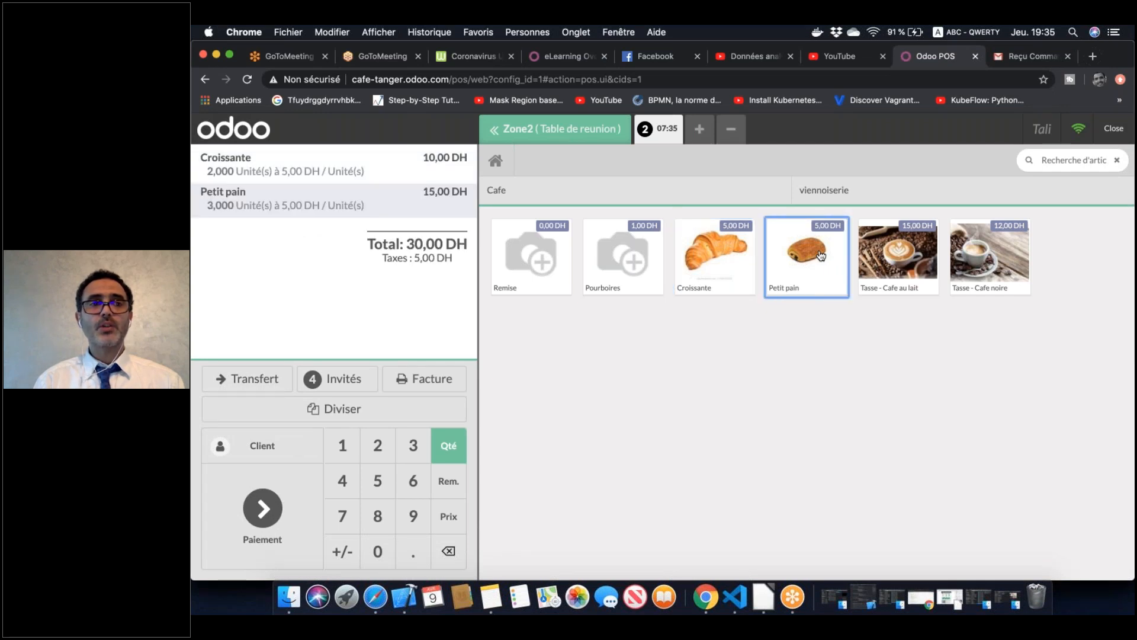
{"action": "left_click", "coordinate": [904, 255]}
{"action": "left_click", "coordinate": [903, 254]}
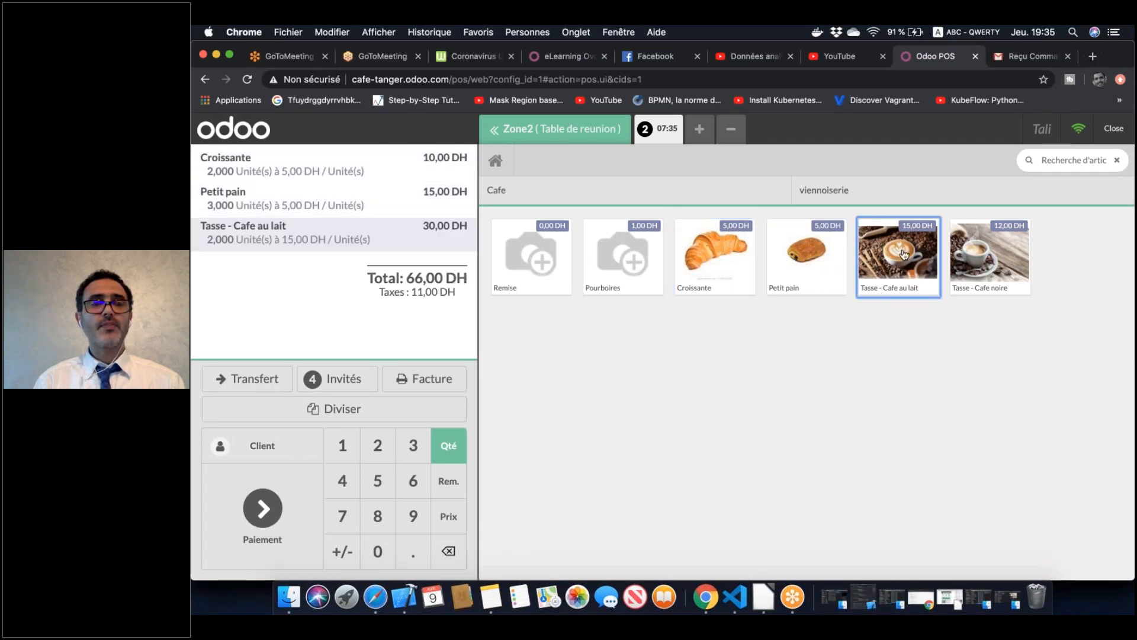
{"action": "left_click", "coordinate": [983, 259]}
{"action": "left_click", "coordinate": [983, 260]}
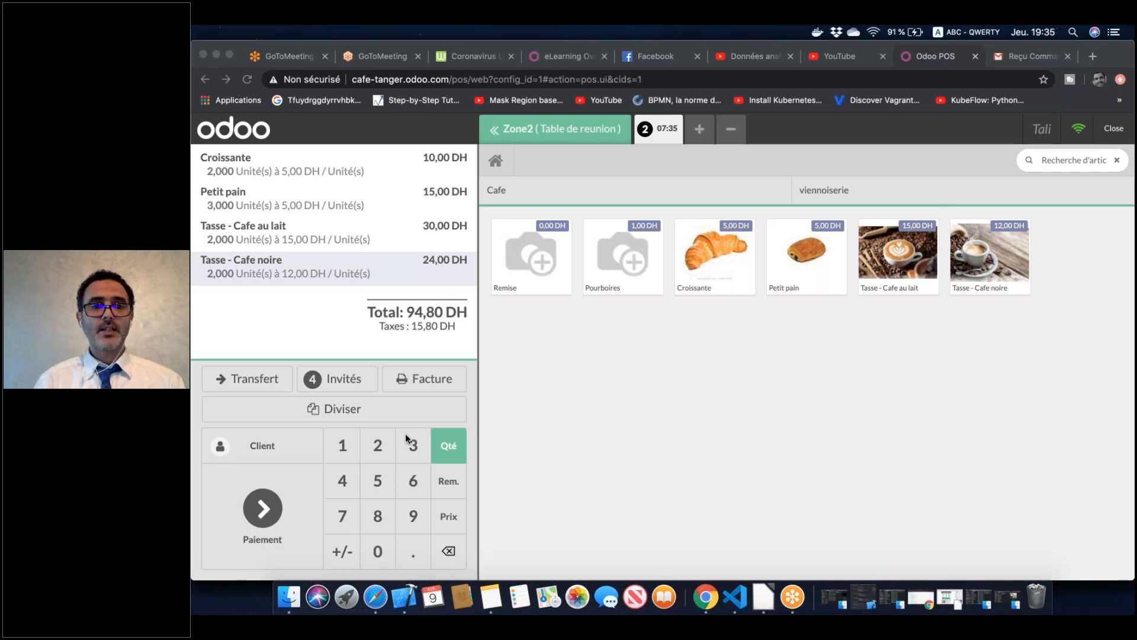
Apply a 10% discount to the Tasse - Cafe noire line of the order
{"action": "left_click", "coordinate": [454, 482]}
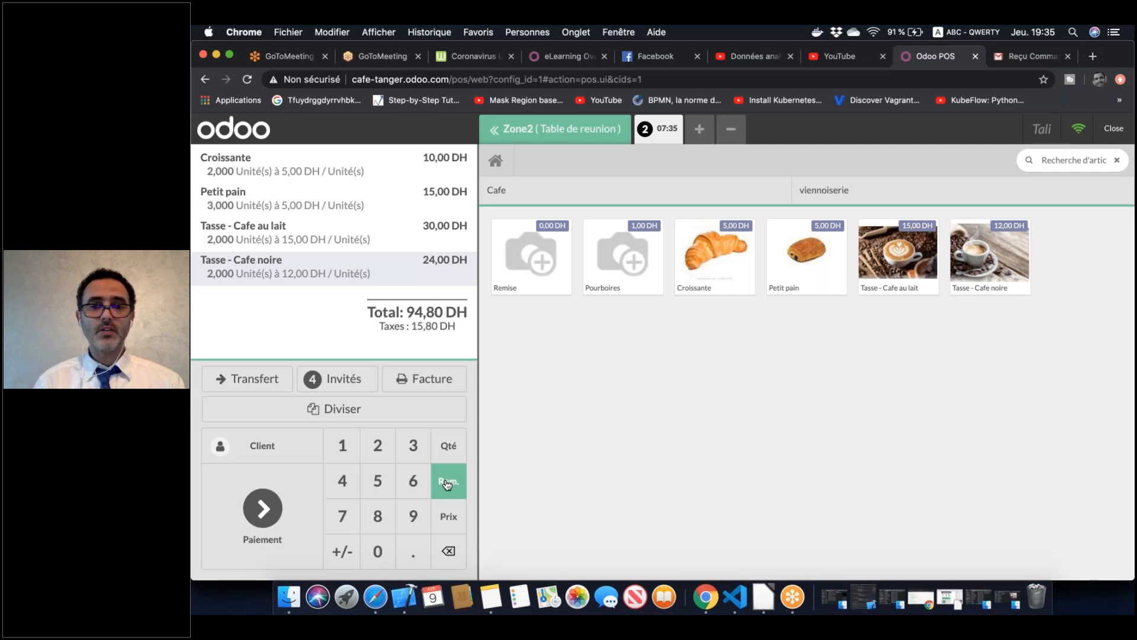
{"action": "left_click", "coordinate": [344, 446]}
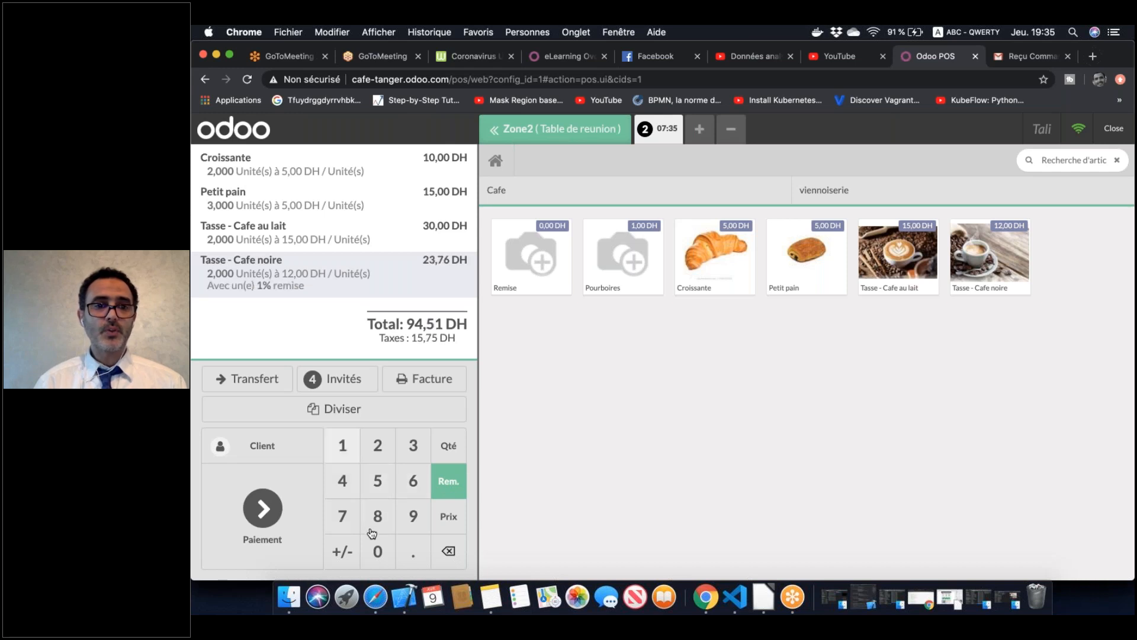
{"action": "left_click", "coordinate": [381, 553]}
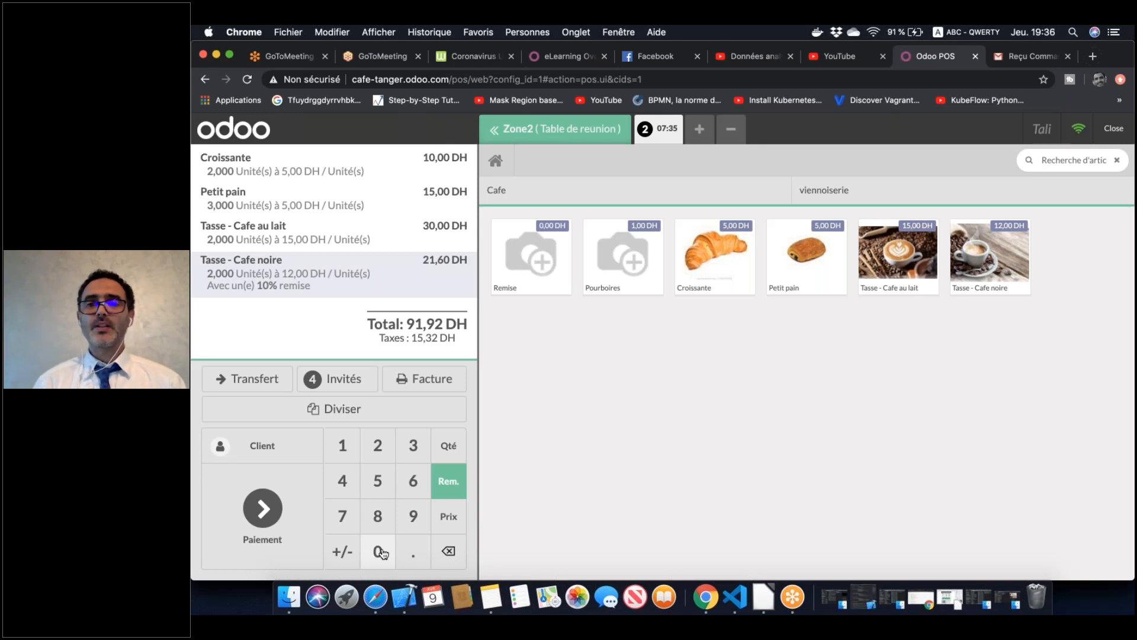
{"action": "left_click", "coordinate": [865, 210]}
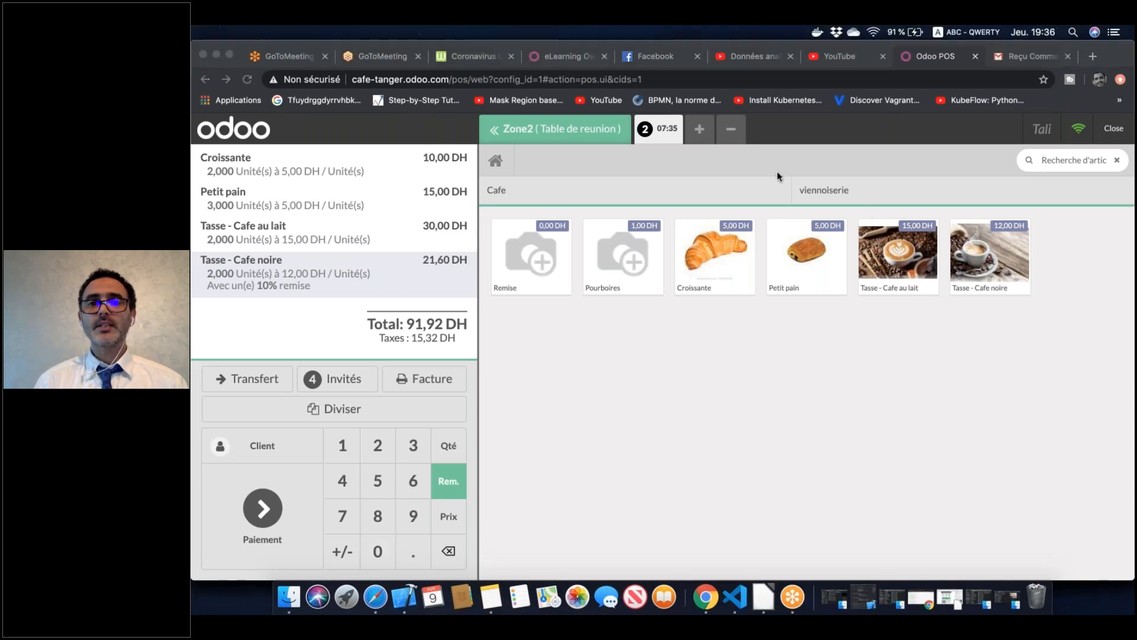
Start splitting the Table de reunion bill and allocate 1 Croissante and 3 Petit pain to the first share
{"action": "left_click", "coordinate": [342, 410]}
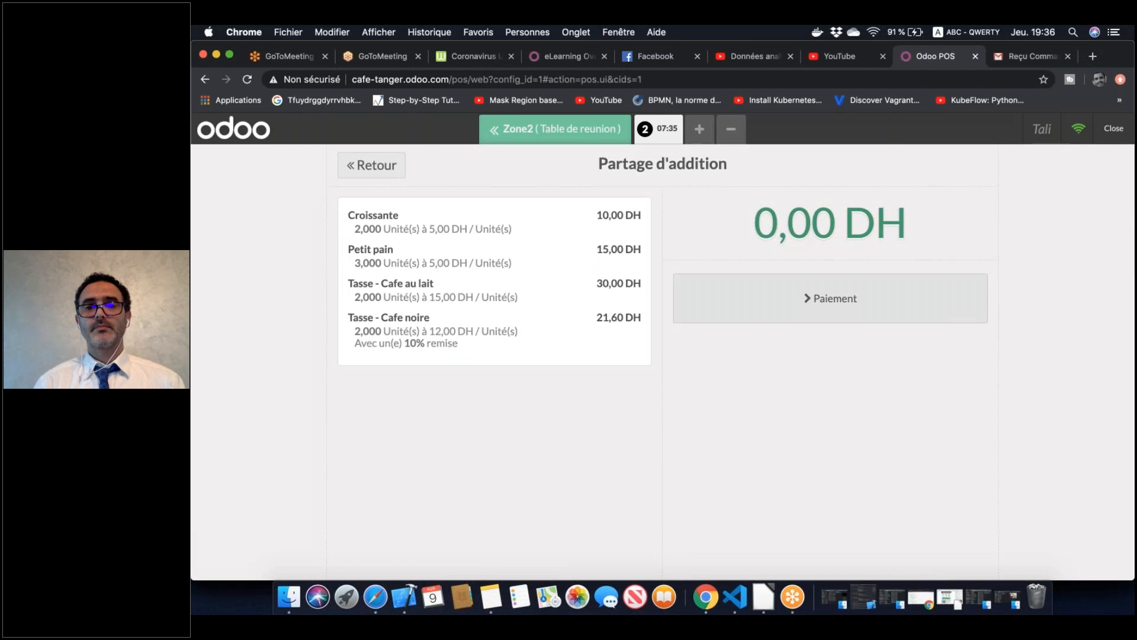
{"action": "left_click", "coordinate": [760, 161]}
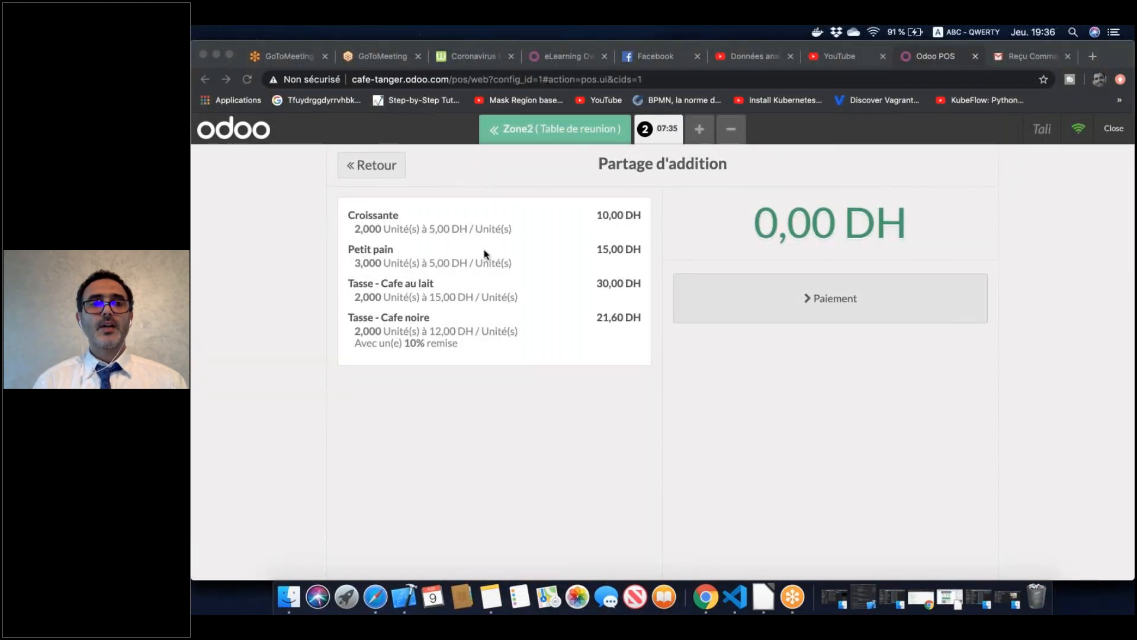
{"action": "left_click", "coordinate": [434, 231]}
{"action": "left_click", "coordinate": [434, 231]}
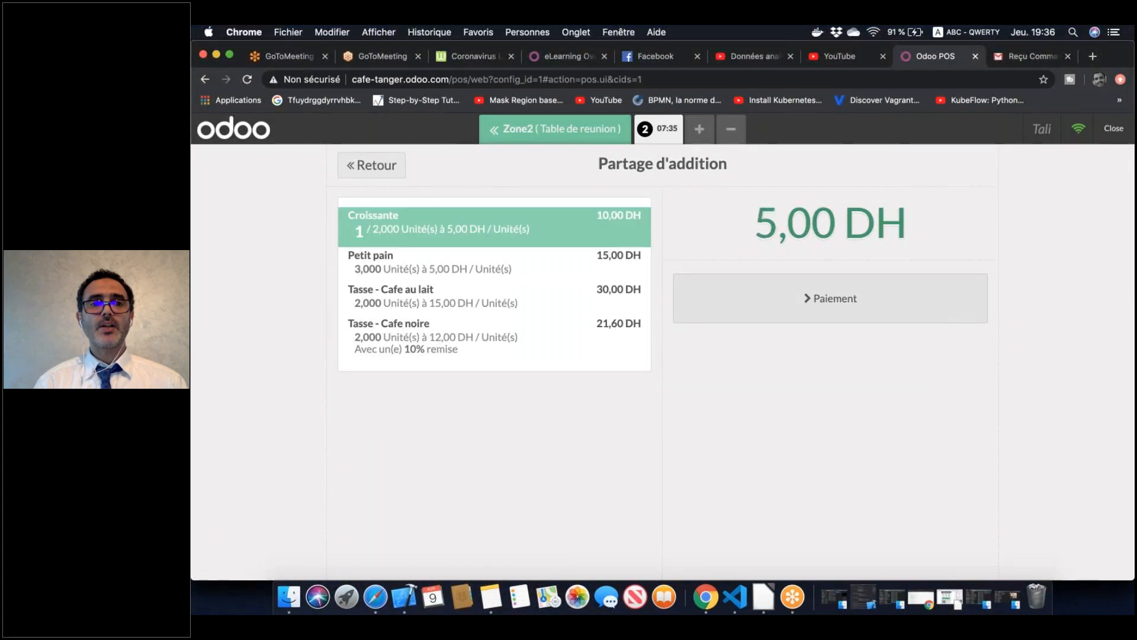
{"action": "left_click", "coordinate": [426, 264]}
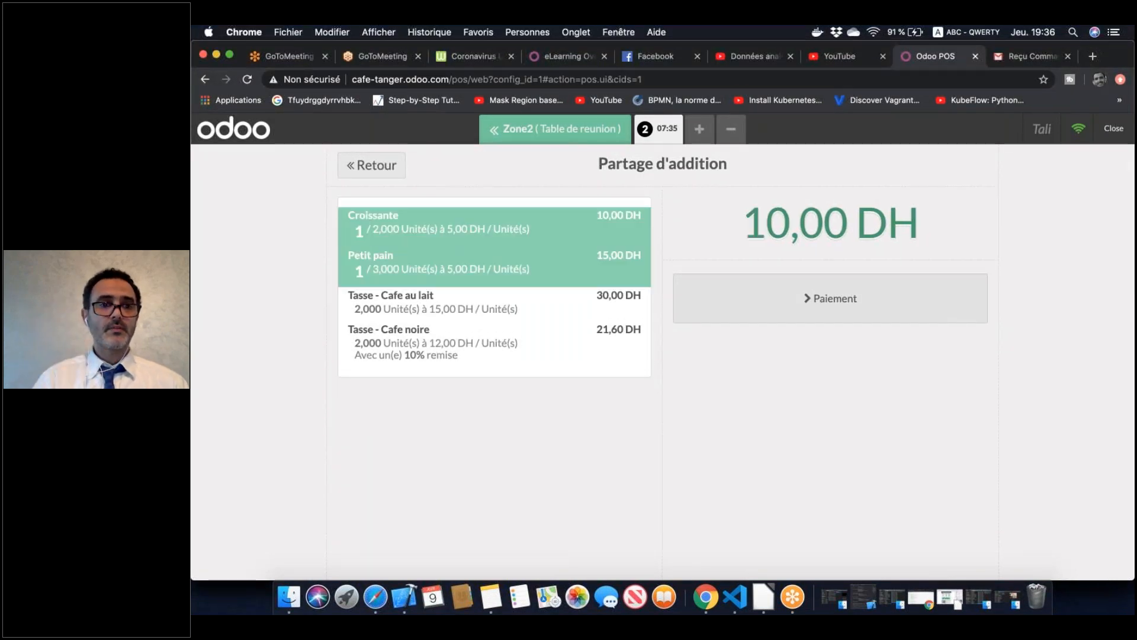
{"action": "left_click", "coordinate": [424, 228]}
{"action": "left_click", "coordinate": [424, 259]}
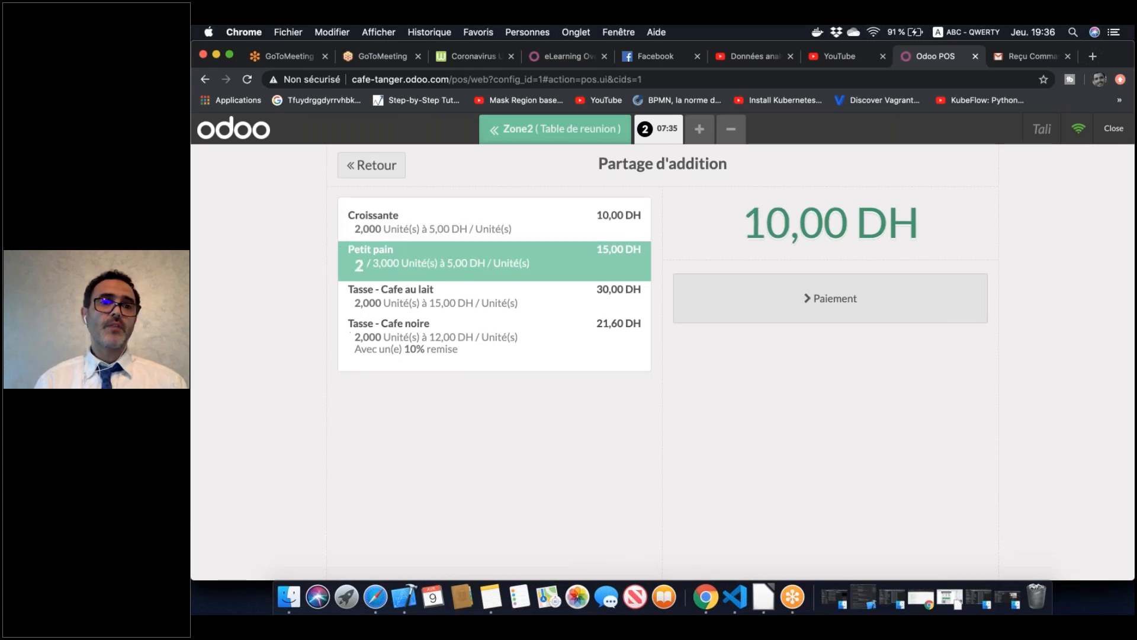
{"action": "left_click", "coordinate": [424, 228]}
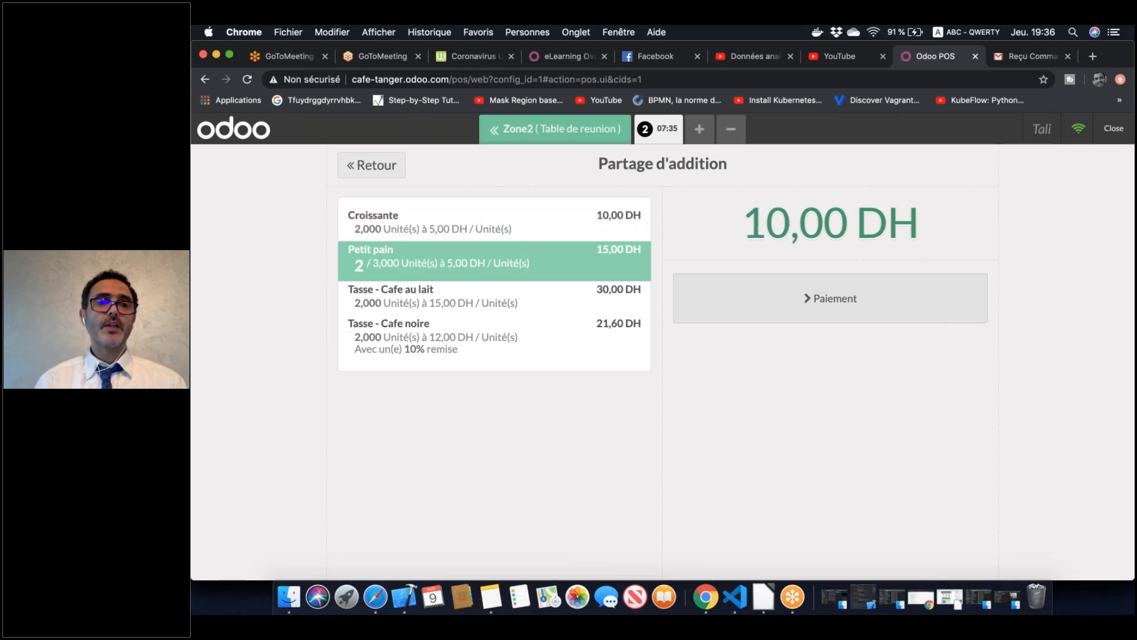
{"action": "left_click", "coordinate": [422, 228]}
{"action": "left_click", "coordinate": [423, 271]}
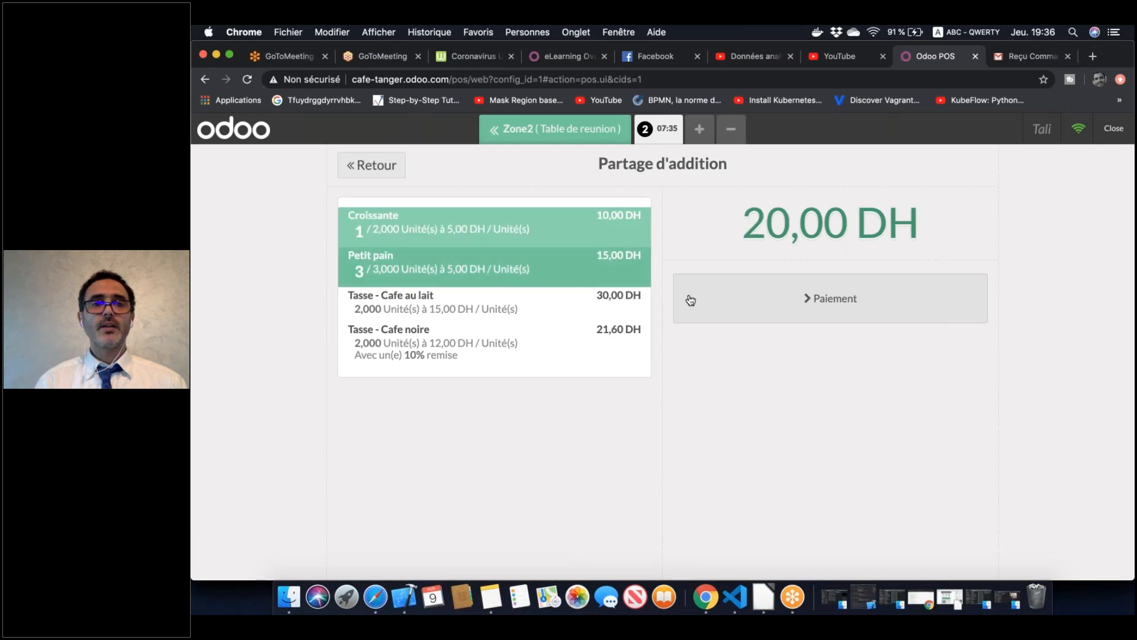
Reduce Petit pain to 1 in the first share of the split bill and proceed to its payment
{"action": "left_click", "coordinate": [518, 265]}
{"action": "left_click", "coordinate": [502, 268]}
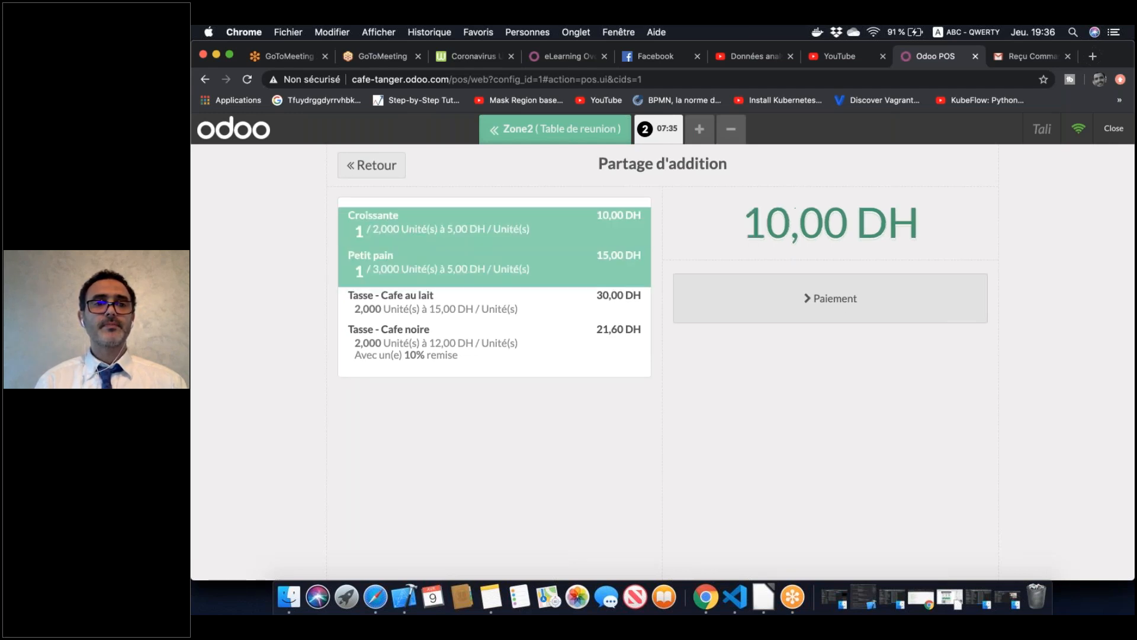
{"action": "left_click", "coordinate": [858, 302]}
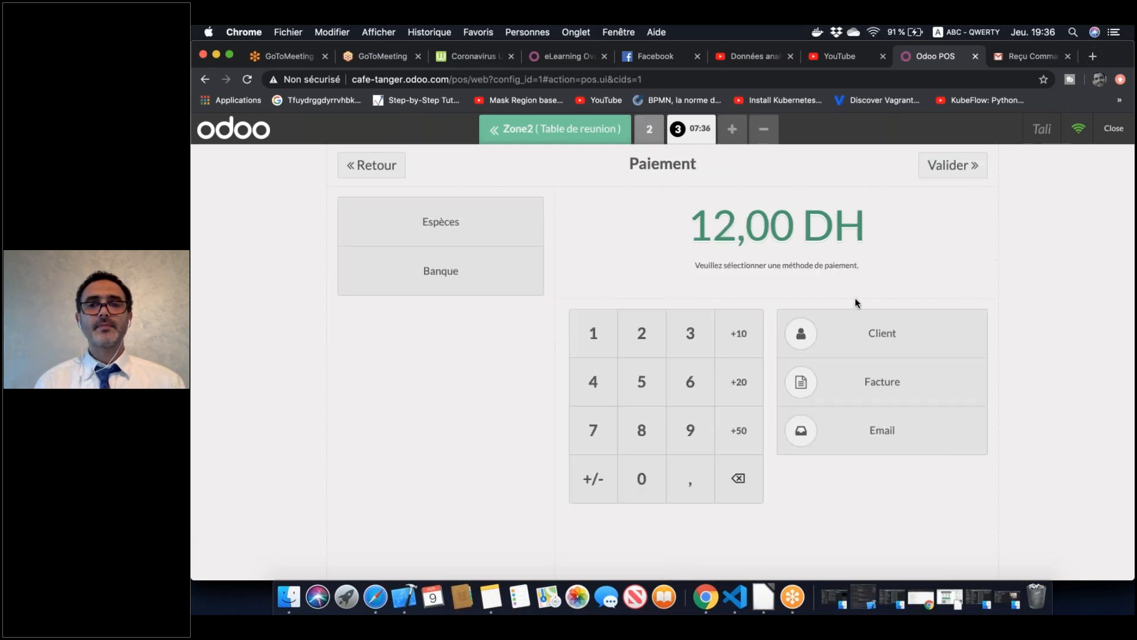
Pay the first share with 12,00 DH in cash (Espèces), validate it and continue to the following order
{"action": "left_click", "coordinate": [507, 222]}
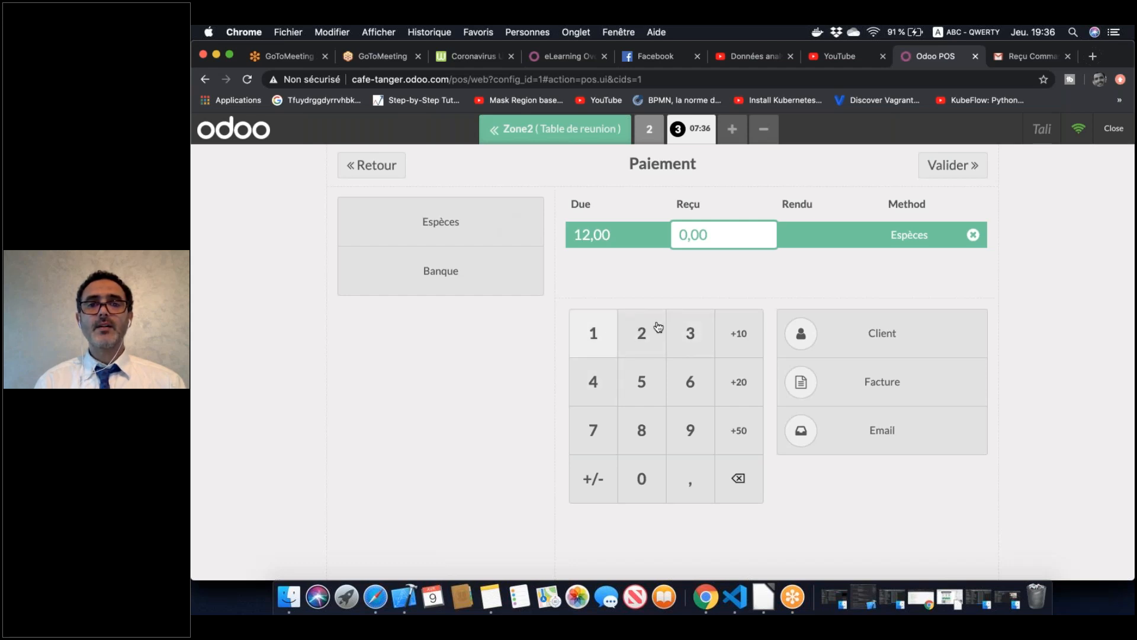
{"action": "left_click", "coordinate": [597, 335]}
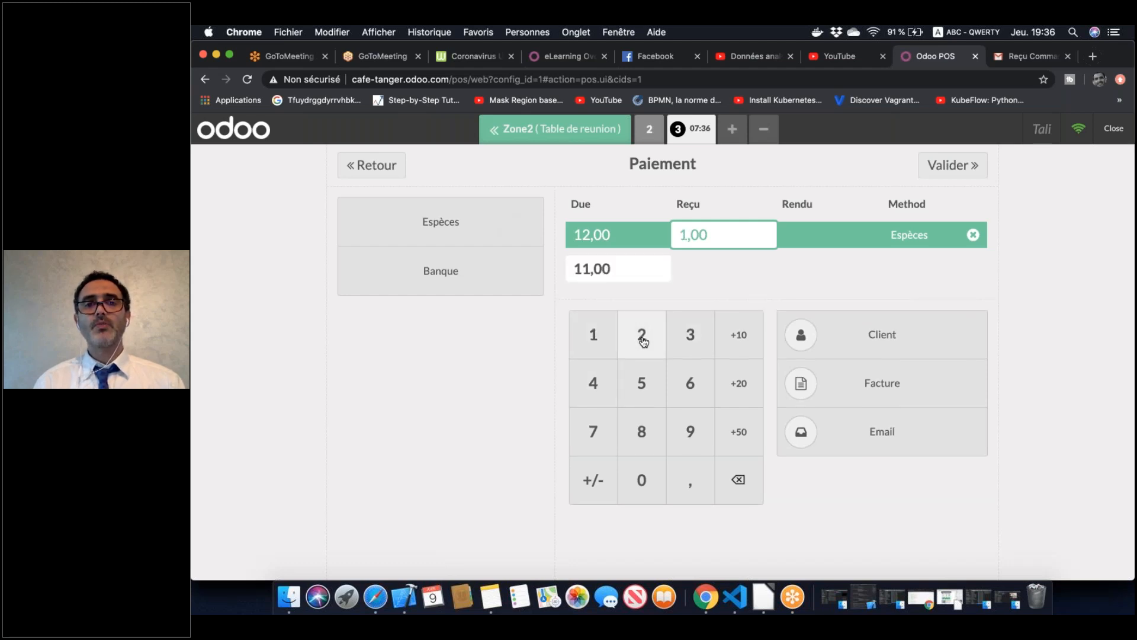
{"action": "left_click", "coordinate": [643, 341]}
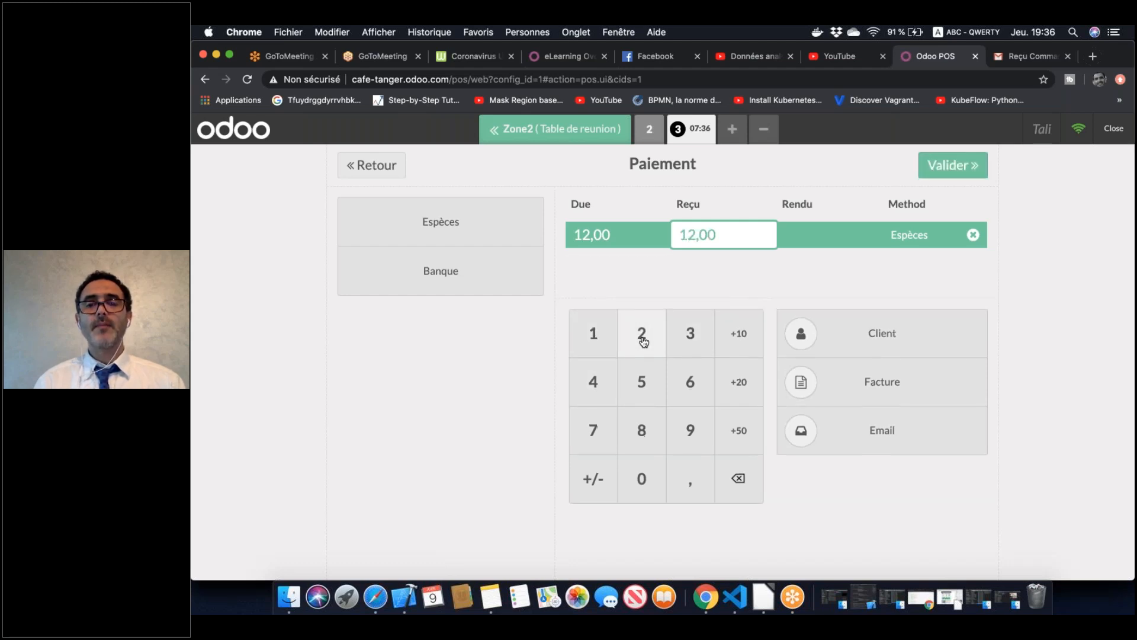
{"action": "left_click", "coordinate": [967, 165]}
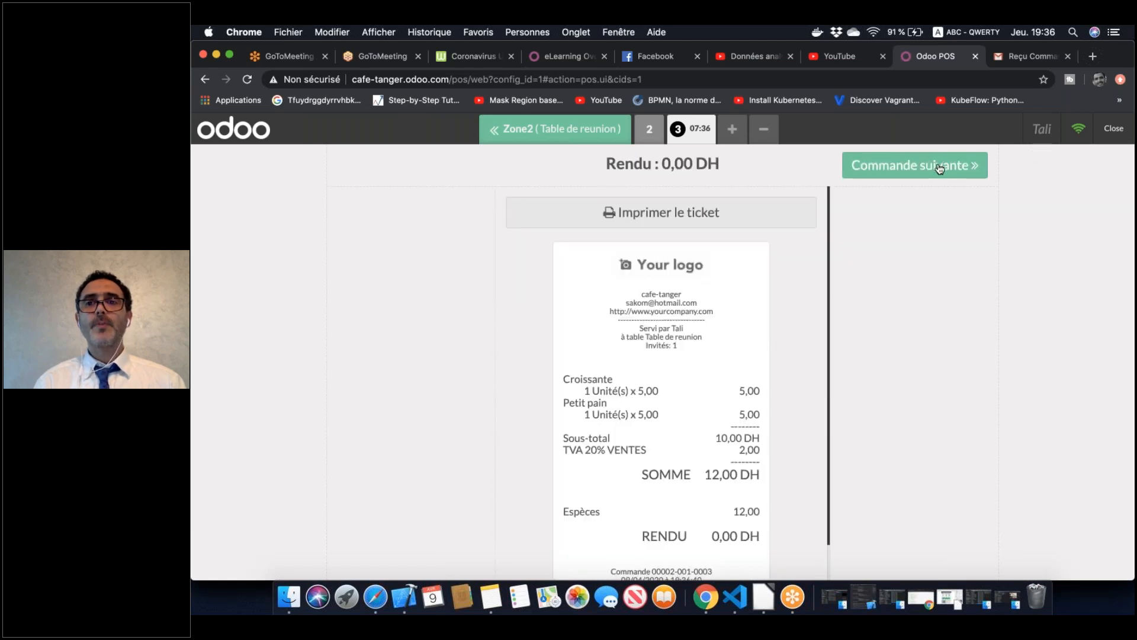
{"action": "left_click", "coordinate": [940, 168]}
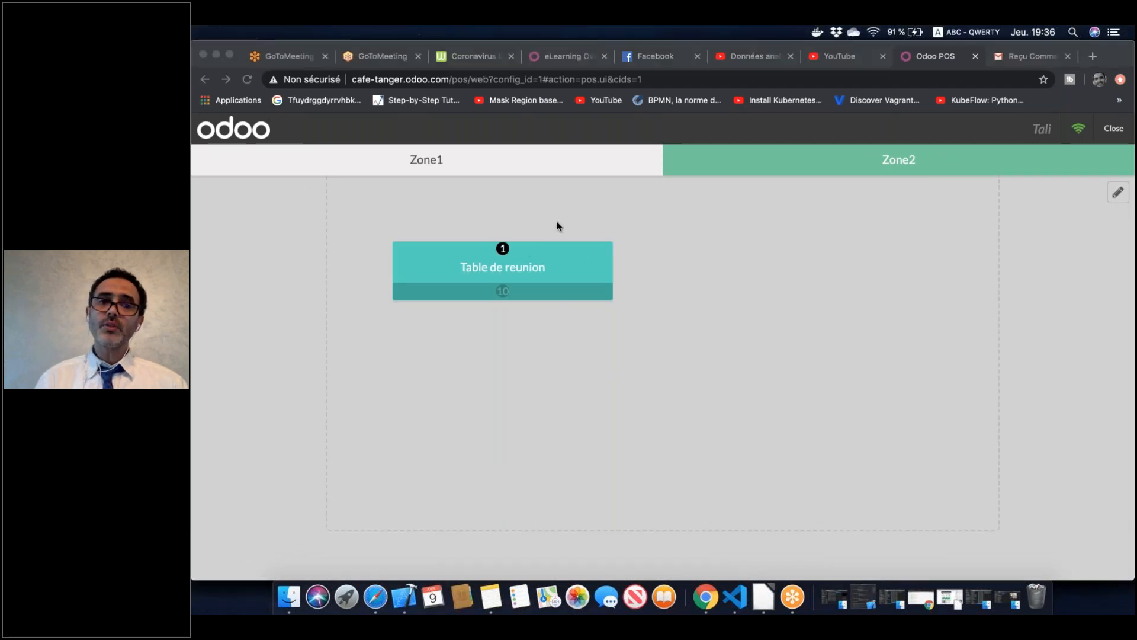
Reopen Table de reunion, split off 1 Tasse - Cafe au lait and 1 Tasse - Cafe noire, and proceed to payment
{"action": "left_click", "coordinate": [520, 282]}
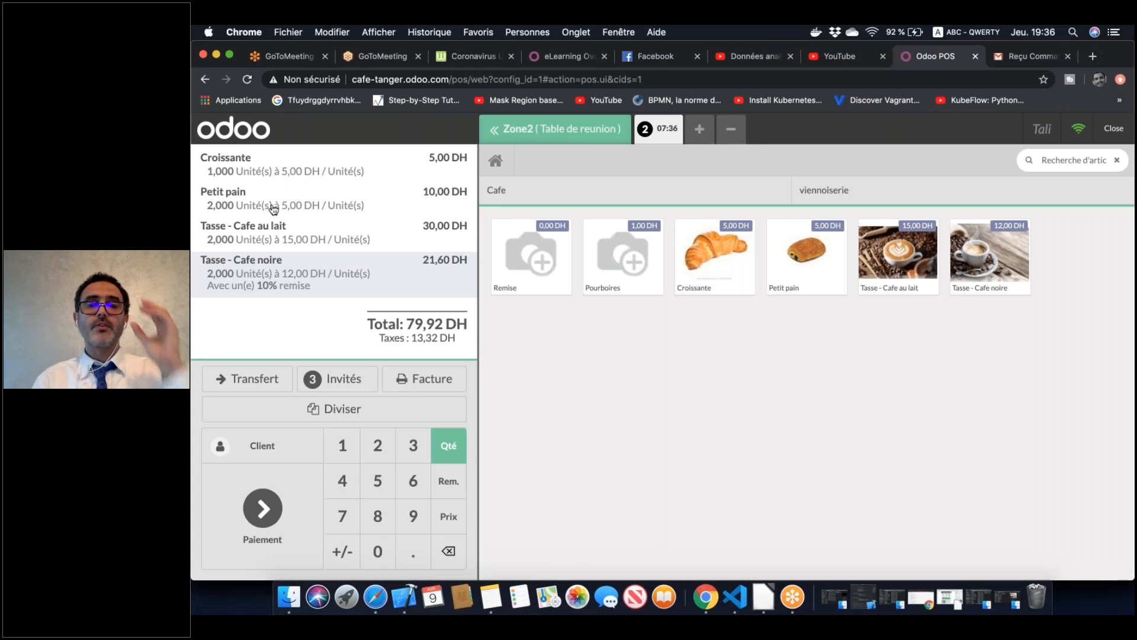
{"action": "left_click", "coordinate": [344, 413]}
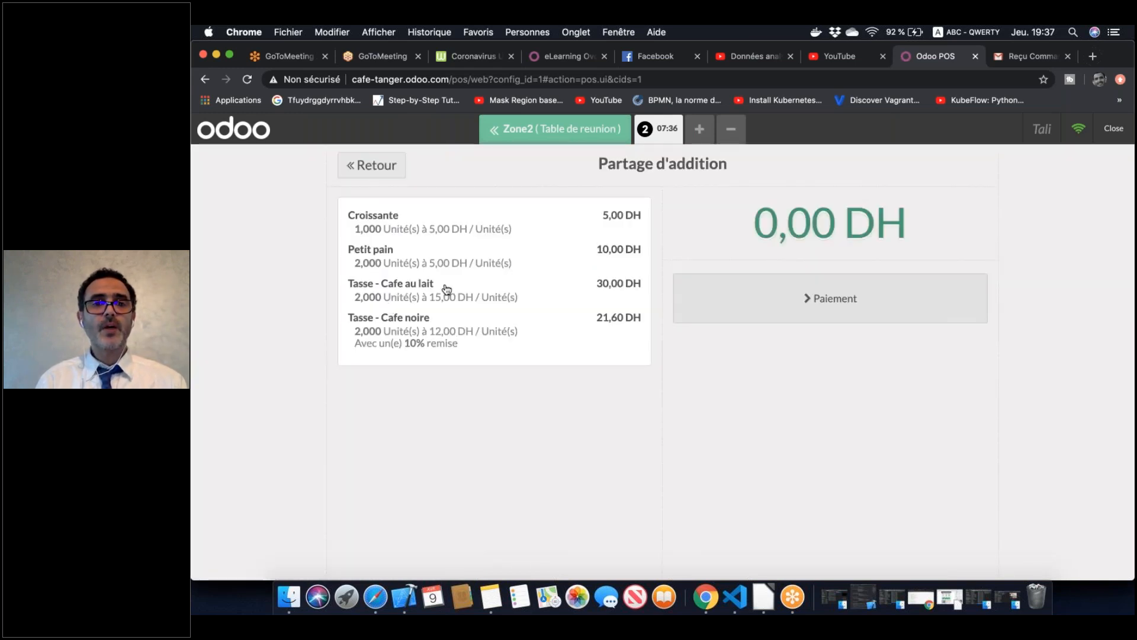
{"action": "left_click", "coordinate": [428, 297]}
{"action": "left_click", "coordinate": [622, 399]}
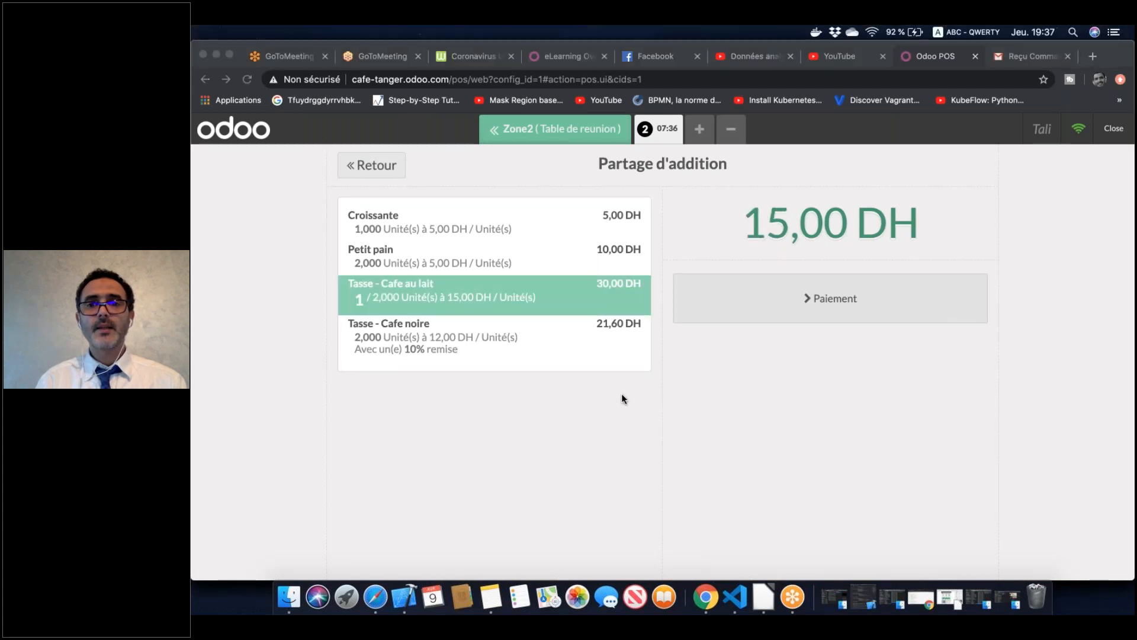
{"action": "left_click", "coordinate": [447, 339]}
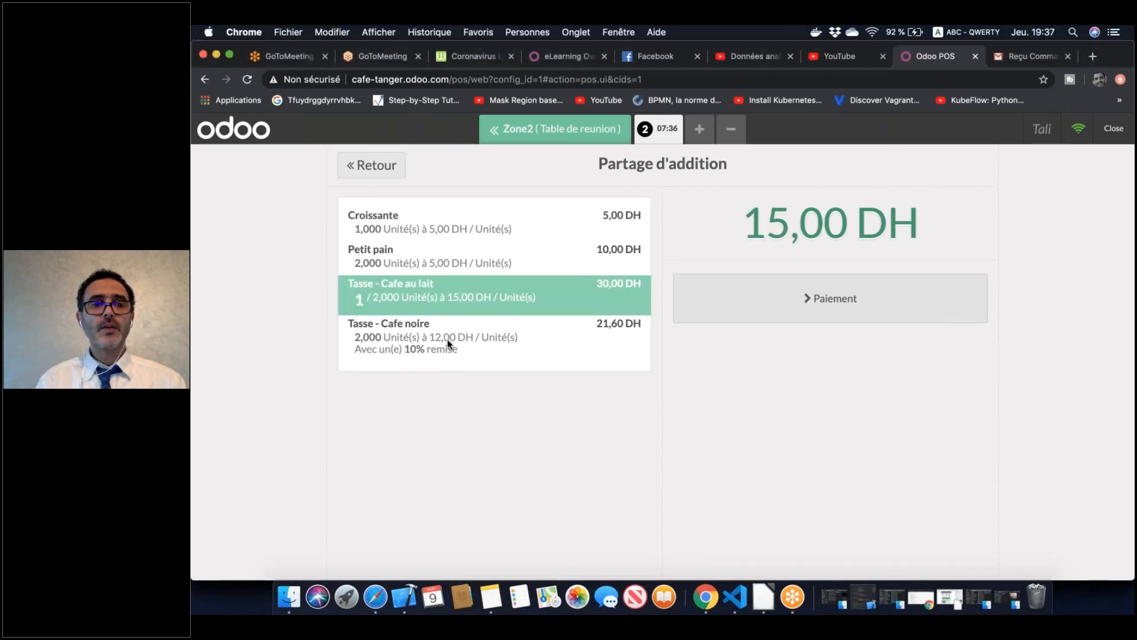
{"action": "left_click", "coordinate": [407, 341]}
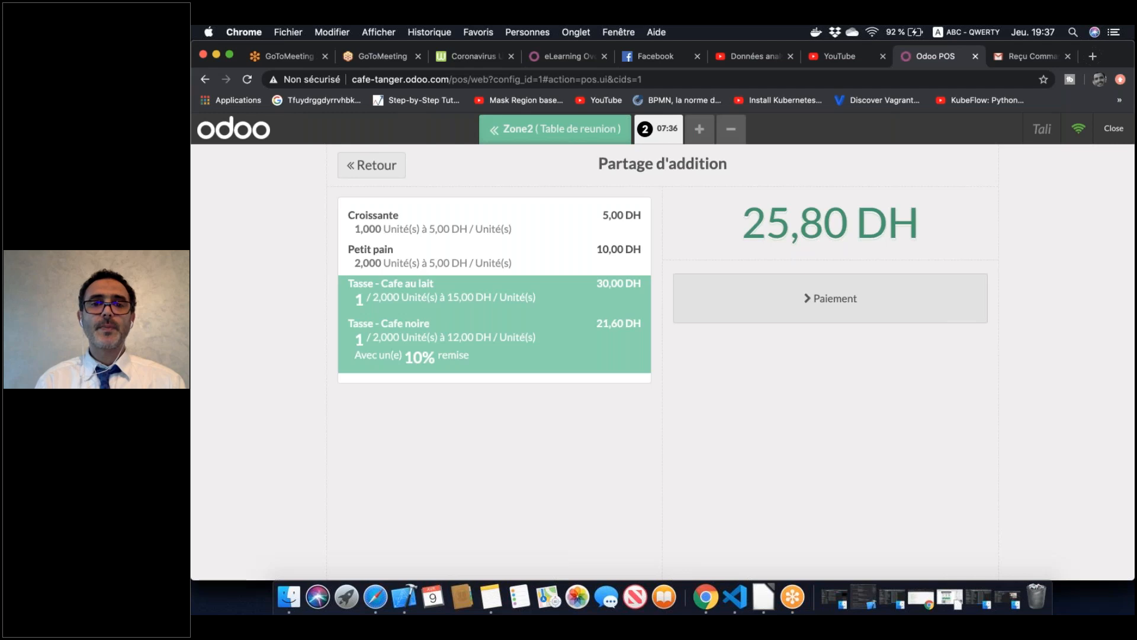
{"action": "left_click", "coordinate": [812, 290]}
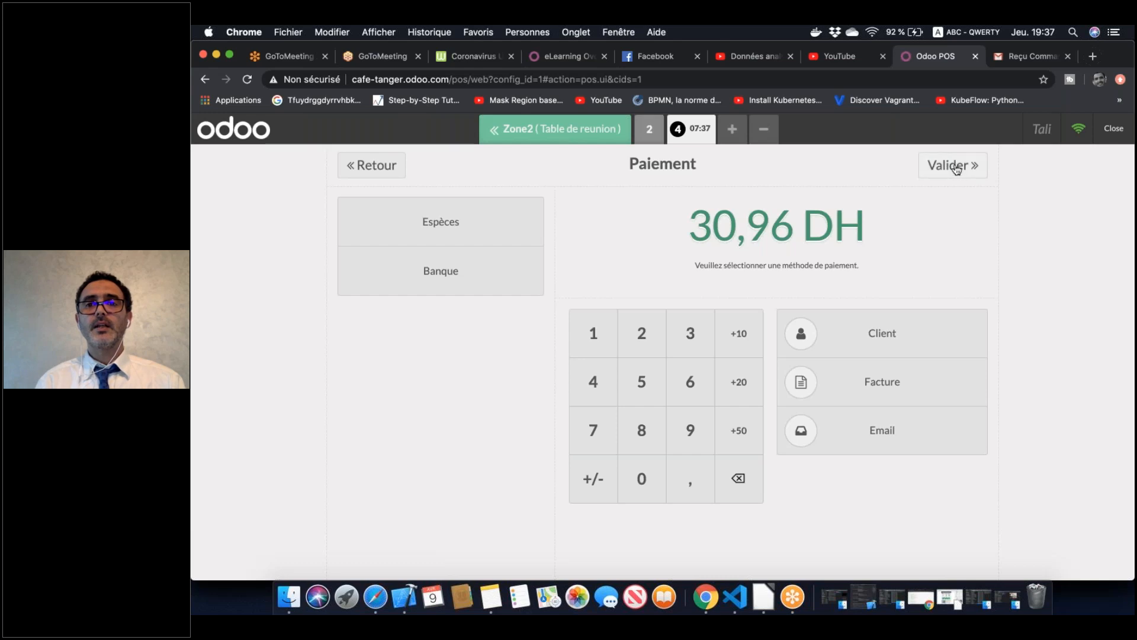
Record 40,00 DH received in cash (Espèces) for the second share, validate it and finish that order
{"action": "left_click", "coordinate": [440, 228]}
{"action": "left_click", "coordinate": [440, 225]}
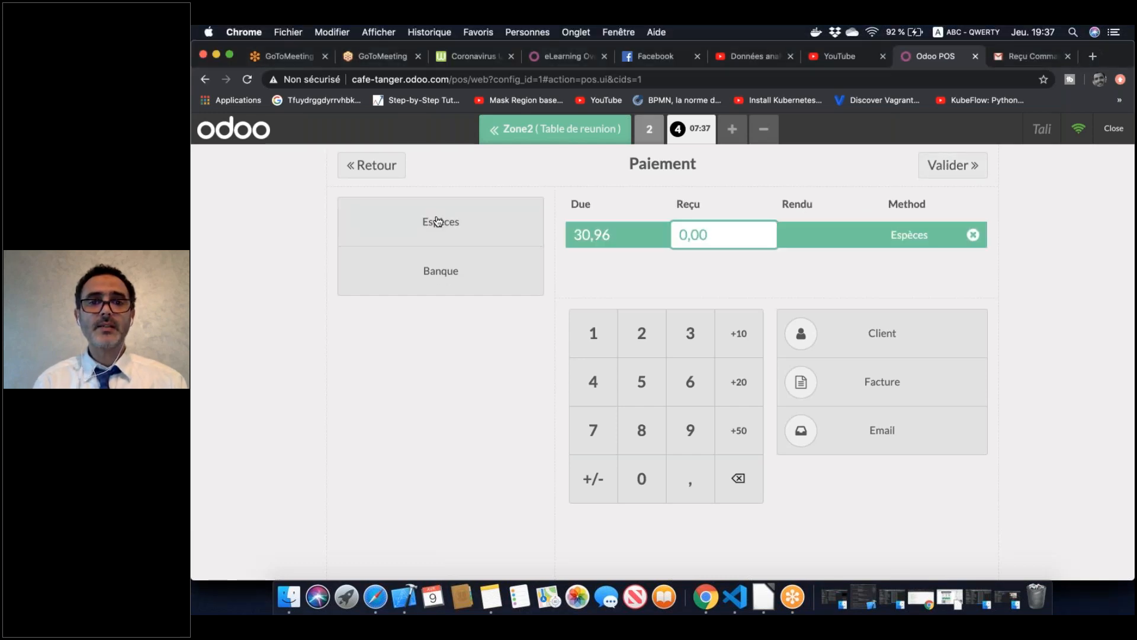
{"action": "left_click", "coordinate": [592, 386]}
{"action": "left_click", "coordinate": [654, 479]}
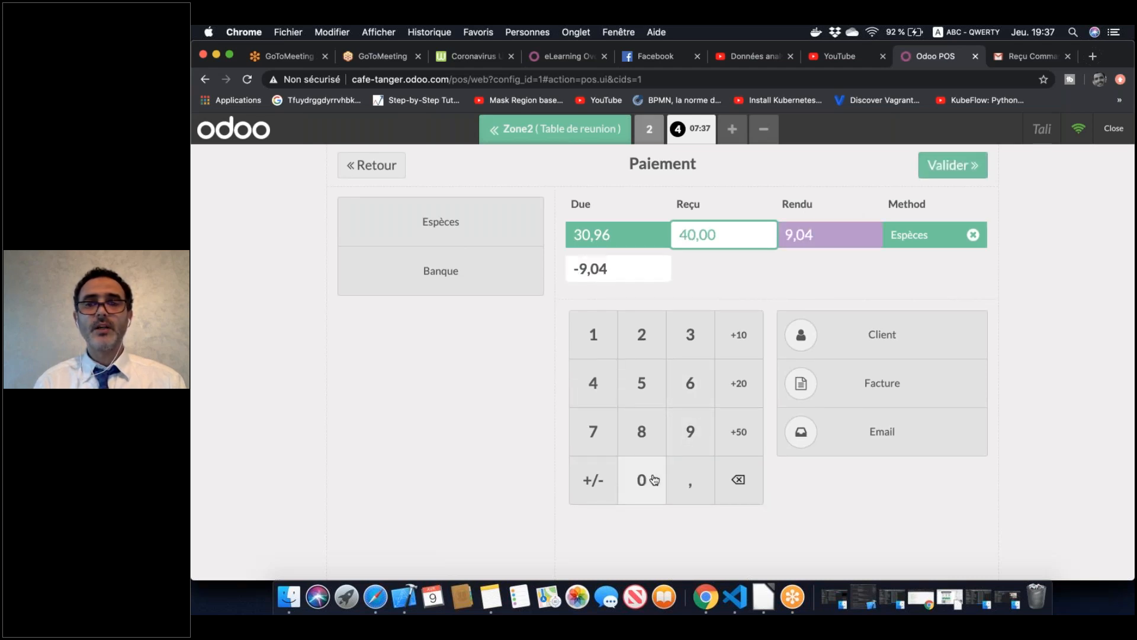
{"action": "left_click", "coordinate": [953, 172]}
{"action": "left_click", "coordinate": [953, 172]}
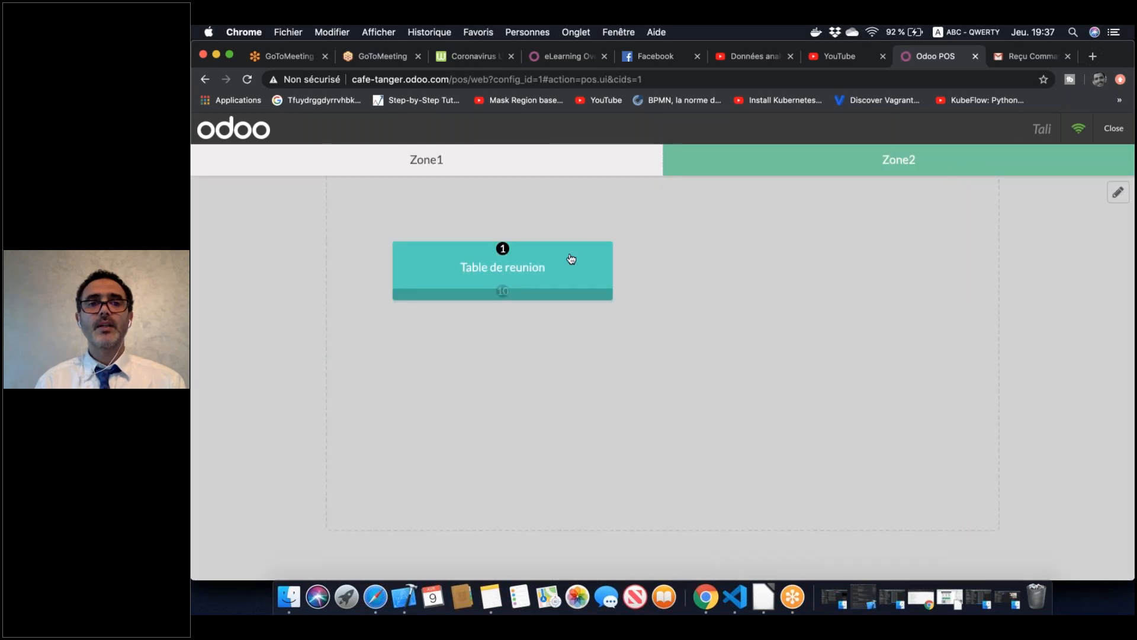
Reopen Table de reunion and record a 50,00 DH cash payment for the rest of the bill
{"action": "left_click", "coordinate": [571, 259]}
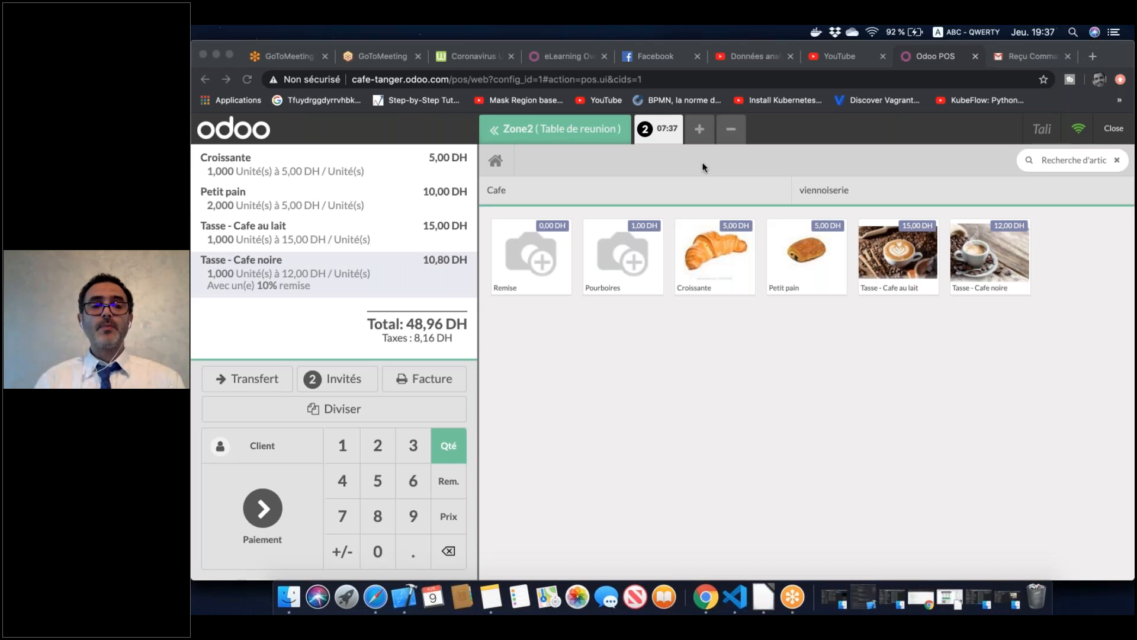
{"action": "left_click", "coordinate": [270, 499]}
{"action": "left_click", "coordinate": [270, 499]}
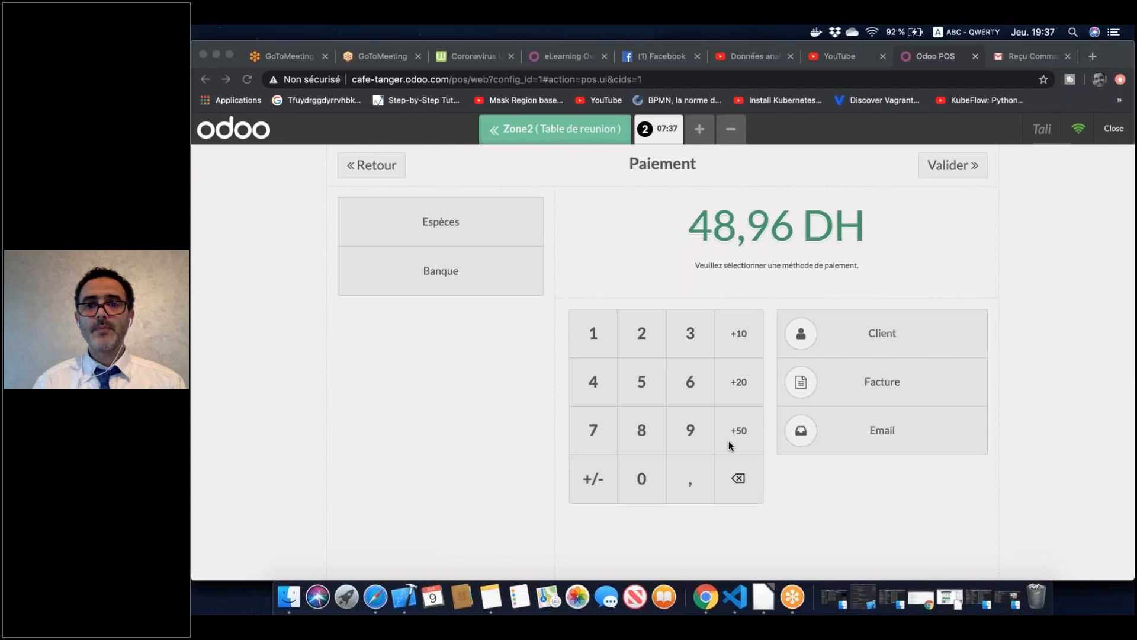
{"action": "left_click", "coordinate": [730, 420]}
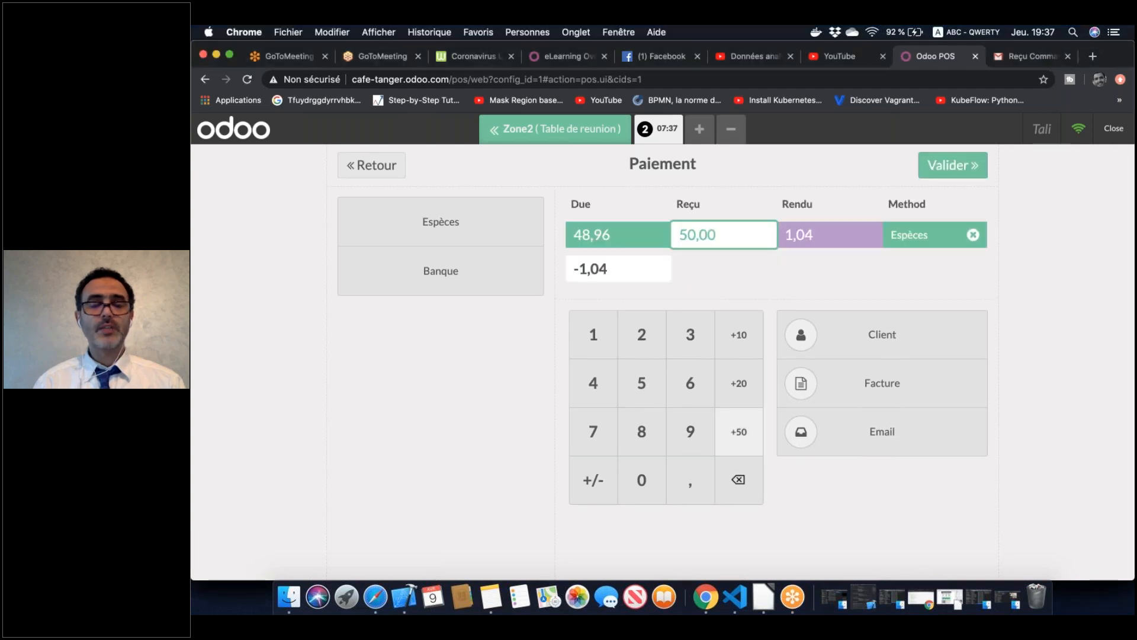
Request an invoice (Facture) for the order, assign the existing customer located in Morocco, and validate the payment
{"action": "left_click", "coordinate": [909, 388]}
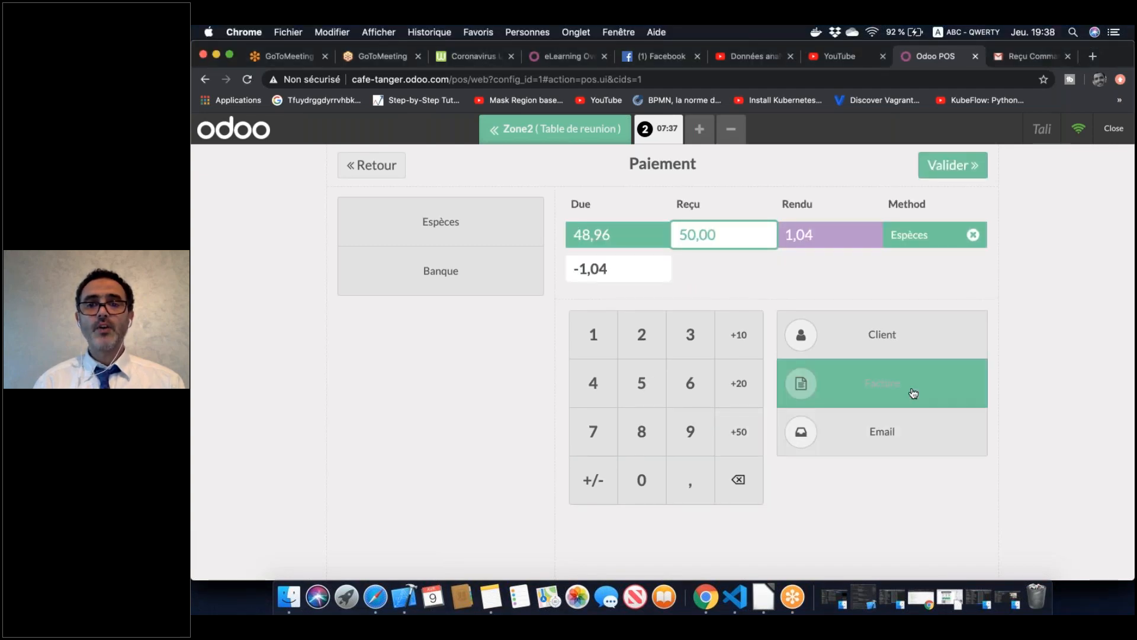
{"action": "left_click", "coordinate": [897, 327]}
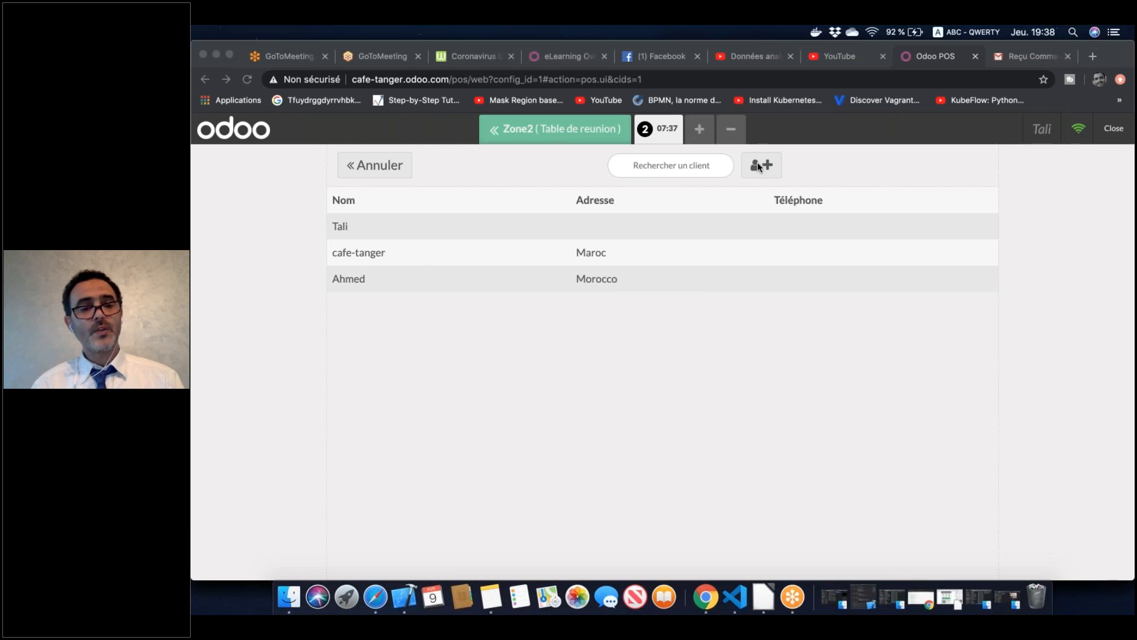
{"action": "left_click", "coordinate": [426, 280]}
{"action": "left_click", "coordinate": [356, 278]}
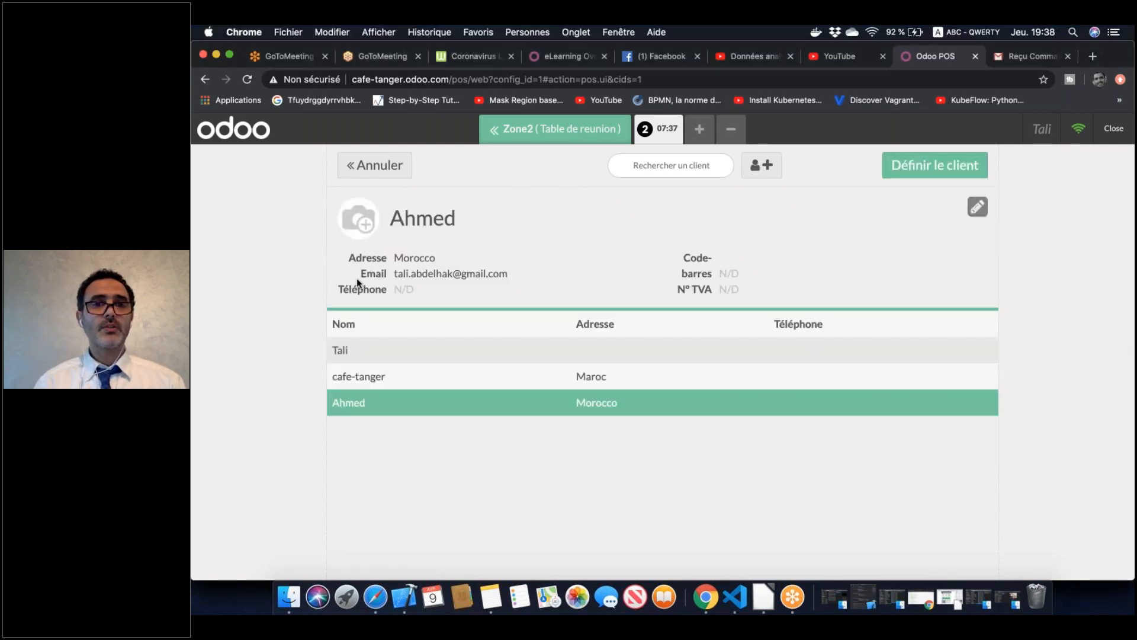
{"action": "left_click", "coordinate": [929, 166]}
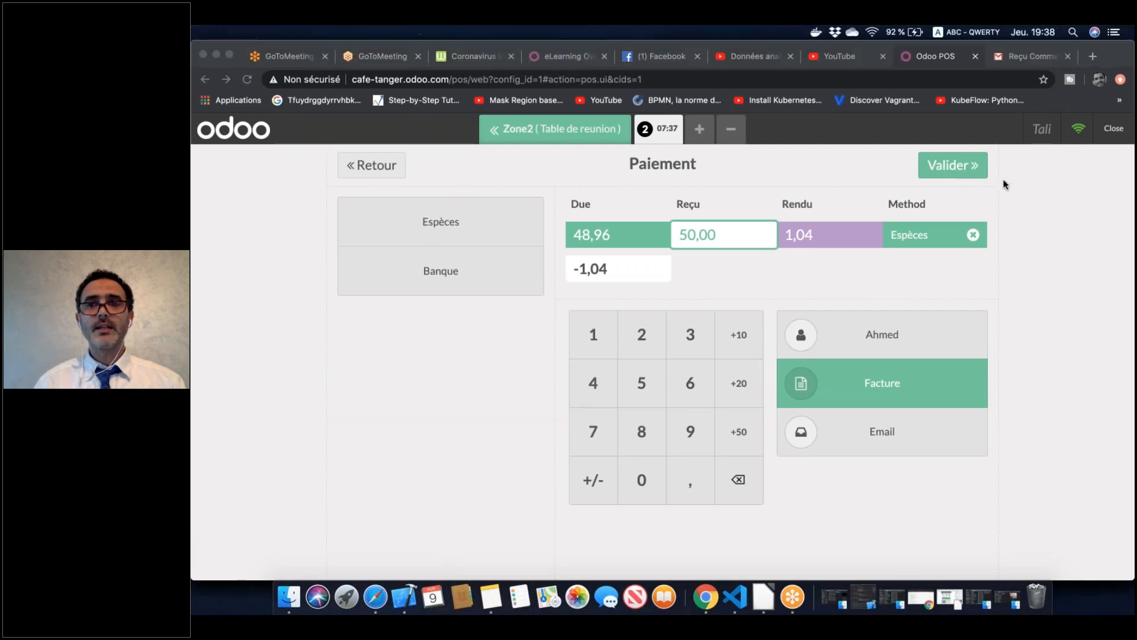
{"action": "left_click", "coordinate": [949, 164]}
{"action": "left_click", "coordinate": [949, 162]}
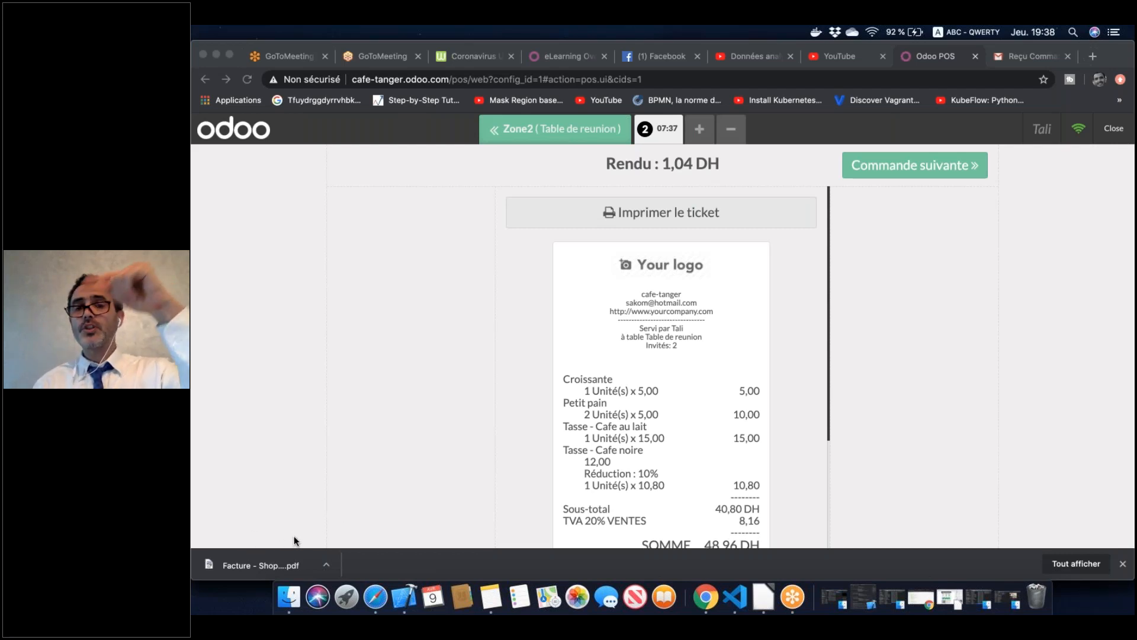
Open the downloaded Facture PDF to review the invoice, and return to the Odoo POS receipt
{"action": "left_click", "coordinate": [293, 573]}
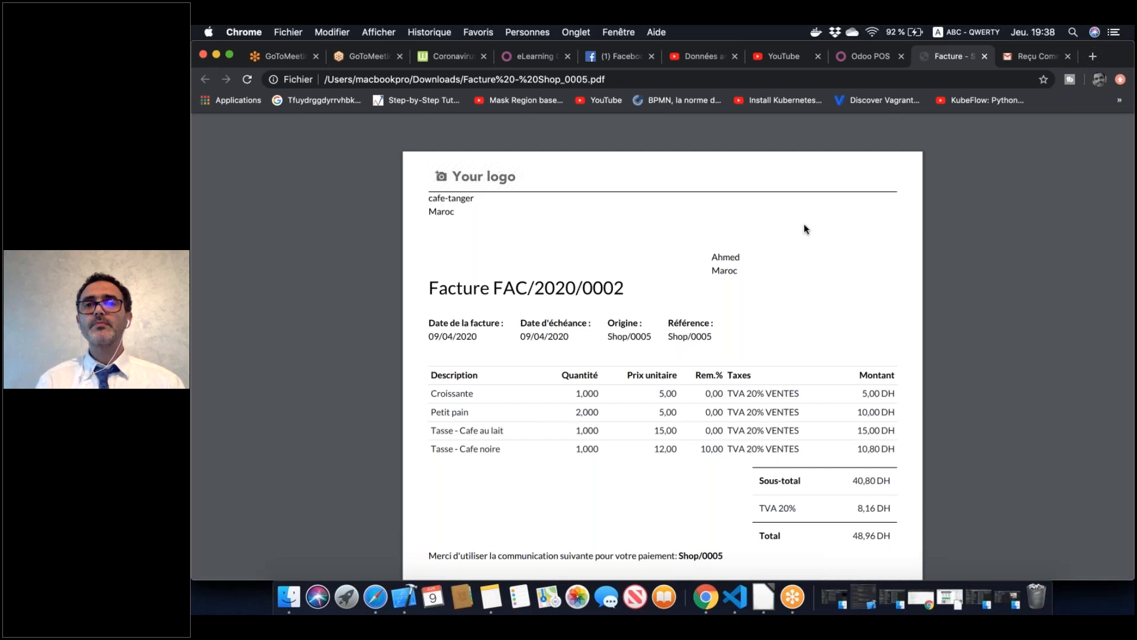
{"action": "left_click", "coordinate": [852, 57]}
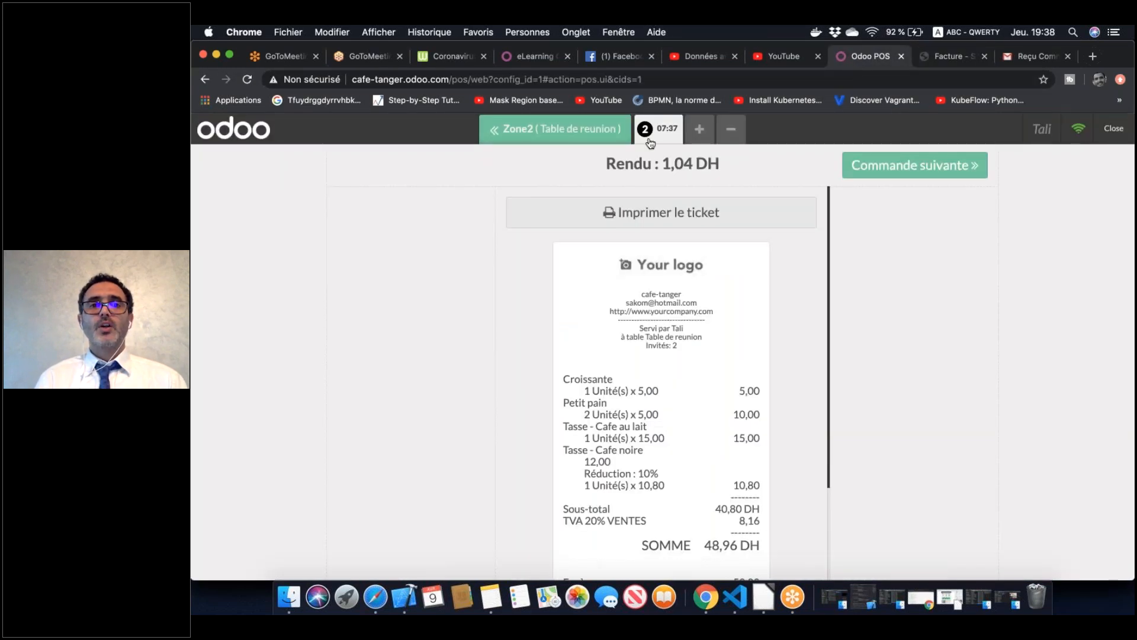
{"action": "left_click", "coordinate": [424, 151]}
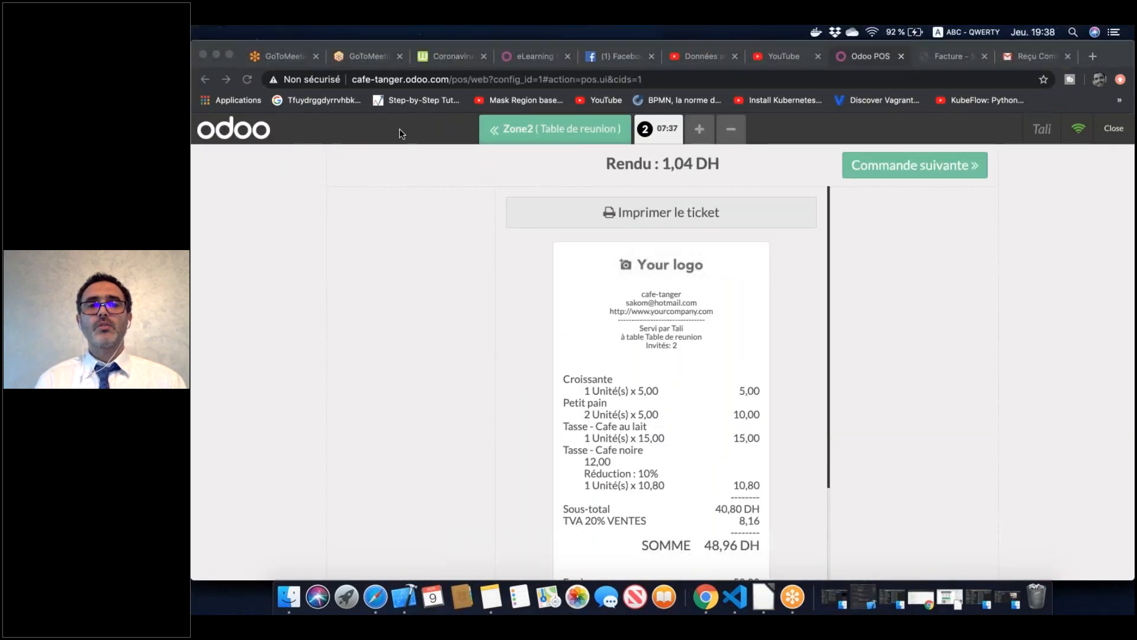
Finish the paid order and close the point of sale interface to return to the Point de vente dashboard
{"action": "left_click", "coordinate": [914, 165]}
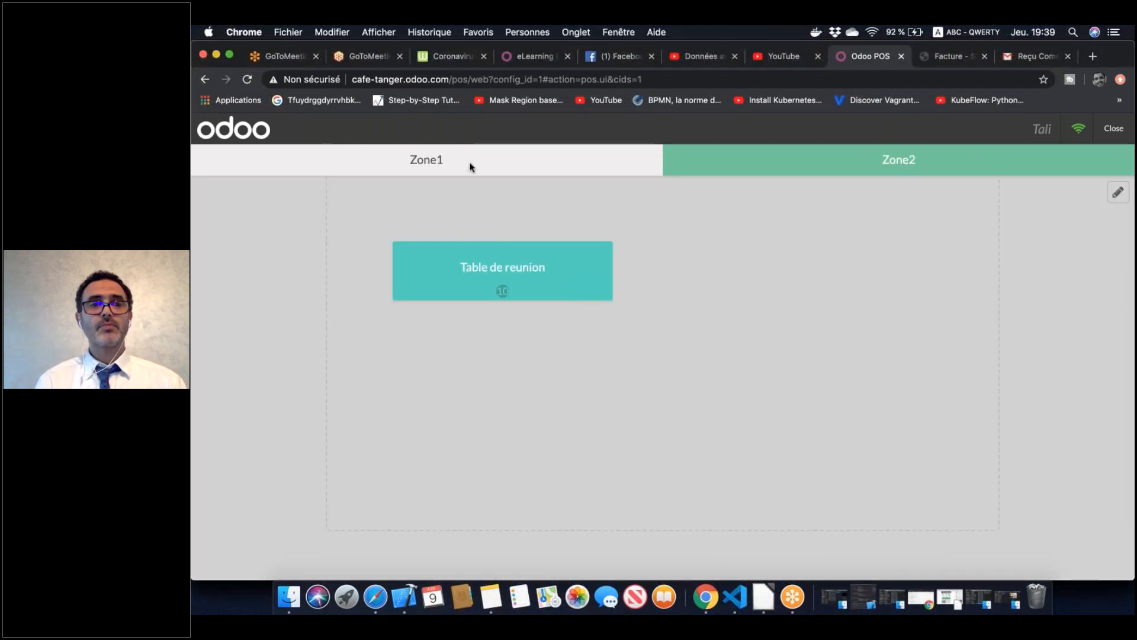
{"action": "left_click", "coordinate": [485, 131]}
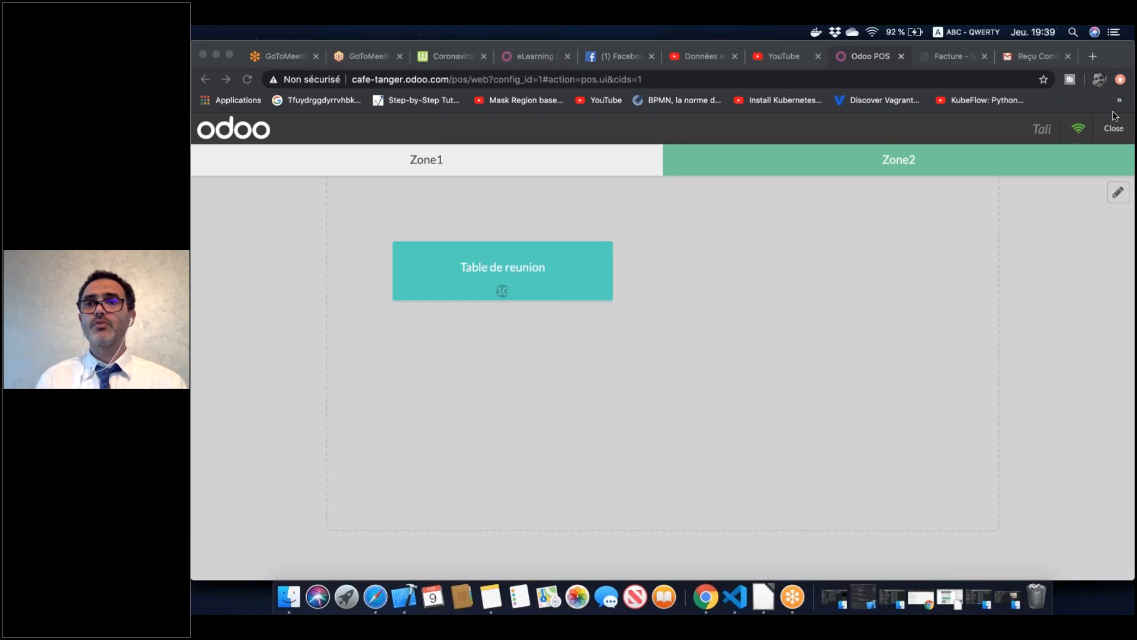
{"action": "left_click", "coordinate": [1112, 130]}
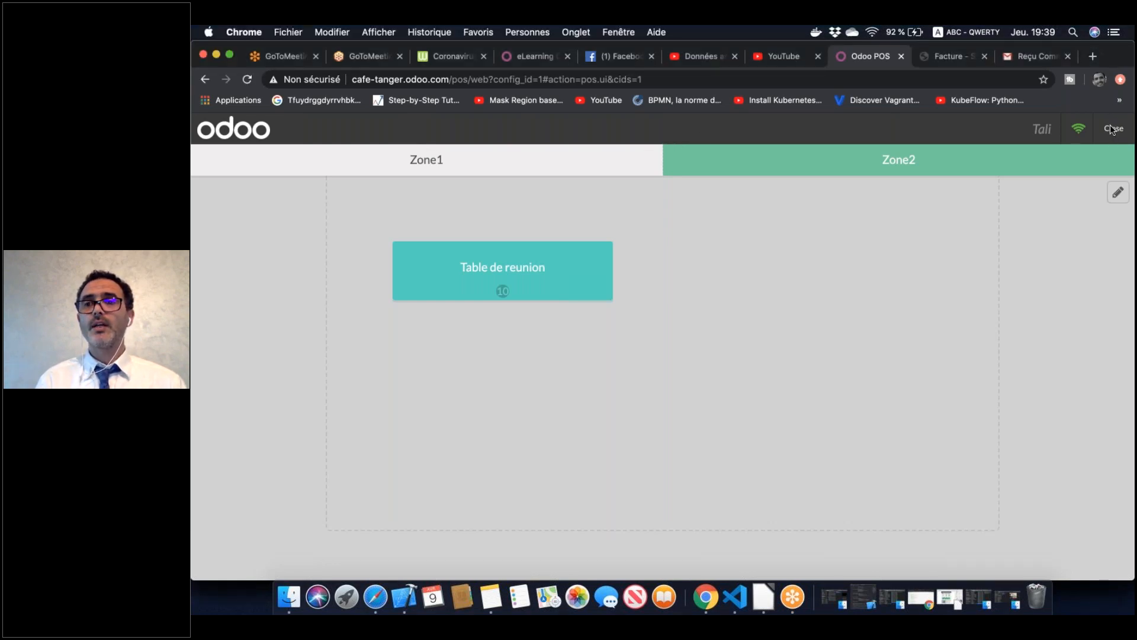
{"action": "left_click", "coordinate": [1112, 130]}
{"action": "left_click", "coordinate": [1106, 133]}
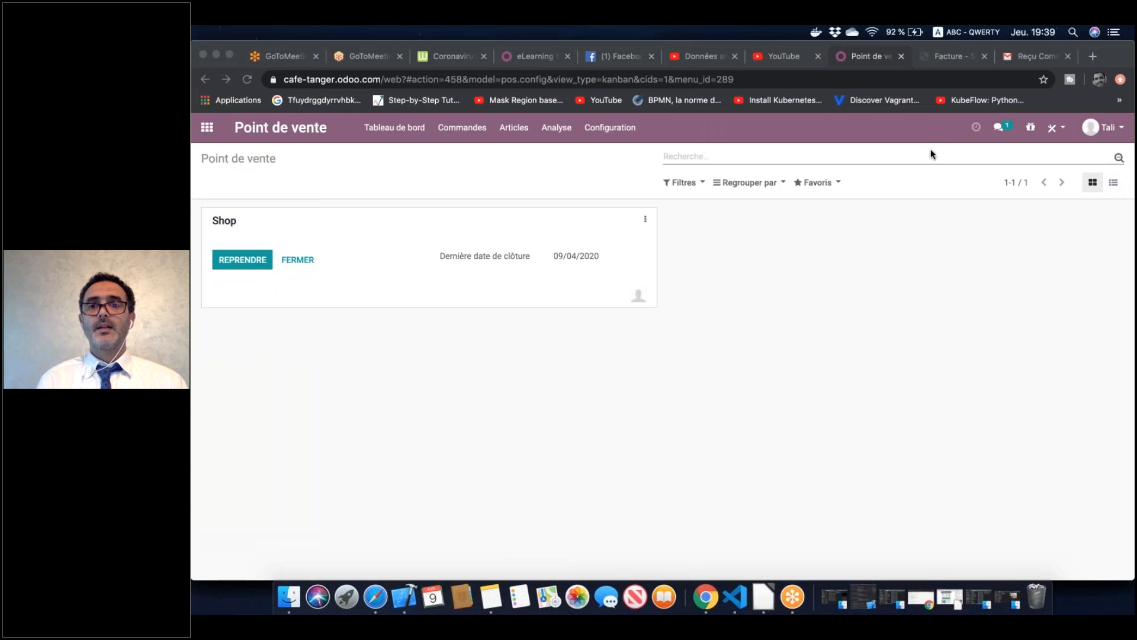
Close the Shop session and validate its closing and accounting entries
{"action": "left_click", "coordinate": [298, 259]}
{"action": "left_click", "coordinate": [298, 260]}
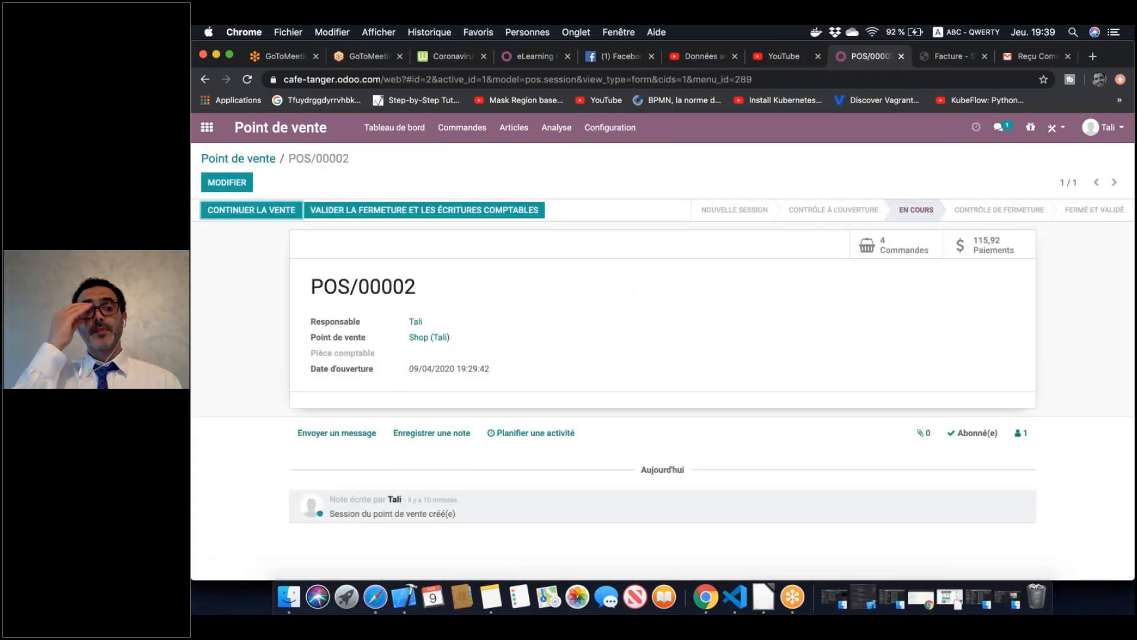
{"action": "left_click", "coordinate": [411, 214]}
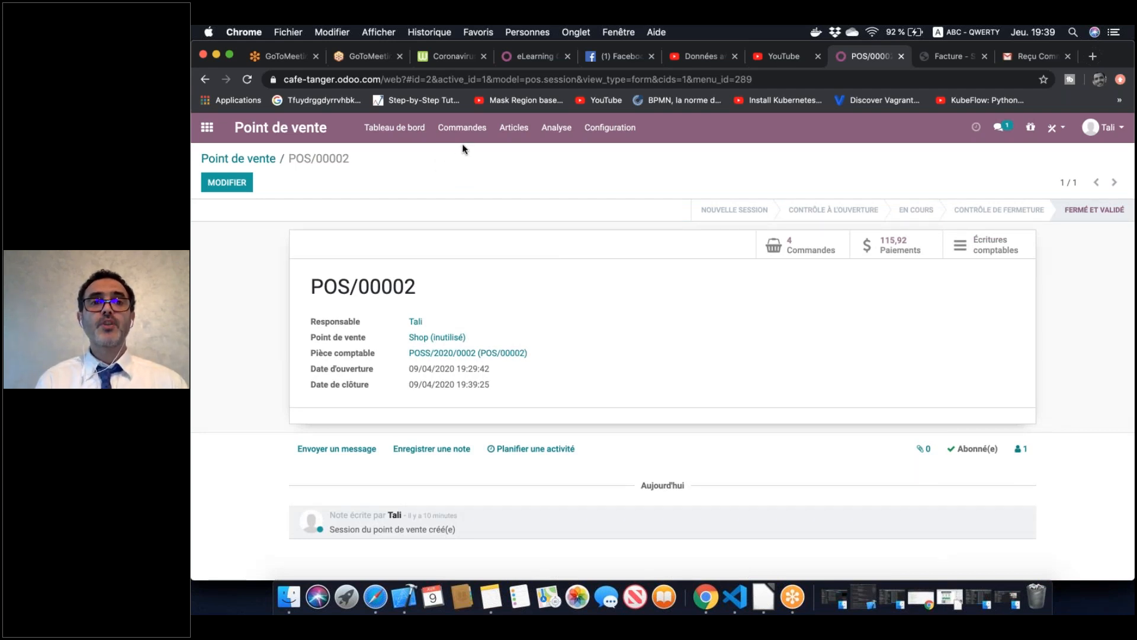
{"action": "left_click", "coordinate": [462, 127]}
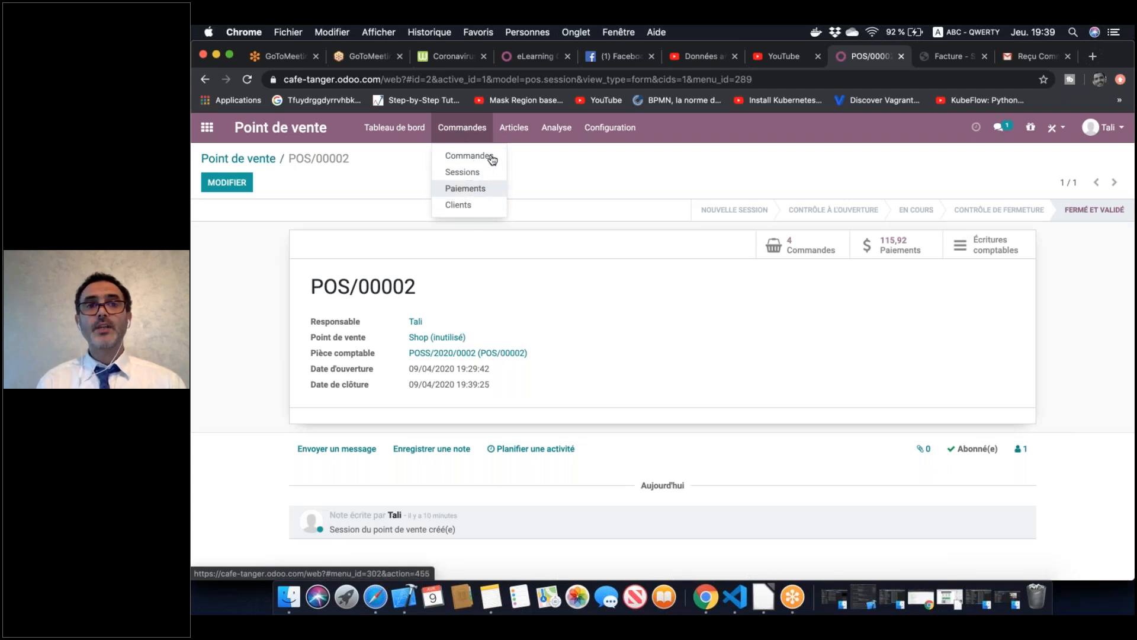
{"action": "mouse_move", "coordinate": [513, 133]}
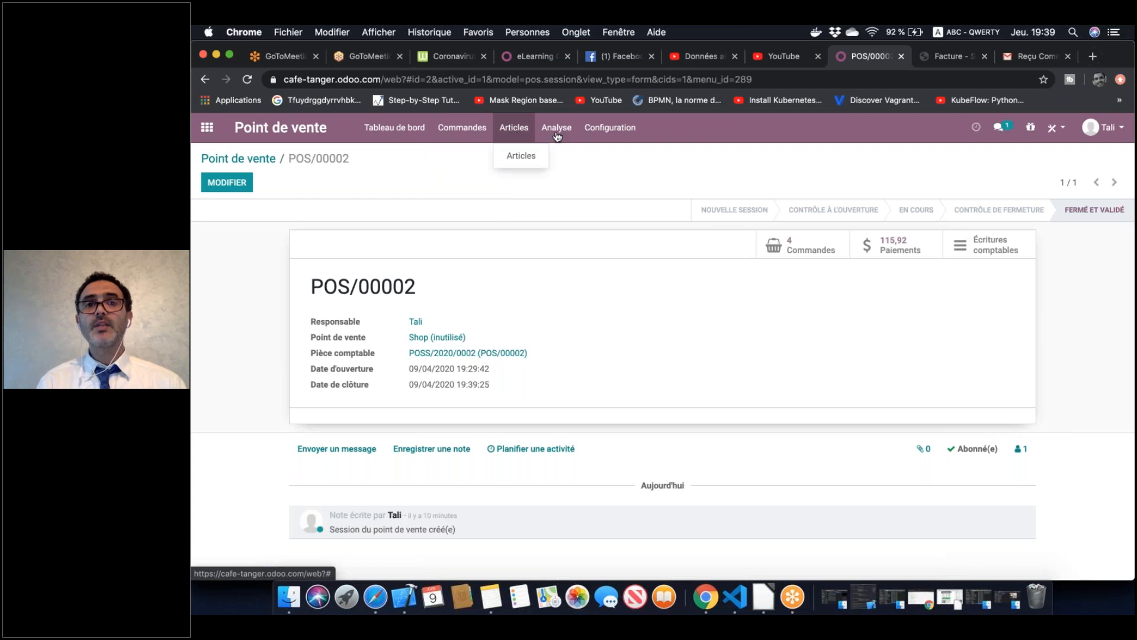
Open the list of point of sale sessions to review their opening dates, closing dates and states
{"action": "mouse_move", "coordinate": [557, 135]}
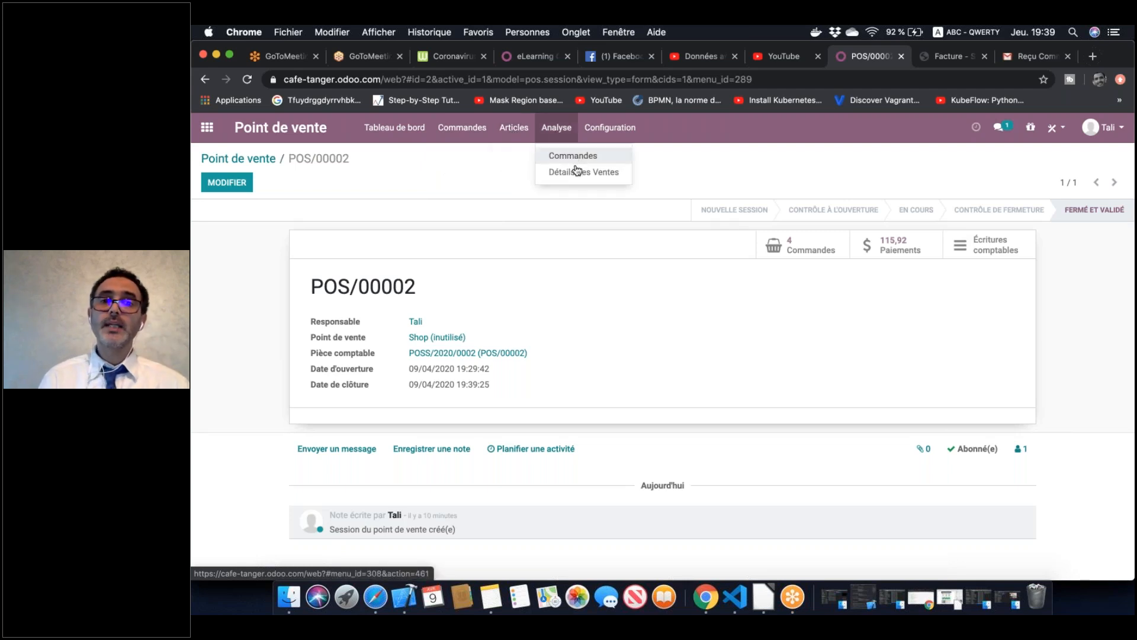
{"action": "mouse_move", "coordinate": [472, 132]}
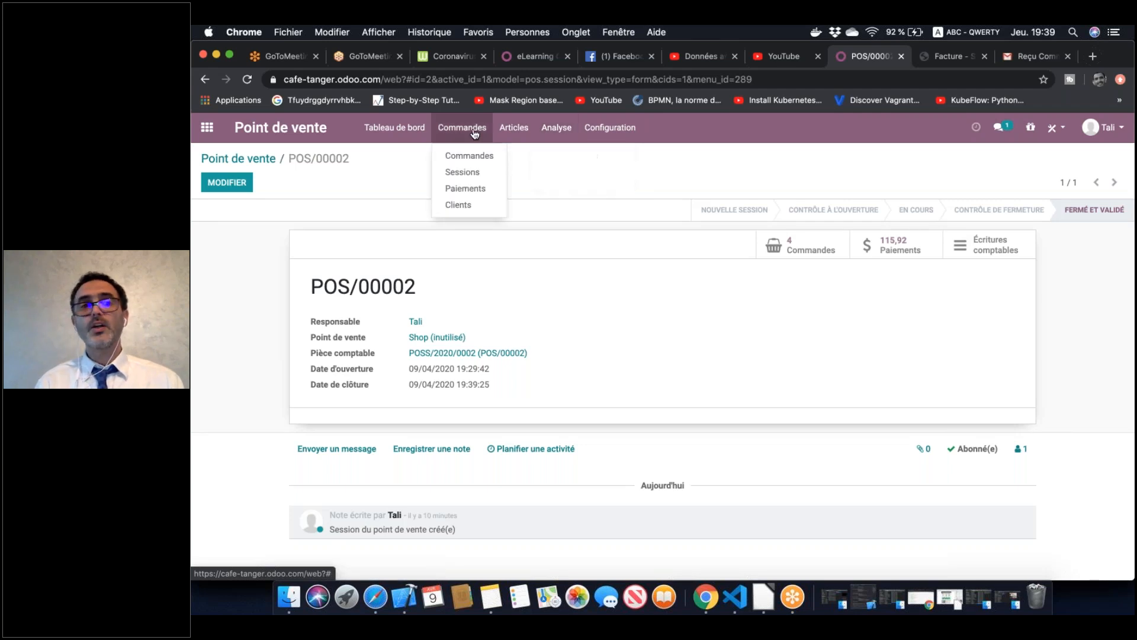
{"action": "left_click", "coordinate": [483, 175]}
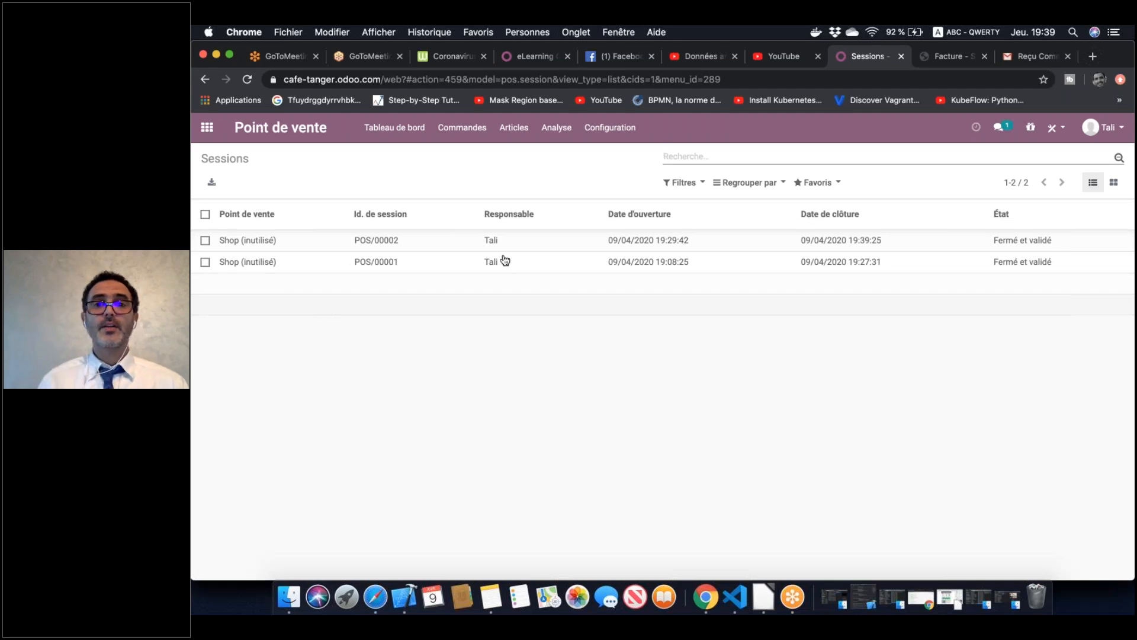
{"action": "key", "text": "super+Tab"}
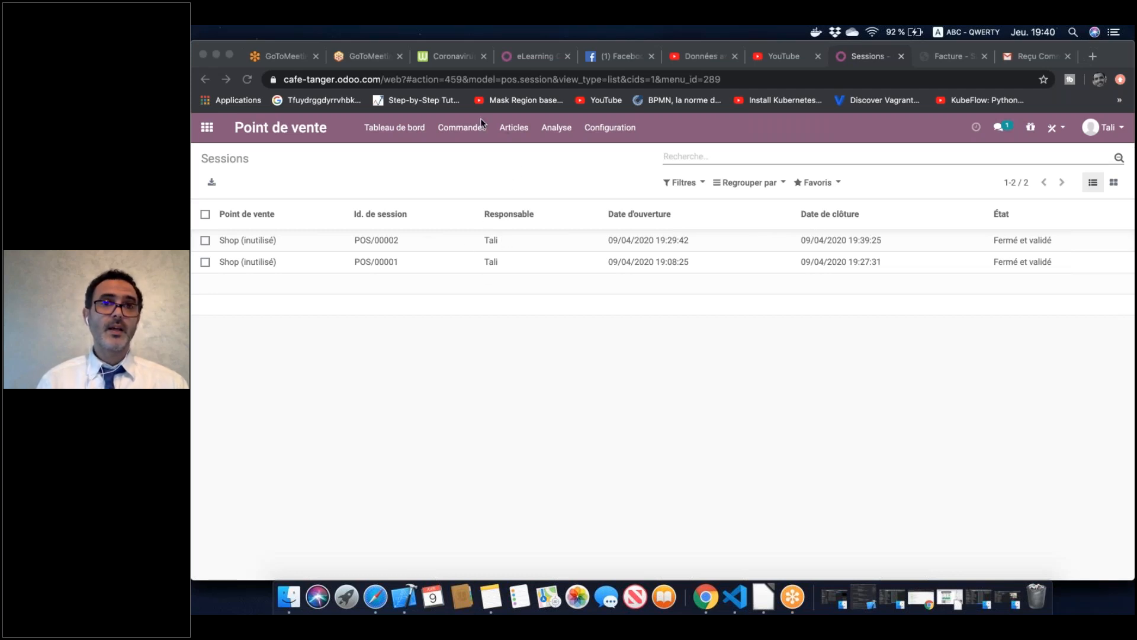
Open the point of sale payments list (Paiements) and expand the Espèces group to review the cash payments
{"action": "left_click", "coordinate": [462, 127]}
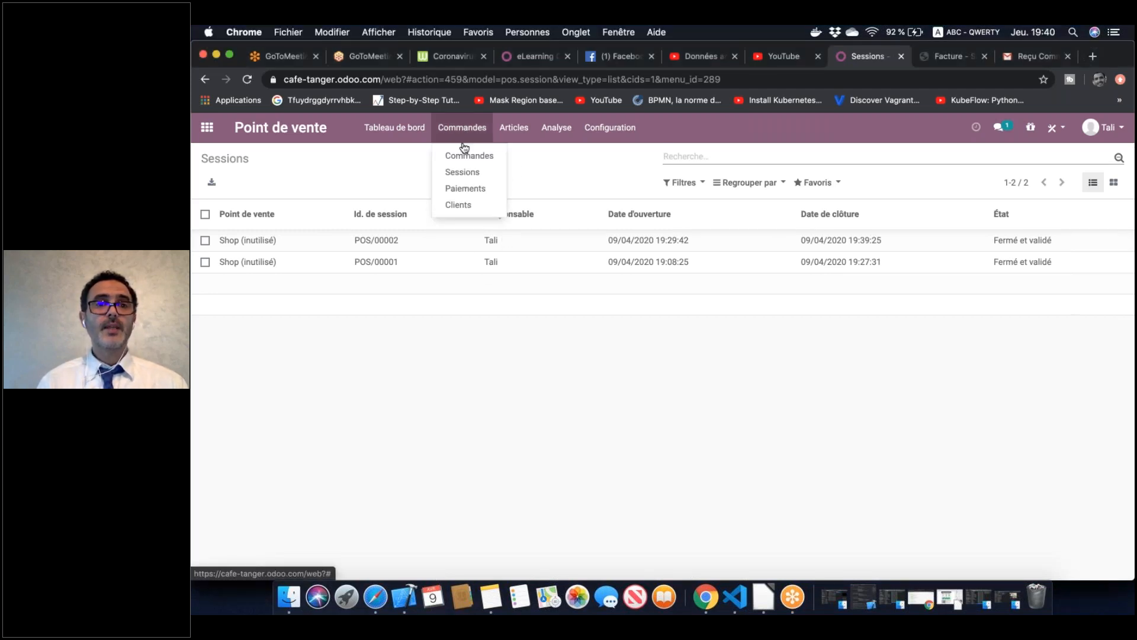
{"action": "left_click", "coordinate": [465, 189]}
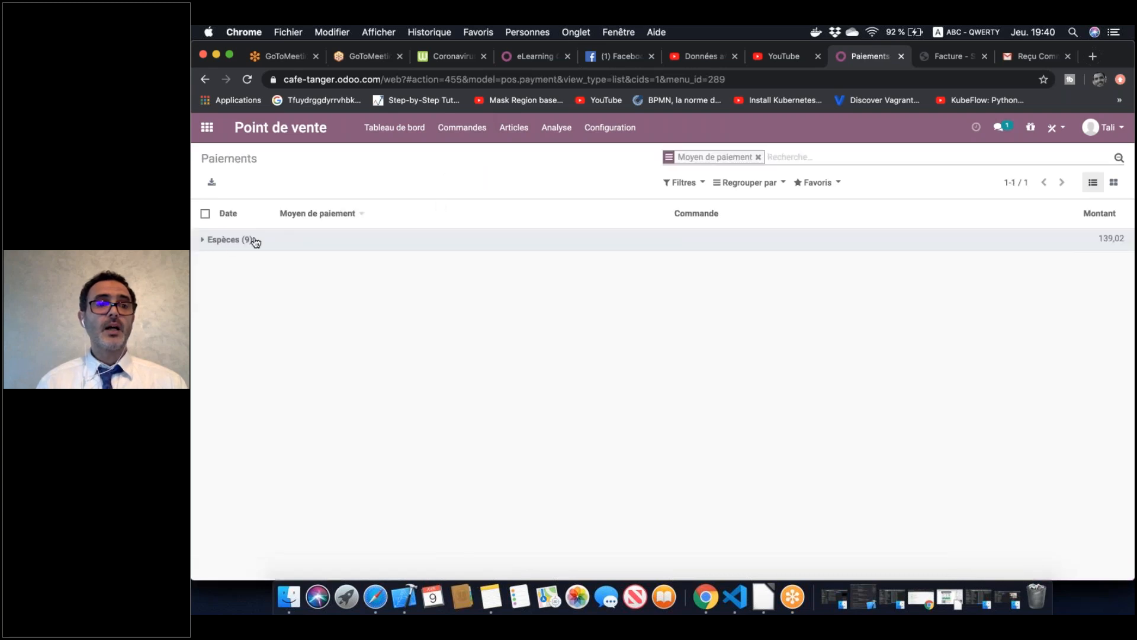
{"action": "left_click", "coordinate": [230, 246]}
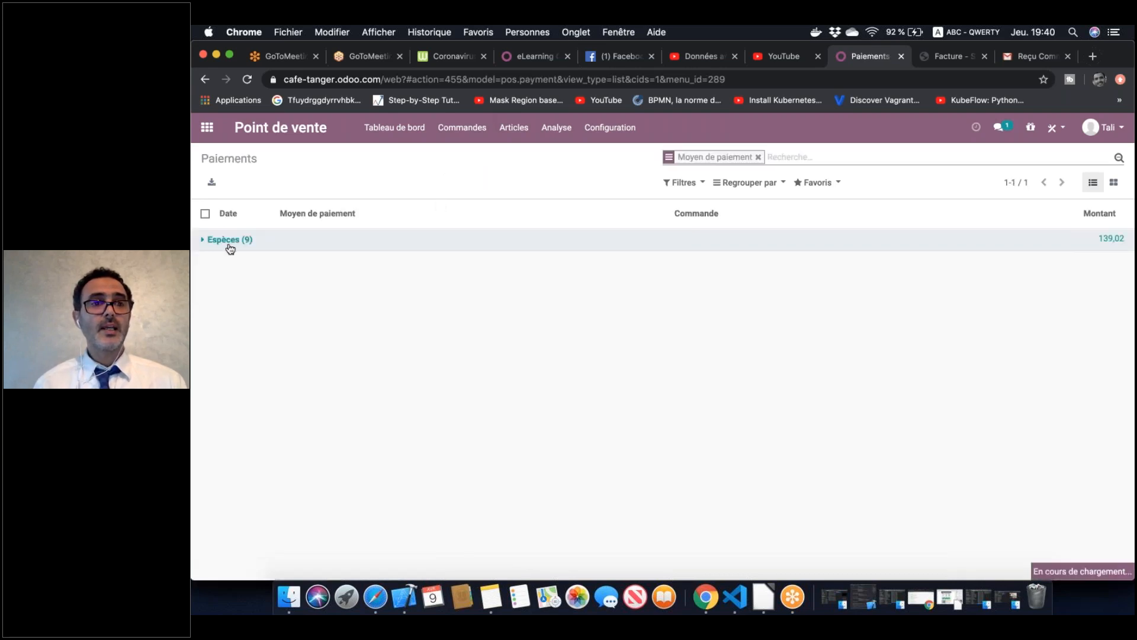